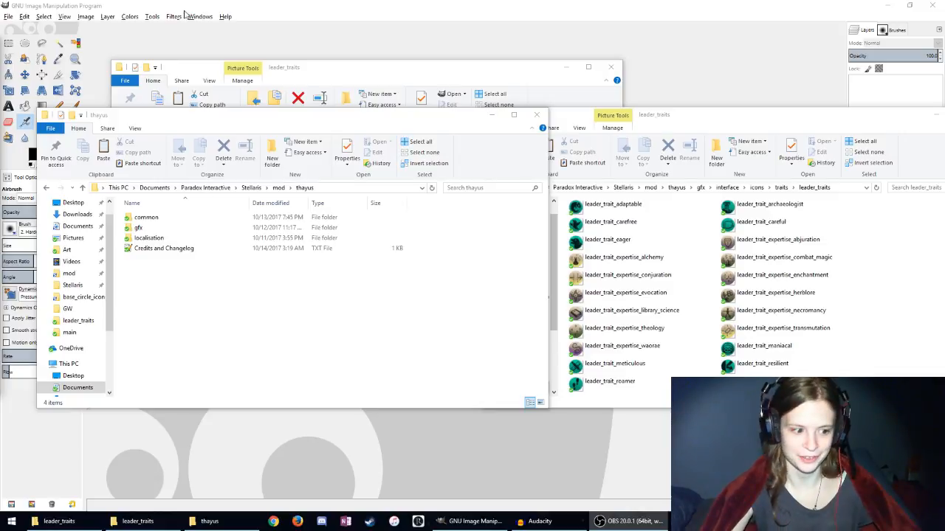
Step: Browse the trait icons in the Stellaris game's leader_traits folder at different icon sizes, through to the end of the list
click(218, 296)
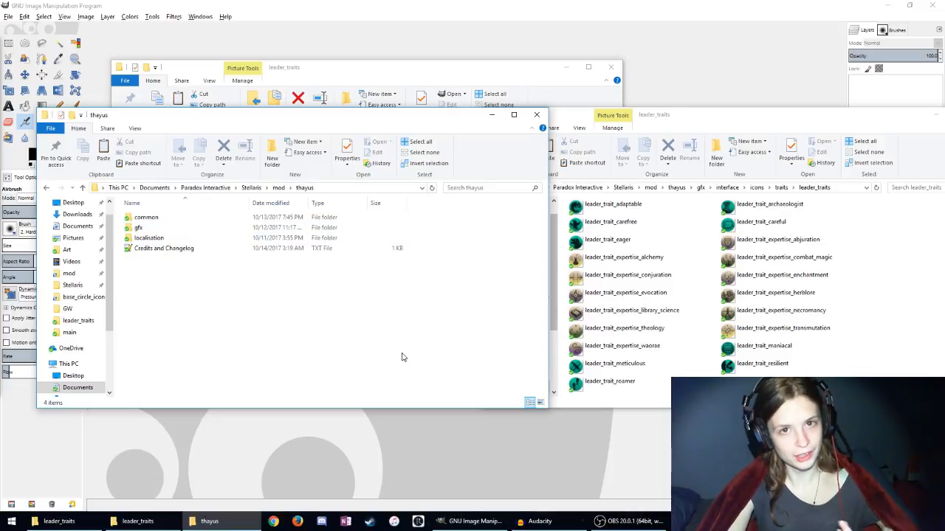
click(369, 74)
drag(372, 74, 421, 81)
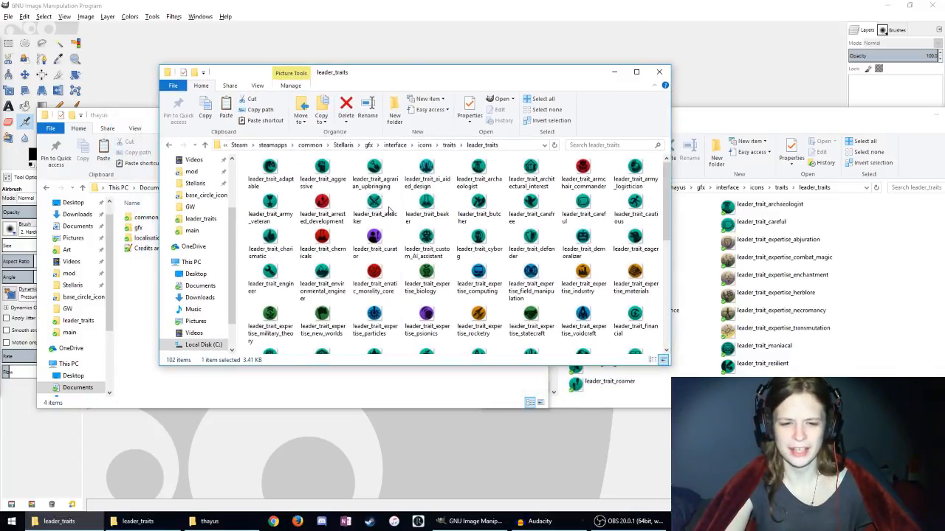
ctrl+scroll(470, 253, up, 1)
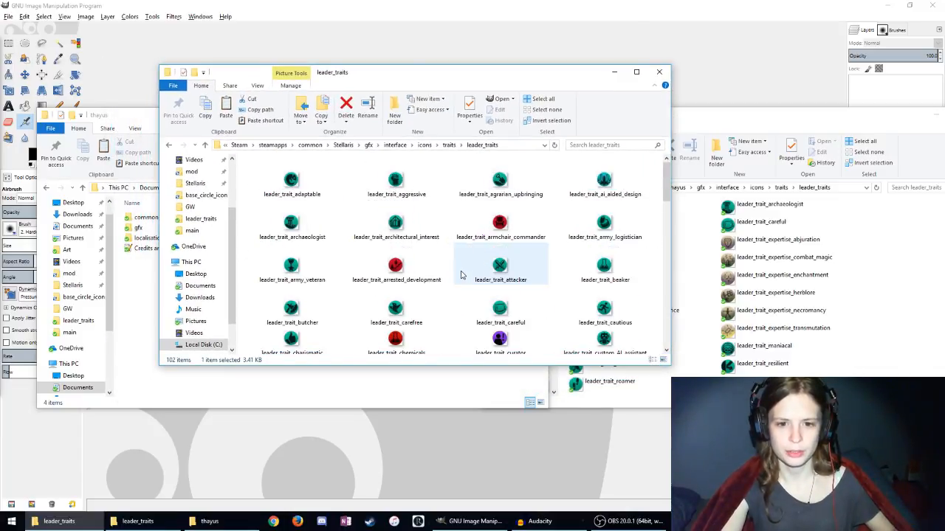
ctrl+scroll(462, 279, up, 2)
ctrl+scroll(462, 286, down, 2)
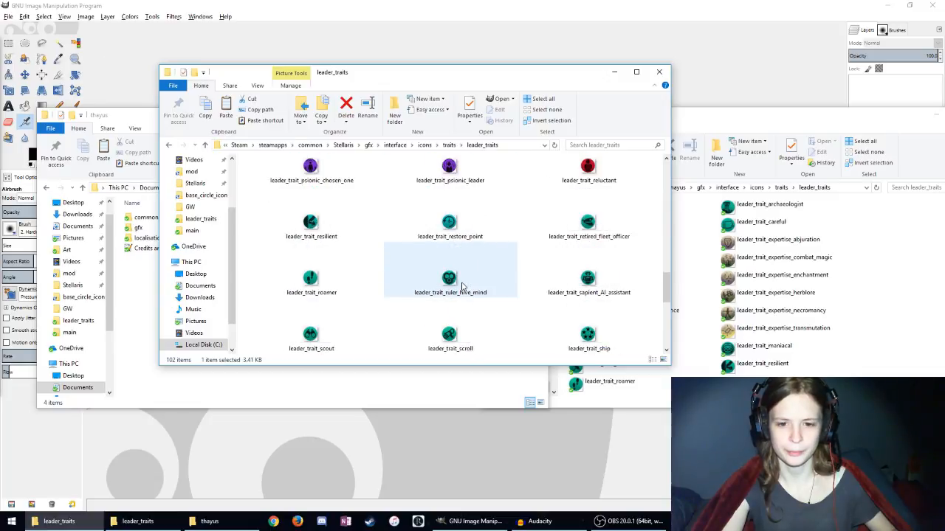
scroll(462, 286, down, 5)
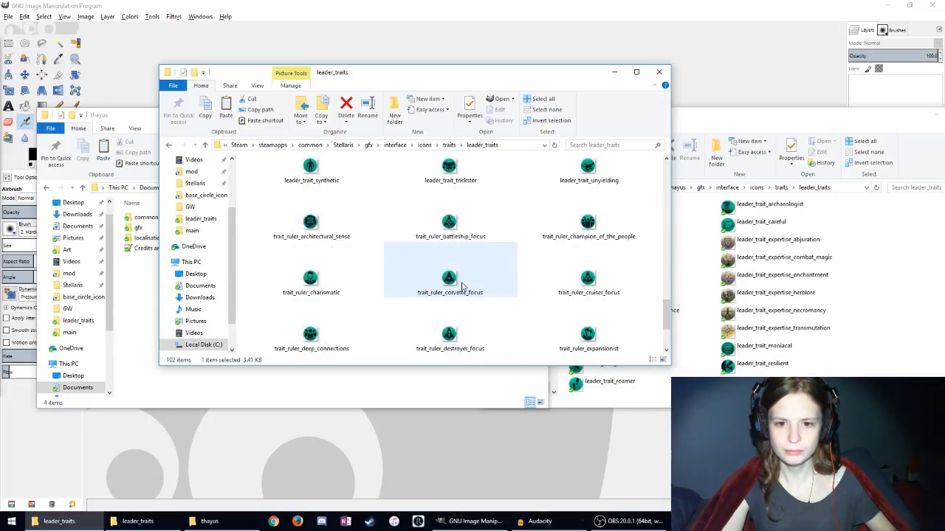
ctrl+scroll(463, 286, down, 3)
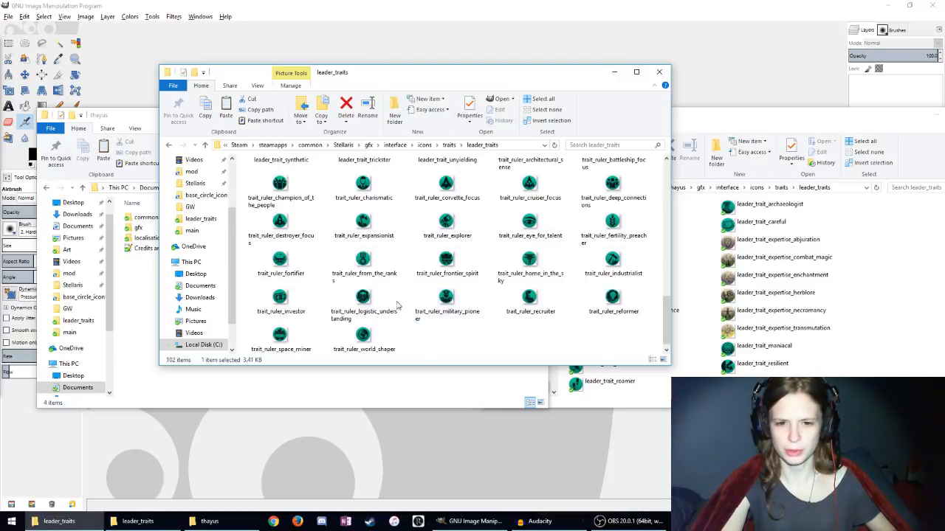
scroll(465, 310, up, 10)
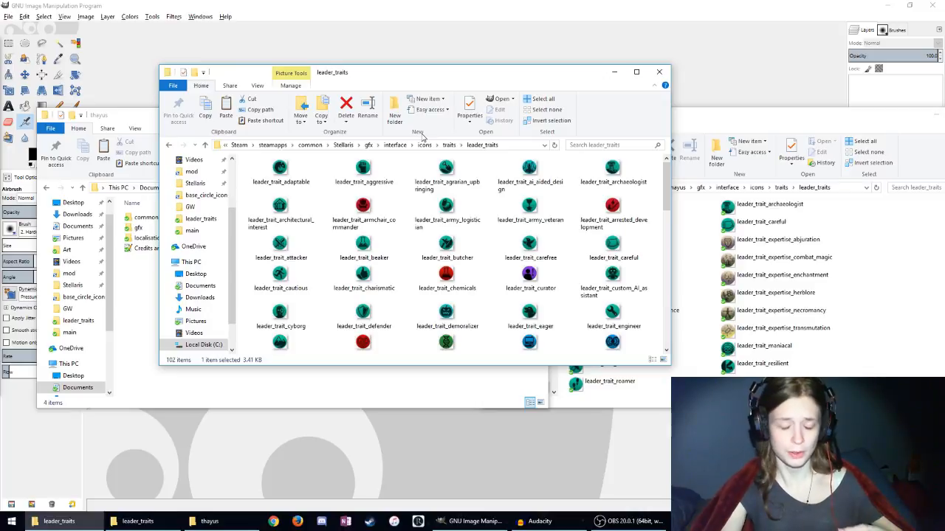
Step: Open leader_trait_expertise_herblore from the thayus mod's leader_traits folder in GIMP and inspect it up close
click(808, 122)
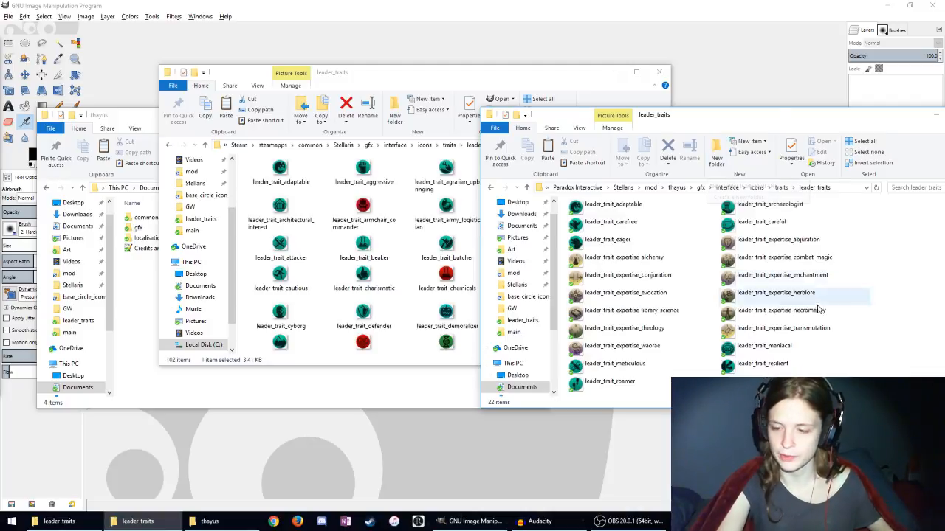
click(778, 293)
double_click(778, 293)
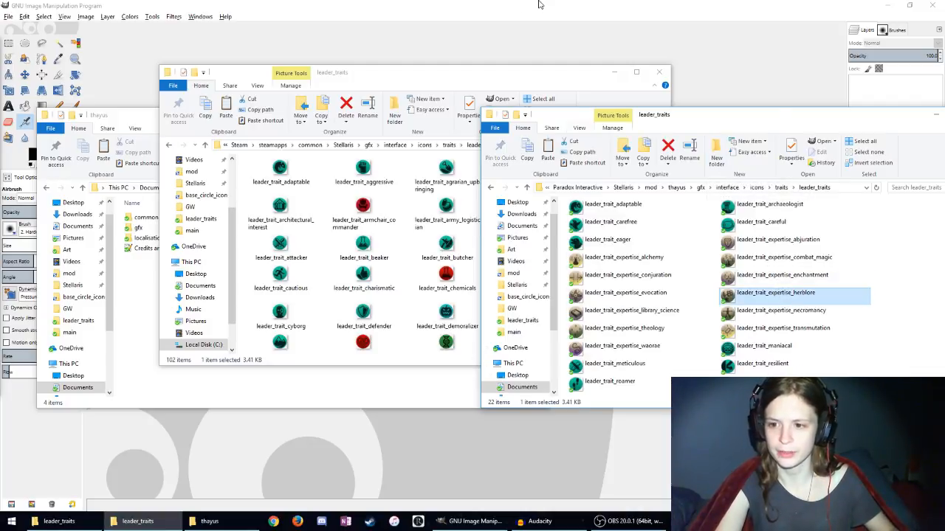
scroll(460, 234, up, 8)
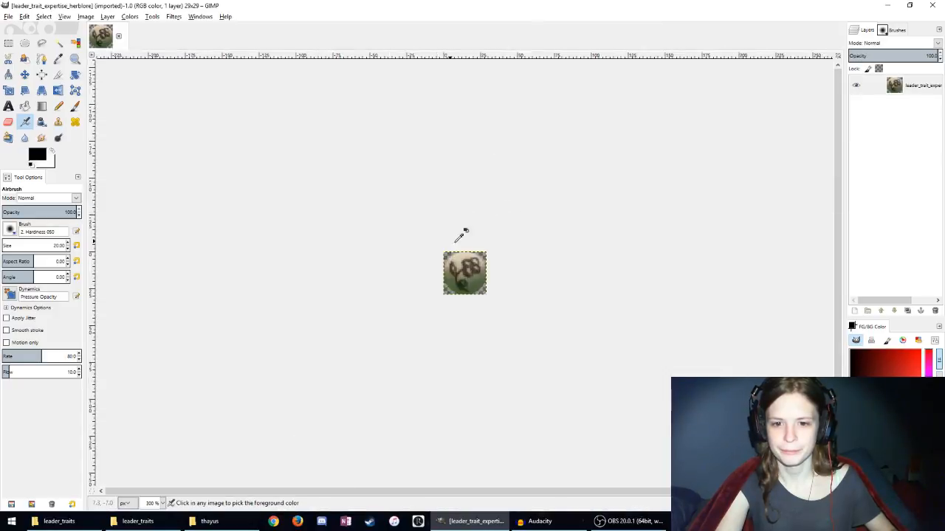
scroll(268, 197, down, 3)
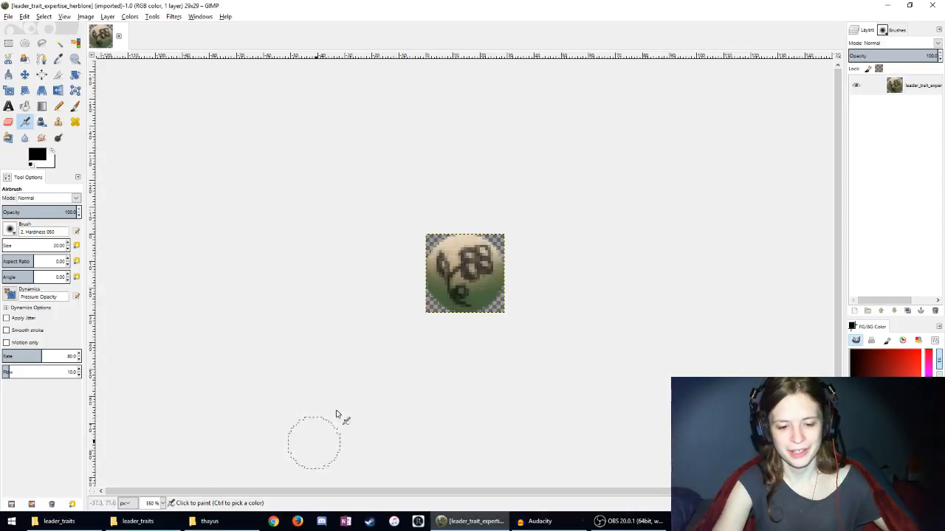
Step: Bring the thayus folder and both leader_traits folders back up over the image
click(213, 522)
click(138, 521)
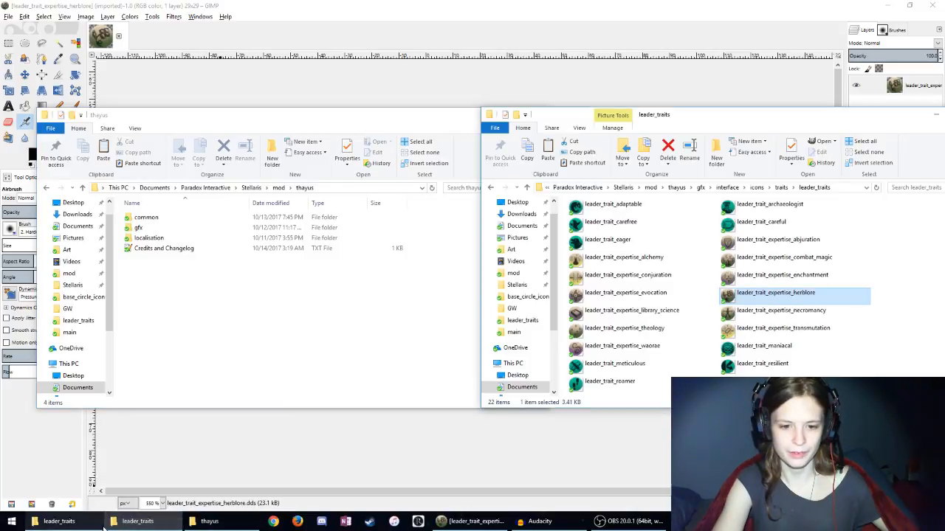
click(59, 521)
click(853, 341)
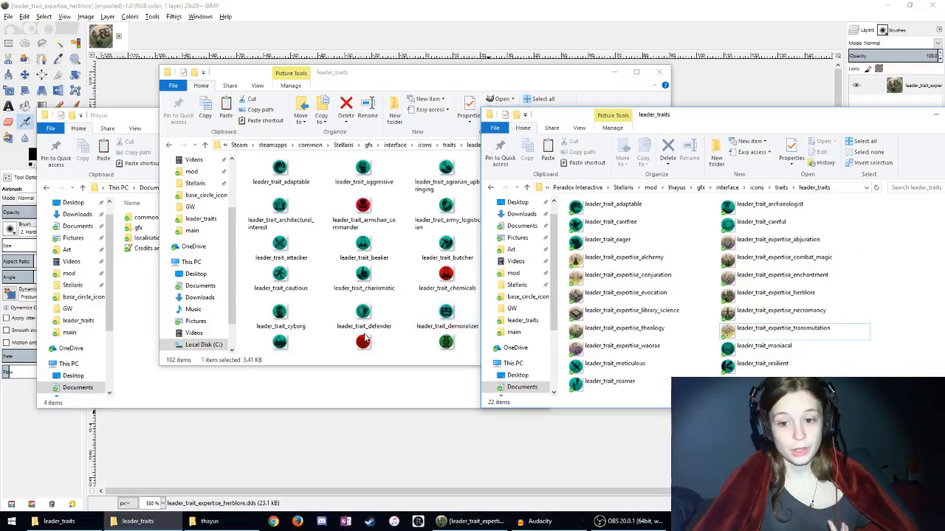
click(414, 296)
click(832, 291)
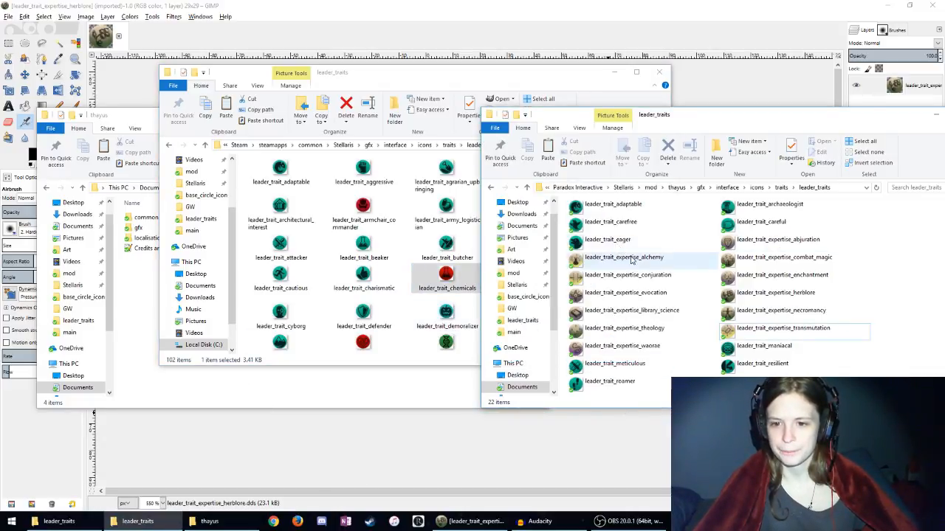
Step: Open leader_trait_adaptable from the mod's leader_traits folder in GIMP and close the herblore image
click(642, 205)
drag(693, 118, 572, 129)
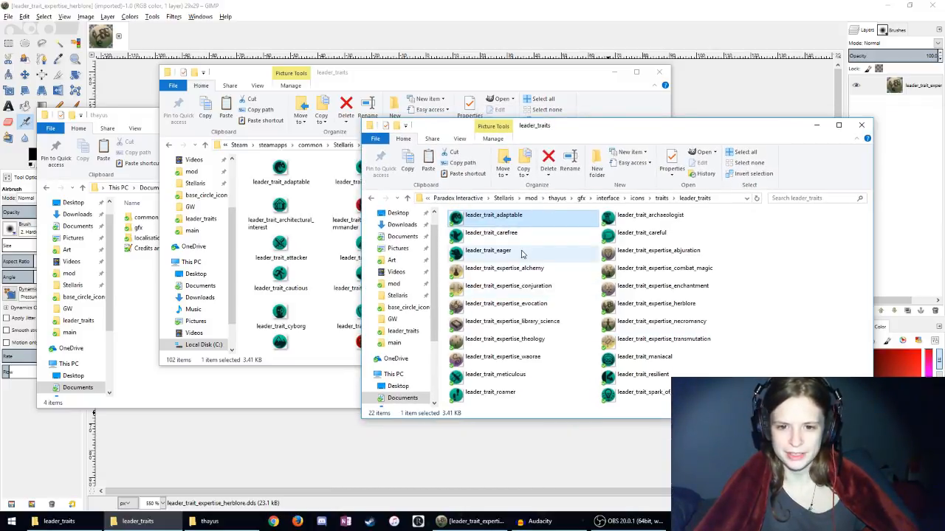
double_click(508, 219)
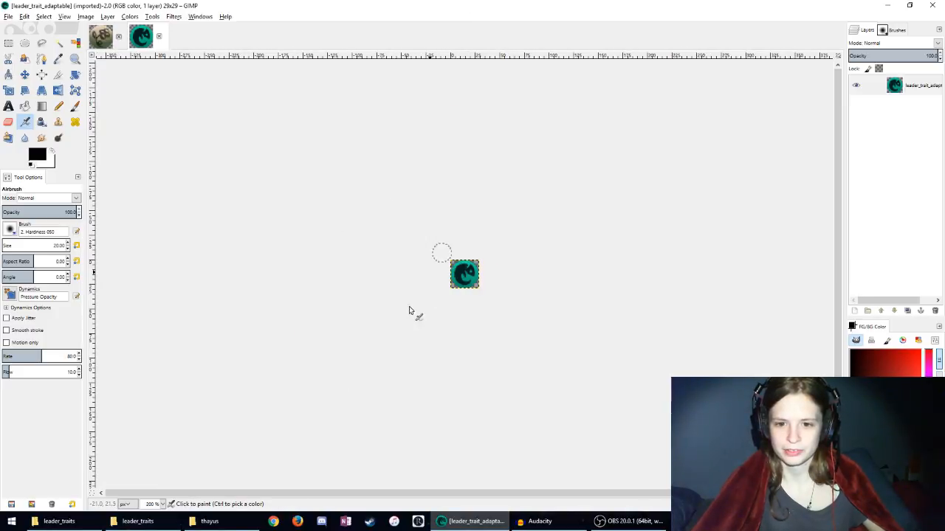
click(118, 35)
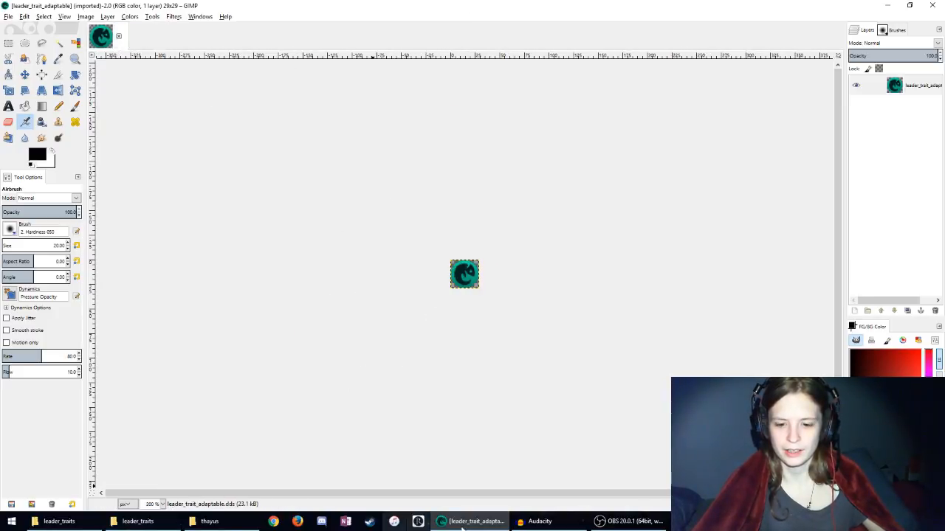
Step: Bring the thayus and mod leader_traits folders forward and point out the leader_trait_expertise_herblore file
click(137, 521)
click(210, 521)
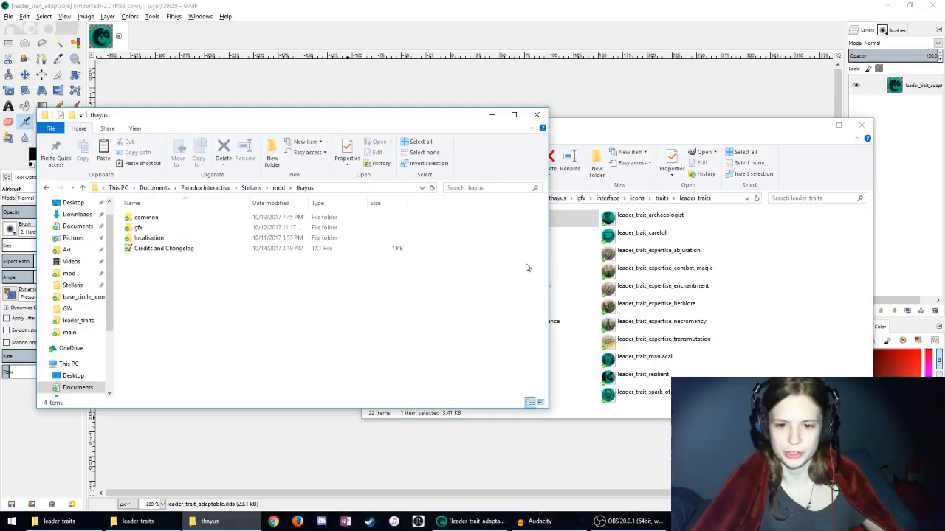
click(657, 304)
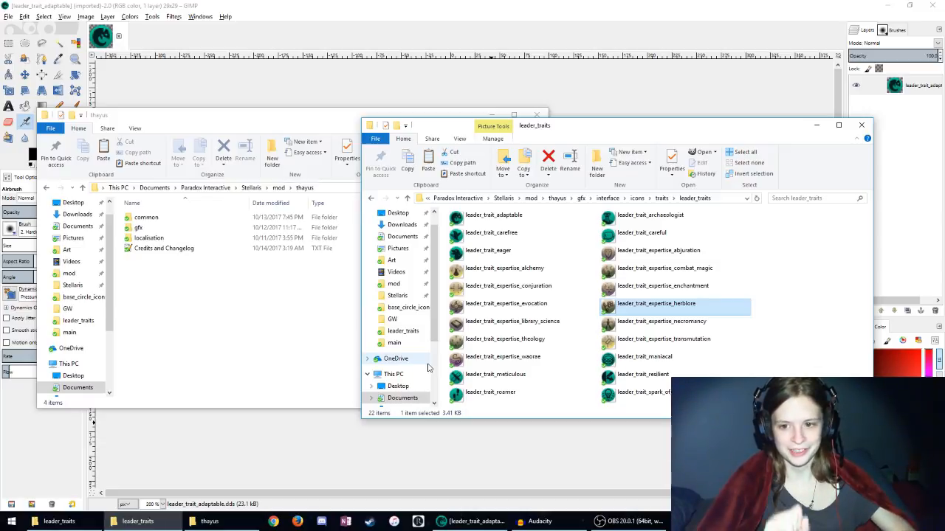
right_click(803, 375)
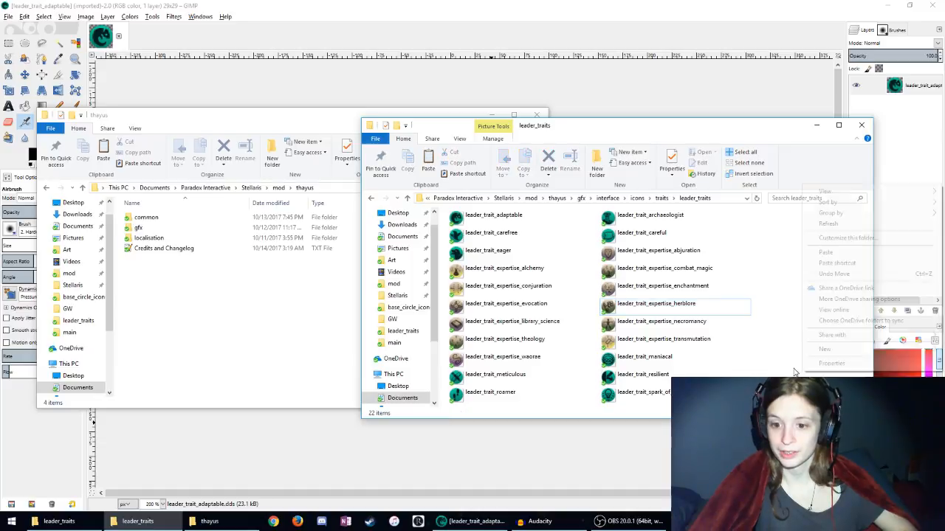
key(Escape)
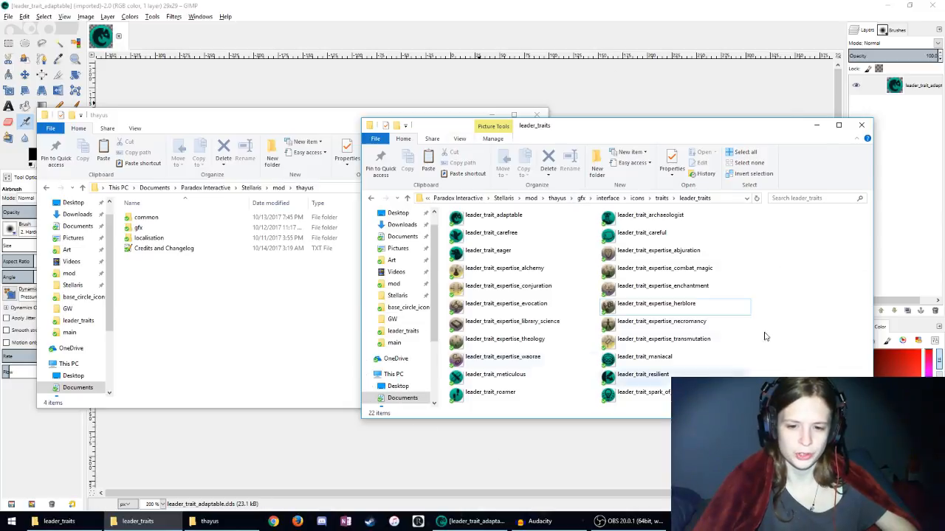
Step: Compare the icons in the game's leader_traits folder with leader_trait_adaptable and the other icons in the mod's leader_traits folder
click(59, 521)
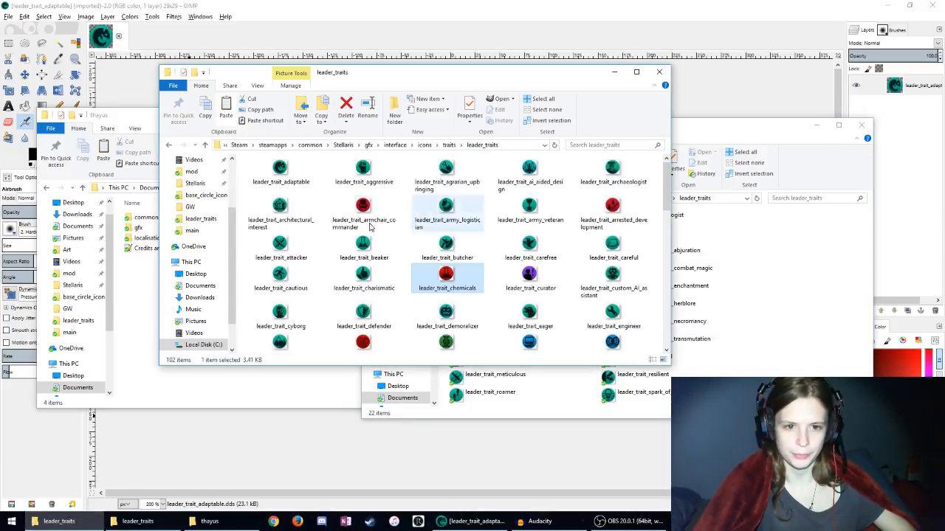
click(825, 322)
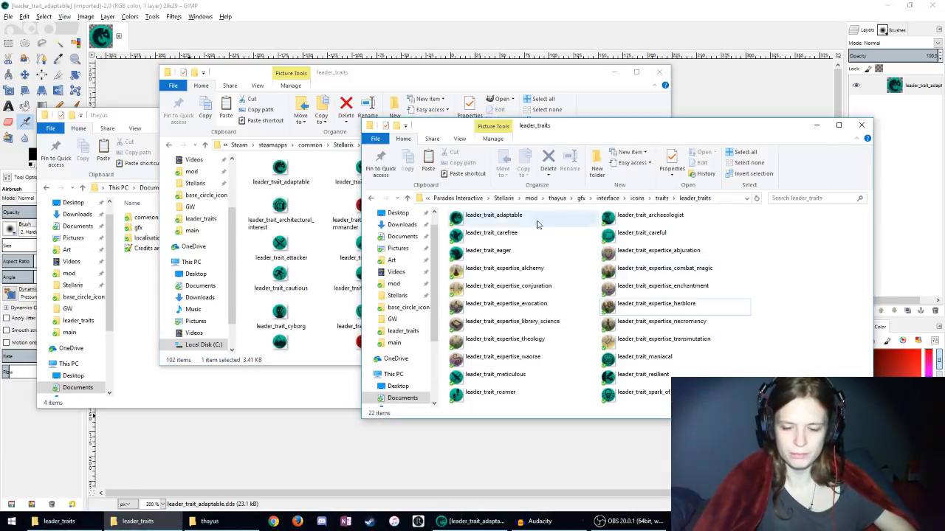
click(527, 227)
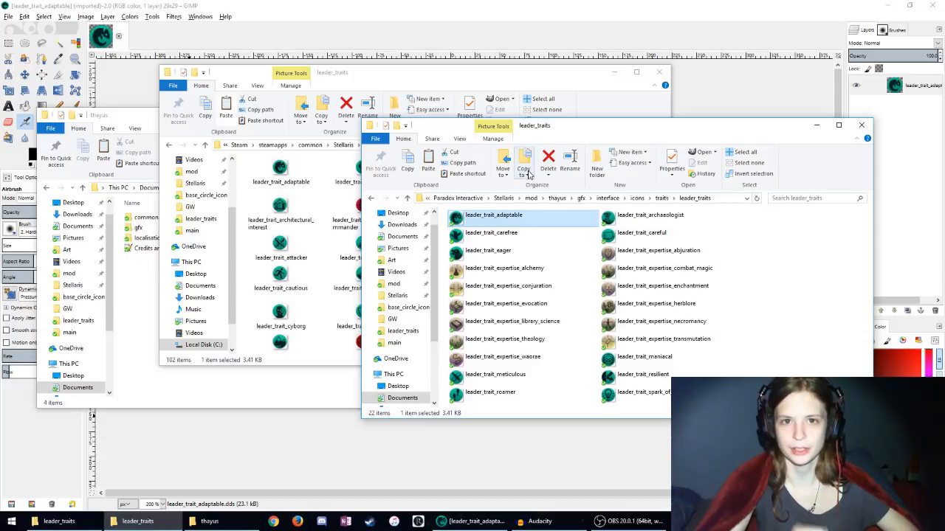
click(322, 215)
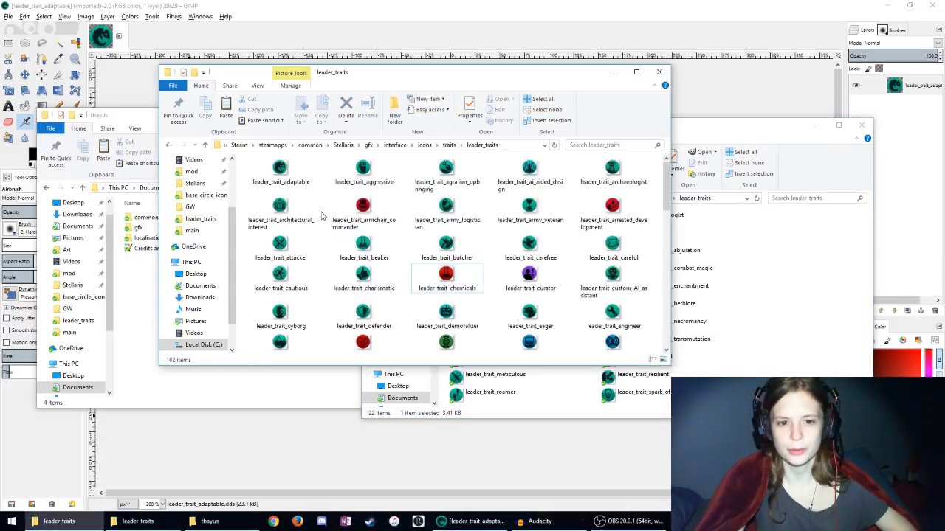
right_click(322, 214)
click(618, 228)
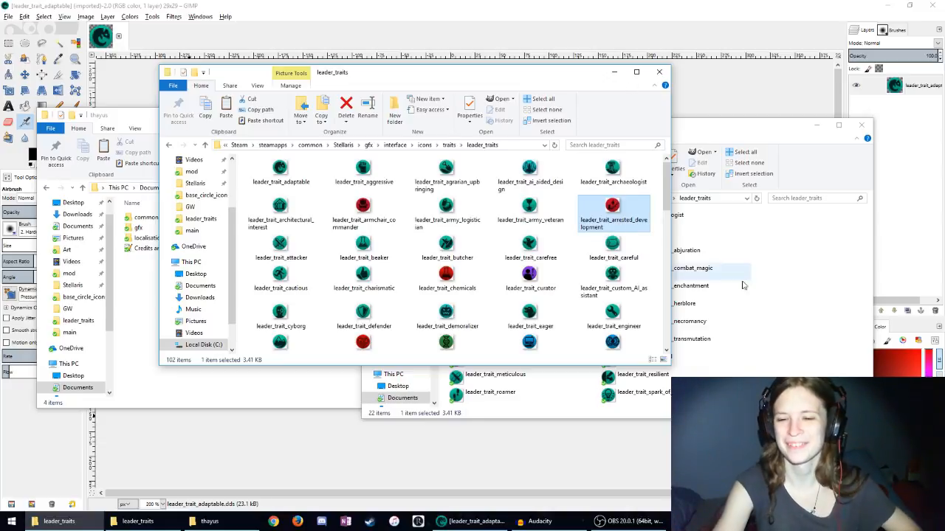
click(782, 292)
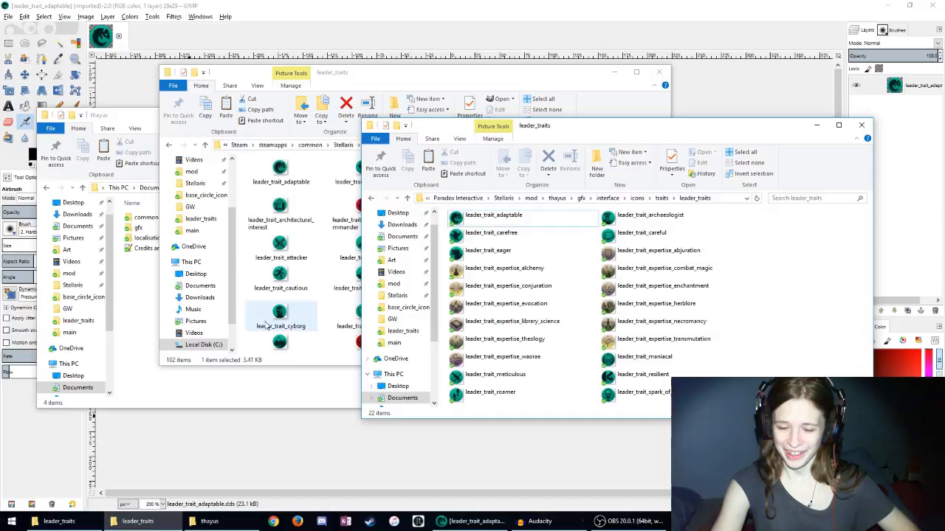
click(153, 298)
click(774, 316)
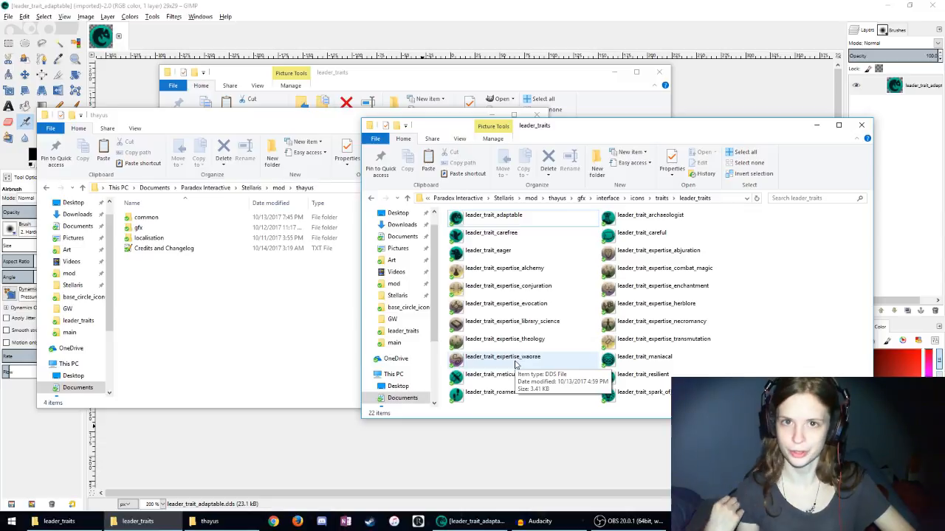
Step: Bring the thayus folder forward, look into its gfx folder, and return to the parent mod folder
click(211, 369)
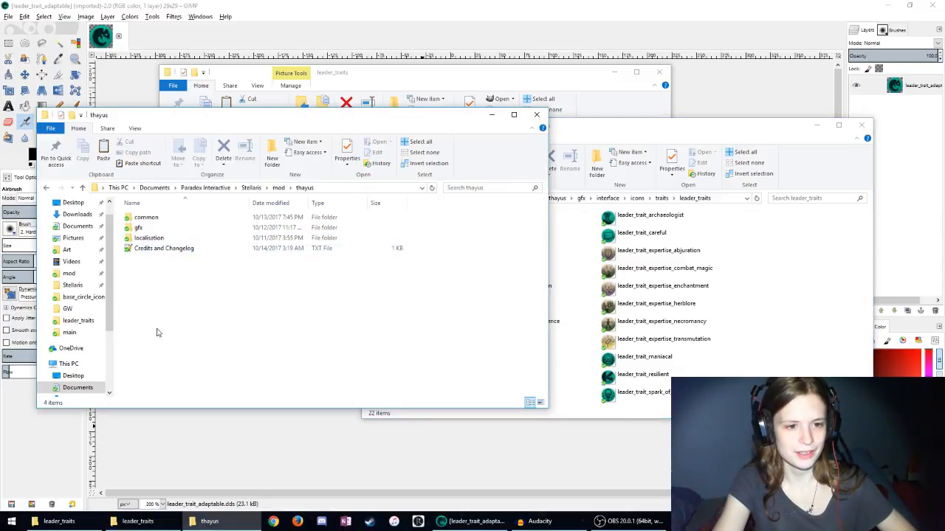
drag(306, 121, 355, 118)
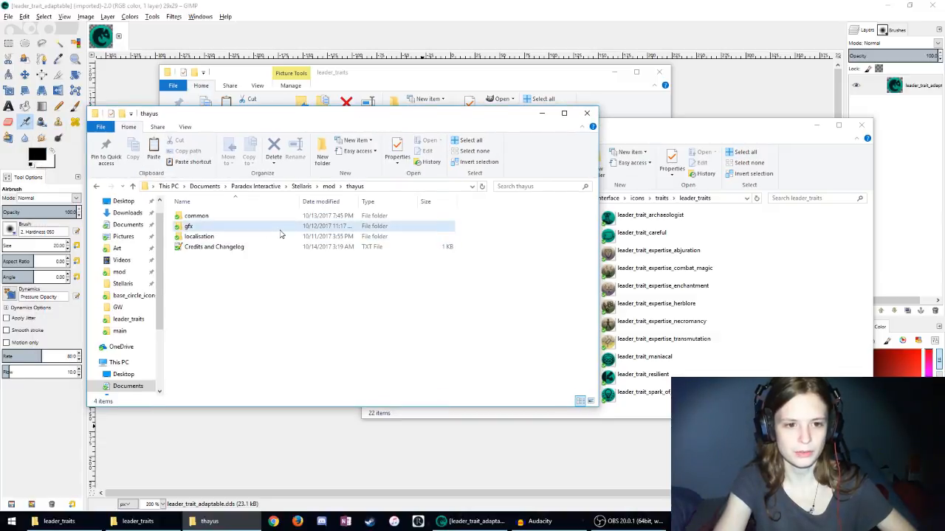
double_click(279, 229)
key(alt+Left)
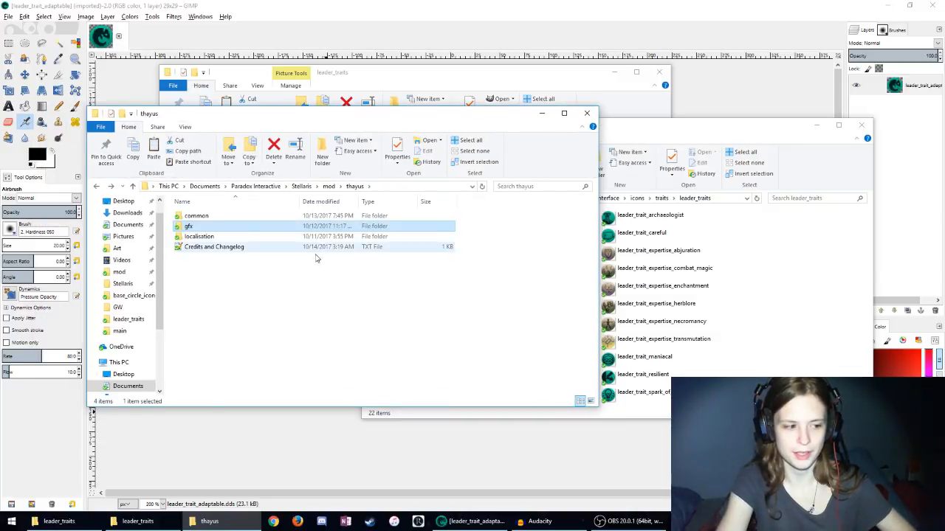
key(alt+Left)
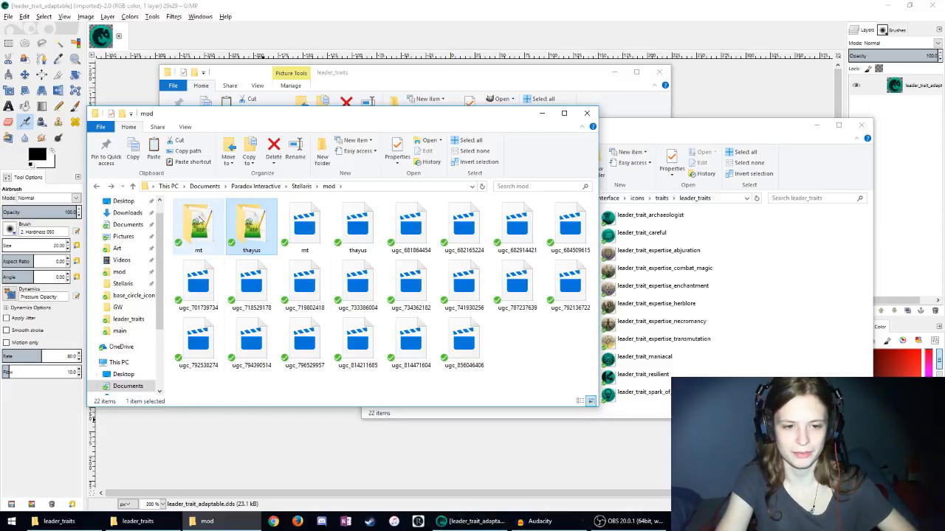
Step: Open the mod's Trait Symbols folder, going through thayus, gfx, interface, icons and base_circle_icons
double_click(271, 231)
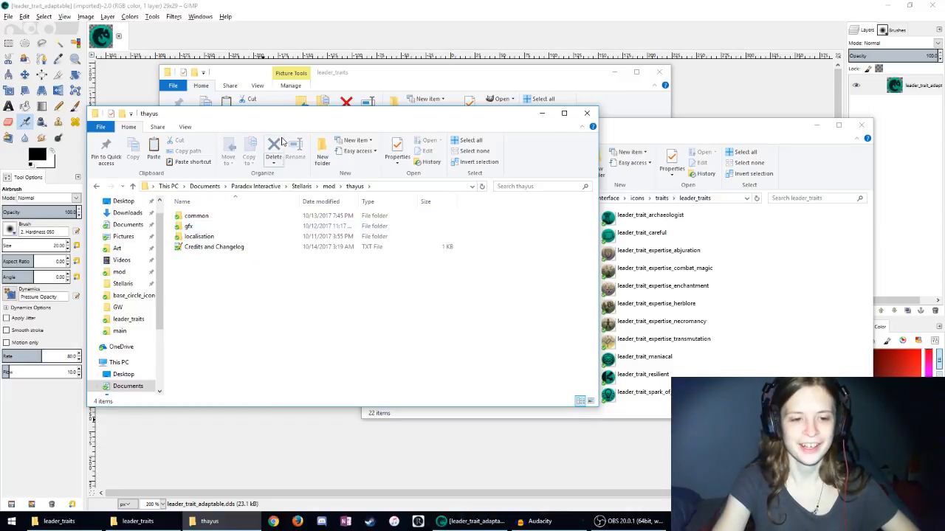
double_click(198, 225)
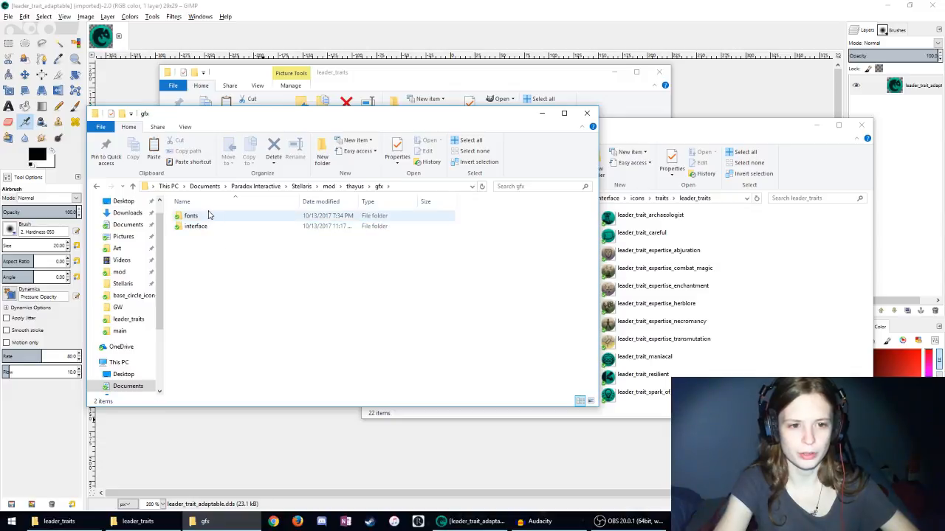
double_click(211, 227)
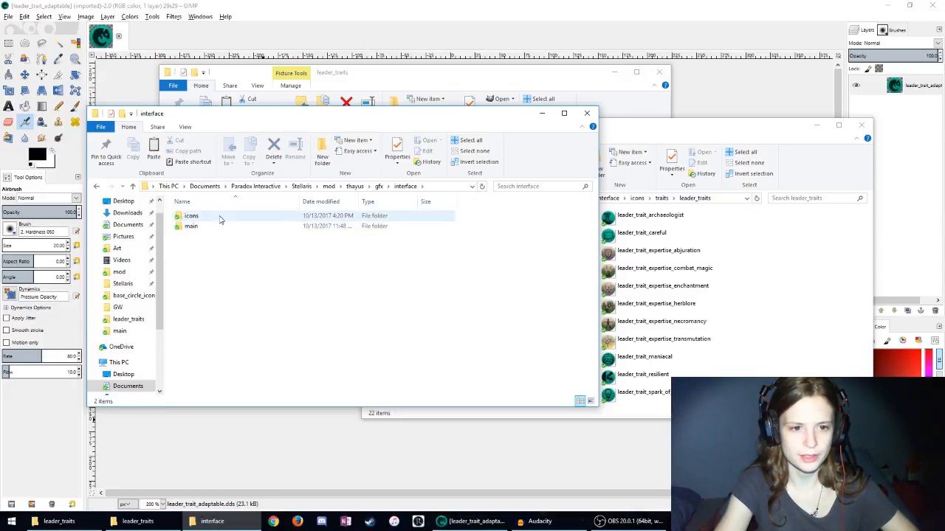
double_click(221, 219)
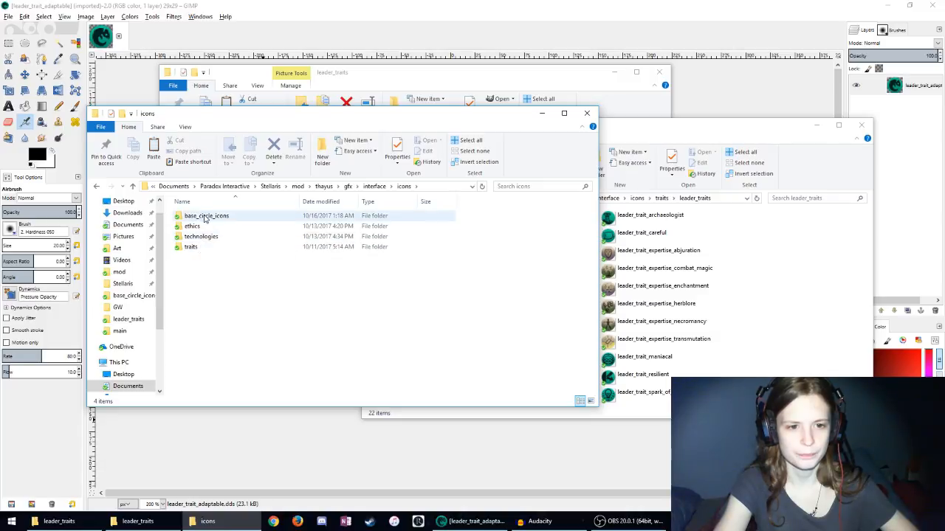
double_click(206, 217)
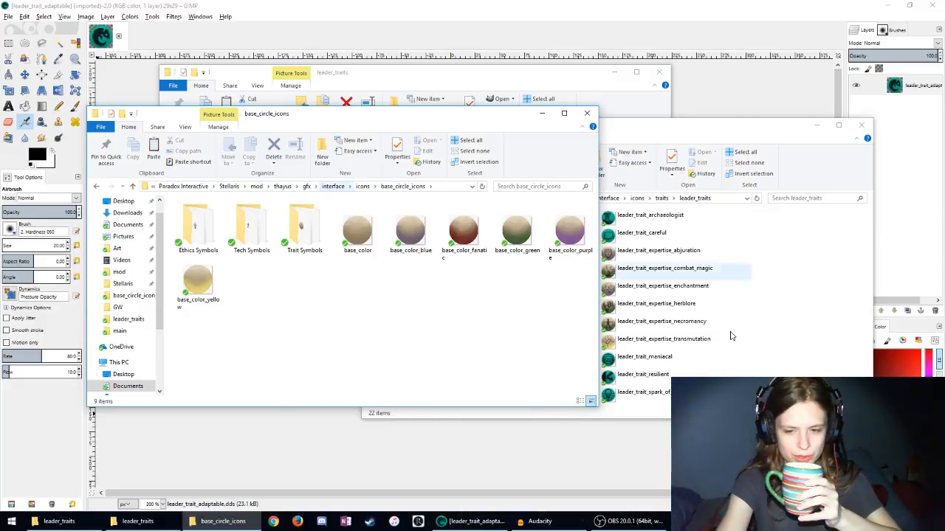
double_click(304, 228)
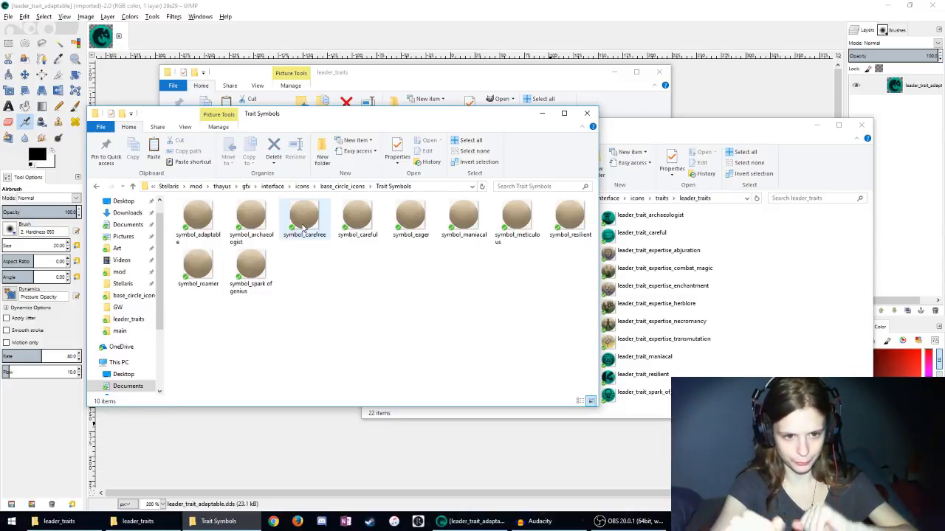
right_click(384, 304)
click(378, 280)
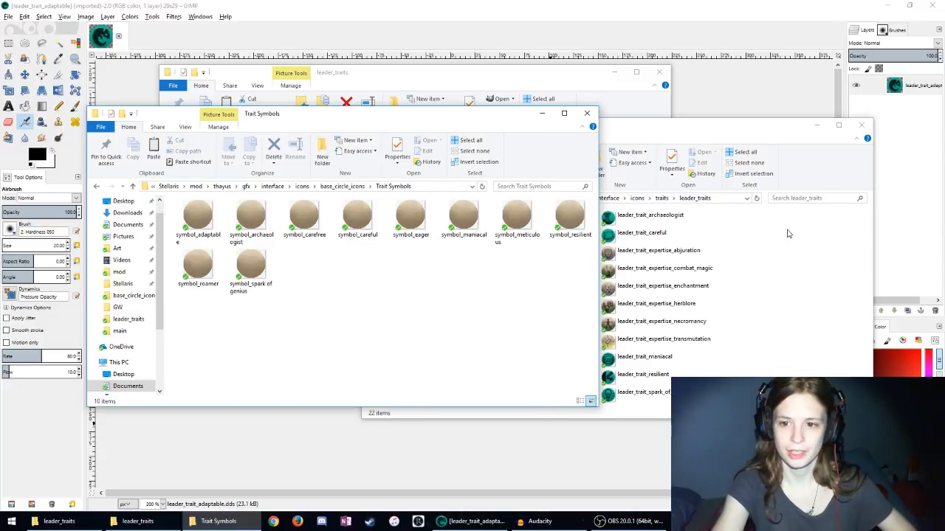
Step: Check the mod's leader_traits icons, open symbol_meticulous from Trait Symbols in GIMP and close the leader_trait_adaptable image
click(787, 240)
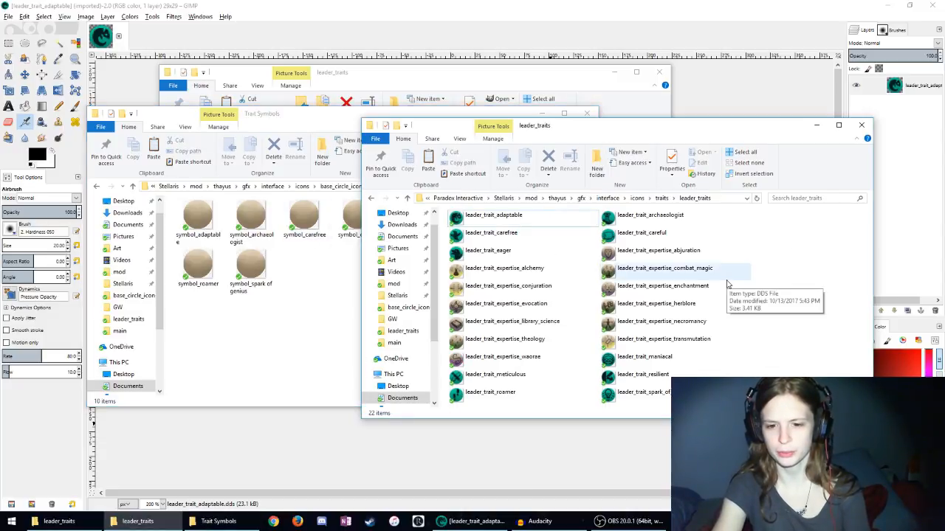
click(327, 308)
double_click(516, 217)
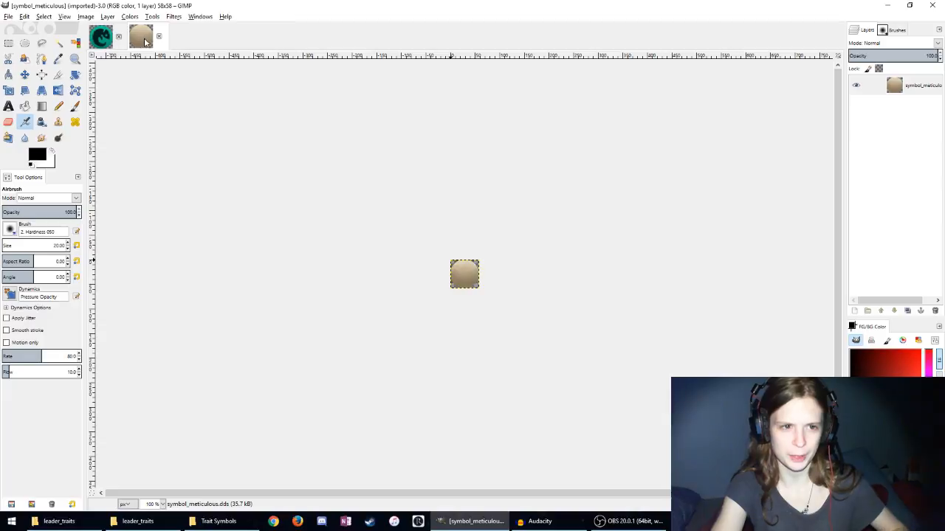
click(118, 36)
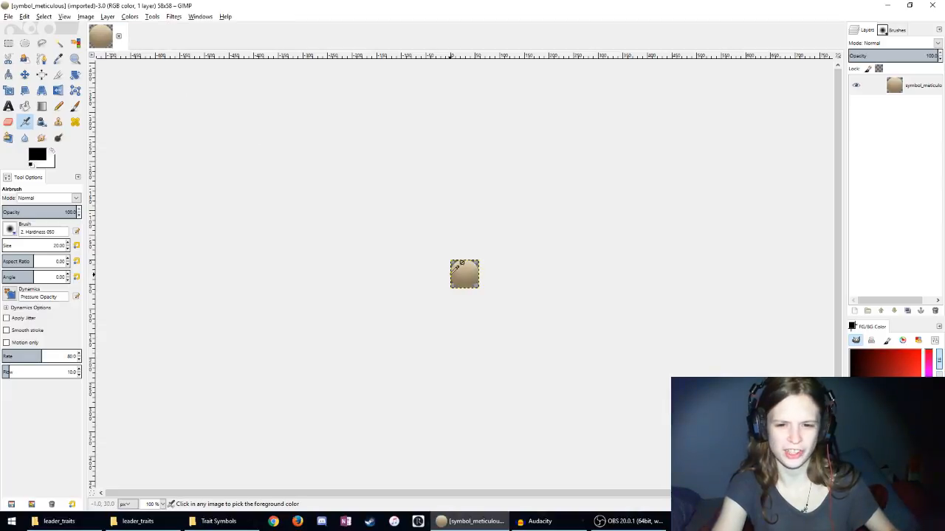
scroll(458, 270, up, 5)
scroll(458, 269, down, 3)
scroll(455, 270, up, 3)
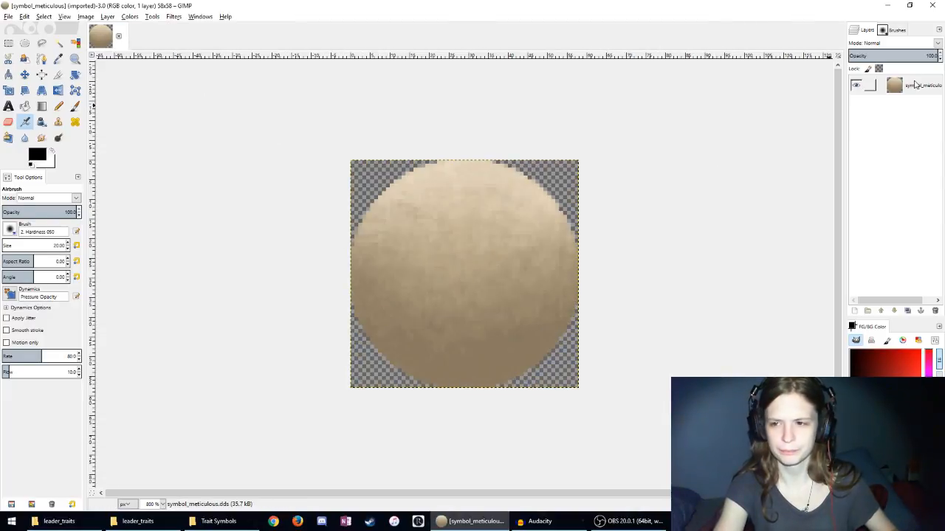
Step: Add a transparent 58 × 58 px layer named symbol above the symbol_meticulous base circle
key(ctrl+shift+n)
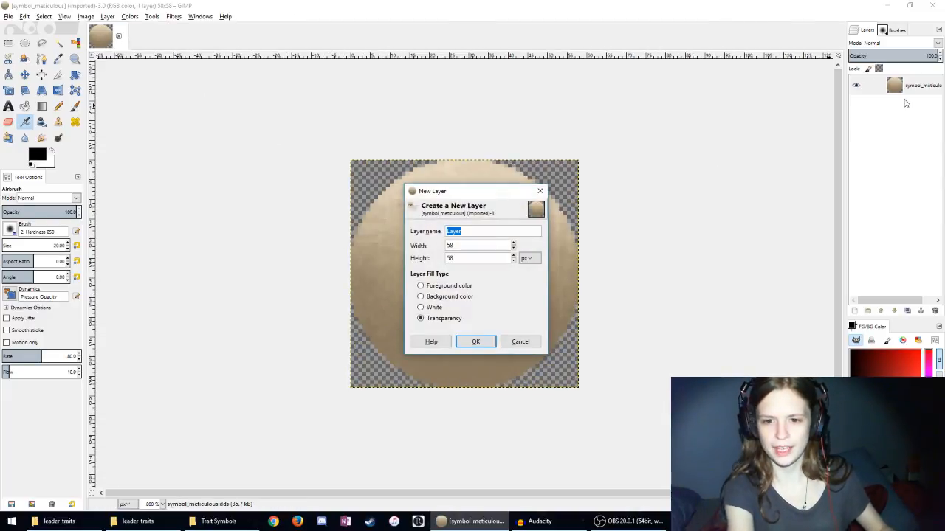
text(smy)
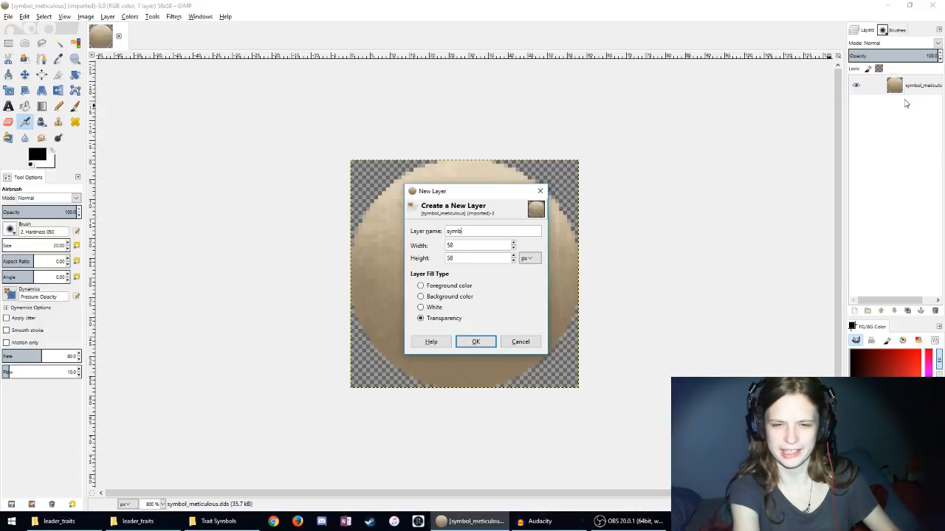
key(Return)
Step: Set the Airbrush size to 4
scroll(512, 217, down, 5)
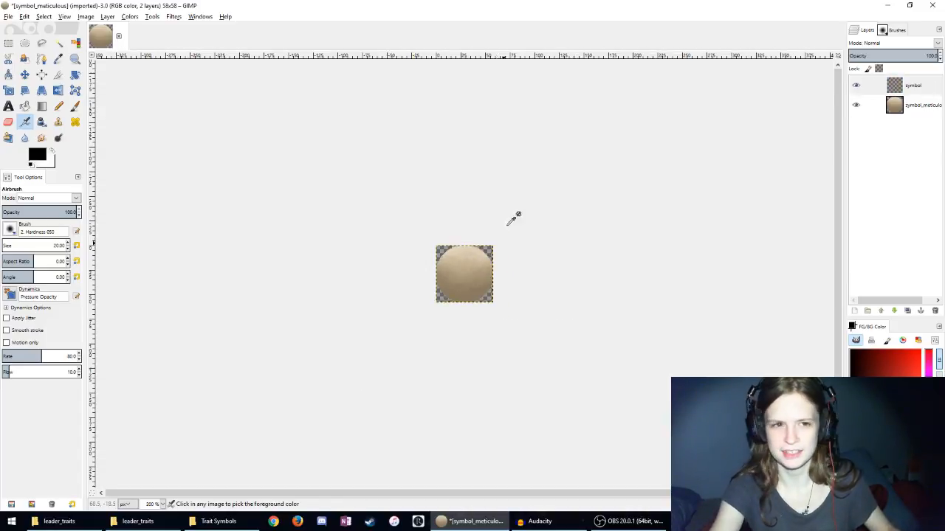
scroll(482, 231, up, 3)
scroll(482, 231, up, 1)
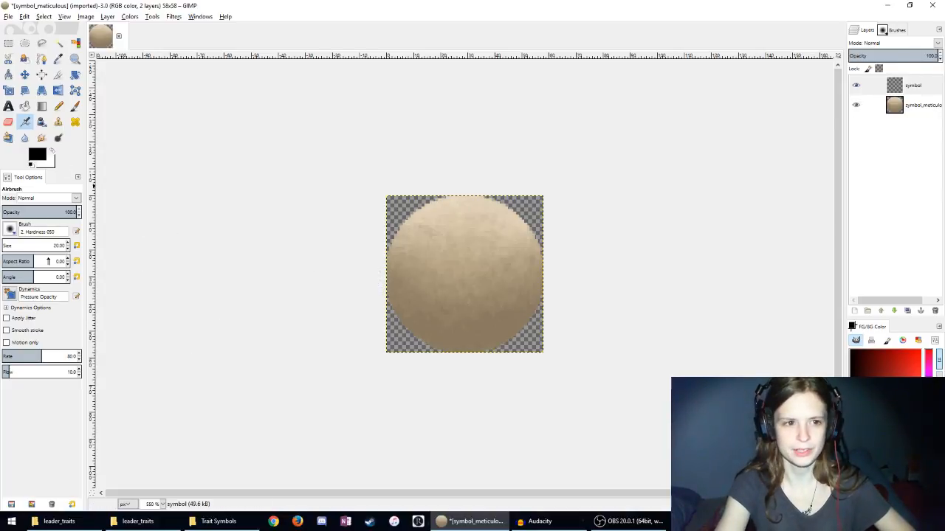
click(30, 245)
drag(30, 245, 3, 245)
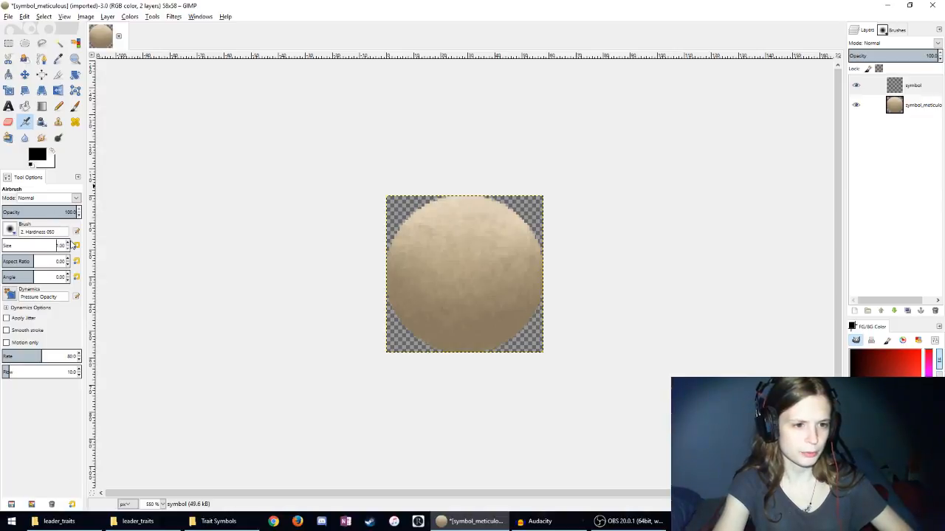
text(4)
key(Return)
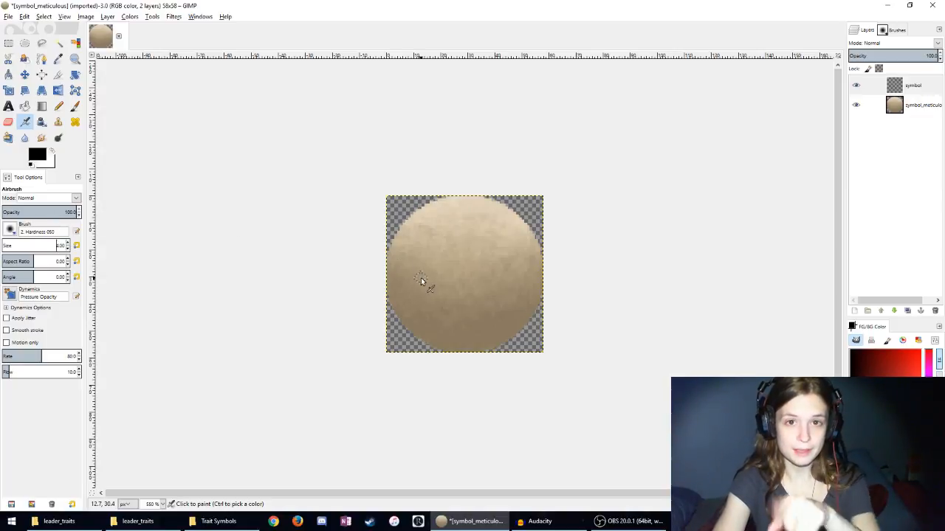
Step: Look over the files in the Trait Symbols folder and examine the blank symbol_meticulous circle at several magnifications
click(214, 521)
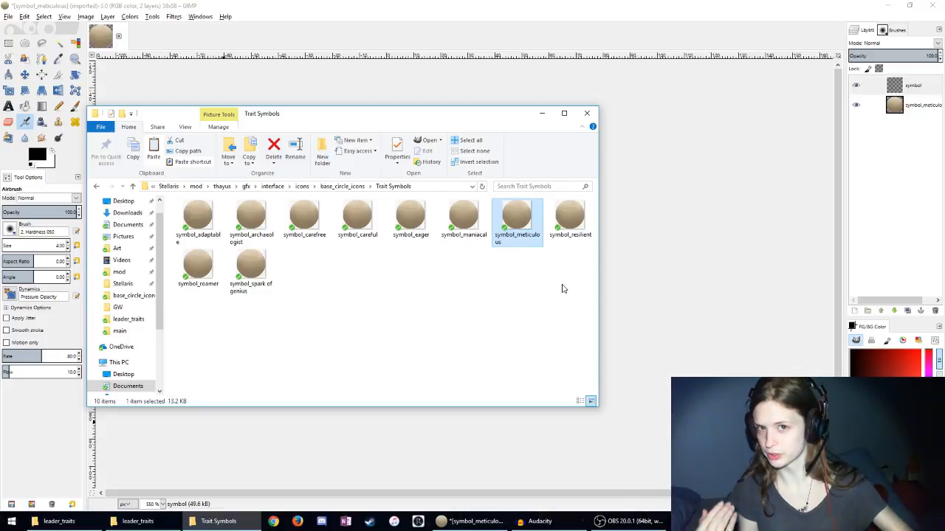
key(alt+Tab)
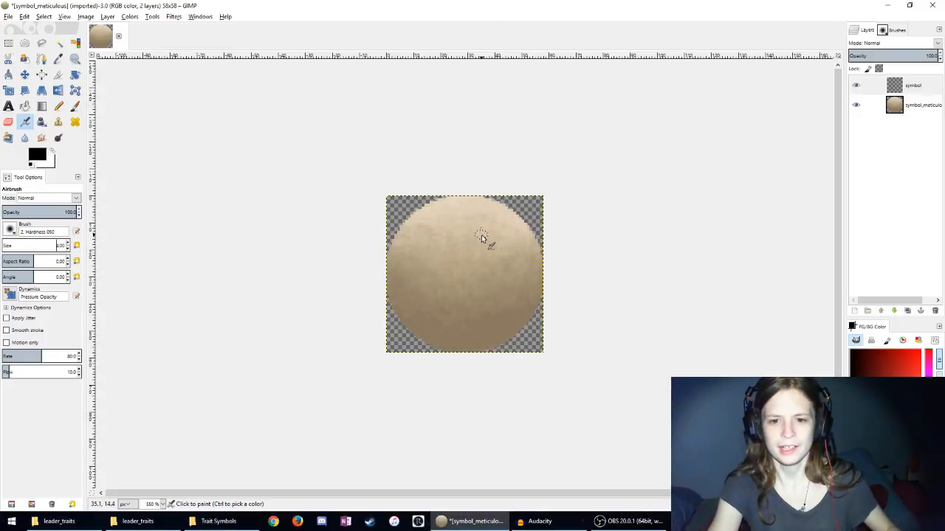
scroll(469, 260, up, 2)
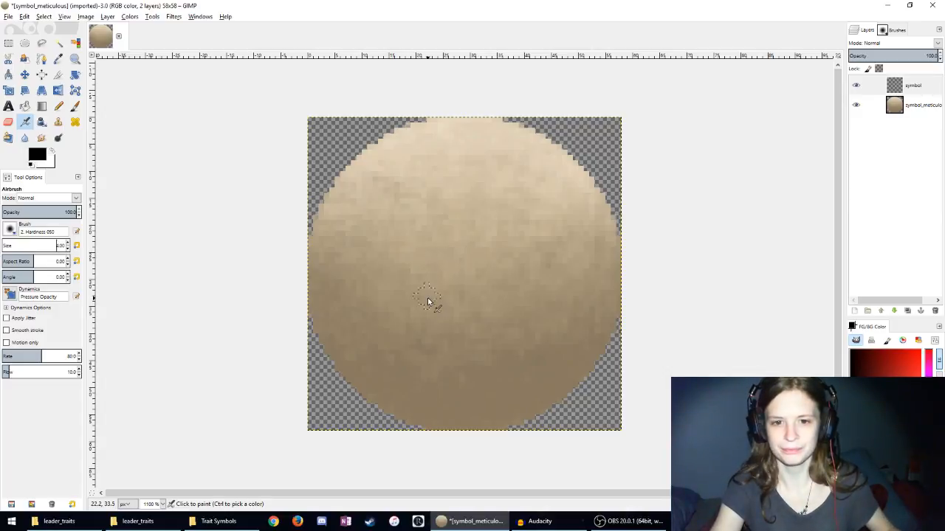
scroll(428, 302, down, 5)
scroll(428, 302, up, 6)
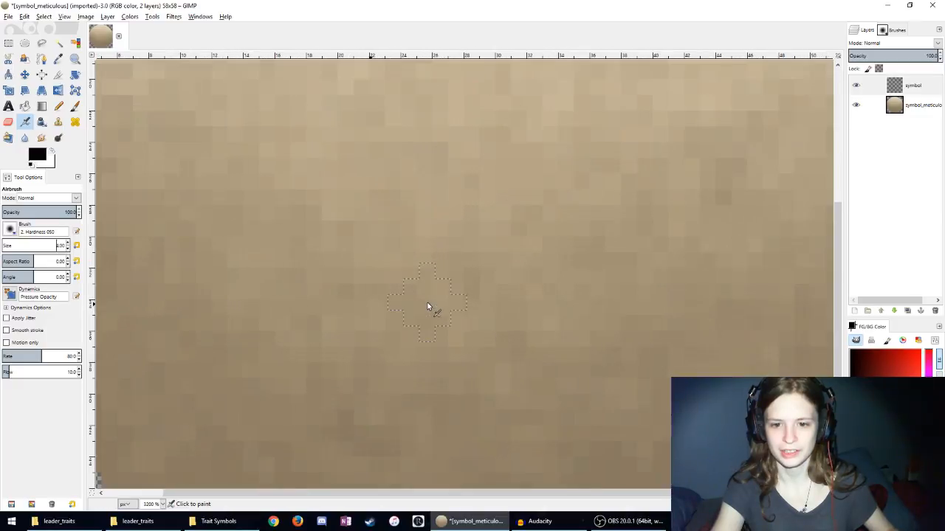
scroll(428, 308, down, 1)
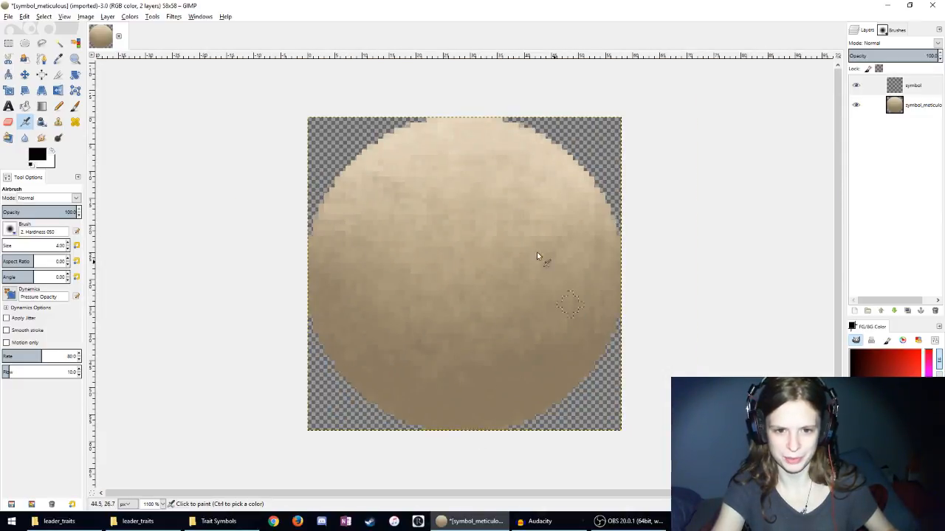
scroll(480, 323, down, 5)
scroll(476, 321, up, 6)
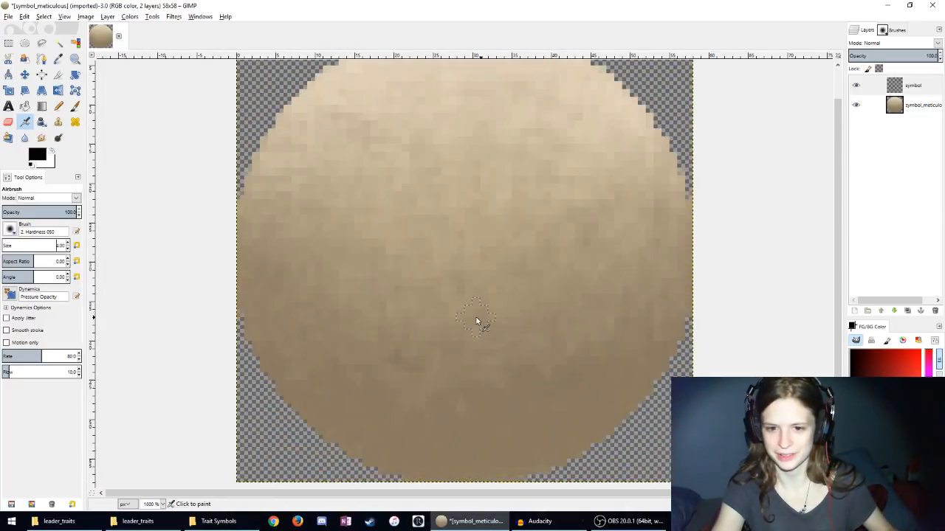
scroll(524, 399, up, 2)
scroll(524, 398, down, 4)
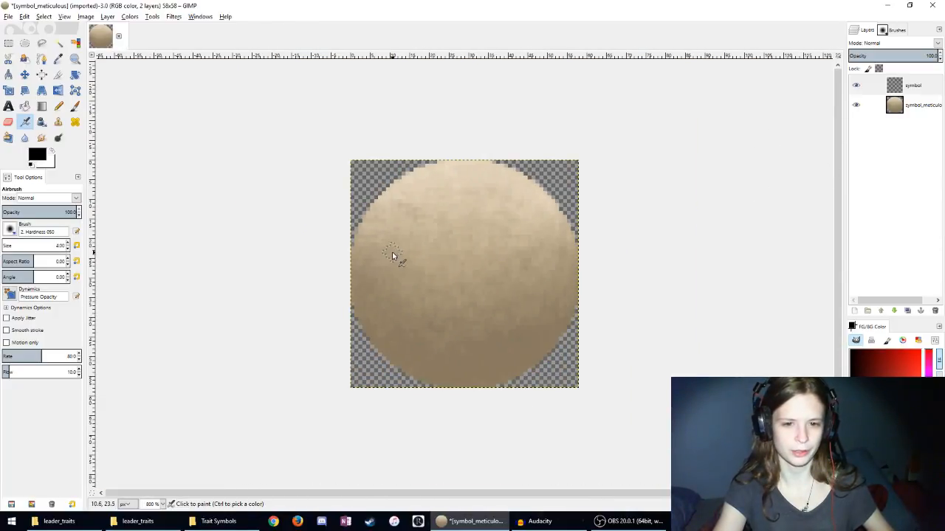
Step: Switch to the Paintbrush and open leader_trait_meticulous from the mod's leader_traits folder in GIMP for a close view
click(75, 105)
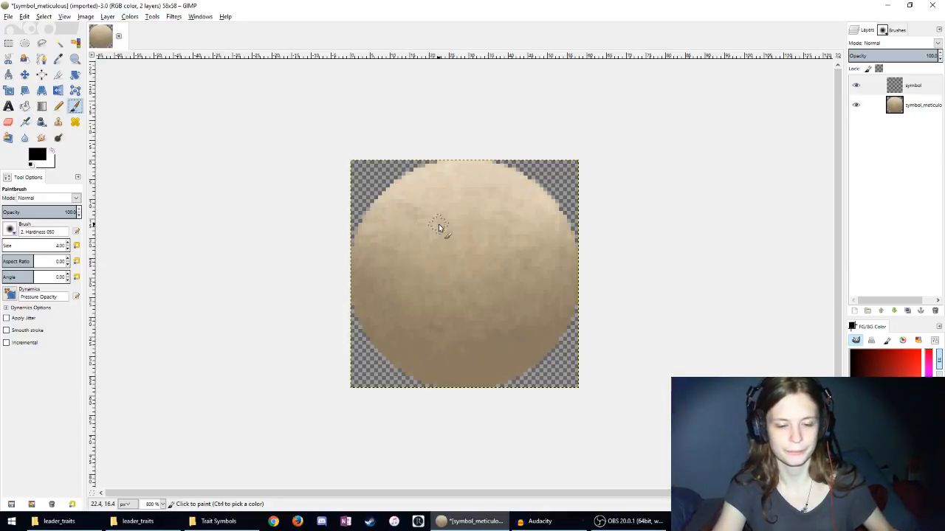
click(219, 521)
click(137, 521)
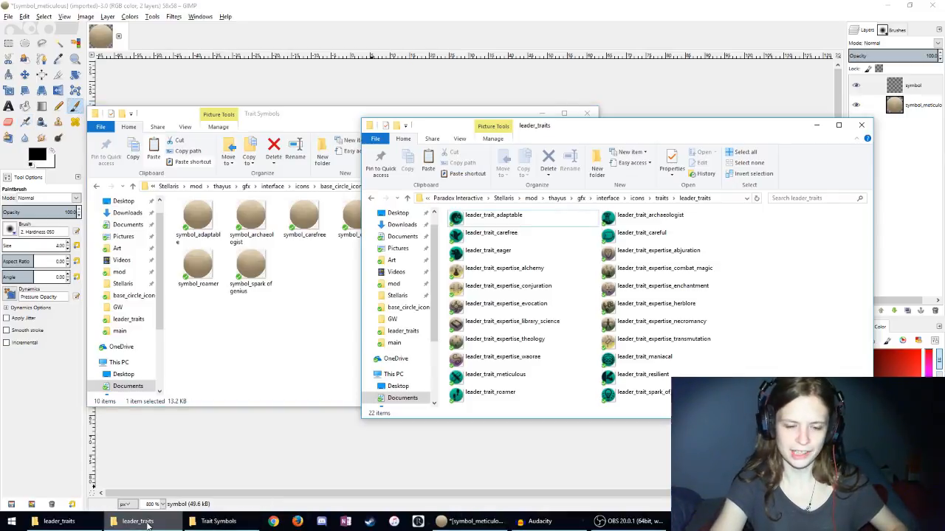
click(523, 310)
click(508, 377)
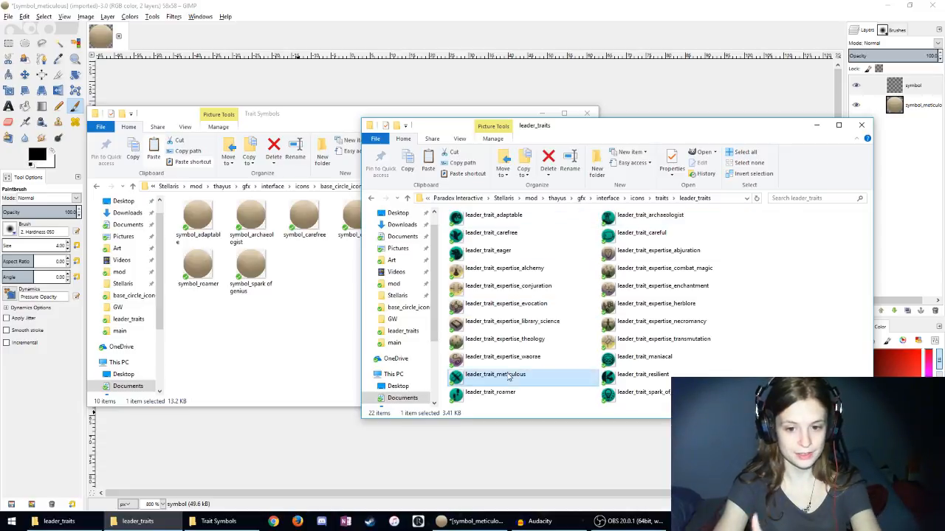
double_click(508, 377)
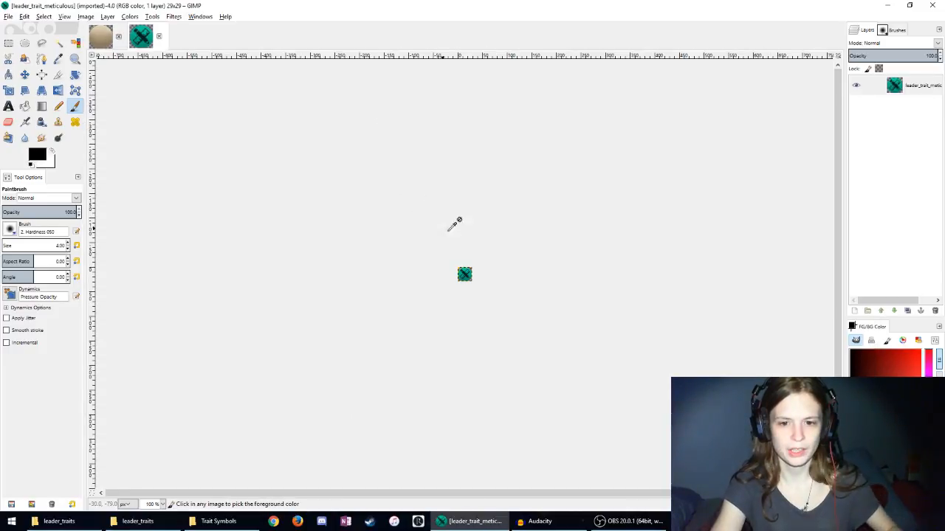
scroll(454, 225, up, 9)
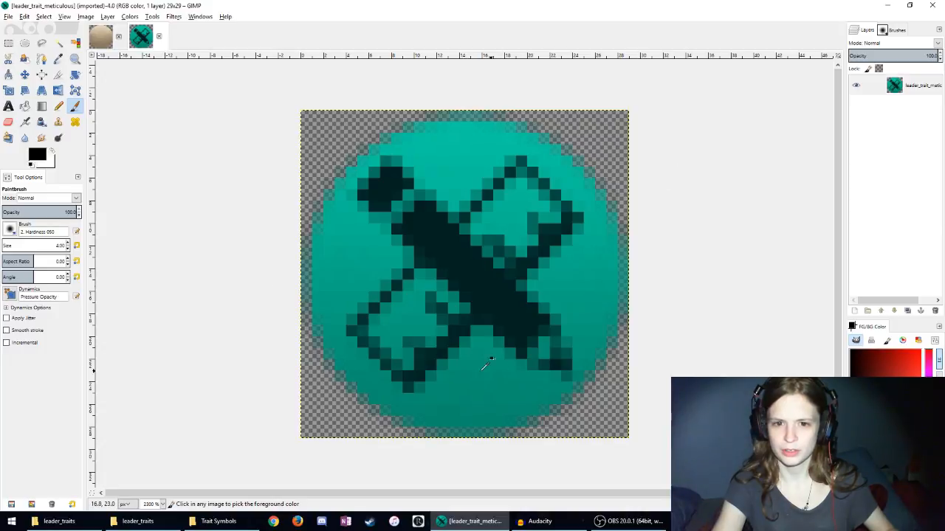
scroll(467, 334, down, 6)
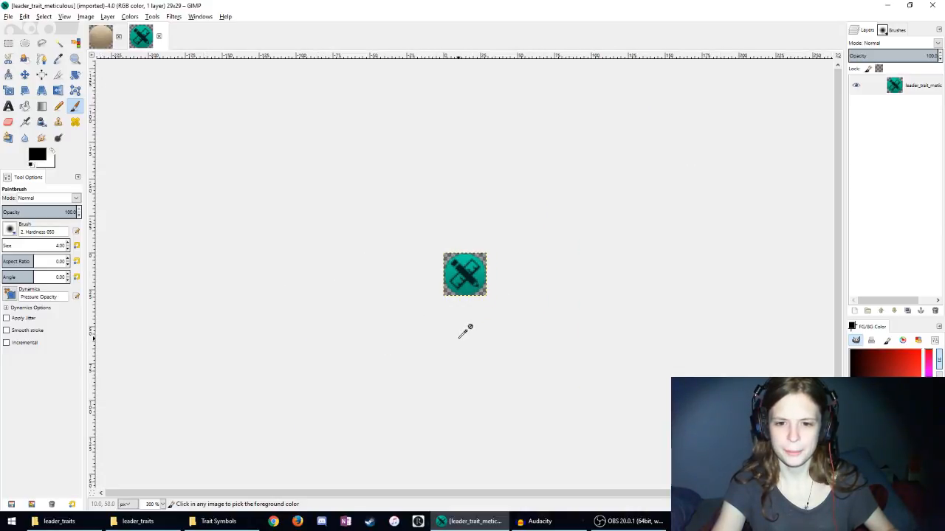
scroll(465, 333, up, 5)
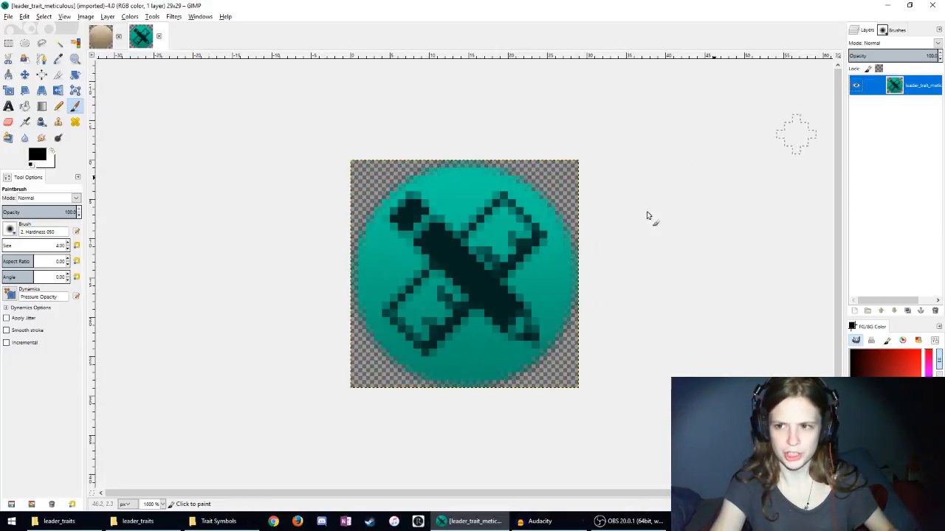
Step: Copy the leader_trait_meticulous icon and paste it into symbol_meticulous above a new transparent layer named meticulous
key(ctrl+c)
key(alt+1)
key(Delete)
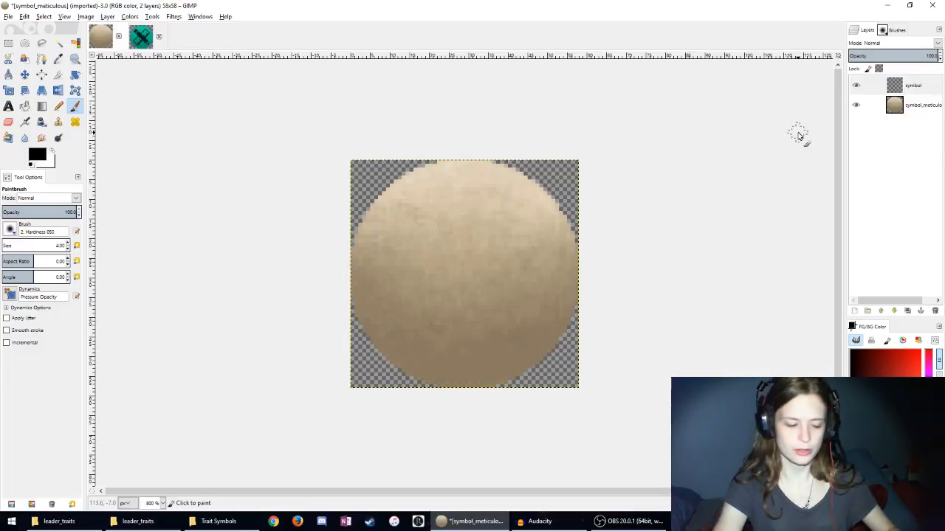
key(shift+ctrl+n)
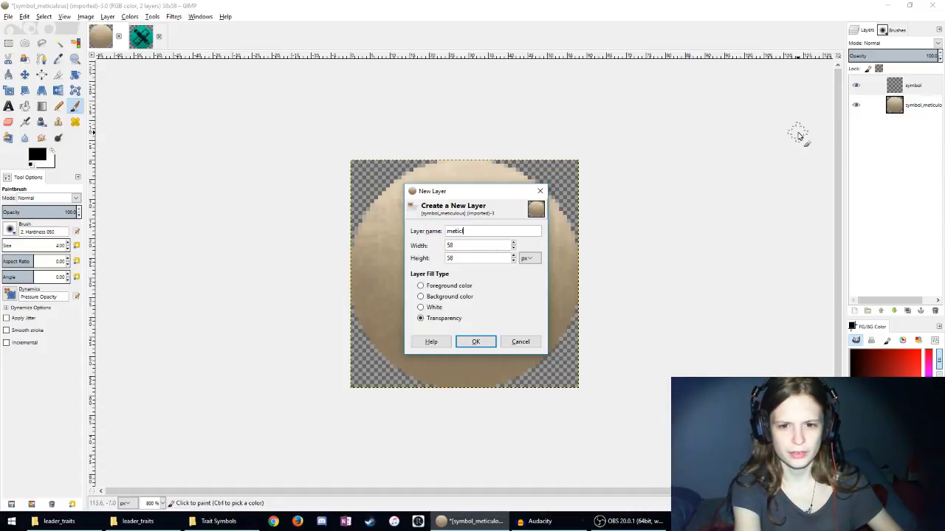
key(Return)
key(ctrl+v)
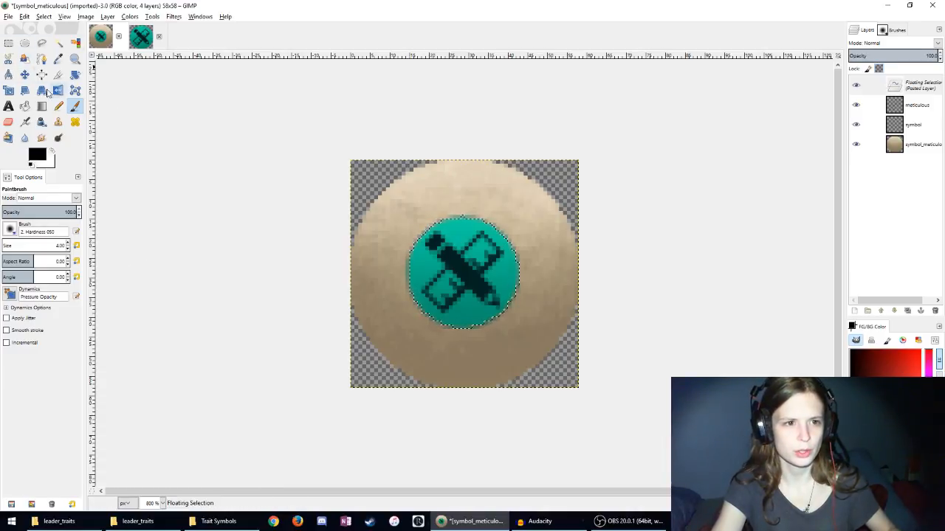
Step: Scale the pasted trait icon up to 58 × 58 pixels so it covers the whole canvas
click(8, 90)
click(541, 299)
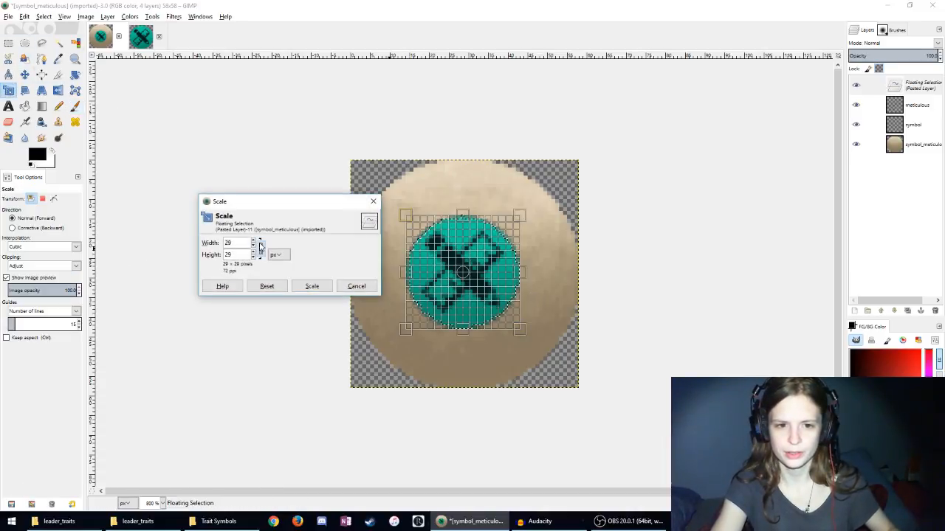
drag(292, 203, 216, 203)
drag(405, 215, 351, 162)
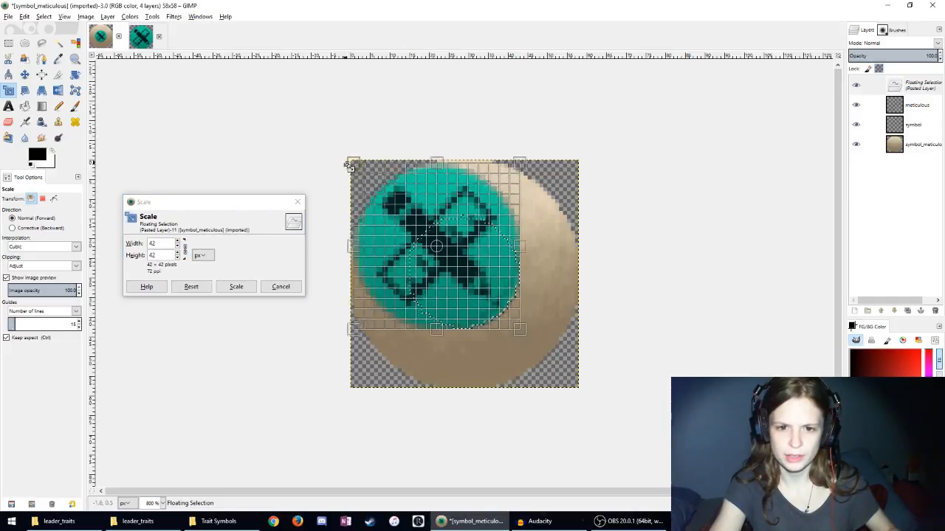
drag(518, 329, 602, 390)
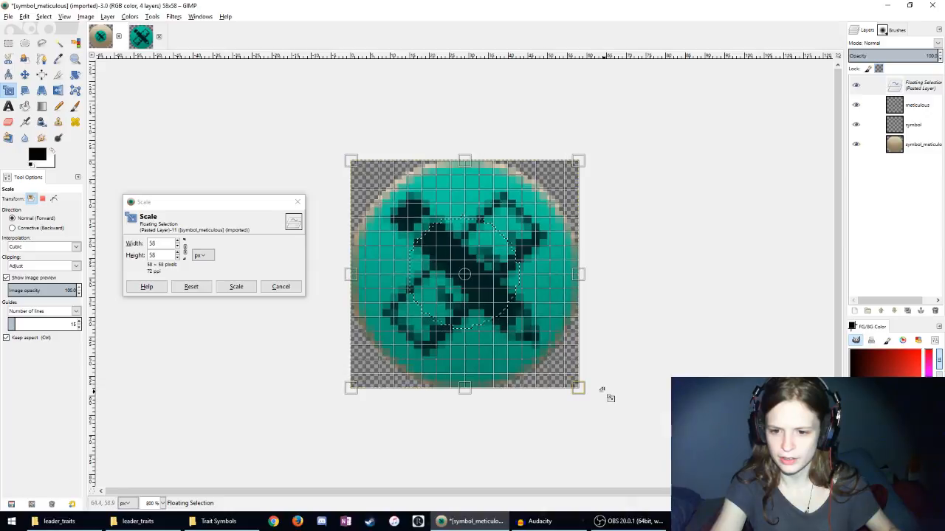
click(235, 287)
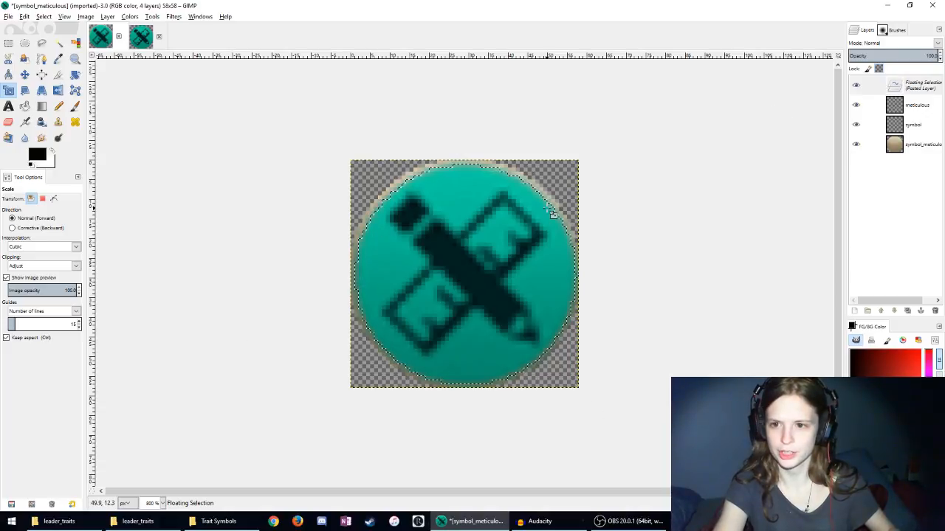
Step: Anchor the enlarged floating icon onto the meticulous layer
key(m)
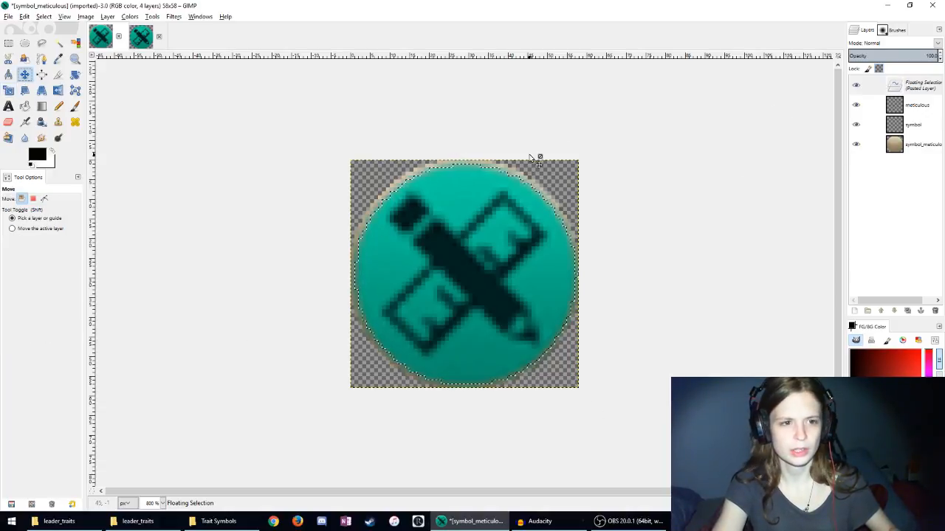
right_click(908, 86)
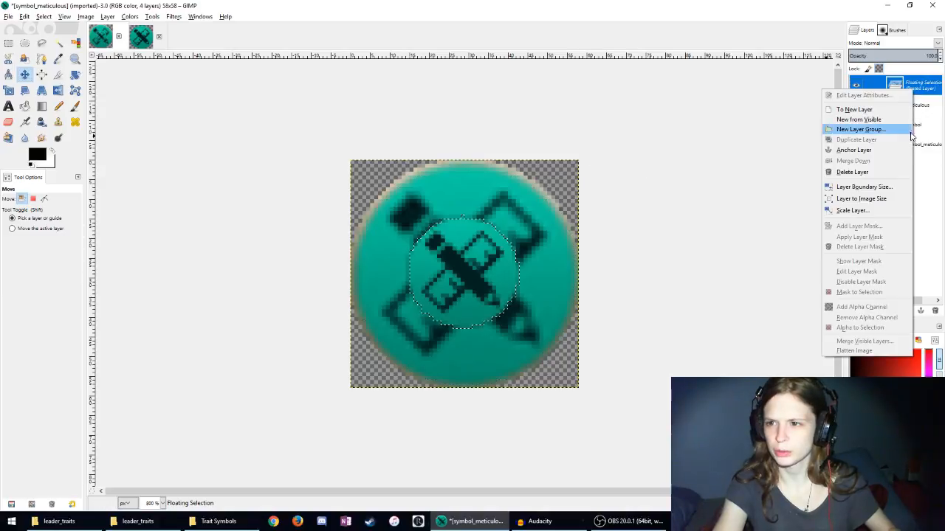
click(867, 173)
scroll(453, 294, up, 4)
scroll(453, 294, down, 8)
scroll(469, 293, up, 4)
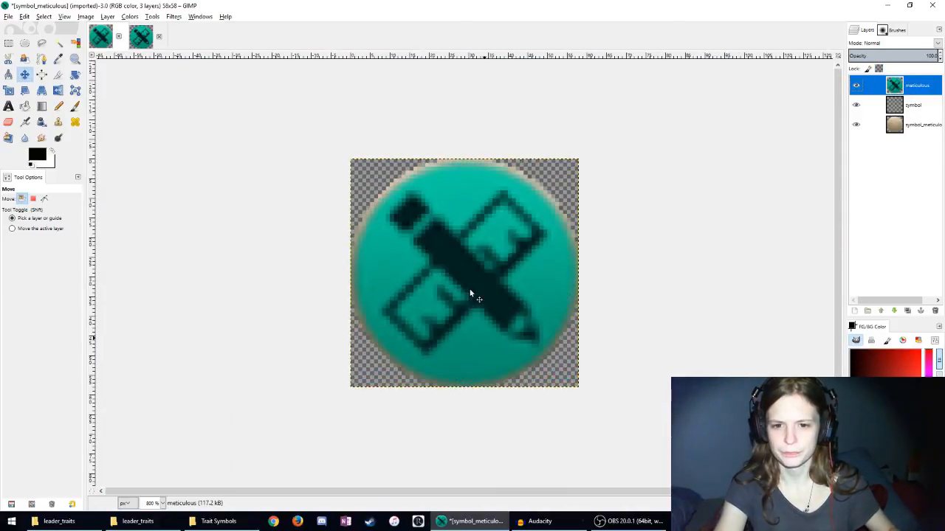
Step: Erase a patch along the icon's left edge, enlarge the Eraser and undo the oversized erase that follows
click(8, 122)
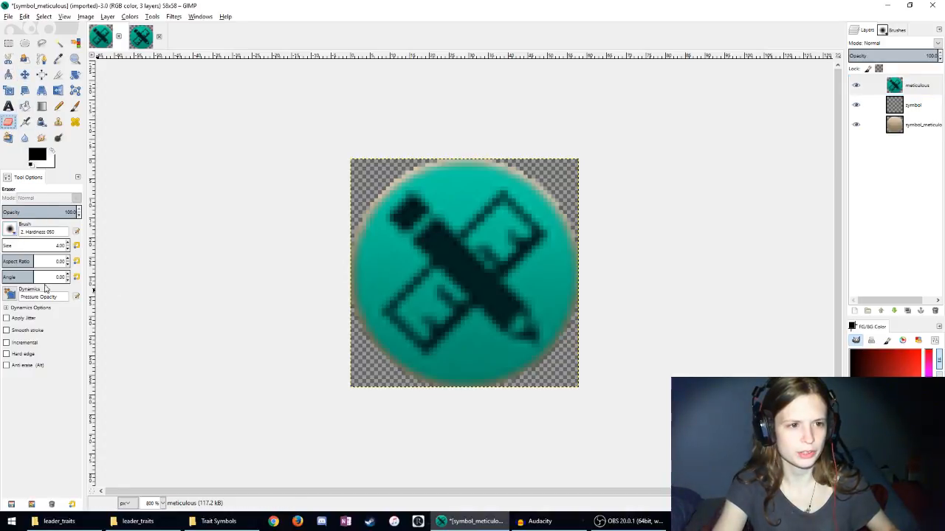
drag(356, 322, 374, 259)
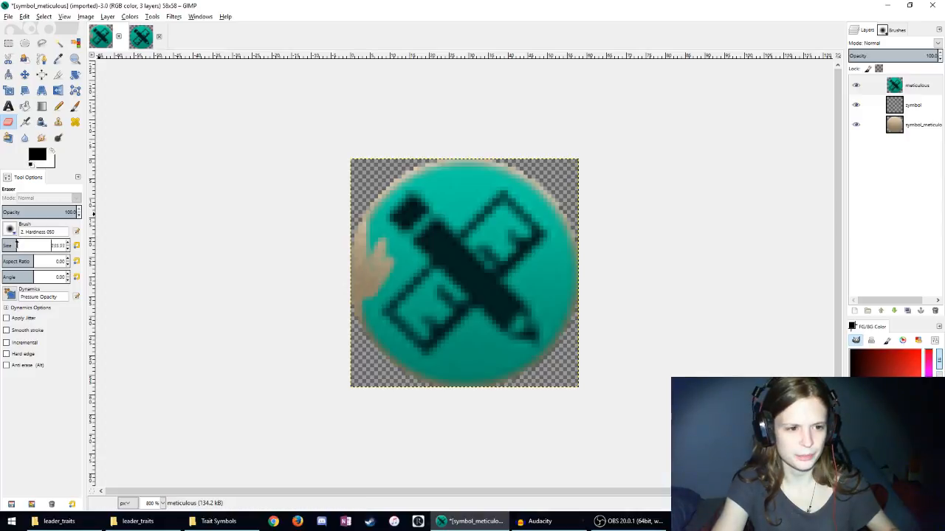
drag(16, 246, 25, 246)
click(402, 260)
key(ctrl+z)
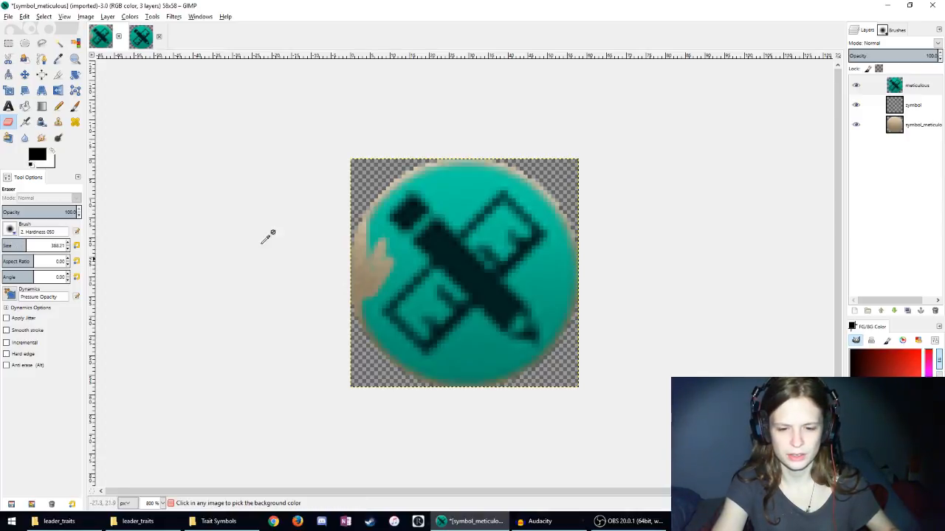
Step: Set the Eraser to size 566.33 and opacity 5.9, and fade the whole meticulous icon into a faint tracing guide
click(48, 212)
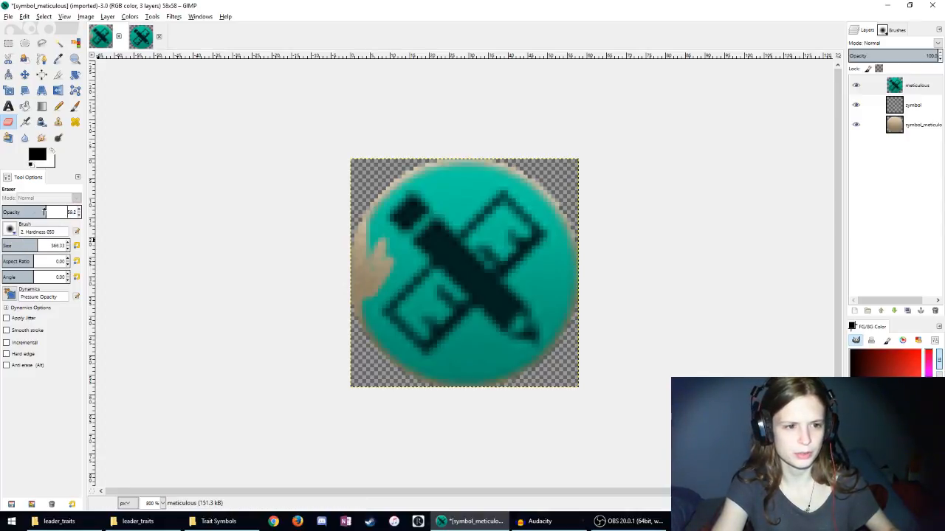
drag(28, 211, 7, 212)
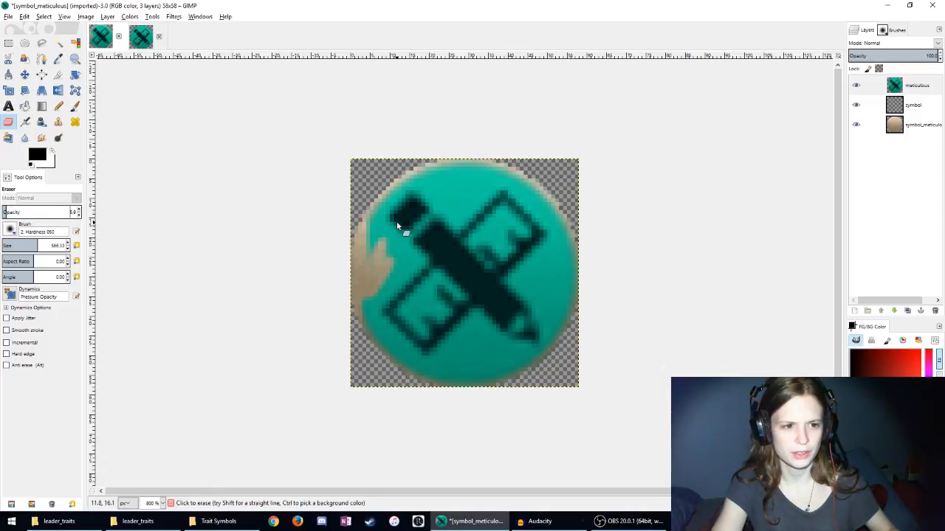
click(457, 258)
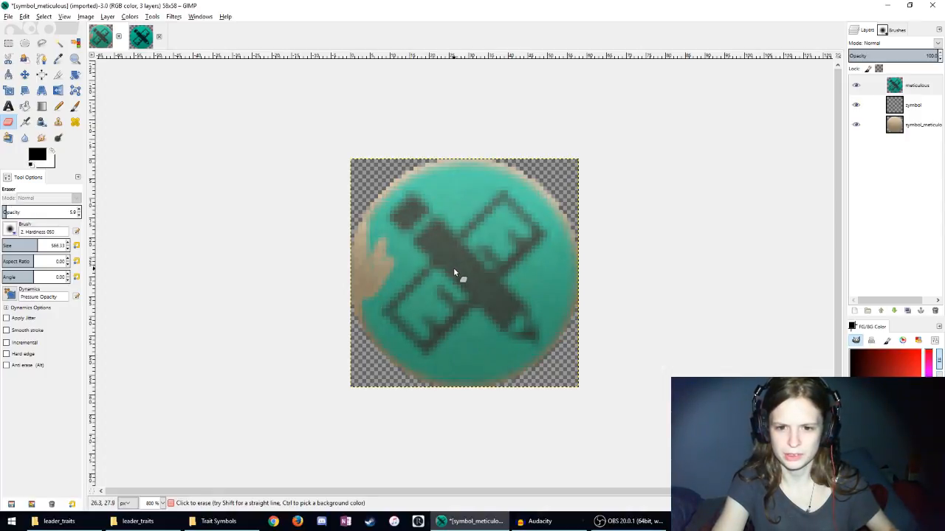
click(453, 272)
click(454, 272)
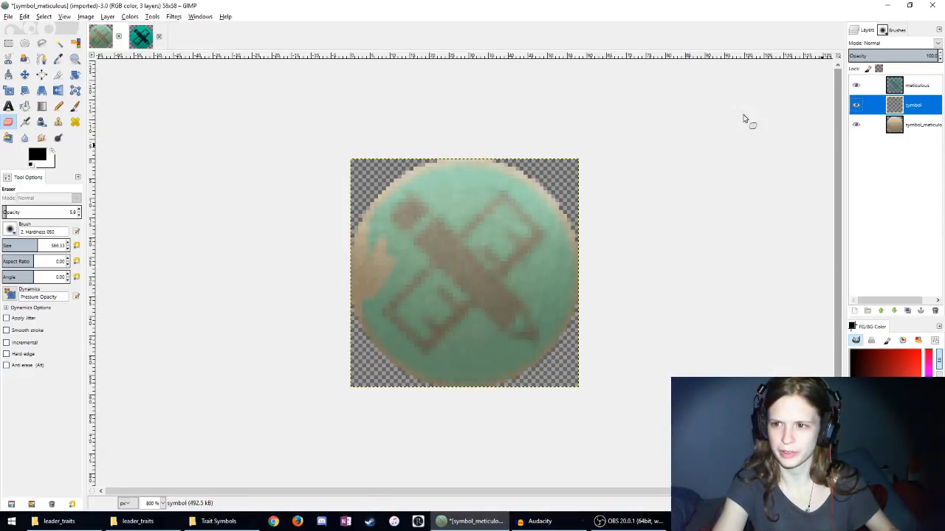
Step: On the symbol layer, paint a straight black line along the ruler's lower long edge with the Paintbrush at size 4
drag(22, 212, 352, 221)
click(75, 105)
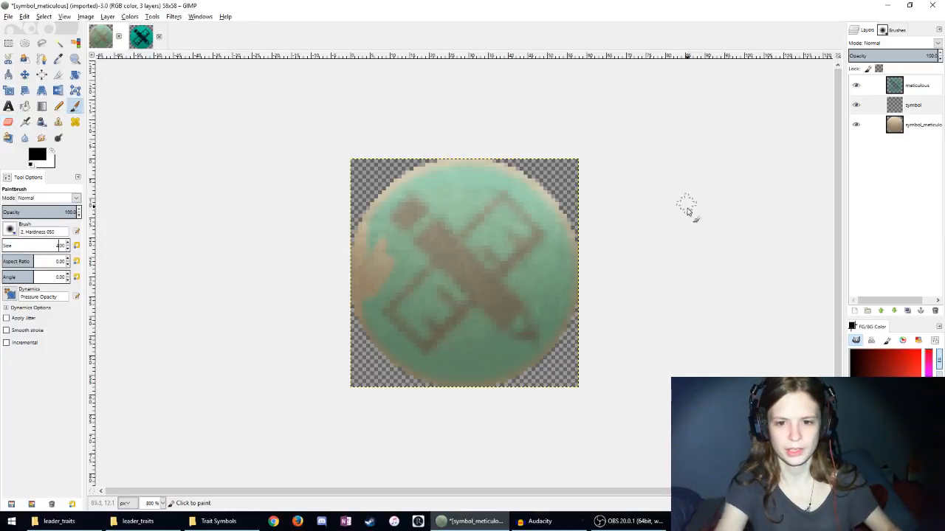
scroll(472, 318, up, 2)
scroll(279, 328, down, 2)
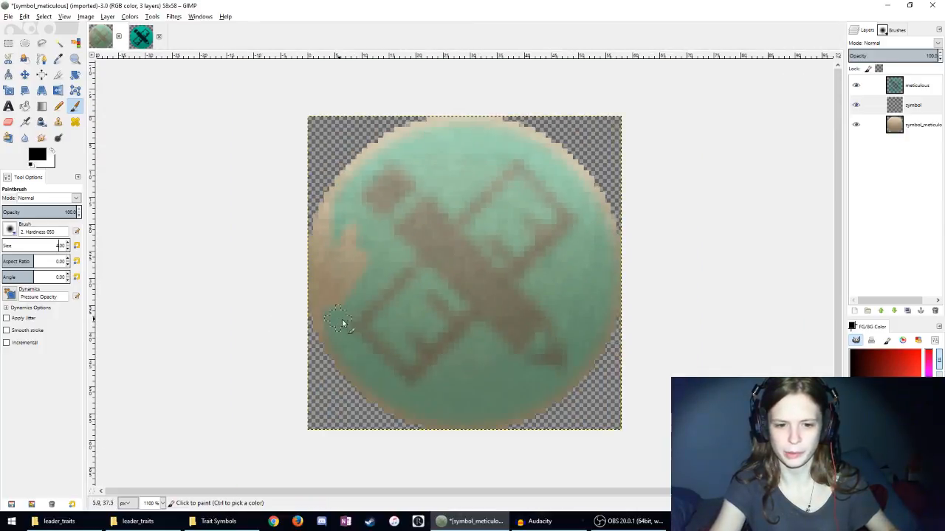
click(360, 329)
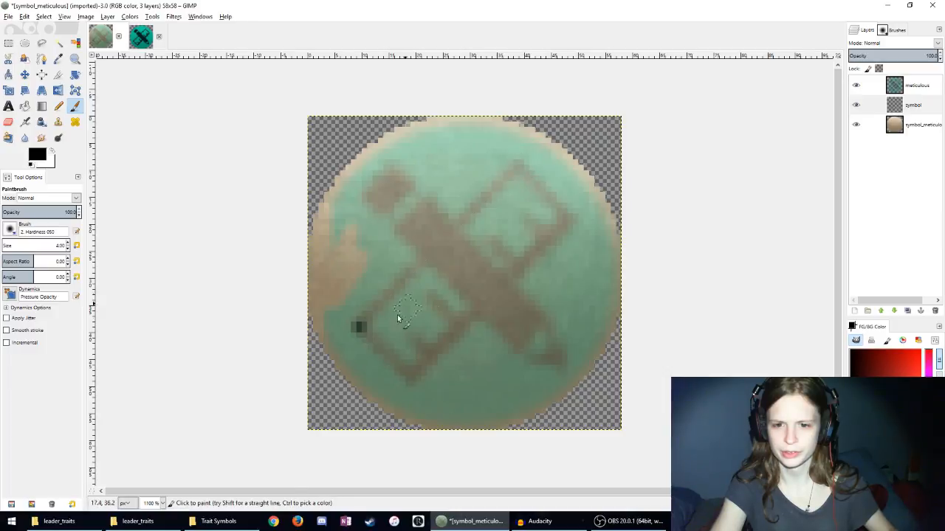
key(ctrl+z)
click(410, 375)
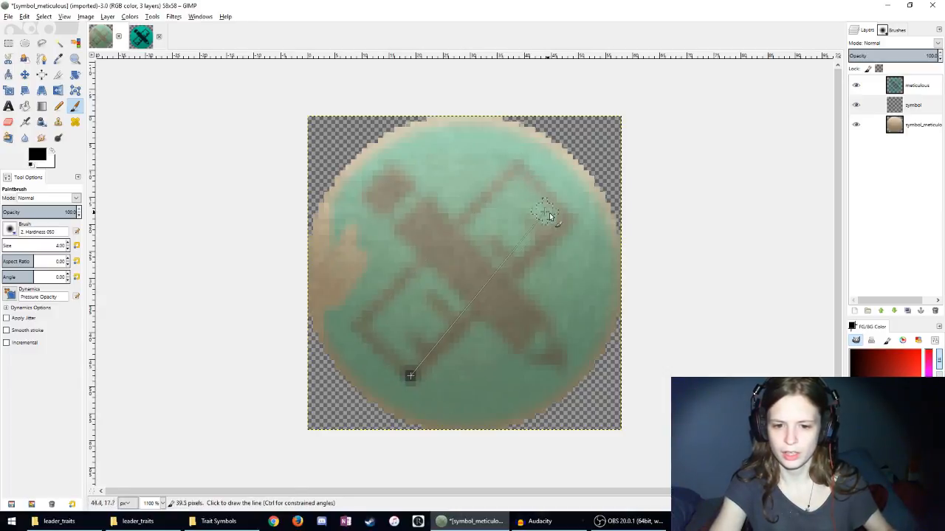
shift+click(567, 222)
Step: Paint both short ends of the ruler in black, joining the lower end to the long edge
scroll(386, 396, down, 6)
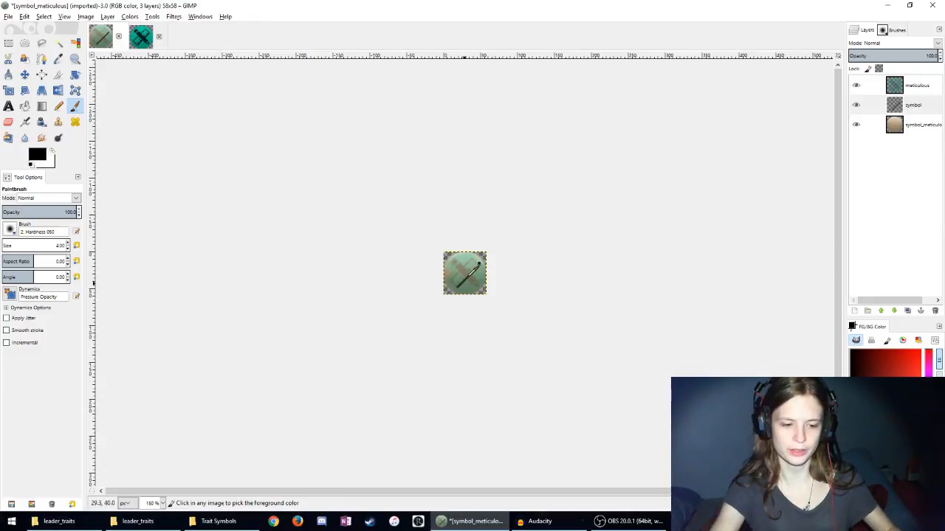
scroll(465, 266, up, 7)
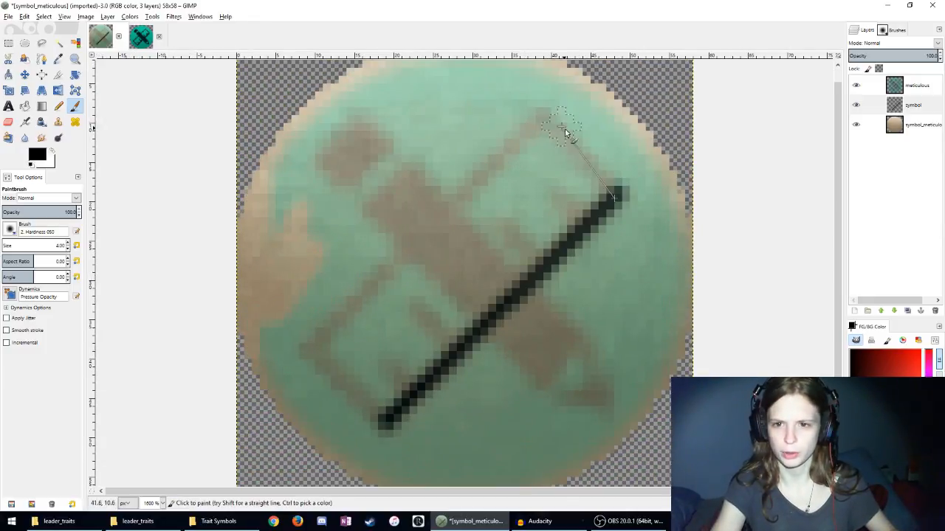
click(616, 193)
drag(600, 178, 550, 127)
click(305, 351)
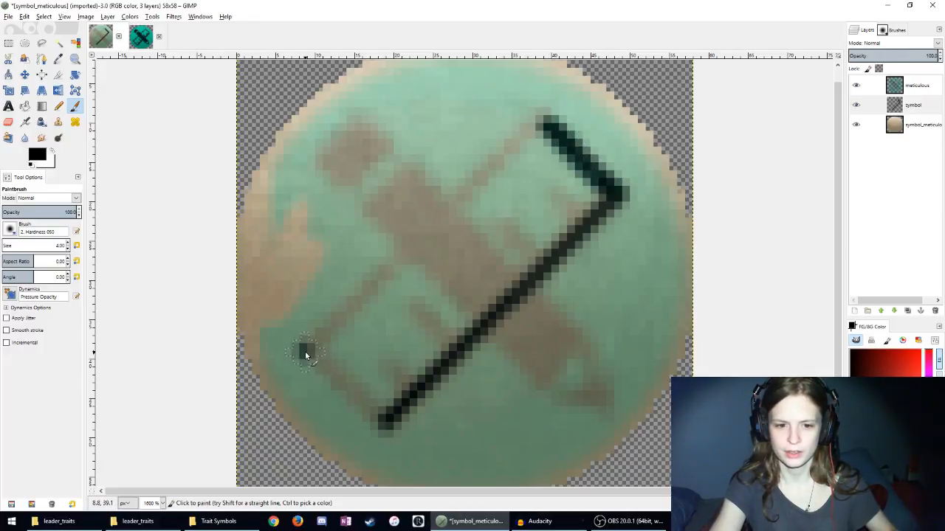
shift+click(384, 422)
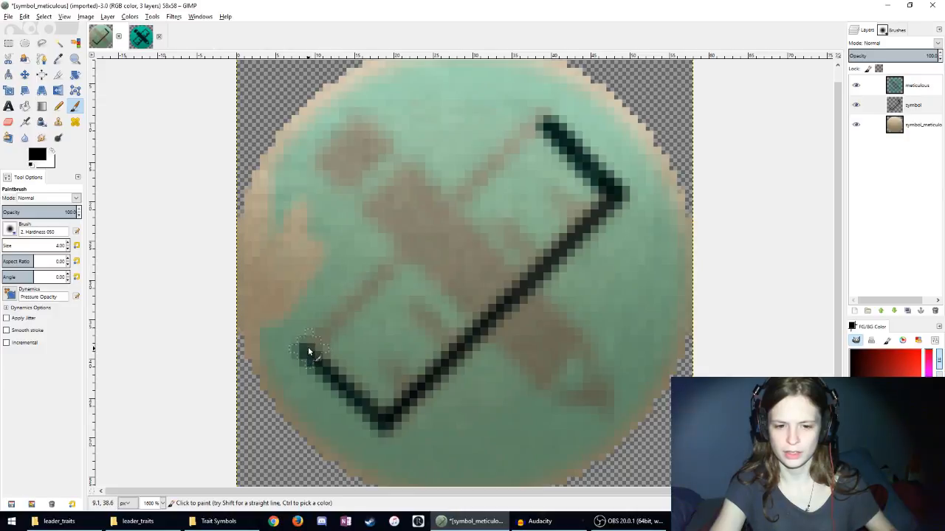
Step: Try to paint the ruler's upper long edge as a freehand curve, and undo the stroke
mouse_move(306, 343)
mouse_down()
mouse_move(421, 287)
mouse_move(504, 217)
mouse_move(535, 173)
mouse_up()
scroll(546, 134, down, 1)
scroll(441, 343, up, 3)
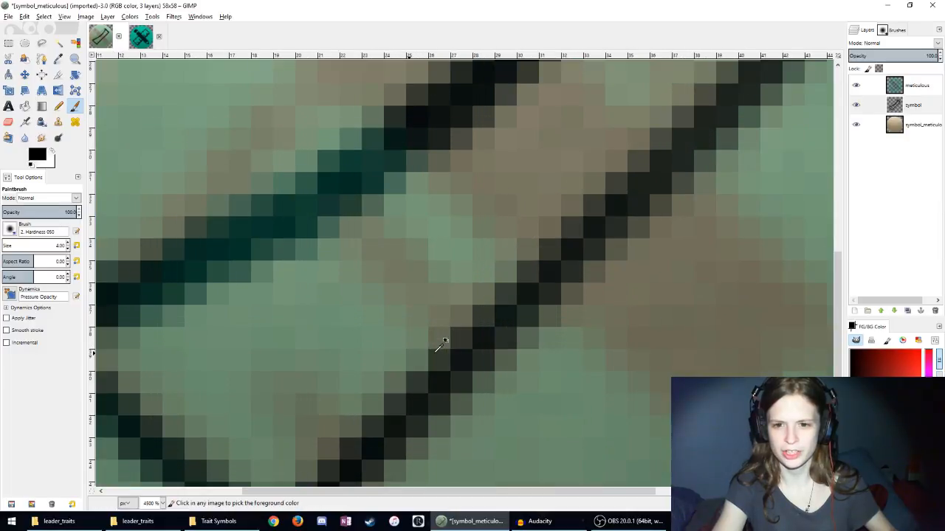
scroll(440, 344, down, 6)
scroll(463, 275, up, 4)
key(ctrl+z)
scroll(464, 275, up, 2)
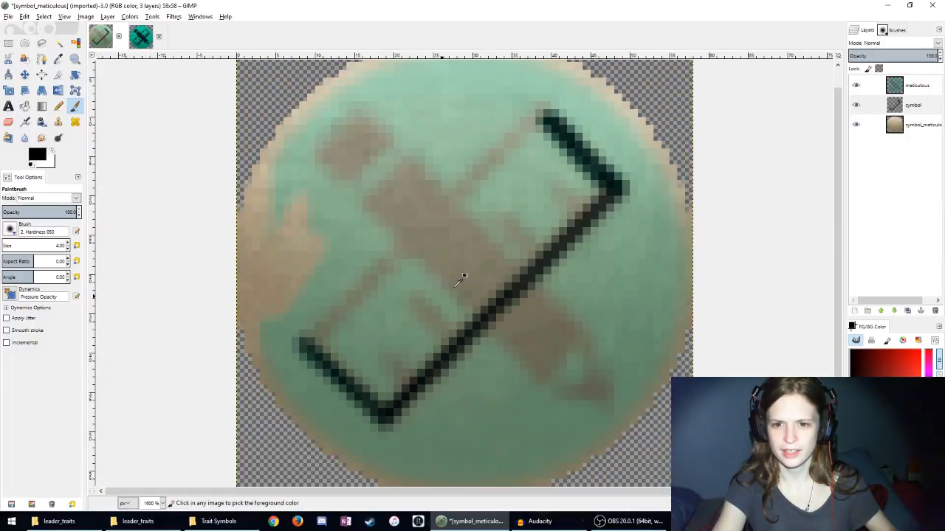
Step: Extend the ruler's upper corner and close its outline with a curved freehand stroke along the upper long edge
drag(539, 113, 553, 127)
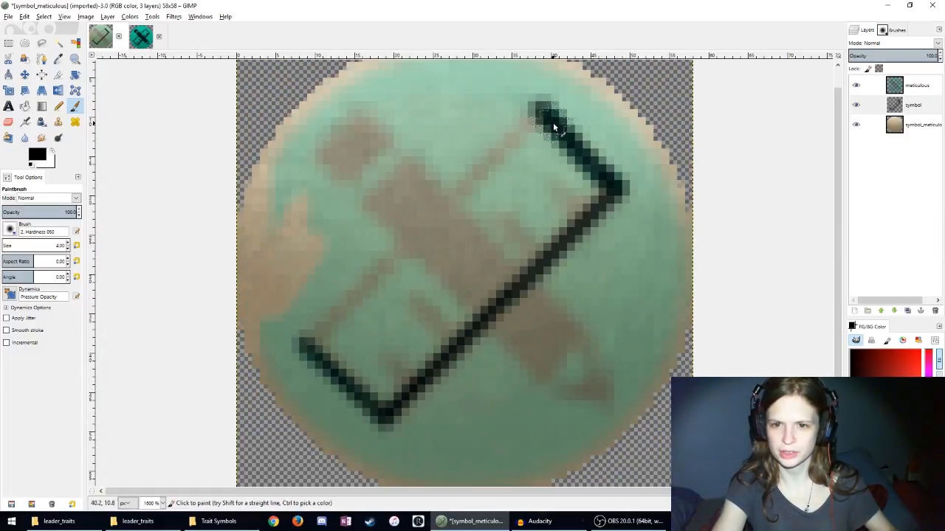
mouse_move(299, 340)
mouse_down()
mouse_move(376, 315)
mouse_move(462, 257)
mouse_move(512, 197)
mouse_move(537, 120)
mouse_up()
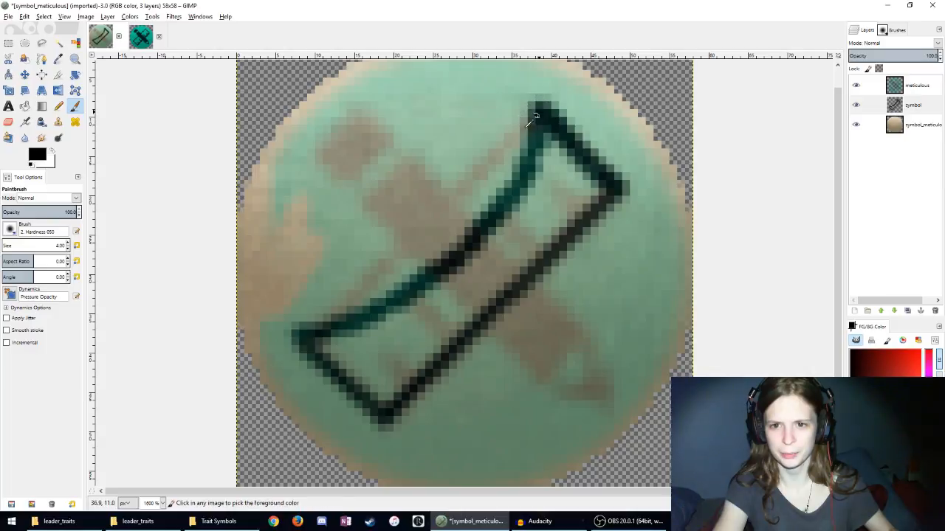
scroll(447, 281, down, 8)
scroll(426, 295, up, 8)
Step: Paint four short tick marks inside the ruler along its lower long edge
scroll(384, 352, up, 2)
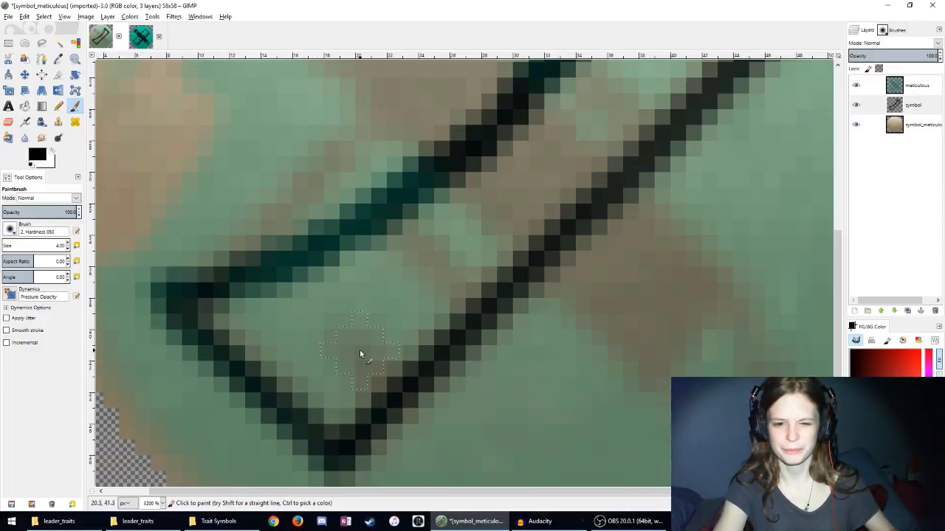
drag(438, 267, 493, 323)
scroll(538, 217, down, 4)
scroll(609, 253, up, 5)
drag(548, 251, 585, 296)
scroll(643, 132, down, 8)
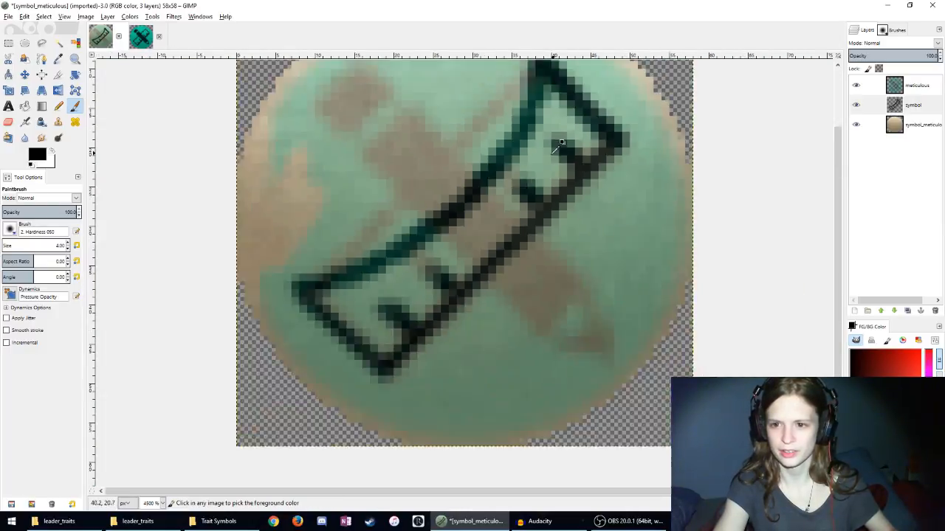
Step: Paint the pencil as a curved diagonal black stroke across the ruler and thicken its lower tip
scroll(465, 215, up, 6)
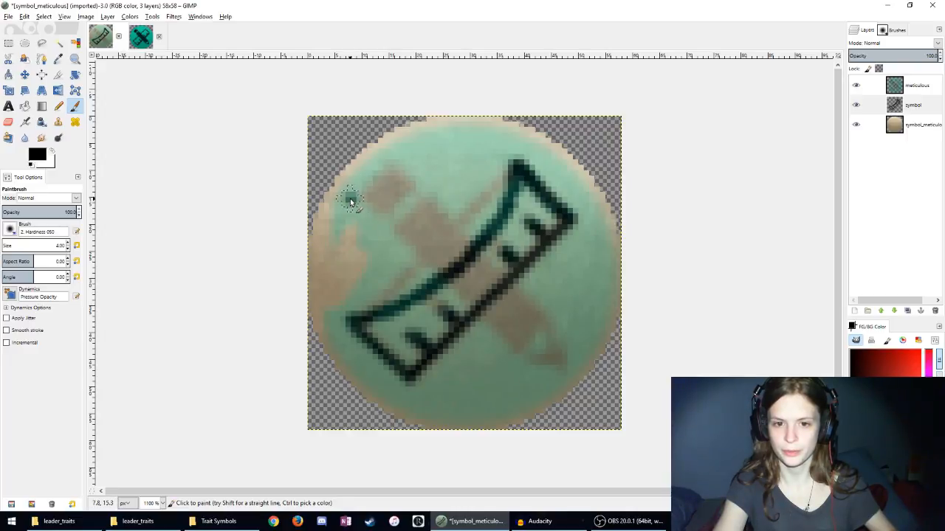
mouse_move(351, 201)
mouse_down()
mouse_move(406, 214)
mouse_move(465, 250)
mouse_move(503, 287)
mouse_move(537, 358)
mouse_up()
scroll(557, 374, up, 3)
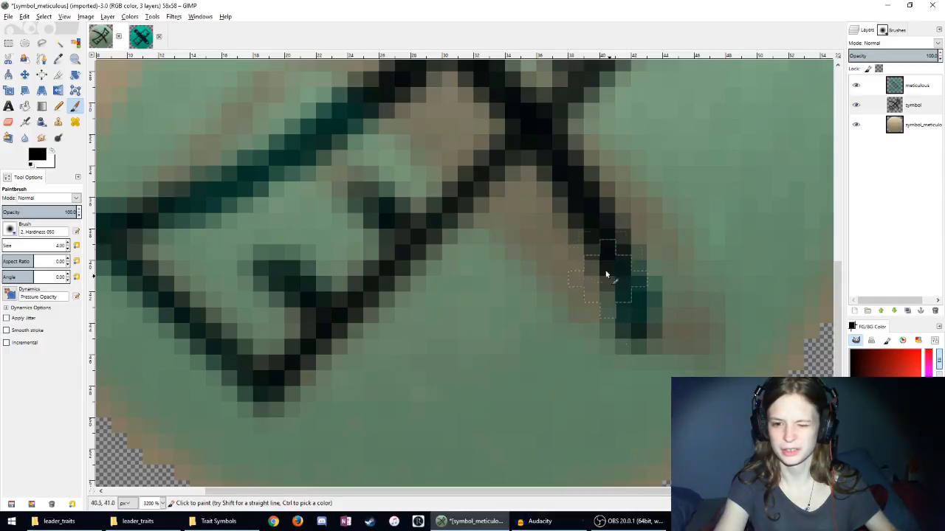
drag(586, 284, 632, 327)
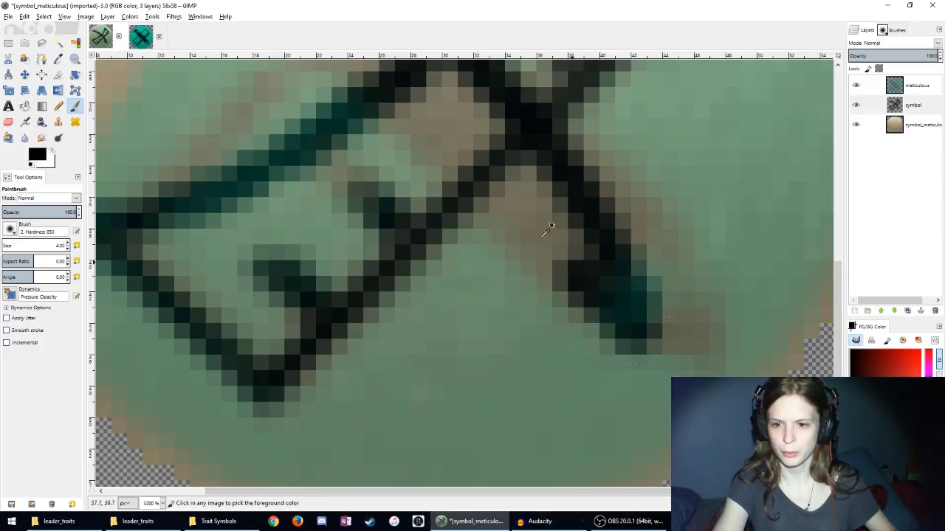
scroll(432, 162, down, 6)
scroll(437, 189, up, 6)
scroll(368, 184, down, 6)
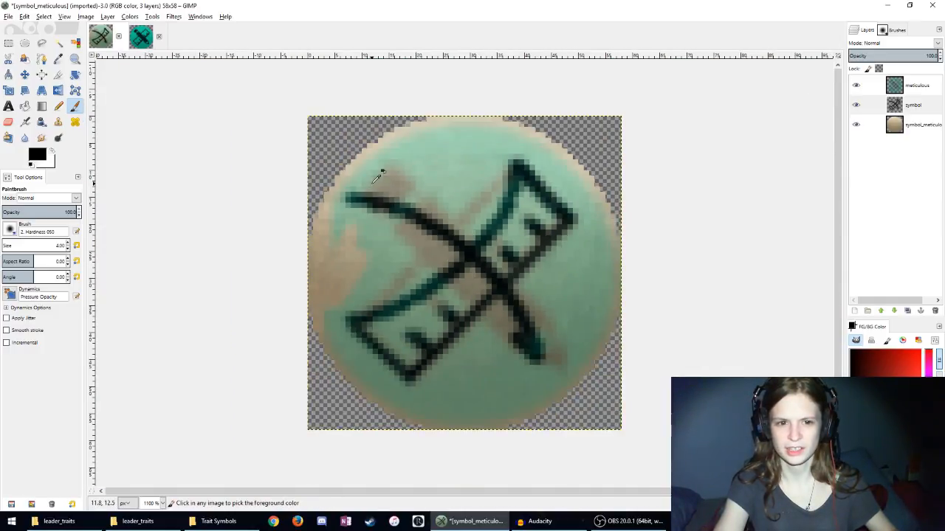
Step: Trim the upper-left end of the diagonal pencil stroke with the Eraser
scroll(376, 176, up, 5)
click(8, 122)
mouse_move(217, 210)
mouse_down()
mouse_move(235, 177)
mouse_move(225, 229)
mouse_move(183, 224)
mouse_up()
Step: Try to extend the pencil stroke's upper-left end towards the circle's edge, and undo the stroke
key(p)
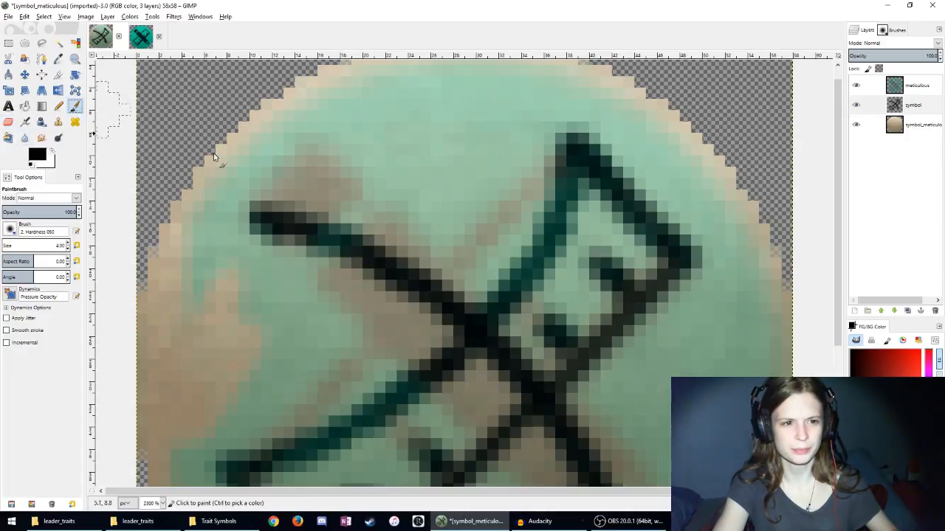
drag(260, 220, 218, 174)
key(ctrl+z)
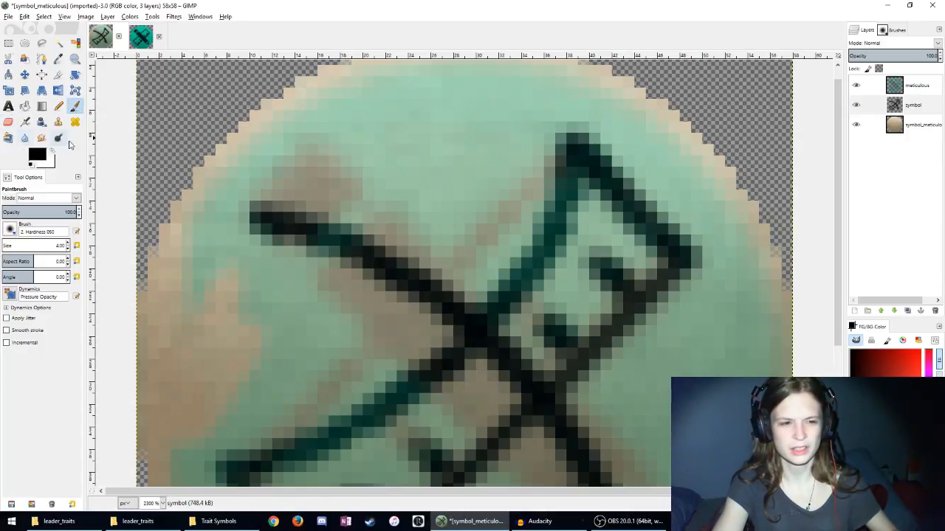
Step: Erase the upper-left end of the diagonal pencil stroke on the symbol layer
click(909, 105)
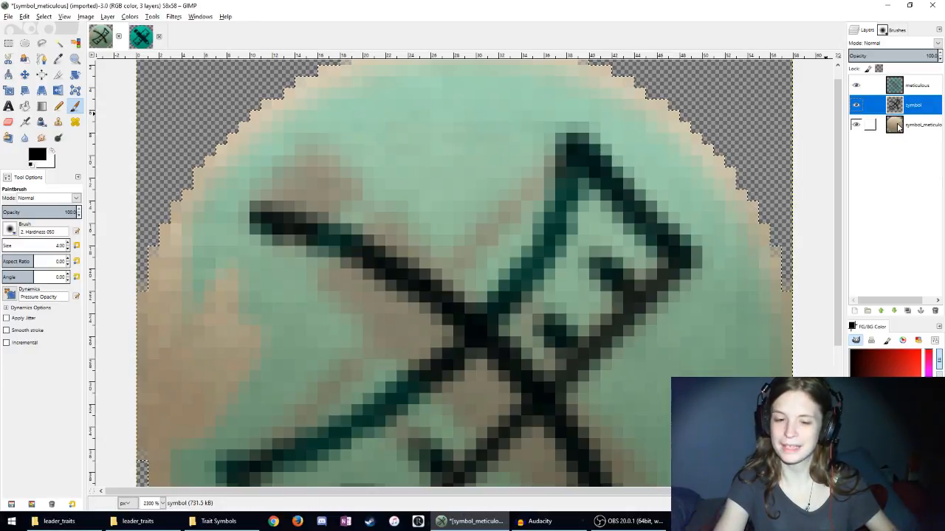
ctrl+scroll(421, 200, down, 5)
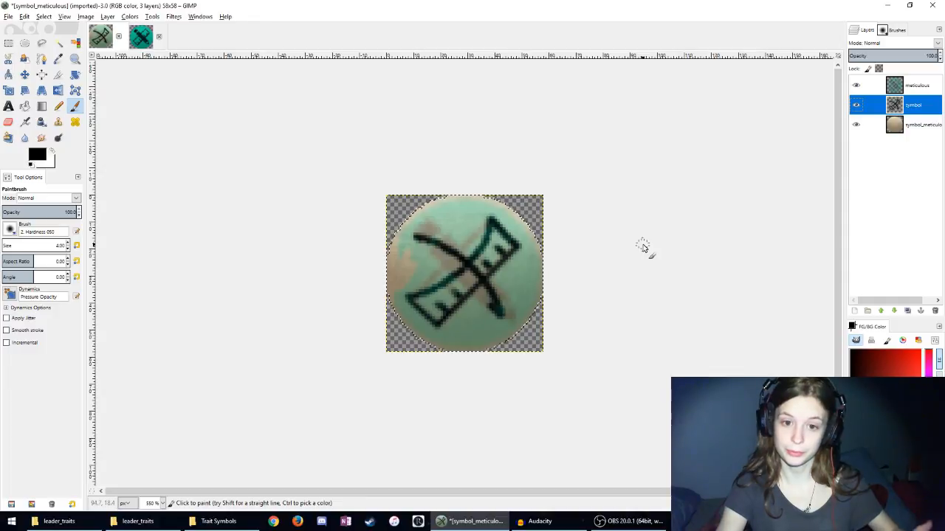
ctrl+scroll(453, 235, up, 5)
ctrl+scroll(385, 220, up, 2)
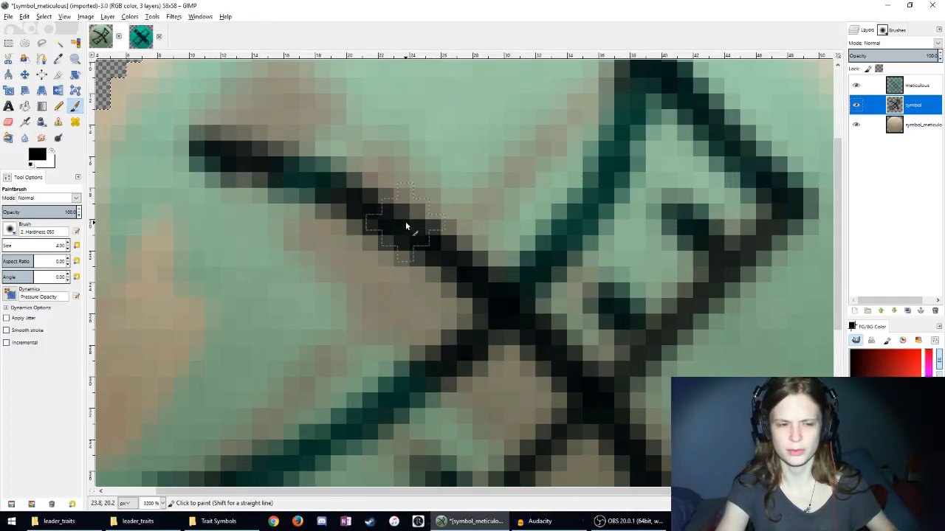
scroll(405, 221, up, 3)
ctrl+scroll(375, 299, down, 4)
ctrl+scroll(376, 299, up, 4)
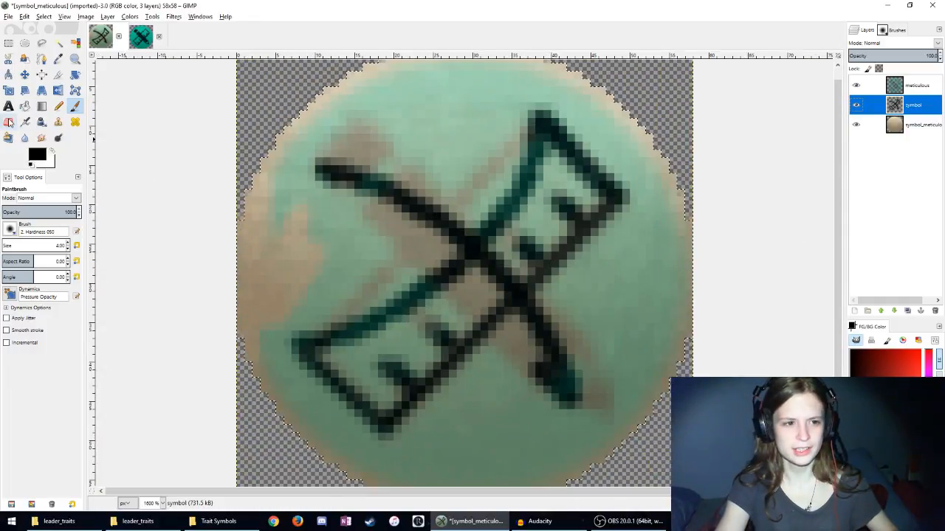
key(shift+e)
scroll(356, 152, up, 2)
mouse_move(219, 169)
mouse_down()
mouse_move(244, 202)
mouse_move(297, 222)
mouse_up()
Step: Paint a straight black extension from the pencil stroke's trimmed end up to the circle's upper-left edge
click(74, 105)
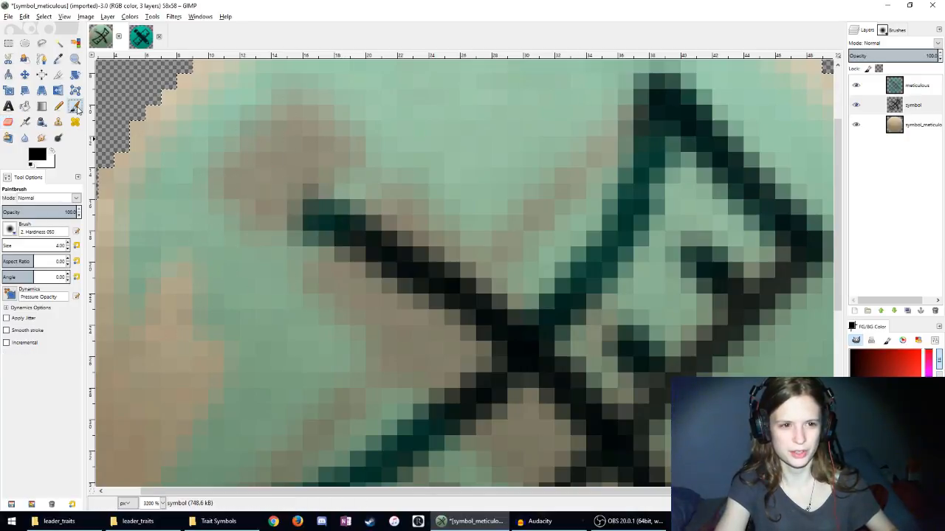
scroll(329, 202, down, 4)
scroll(383, 211, up, 4)
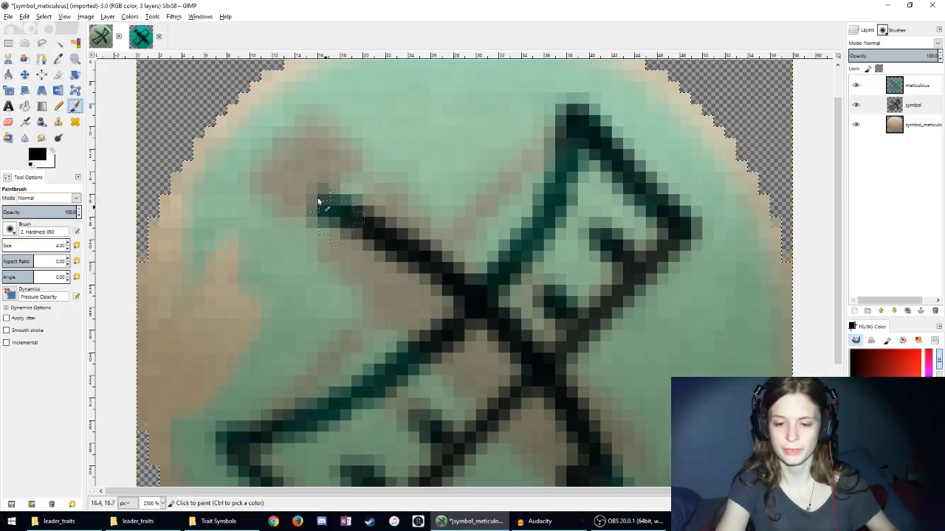
drag(315, 205, 232, 147)
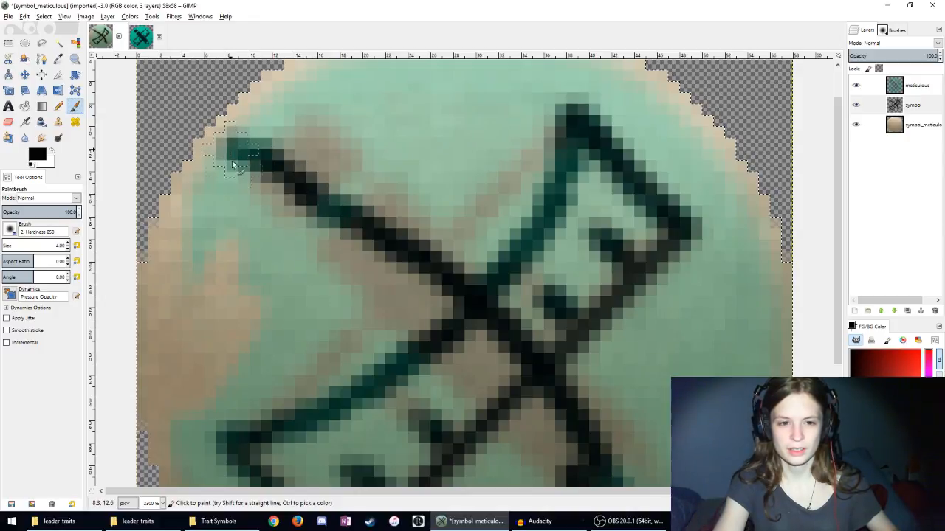
mouse_move(202, 242)
mouse_down()
mouse_move(265, 225)
mouse_move(290, 212)
mouse_up()
drag(212, 258, 354, 303)
key(ctrl+z)
key(ctrl+z)
key(ctrl+z)
key(ctrl+z)
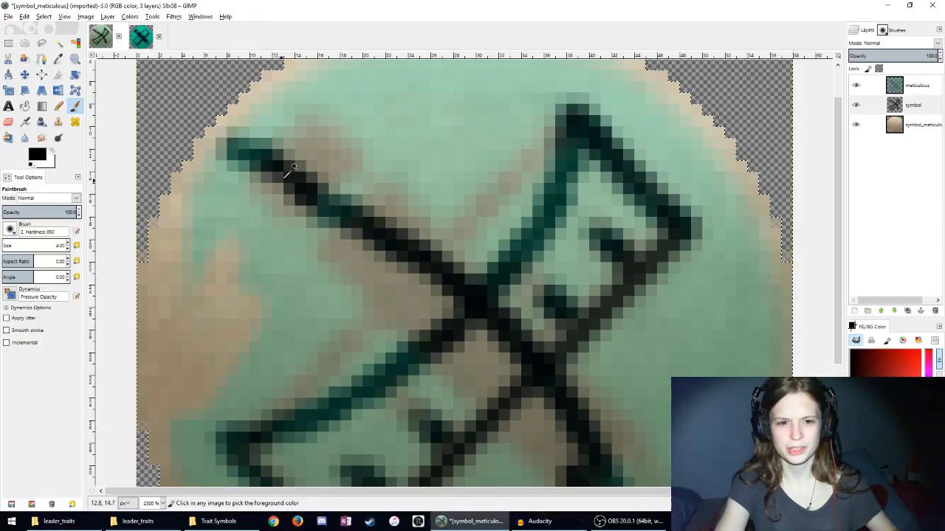
Step: Paint a curved stroke from the pencil's upper-left end along its lower side and try a matching one along its upper side
mouse_move(231, 158)
mouse_down()
mouse_move(247, 189)
mouse_move(377, 321)
mouse_up()
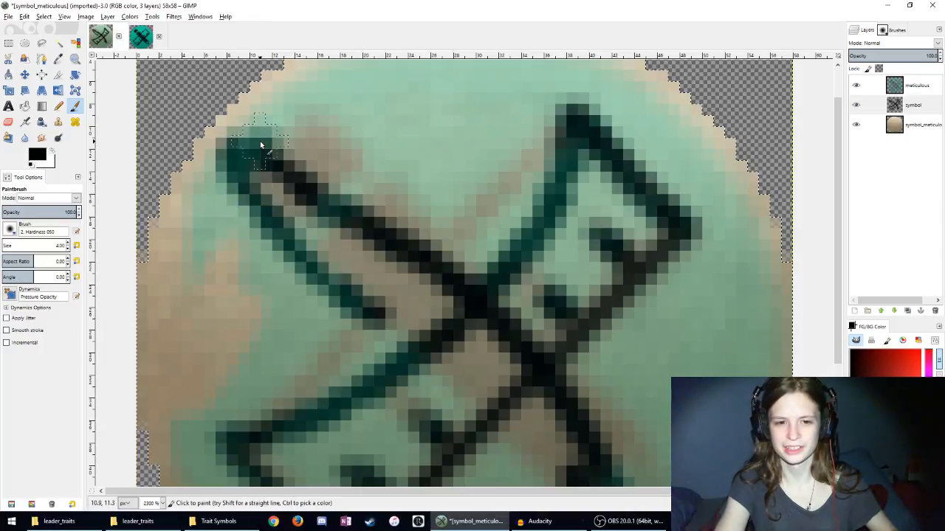
mouse_move(260, 141)
mouse_down()
mouse_move(358, 165)
mouse_move(475, 231)
mouse_move(565, 317)
mouse_move(605, 397)
mouse_up()
scroll(605, 396, down, 5)
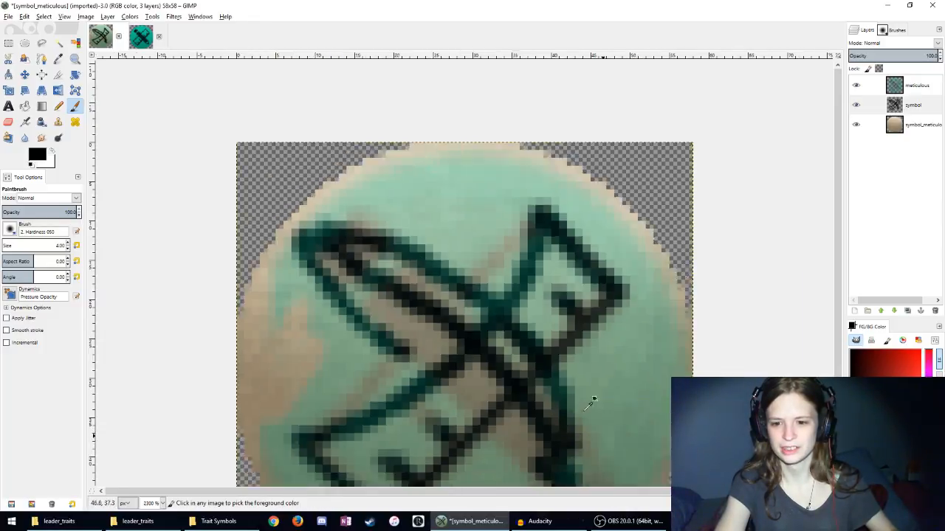
scroll(487, 221, up, 4)
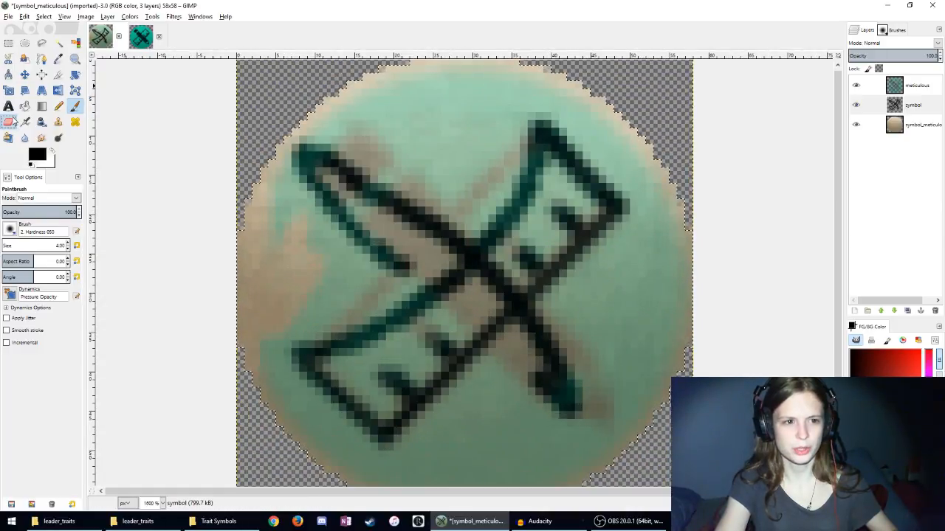
Step: Erase the ruler's outline and inner tick marks on both sides of the diagonal stroke where the two shapes cross
click(9, 122)
scroll(468, 305, up, 1)
mouse_move(349, 269)
mouse_down()
mouse_move(411, 333)
mouse_move(435, 334)
mouse_move(419, 241)
mouse_move(483, 311)
mouse_move(441, 258)
mouse_move(524, 443)
mouse_move(450, 344)
mouse_move(485, 408)
mouse_up()
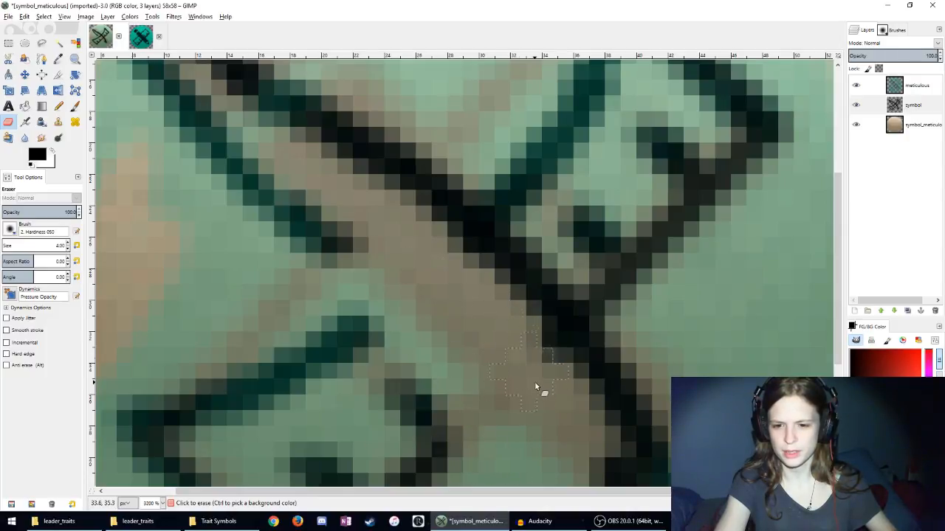
mouse_move(509, 207)
mouse_down()
mouse_move(478, 170)
mouse_move(657, 337)
mouse_move(552, 197)
mouse_move(619, 243)
mouse_up()
scroll(653, 283, down, 5)
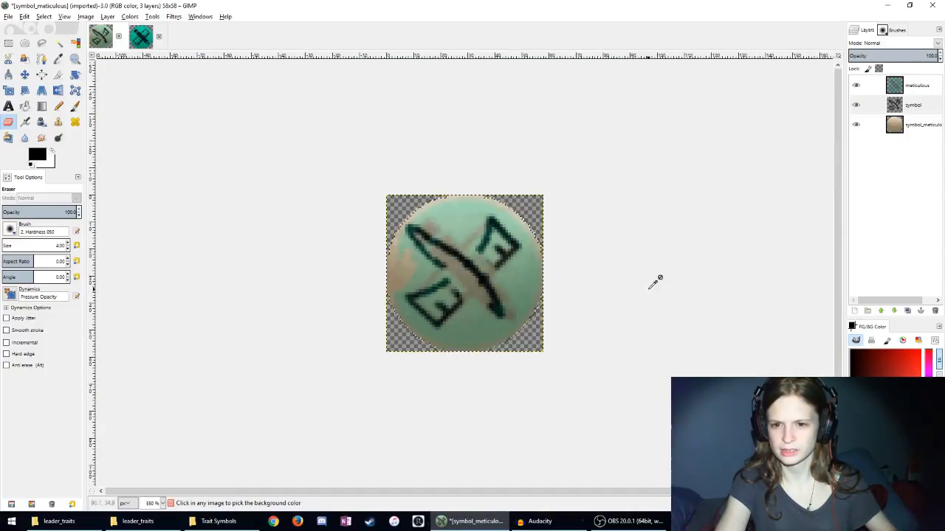
scroll(654, 283, up, 3)
click(76, 106)
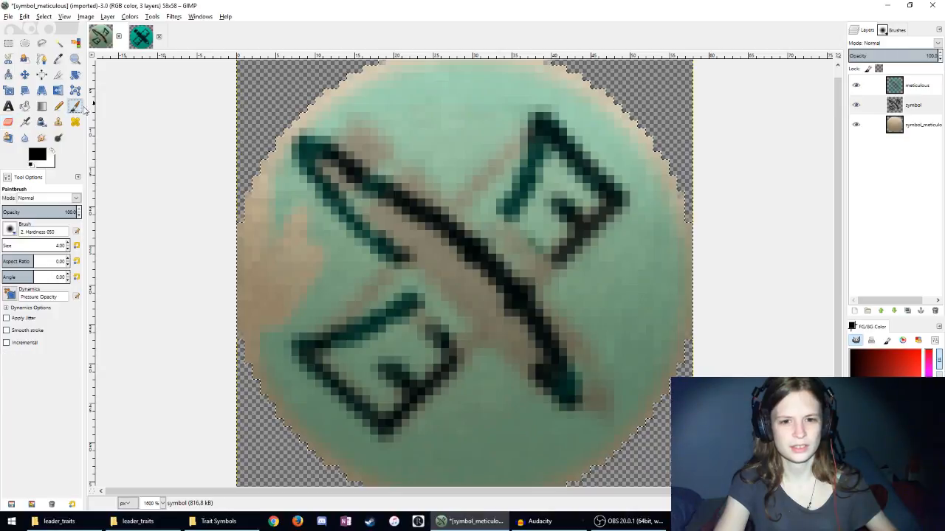
key(ctrl+z)
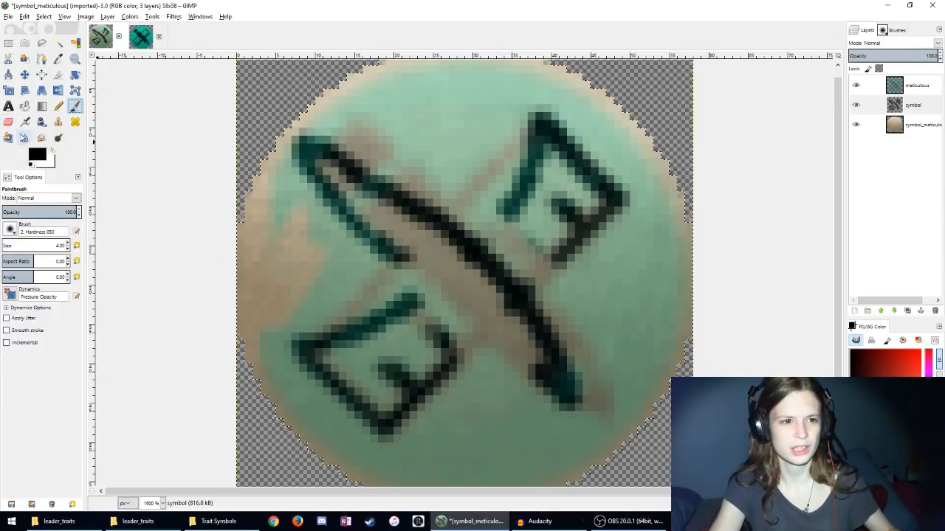
Step: Erase the diagonal pencil strokes from the upper-left end down to the thick lower tip
click(8, 121)
mouse_move(340, 143)
mouse_down()
mouse_move(318, 197)
mouse_move(290, 122)
mouse_move(350, 107)
mouse_move(411, 124)
mouse_move(391, 145)
mouse_move(288, 178)
mouse_move(332, 173)
mouse_move(270, 153)
mouse_move(449, 298)
mouse_up()
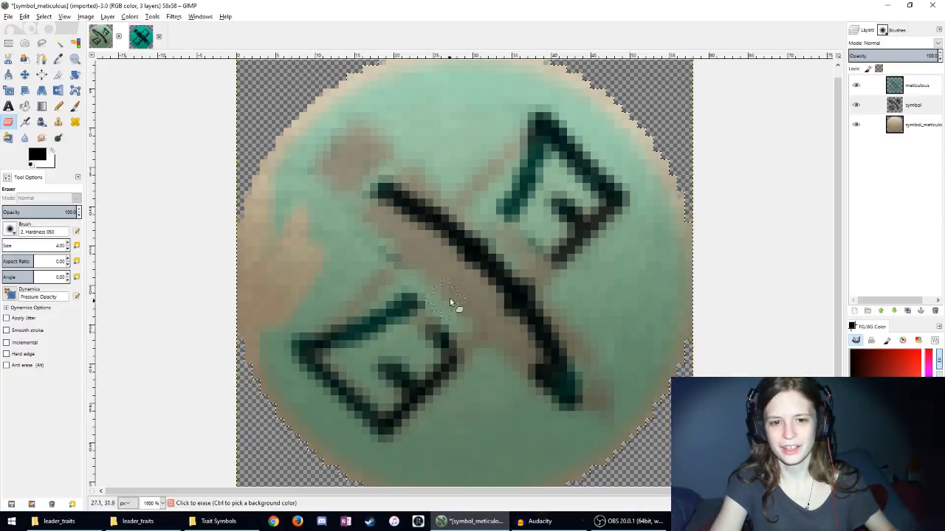
mouse_move(410, 249)
mouse_down()
mouse_move(377, 183)
mouse_move(400, 207)
mouse_move(370, 157)
mouse_move(495, 277)
mouse_move(470, 254)
mouse_move(494, 260)
mouse_move(503, 302)
mouse_up()
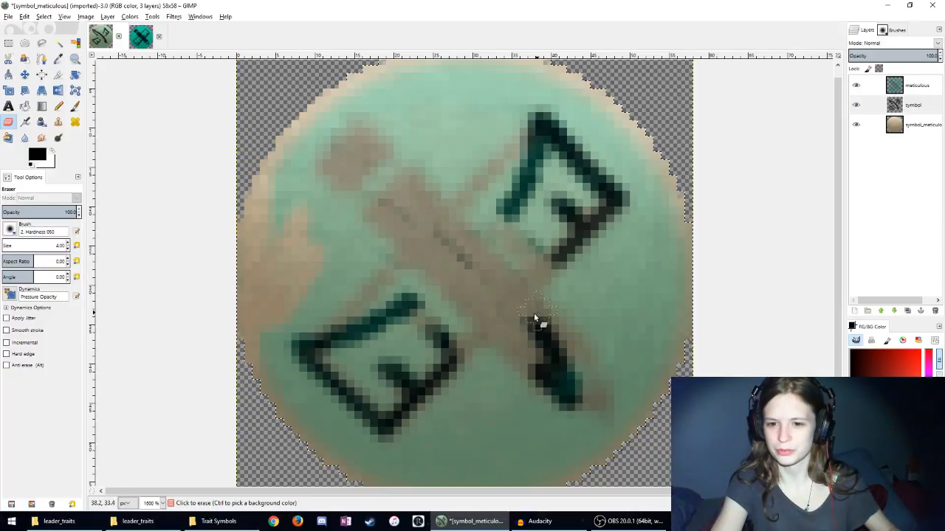
Step: Paint a thin feather-shaped quill outline from the thick lower tip to the circle's upper-left edge with a size 2 Paintbrush
key(p)
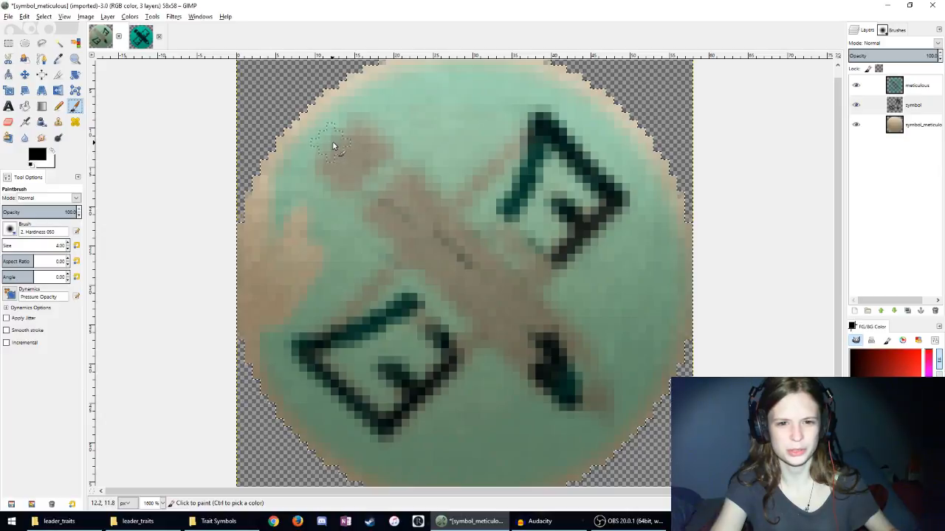
key(bracketleft)
key(bracketleft)
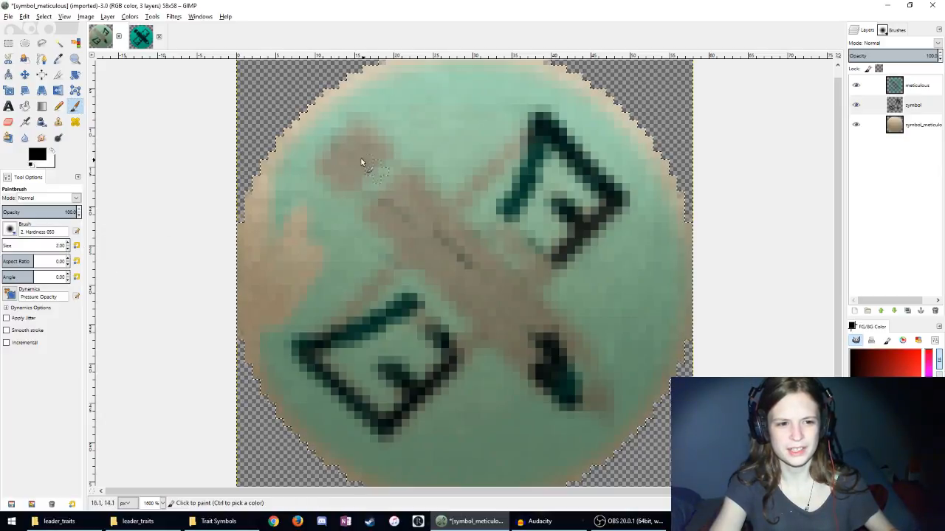
mouse_move(309, 155)
mouse_down()
mouse_move(480, 231)
mouse_move(519, 271)
mouse_up()
key(ctrl+z)
drag(544, 347, 517, 315)
mouse_move(499, 273)
mouse_down()
mouse_move(445, 188)
mouse_move(420, 170)
mouse_move(363, 157)
mouse_move(297, 173)
mouse_up()
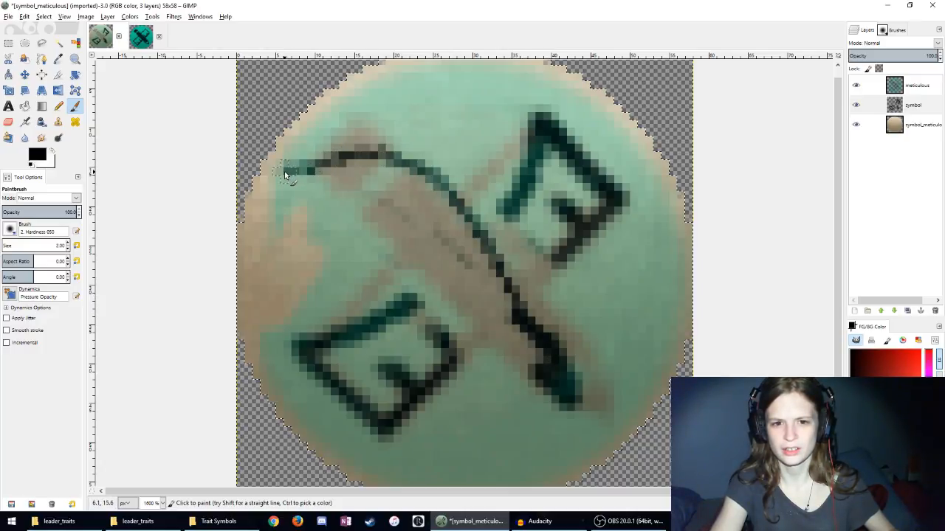
mouse_move(360, 203)
mouse_down()
mouse_move(404, 222)
mouse_move(493, 319)
mouse_up()
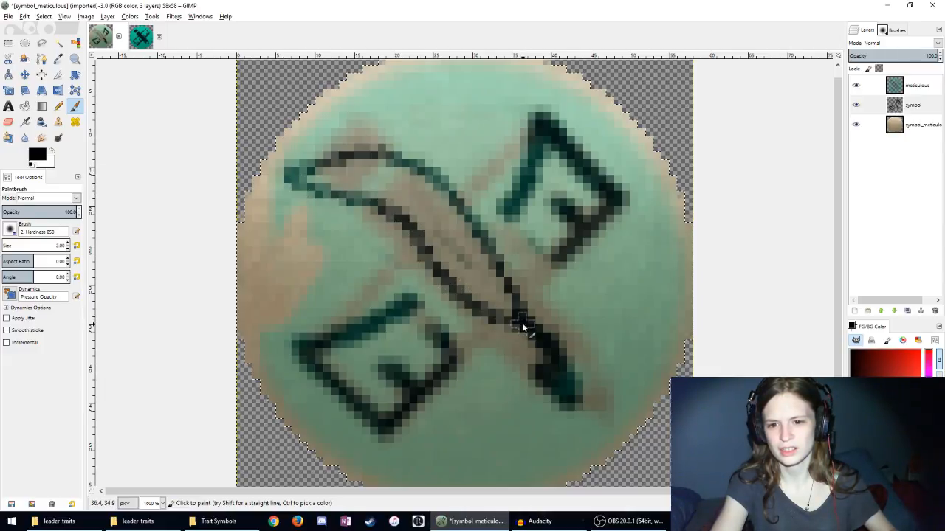
Step: Paint a thin curved vein line along the middle of the feather down to its stem
scroll(522, 327, down, 5)
scroll(501, 255, up, 1)
scroll(502, 255, down, 1)
scroll(455, 230, up, 5)
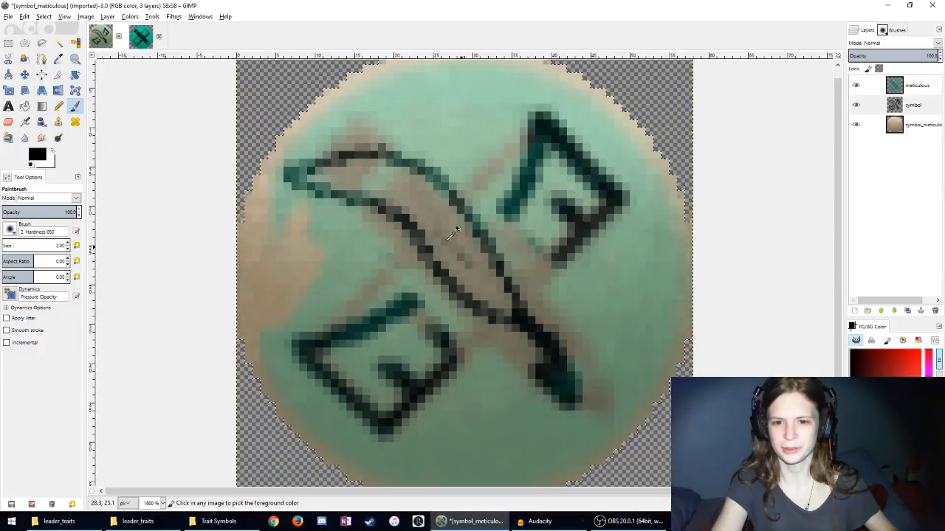
scroll(456, 231, up, 1)
mouse_move(347, 190)
mouse_down()
mouse_move(419, 224)
mouse_move(477, 310)
mouse_move(547, 374)
mouse_up()
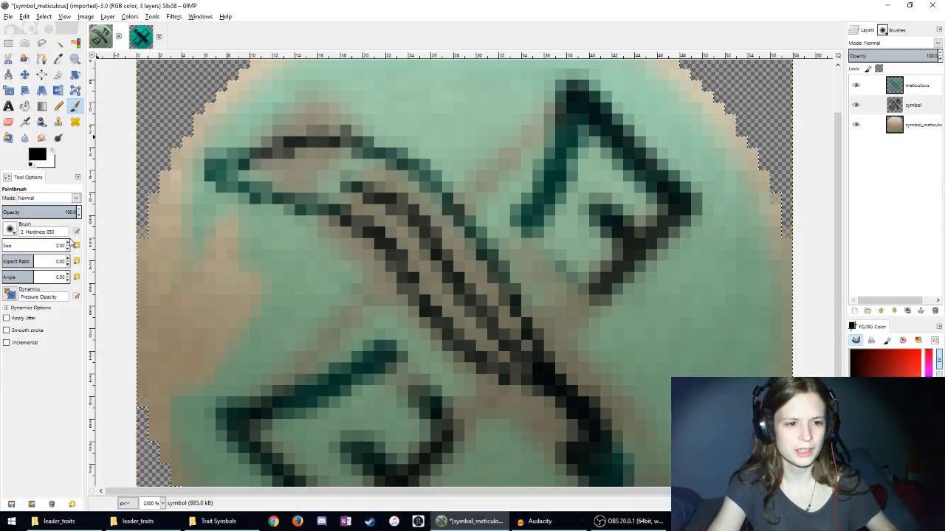
Step: Thicken both long edges of the feather outline with a size 3 Paintbrush
click(67, 248)
mouse_move(210, 186)
mouse_down()
mouse_move(366, 245)
mouse_move(391, 267)
mouse_move(433, 343)
mouse_move(462, 366)
mouse_move(528, 382)
mouse_up()
mouse_move(253, 138)
mouse_down()
mouse_move(225, 170)
mouse_move(329, 139)
mouse_move(372, 134)
mouse_move(399, 147)
mouse_move(477, 215)
mouse_move(509, 269)
mouse_up()
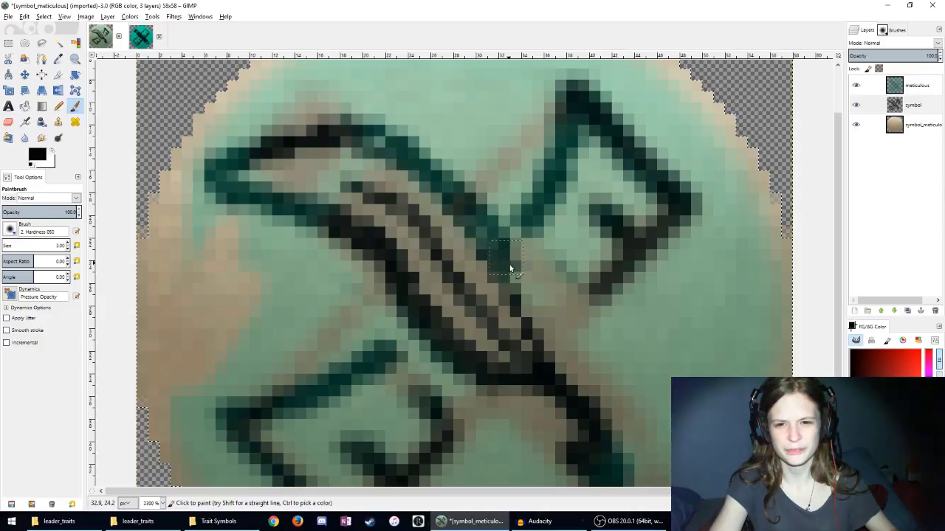
drag(546, 358, 567, 382)
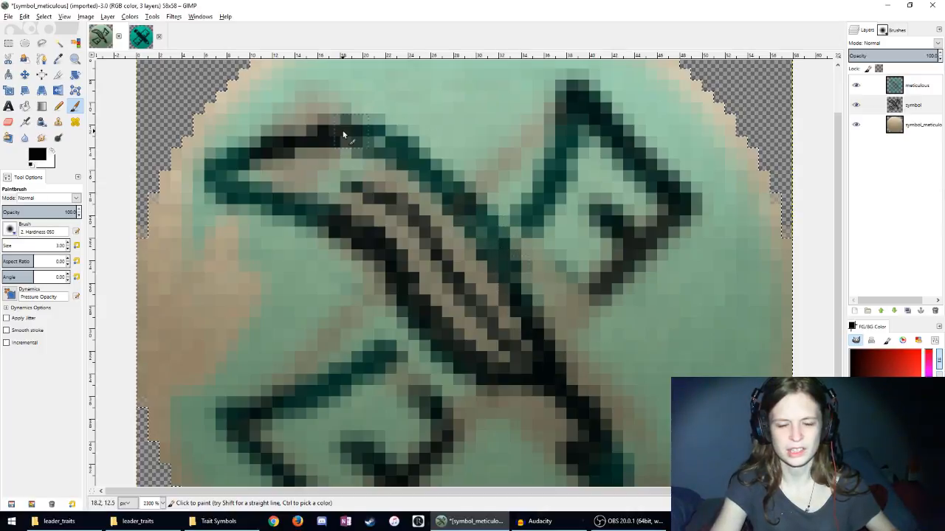
scroll(384, 147, down, 10)
scroll(472, 240, up, 5)
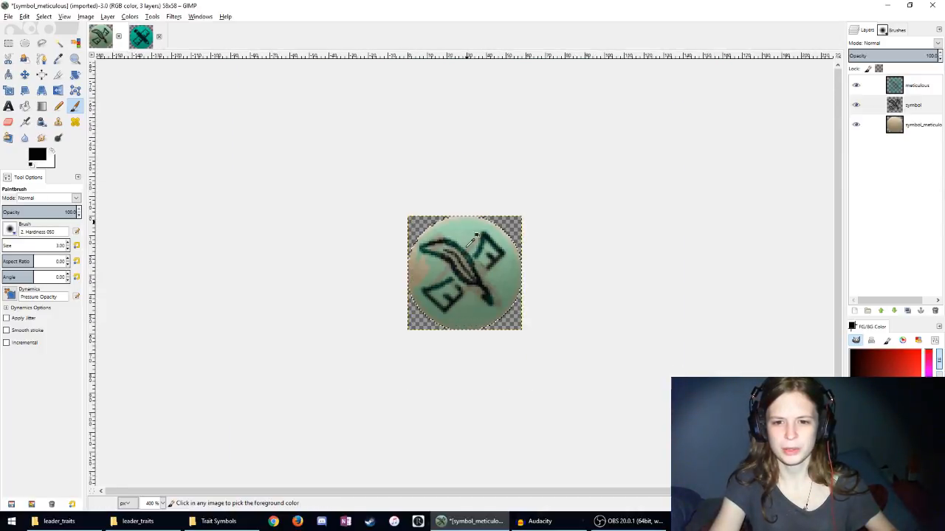
Step: Thin the inner side of the feather's upper edge near its tip with a size 2 Eraser
scroll(476, 234, up, 7)
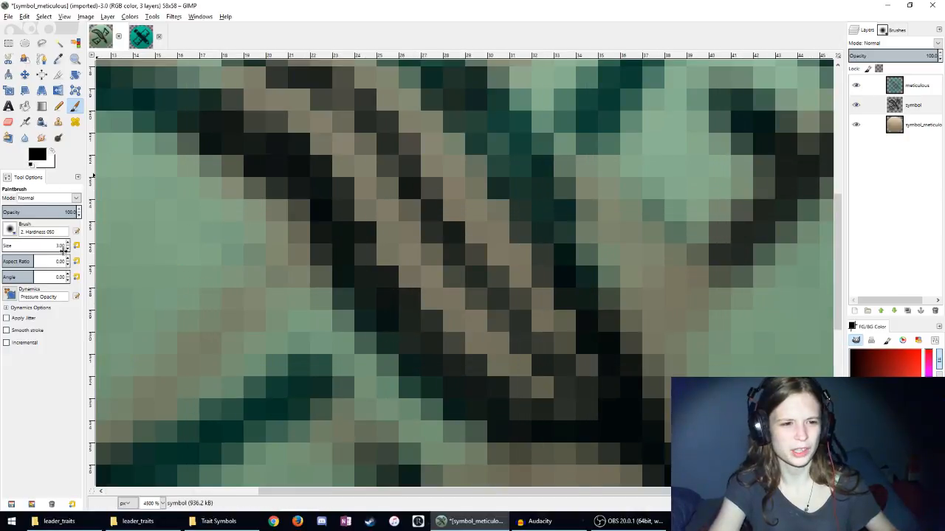
click(8, 122)
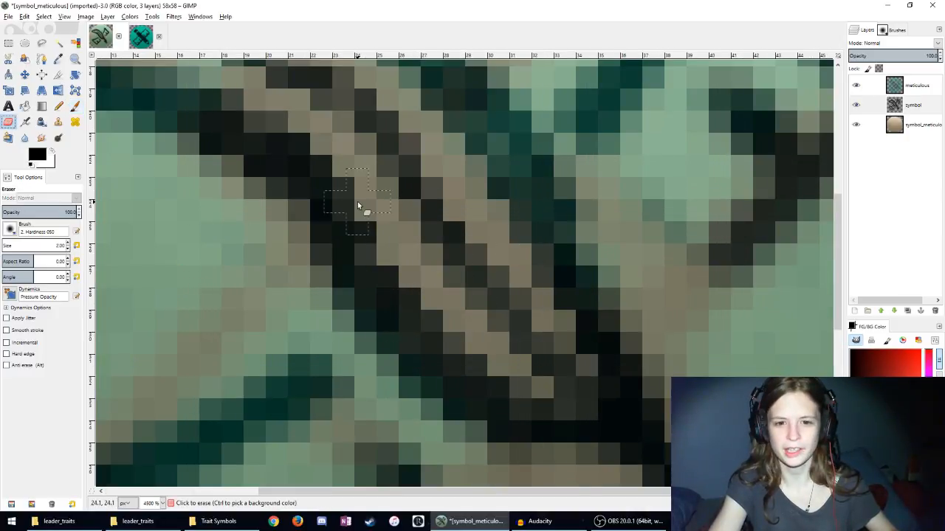
scroll(503, 358, down, 5)
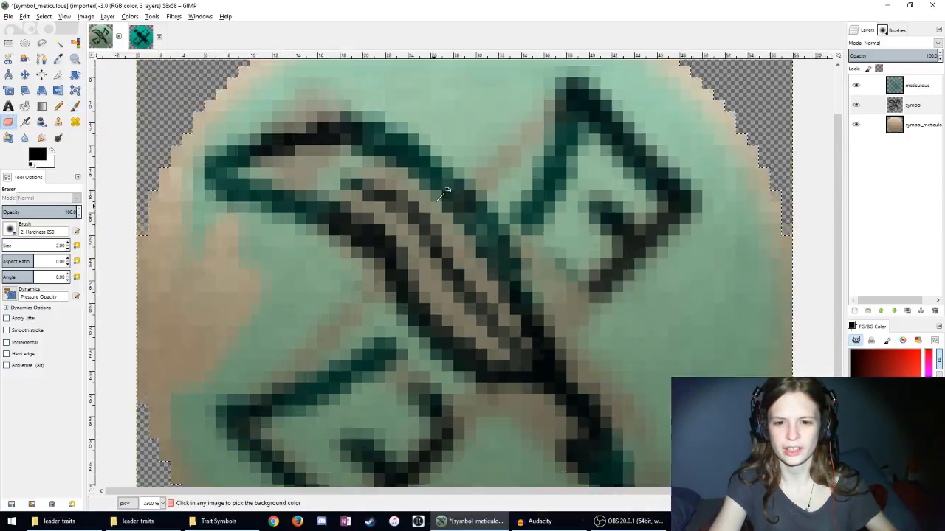
scroll(337, 151, up, 5)
scroll(338, 150, up, 5)
scroll(332, 276, left, 3)
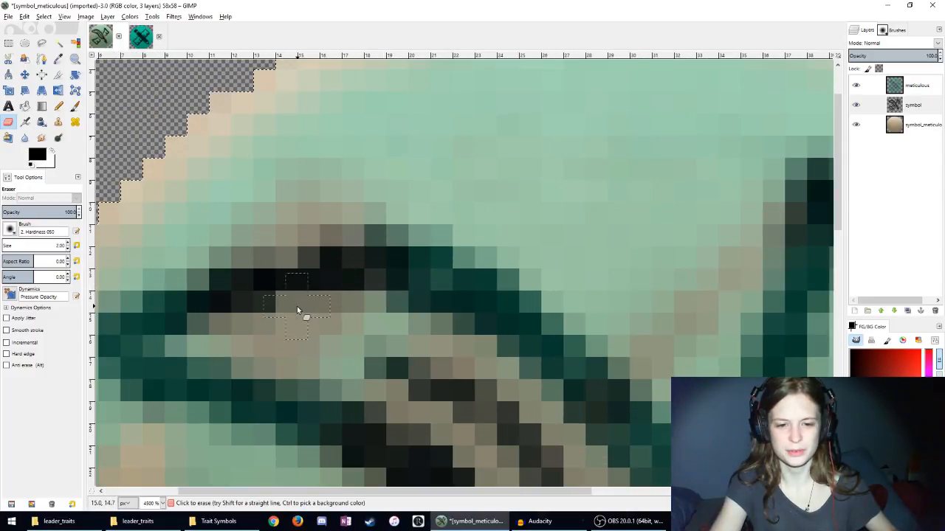
mouse_move(364, 295)
mouse_down()
mouse_move(291, 304)
mouse_move(443, 317)
mouse_up()
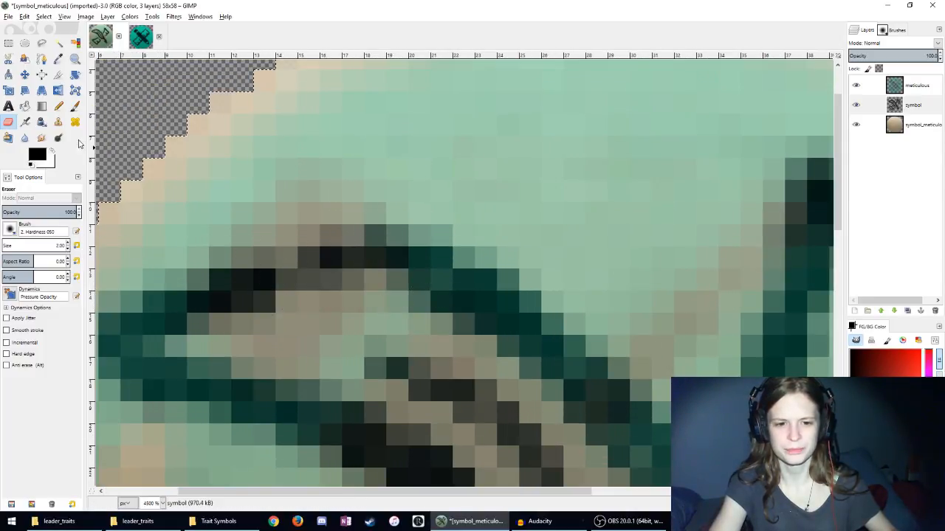
Step: Extend the upper edge of the lower-left ruler half up to the feather with a size 3 Paintbrush
click(75, 106)
scroll(502, 291, down, 5)
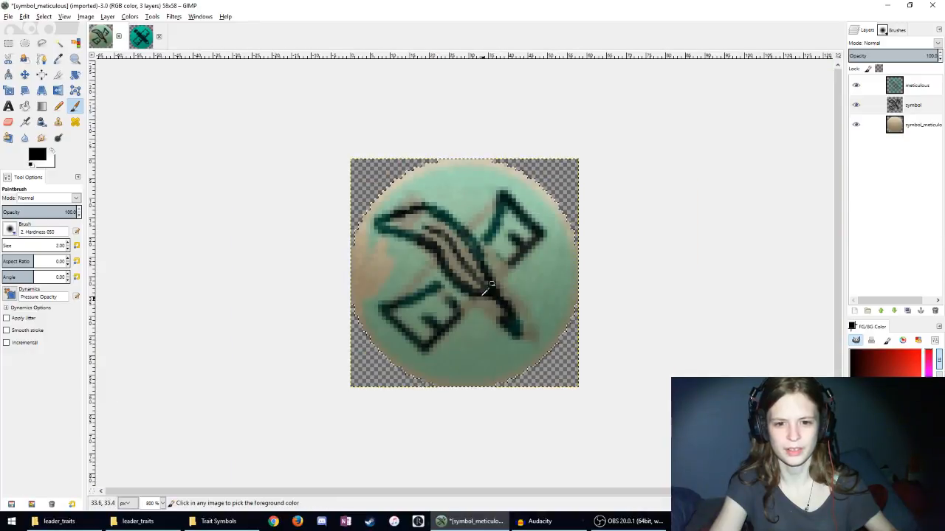
scroll(497, 313, up, 4)
scroll(491, 312, down, 7)
scroll(491, 312, up, 5)
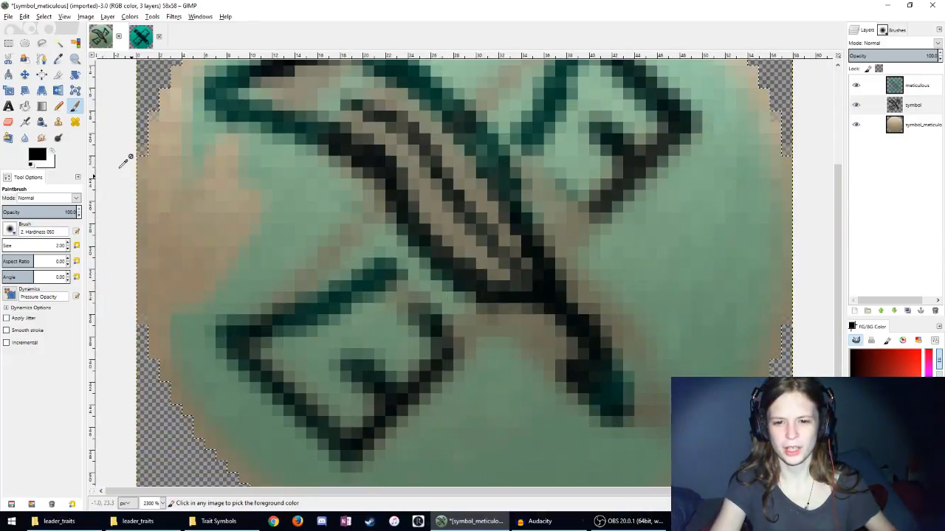
mouse_move(28, 177)
mouse_down()
mouse_move(130, 248)
mouse_move(109, 182)
mouse_move(29, 181)
mouse_up()
scroll(391, 160, down, 3)
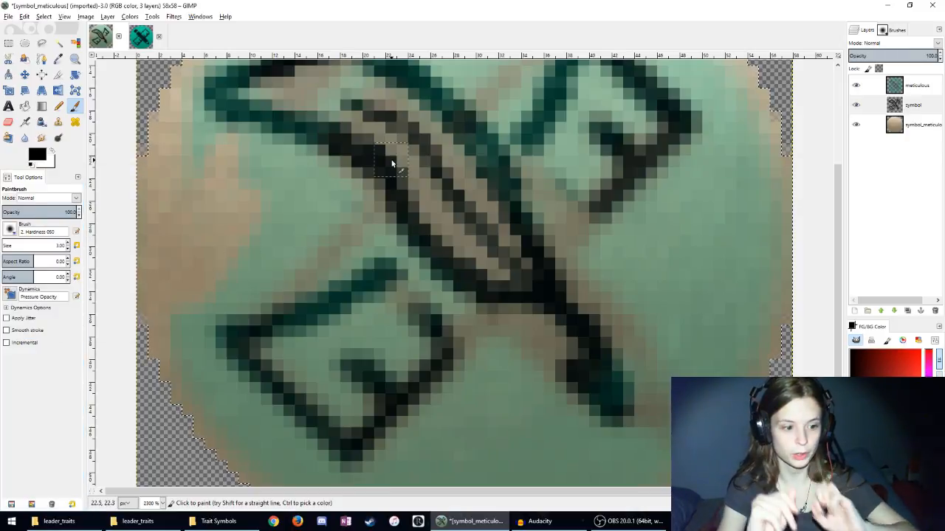
scroll(477, 253, up, 6)
scroll(288, 292, down, 4)
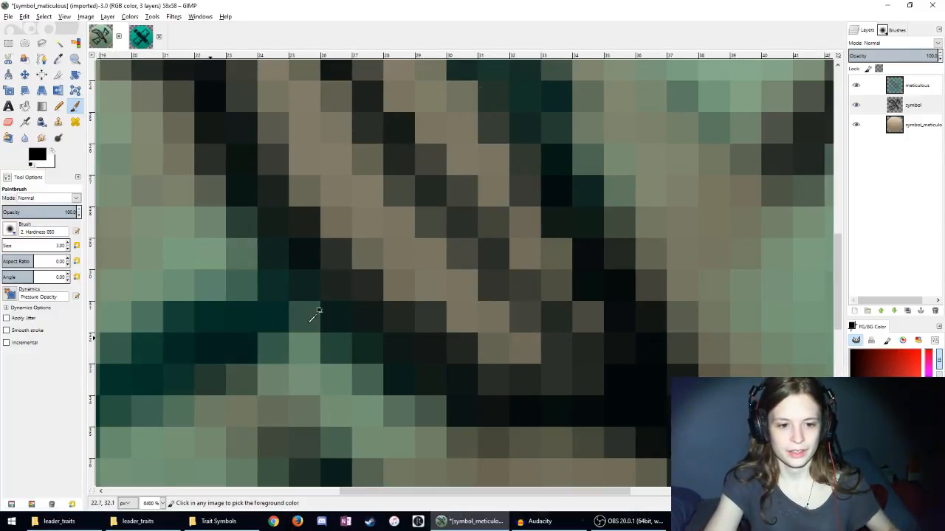
scroll(436, 416, up, 2)
scroll(439, 347, down, 1)
scroll(439, 346, down, 3)
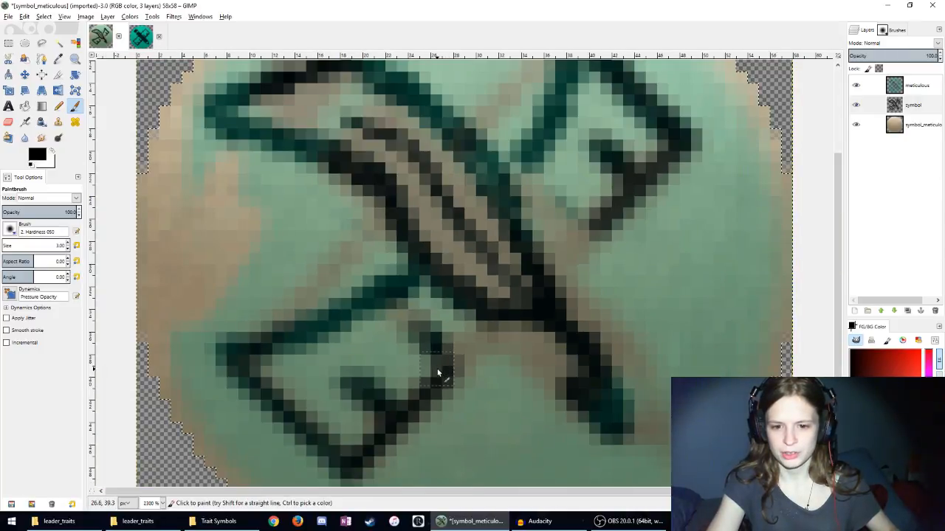
Step: Extend the lower-right edges of both ruler halves until they meet the quill at its stem
scroll(438, 373, up, 3)
drag(442, 365, 502, 318)
scroll(425, 341, down, 3)
scroll(633, 283, up, 3)
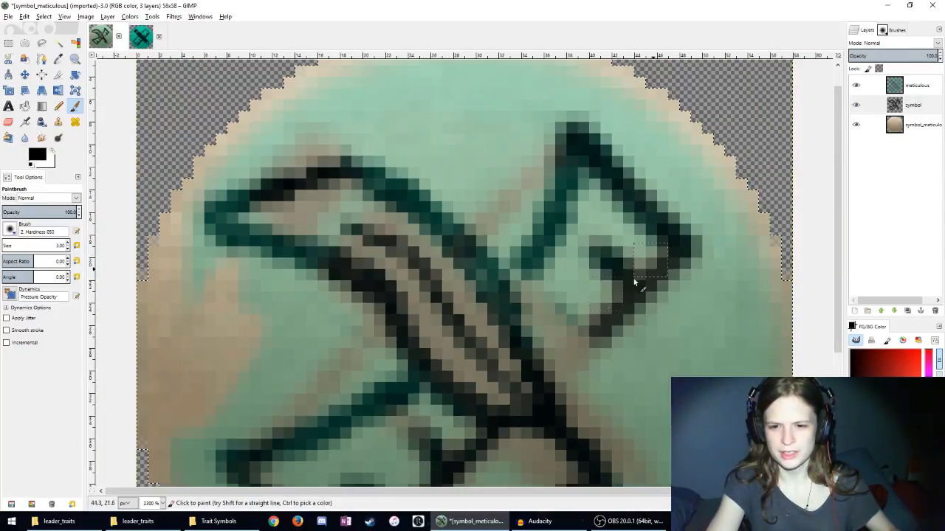
mouse_move(558, 382)
mouse_down()
mouse_move(602, 341)
mouse_move(544, 382)
mouse_up()
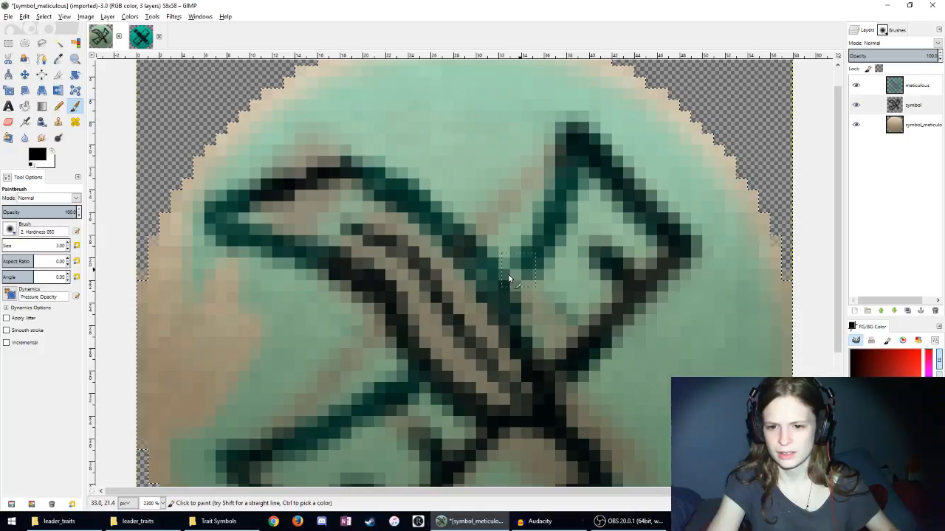
Step: Join the inner edge of the upper-right ruler half to the feather and paint a second graduation mark inside it
click(518, 277)
drag(518, 277, 533, 236)
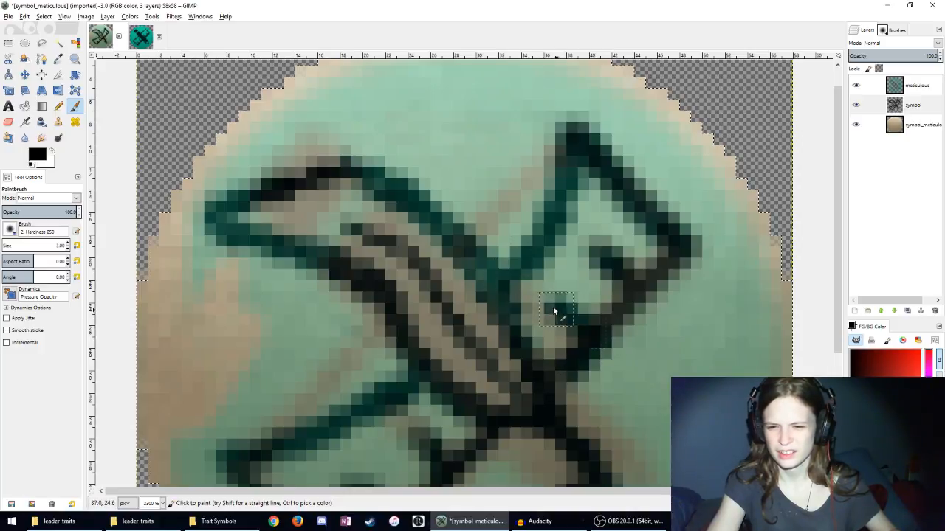
scroll(546, 296, down, 5)
scroll(535, 270, up, 4)
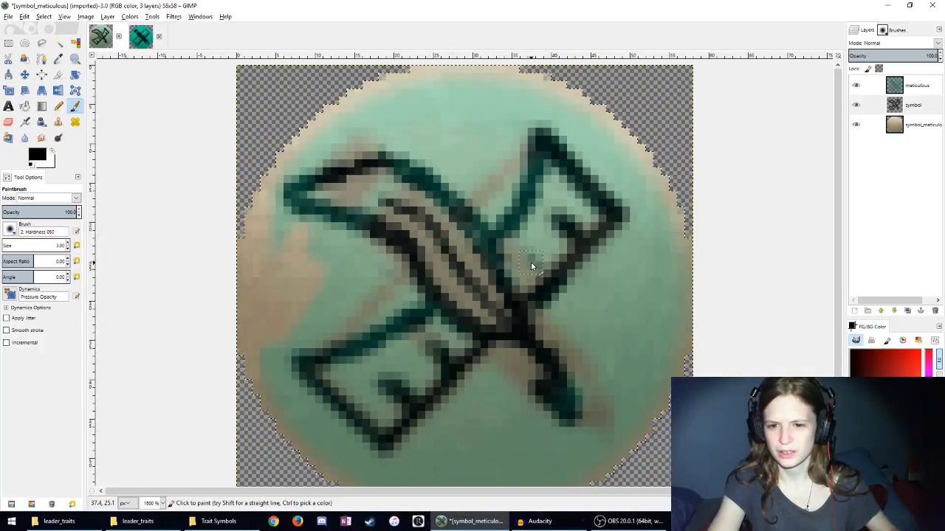
scroll(527, 255, down, 6)
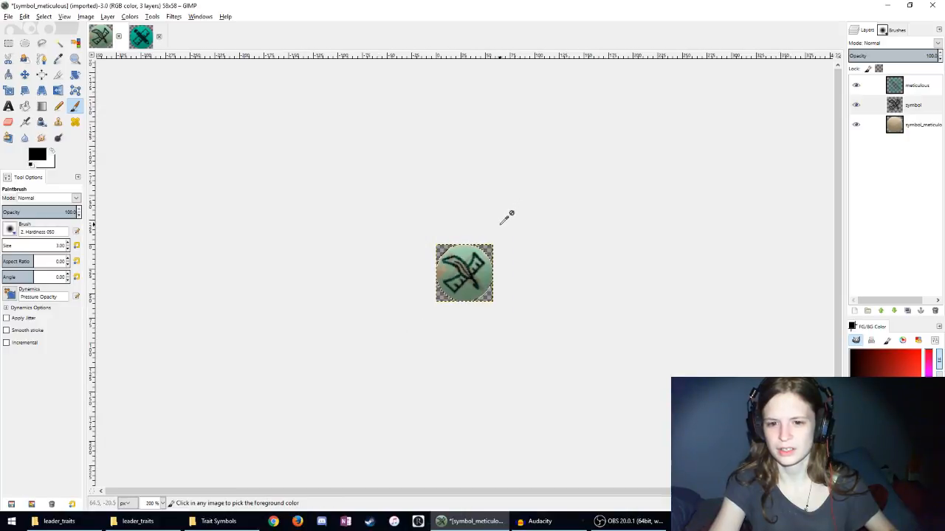
scroll(376, 302, up, 6)
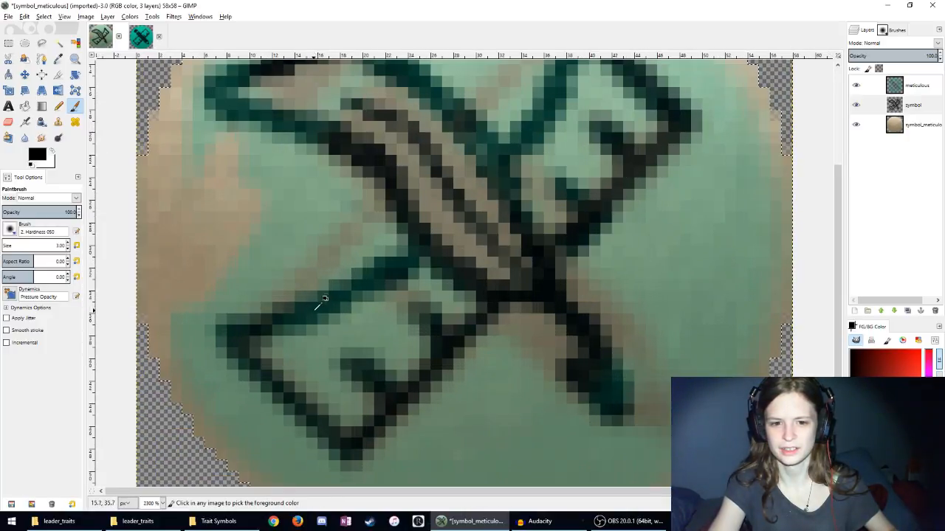
Step: Repaint the lower-left ruler half's outer corner farther out and erase its old inner edge with a size 3 Eraser
scroll(295, 301, down, 2)
scroll(276, 302, up, 3)
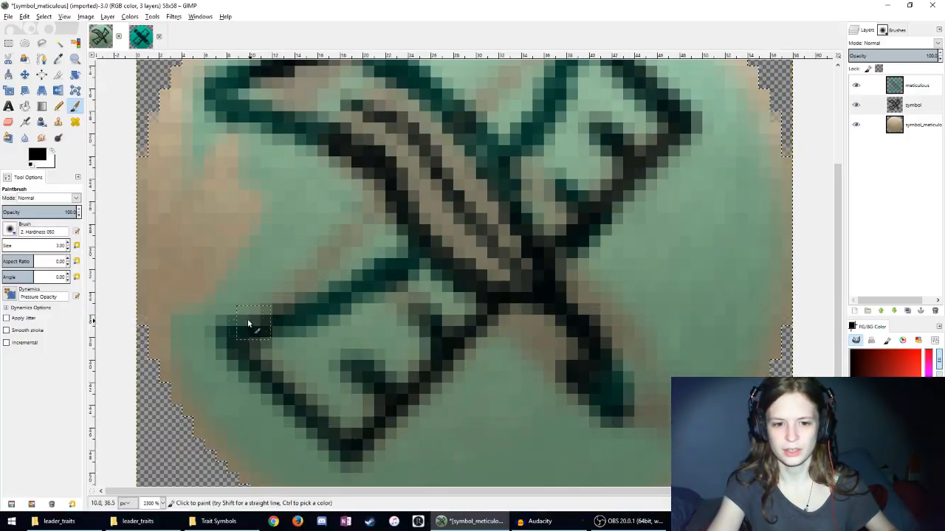
drag(196, 308, 270, 377)
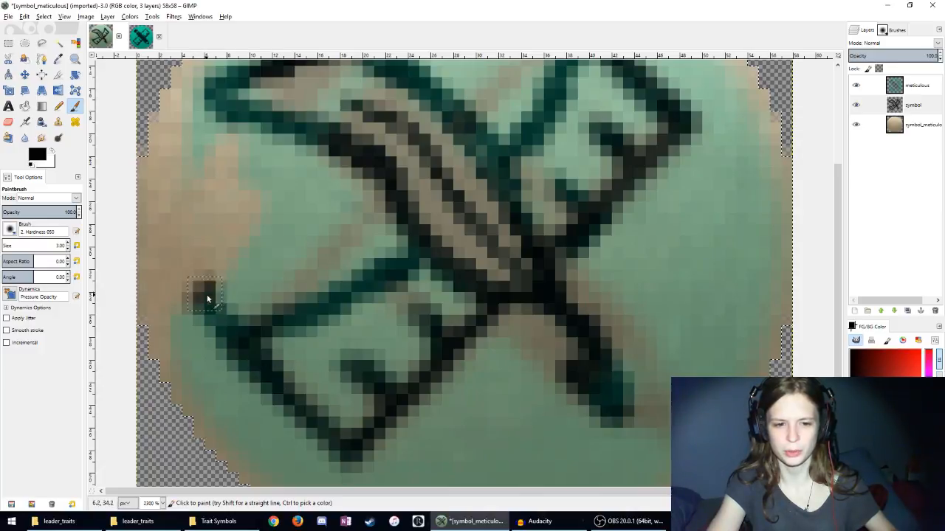
mouse_move(207, 298)
mouse_down()
mouse_move(336, 299)
mouse_move(389, 263)
mouse_up()
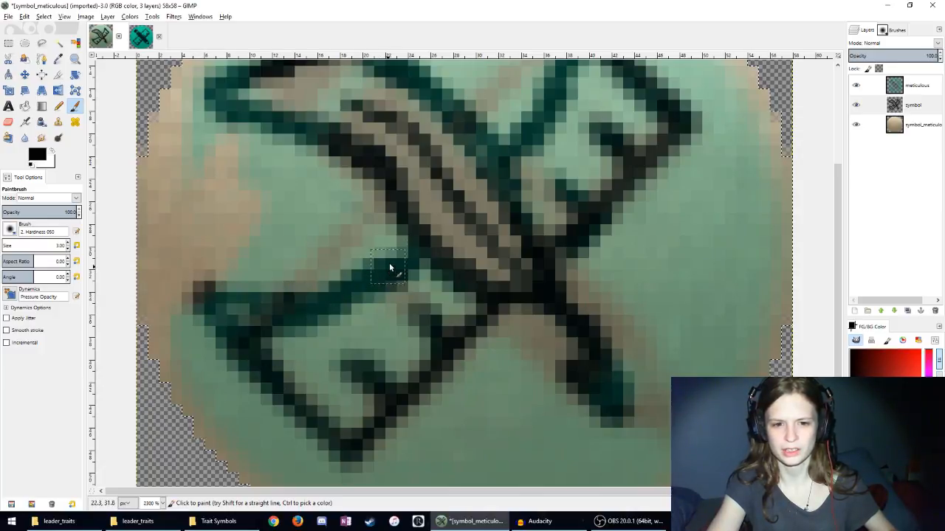
click(8, 123)
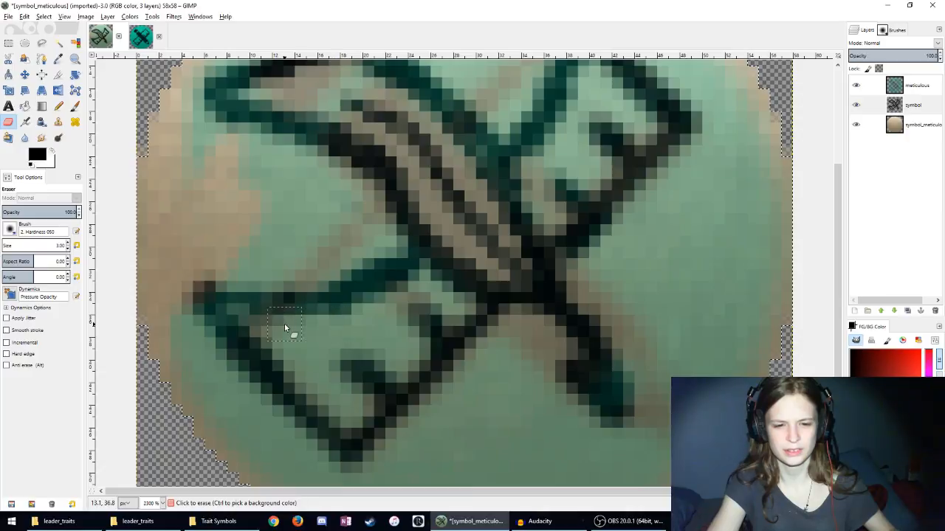
scroll(284, 323, down, 5)
scroll(164, 191, up, 4)
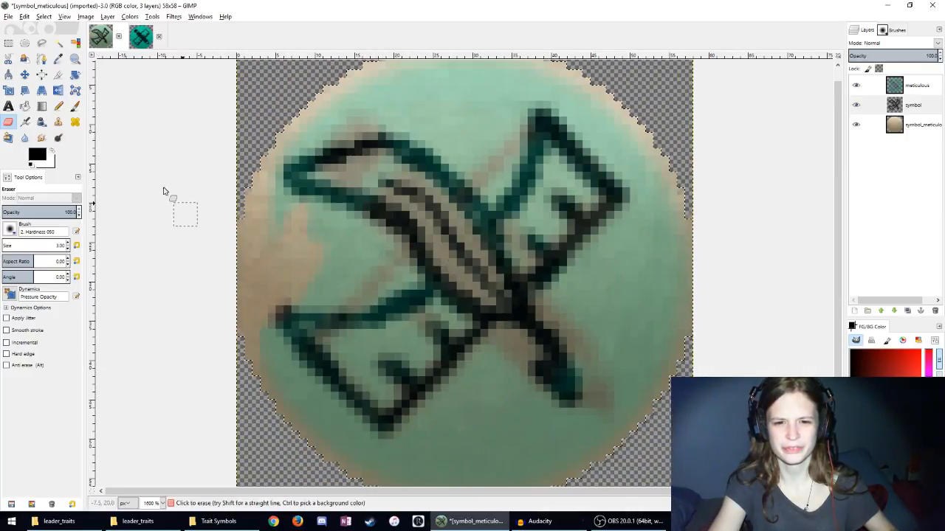
Step: Extend the ruler's leftmost corner slightly toward the circle's edge with the Paintbrush and trim its end with the Eraser
key(p)
scroll(178, 234, up, 1)
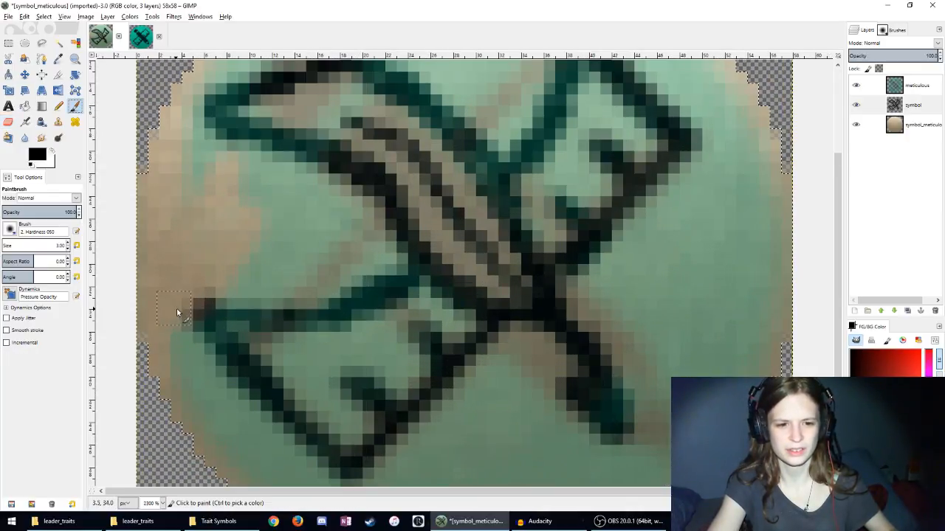
scroll(206, 327, down, 4)
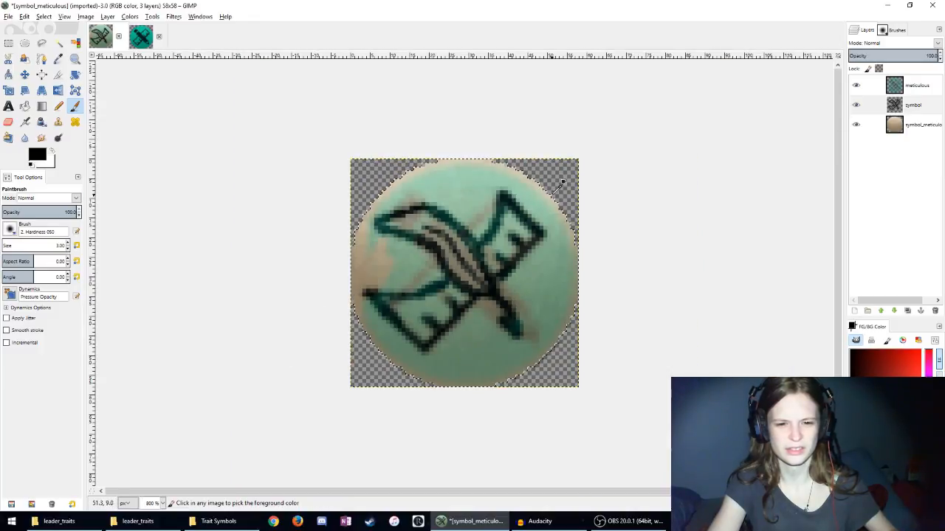
scroll(350, 307, up, 3)
key(shift+e)
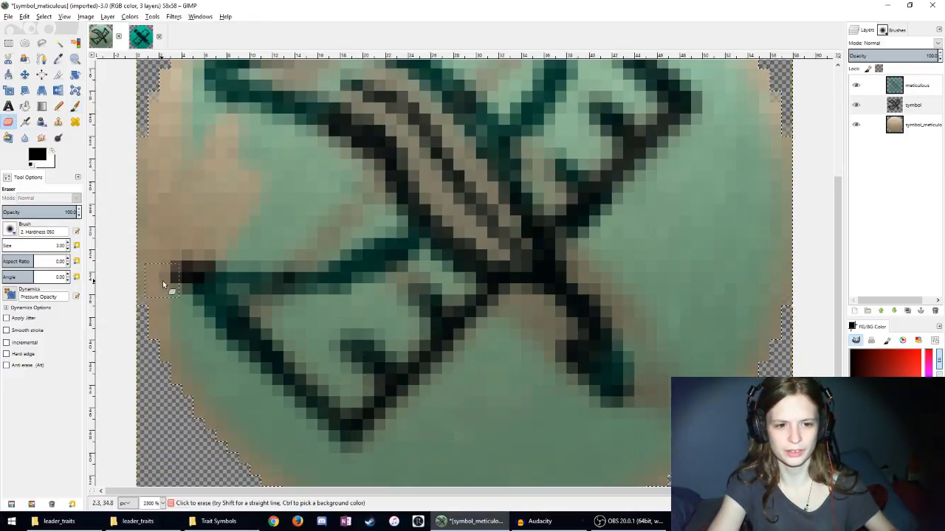
scroll(232, 359, down, 3)
scroll(643, 154, up, 5)
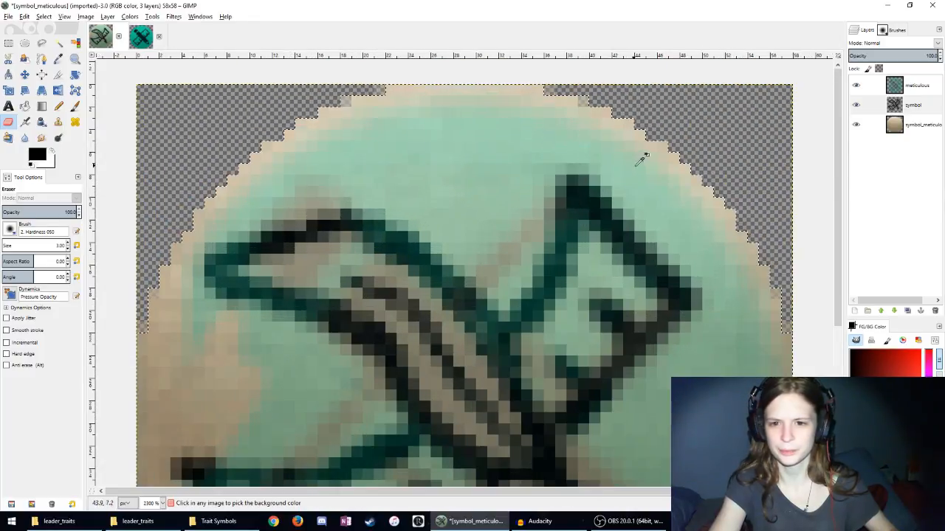
Step: Paint the top corner of the upper-right ruler half outward into a point and erase the overshooting tip
scroll(362, 174, down, 2)
key(p)
scroll(435, 211, down, 3)
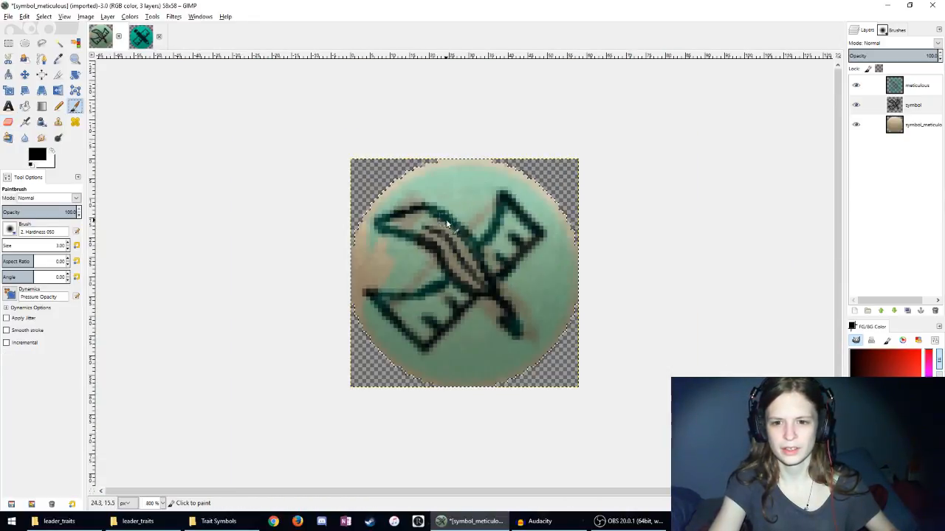
scroll(562, 190, up, 4)
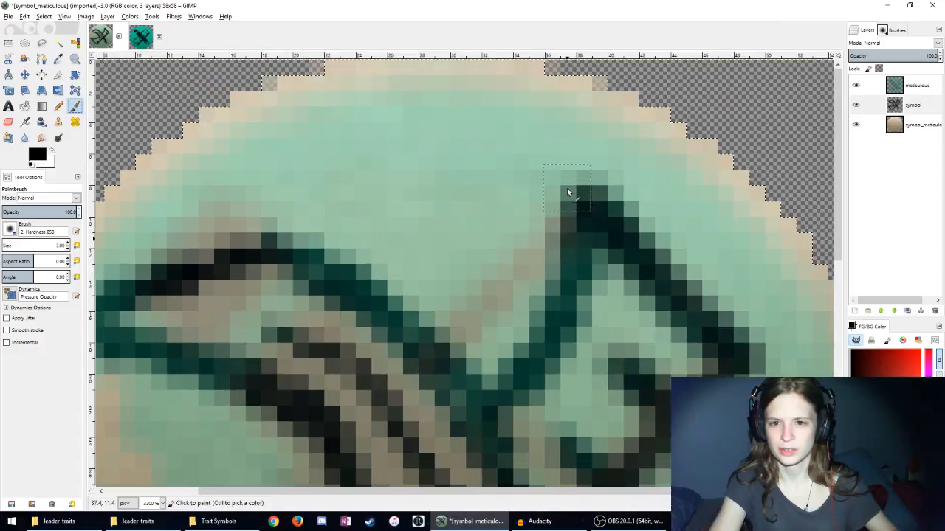
drag(506, 152, 674, 284)
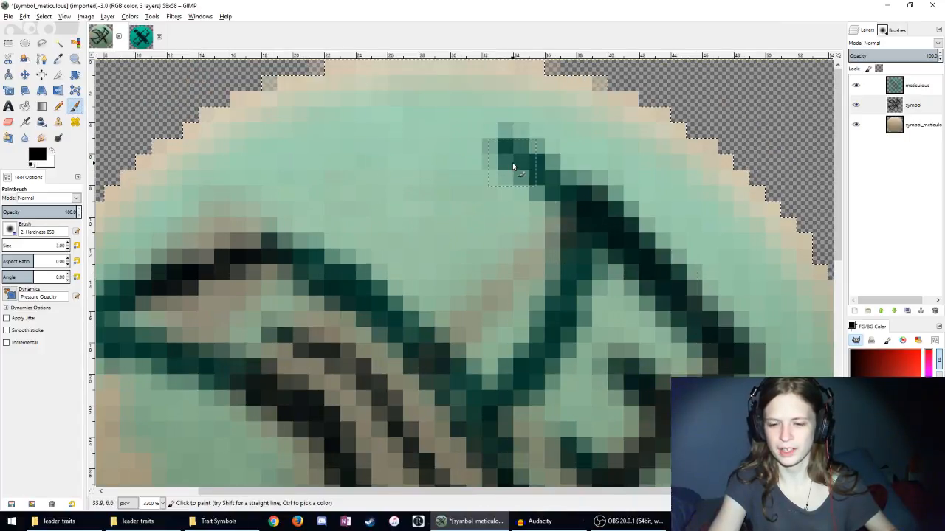
drag(543, 197, 548, 348)
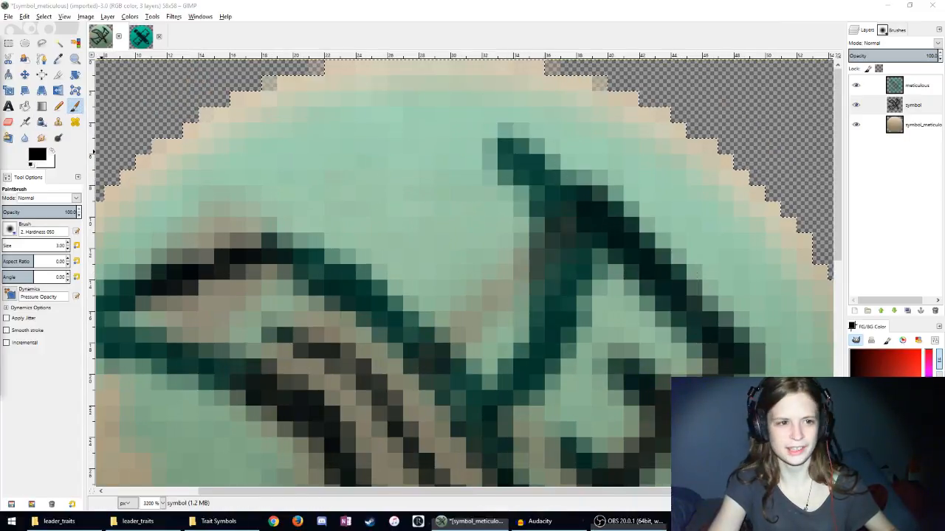
key(ctrl+z)
click(8, 122)
mouse_move(529, 129)
mouse_down()
mouse_move(517, 99)
mouse_move(528, 177)
mouse_up()
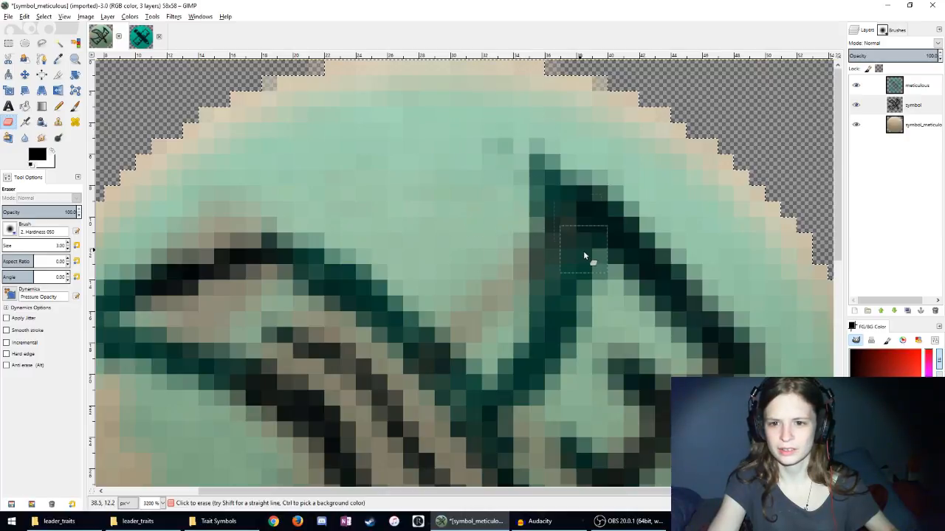
Step: Thin the outer side of the feather's tip and upper edge with the size 3 Eraser
scroll(568, 379, down, 8)
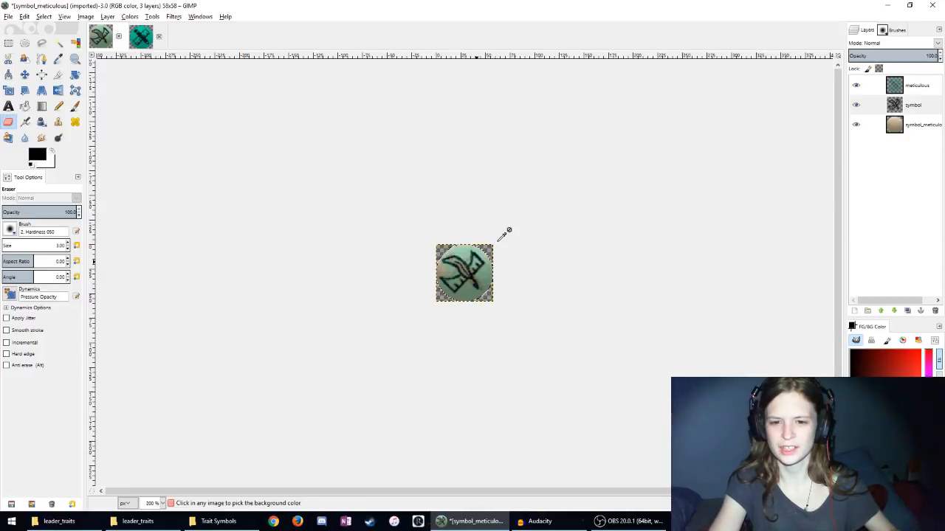
scroll(490, 244, up, 9)
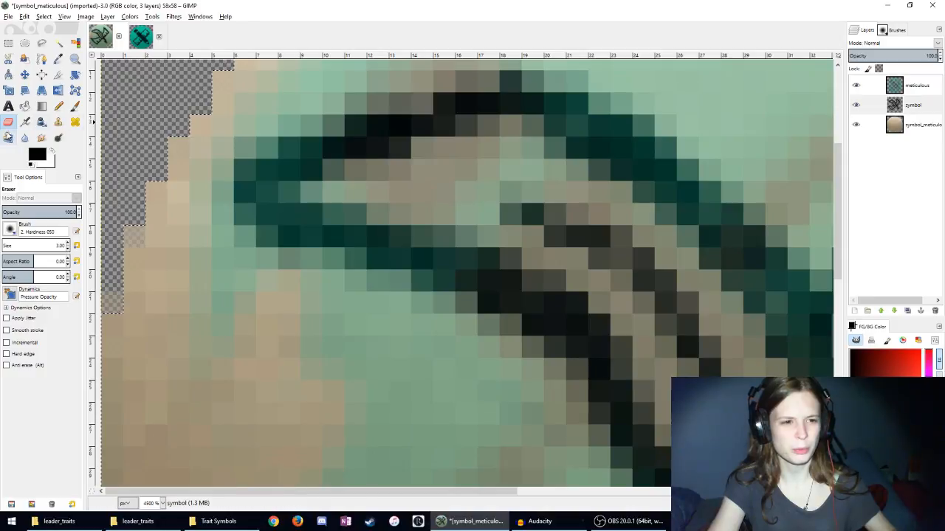
scroll(199, 223, up, 3)
drag(176, 336, 478, 152)
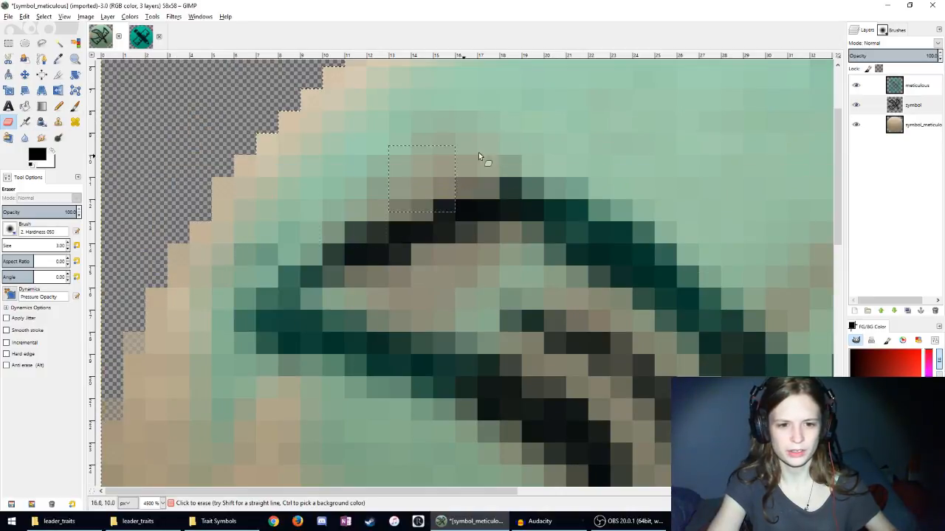
scroll(254, 279, down, 7)
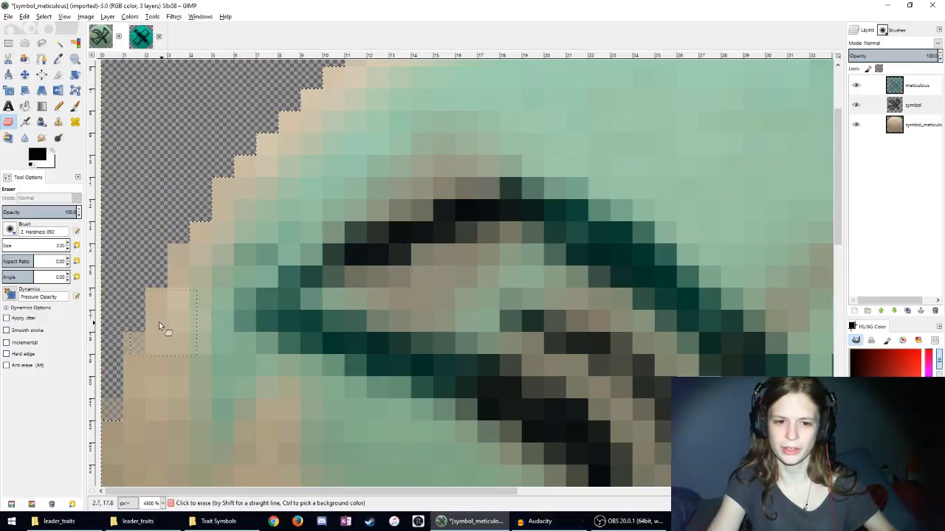
scroll(257, 279, up, 2)
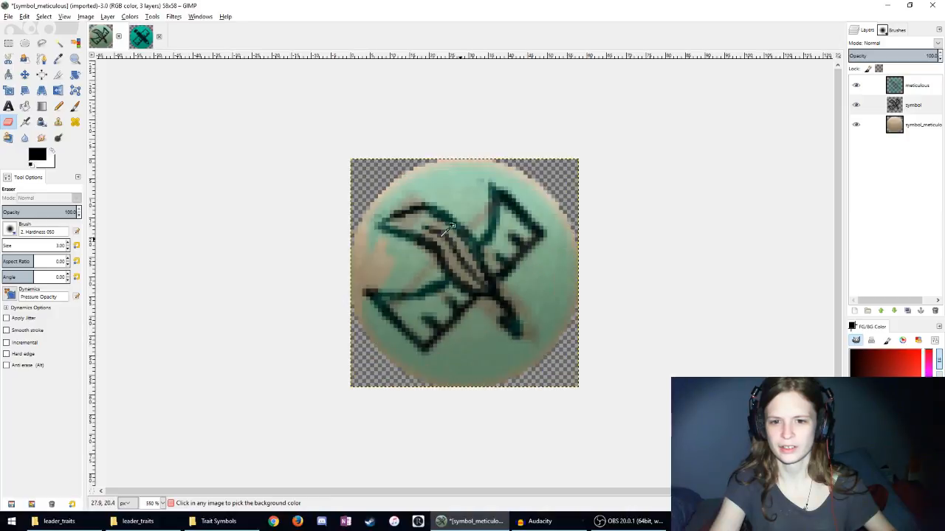
Step: Delete the meticulous layer so only the symbol and its base circle remain
right_click(907, 86)
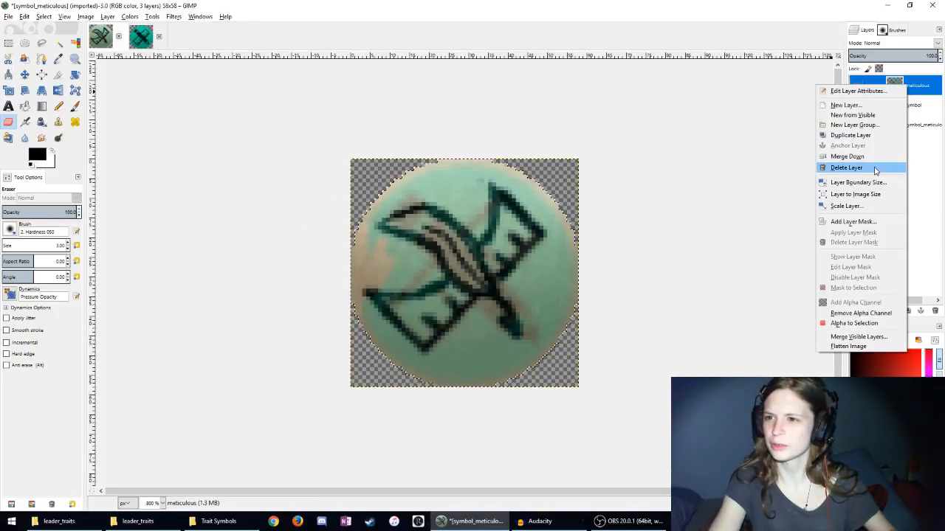
click(873, 169)
scroll(601, 195, down, 8)
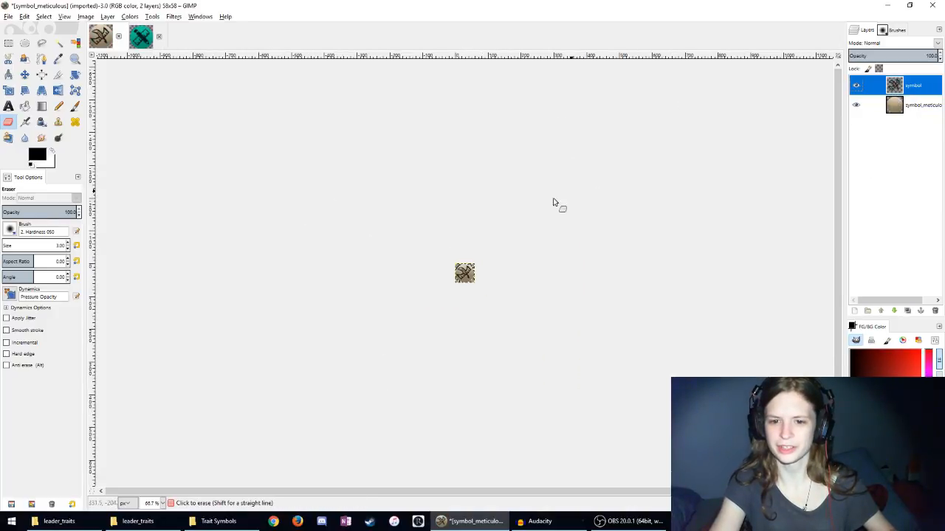
scroll(531, 210, up, 7)
scroll(515, 216, up, 2)
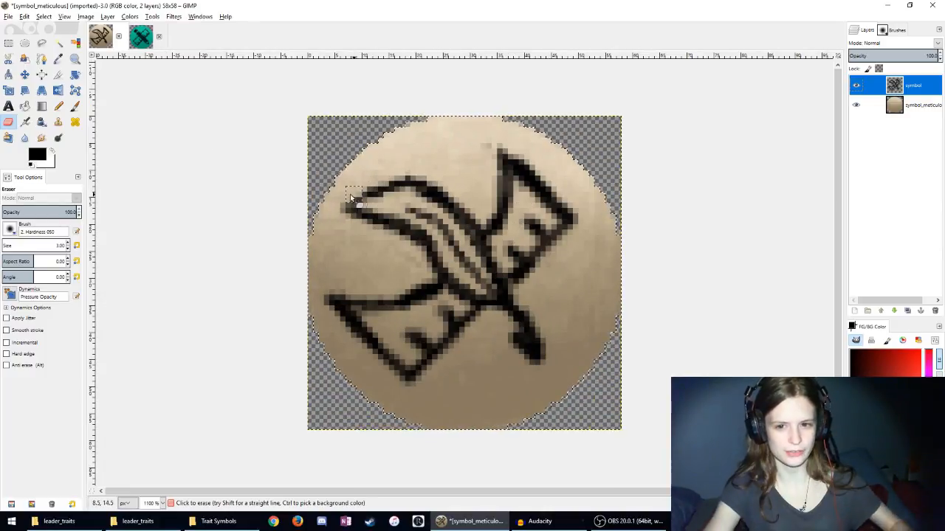
Step: Move the symbol layer 1 pixel to the right on the base circle
click(24, 74)
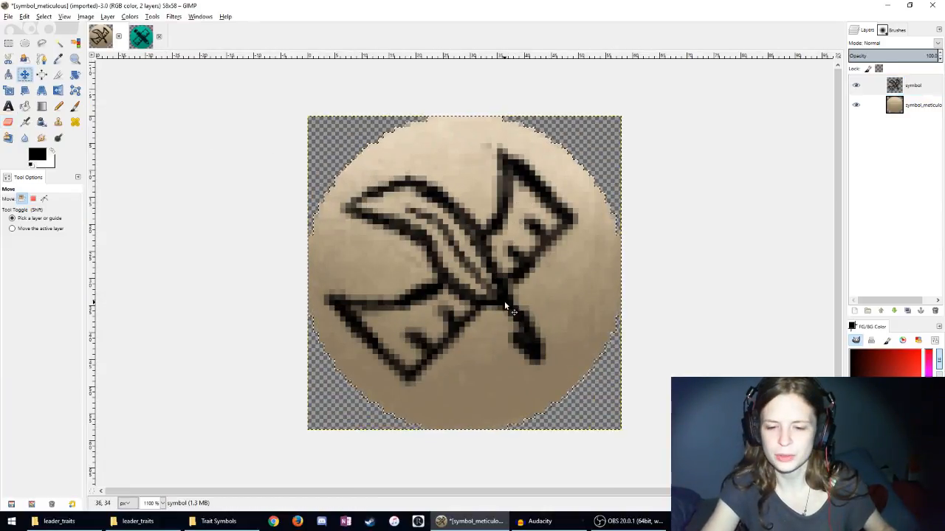
drag(504, 301, 510, 301)
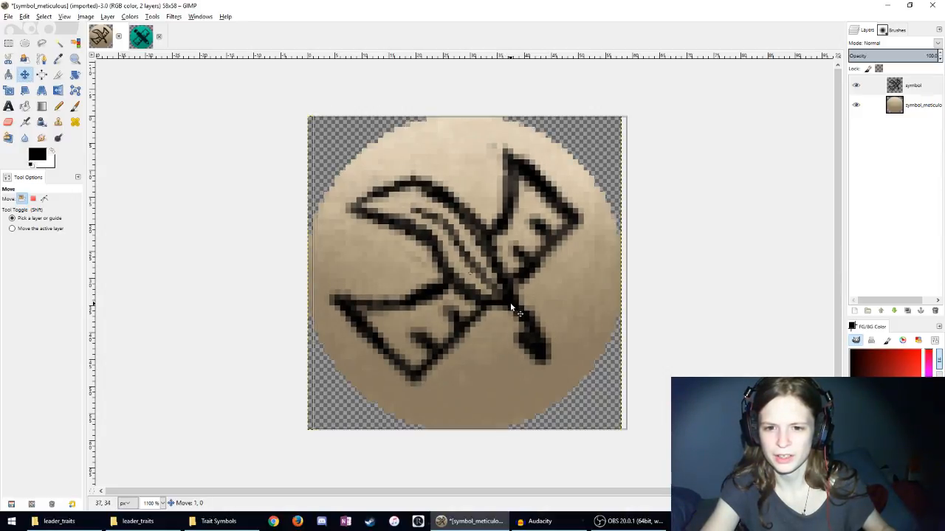
Step: Nudge the symbol layer another pixel right and down, and fit its boundary to the image size
scroll(475, 190, down, 5)
scroll(474, 190, up, 6)
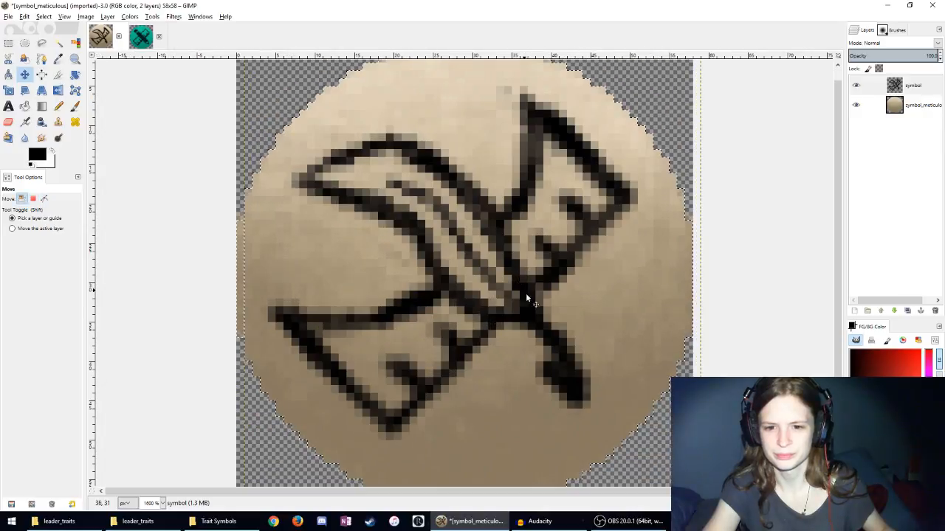
scroll(526, 298, down, 9)
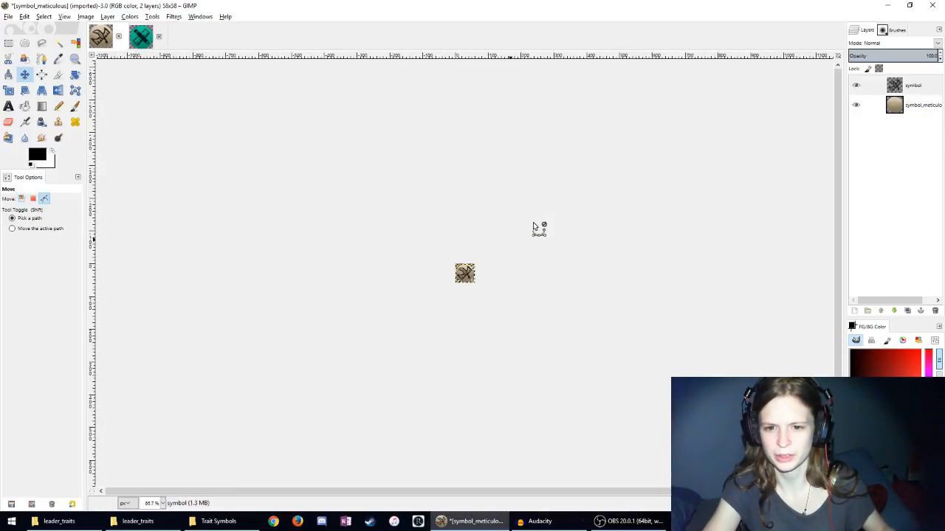
scroll(532, 227, up, 8)
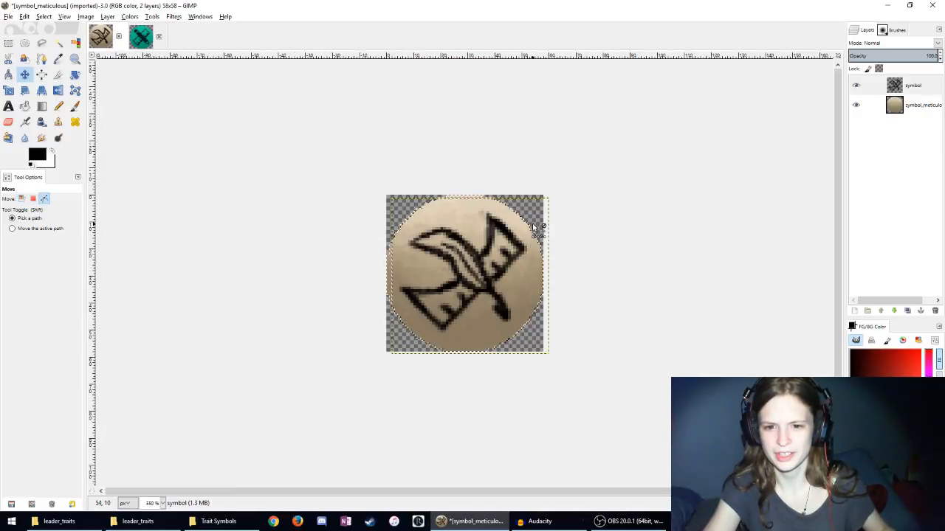
click(86, 16)
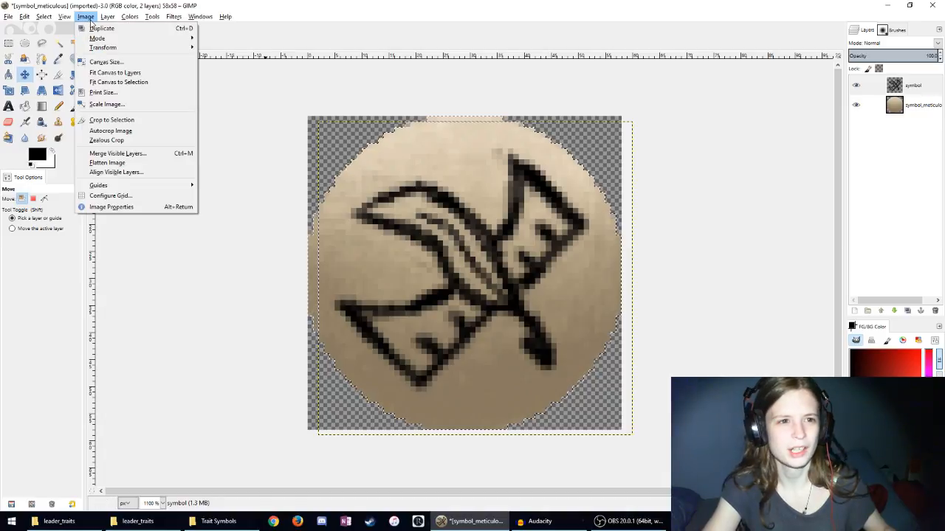
mouse_move(108, 16)
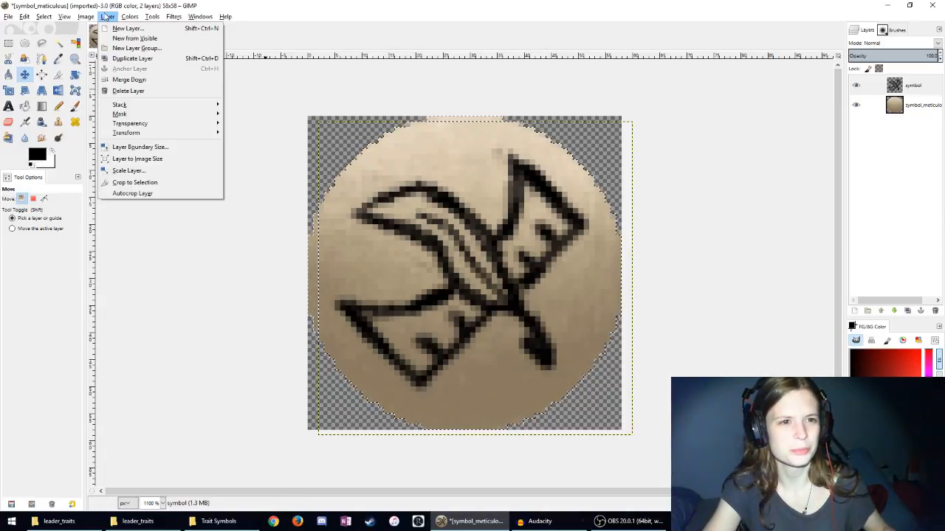
click(150, 160)
scroll(363, 130, down, 6)
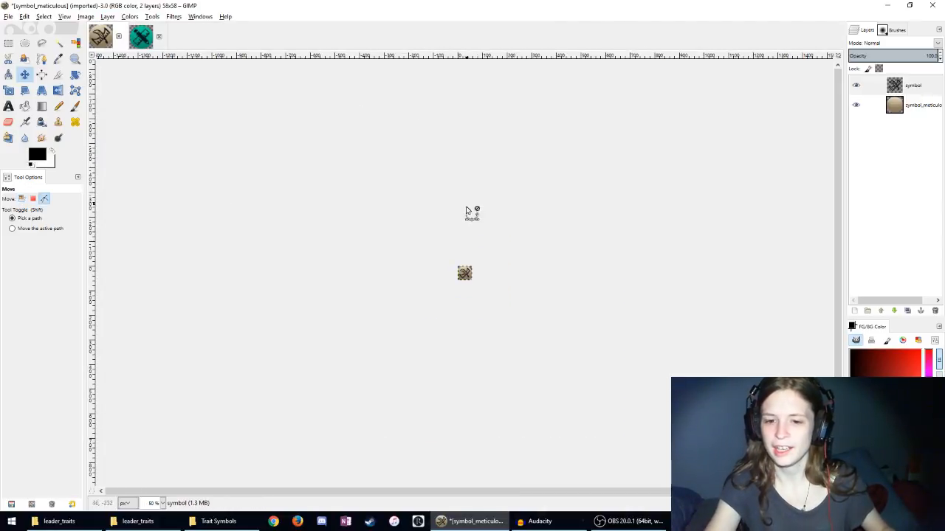
Step: Thin the outer right edge of the quill's nib with the size 3 Eraser
scroll(472, 211, up, 8)
click(9, 124)
scroll(355, 223, up, 3)
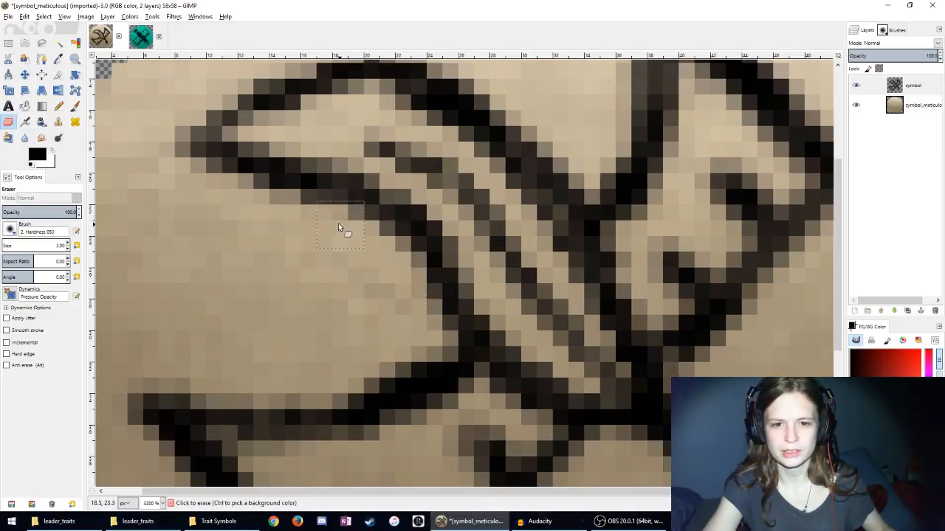
scroll(288, 210, down, 5)
scroll(320, 214, up, 5)
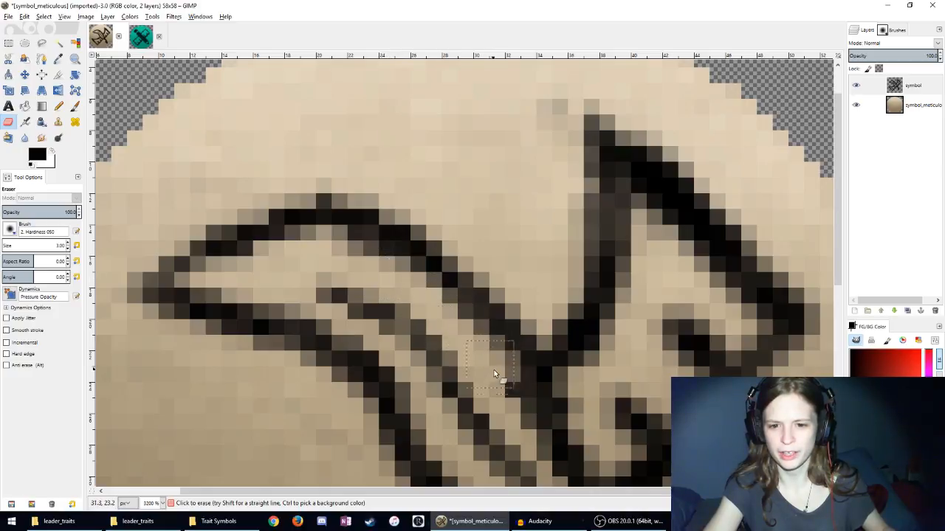
scroll(514, 422, up, 2)
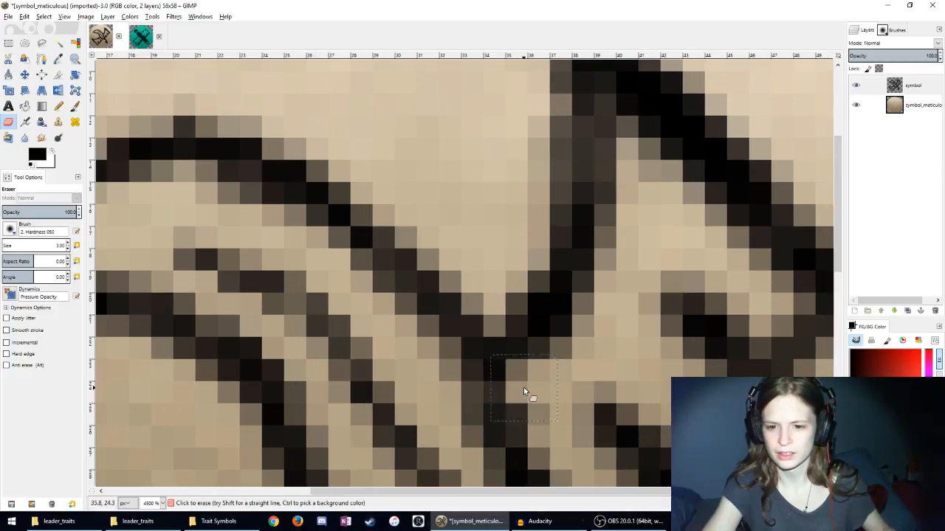
scroll(521, 392, down, 7)
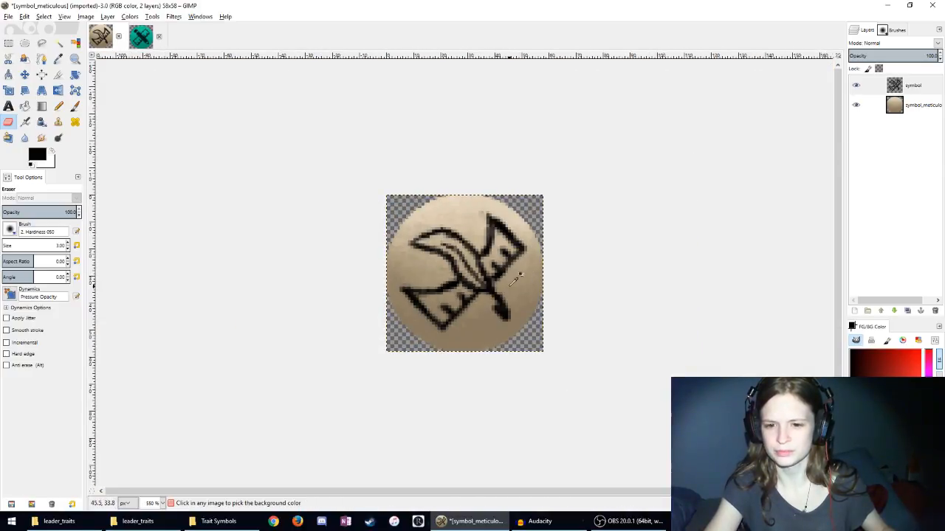
scroll(573, 360, up, 4)
scroll(660, 294, up, 2)
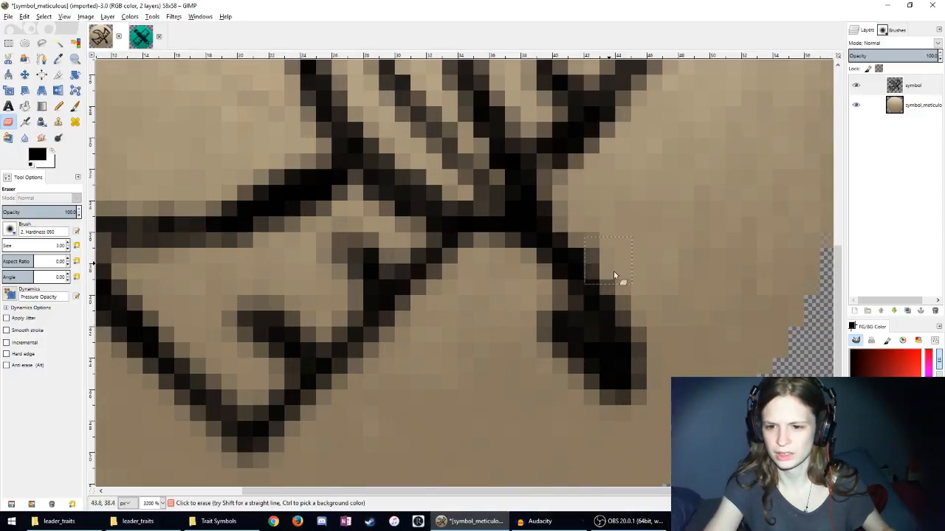
mouse_move(613, 275)
mouse_down()
mouse_move(636, 334)
mouse_move(644, 436)
mouse_up()
scroll(601, 433, down, 2)
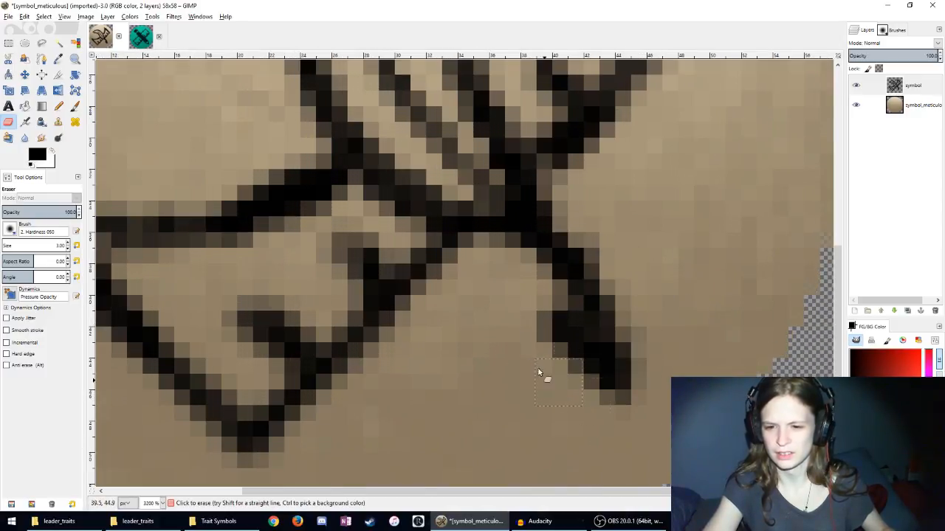
scroll(537, 360, down, 4)
scroll(527, 331, down, 1)
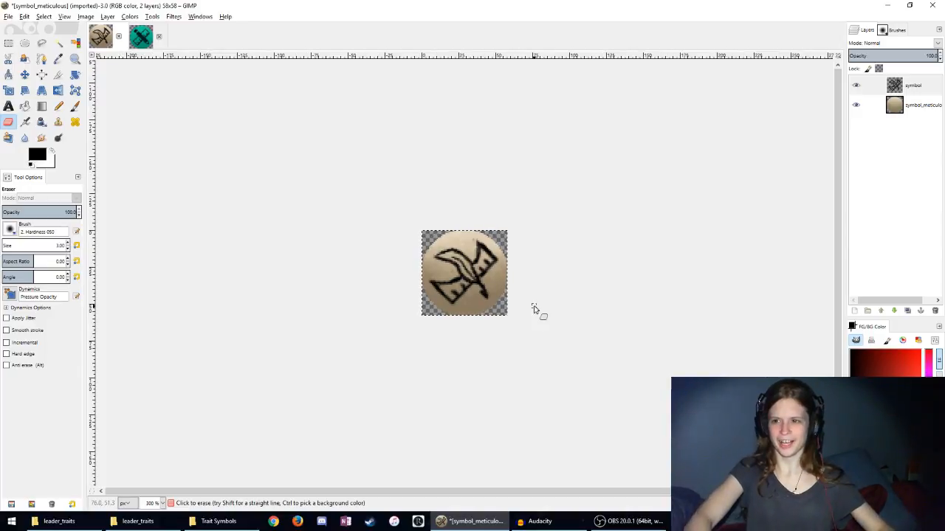
Step: Thin the left side and the outer upper edge of the upper-right ruler half with the size 3 Eraser
scroll(536, 310, up, 9)
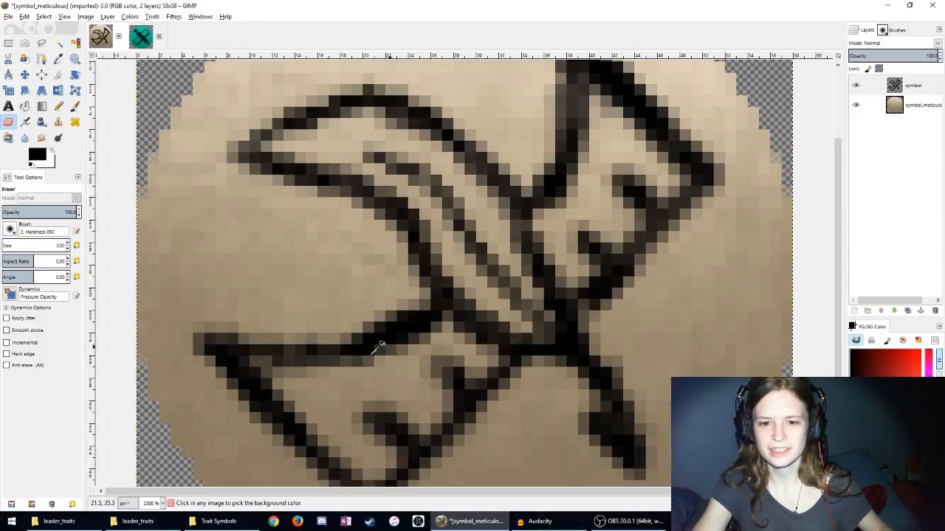
scroll(403, 223, down, 2)
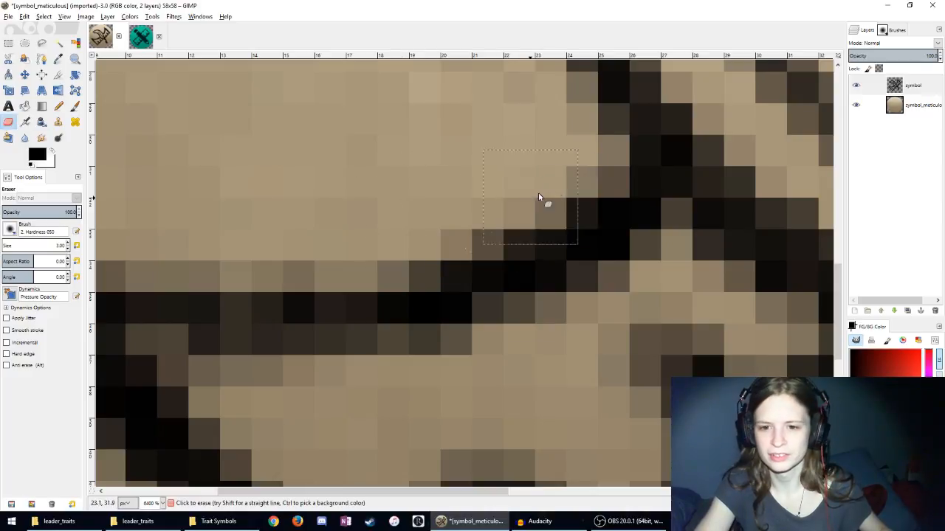
scroll(374, 232, down, 7)
scroll(405, 191, up, 6)
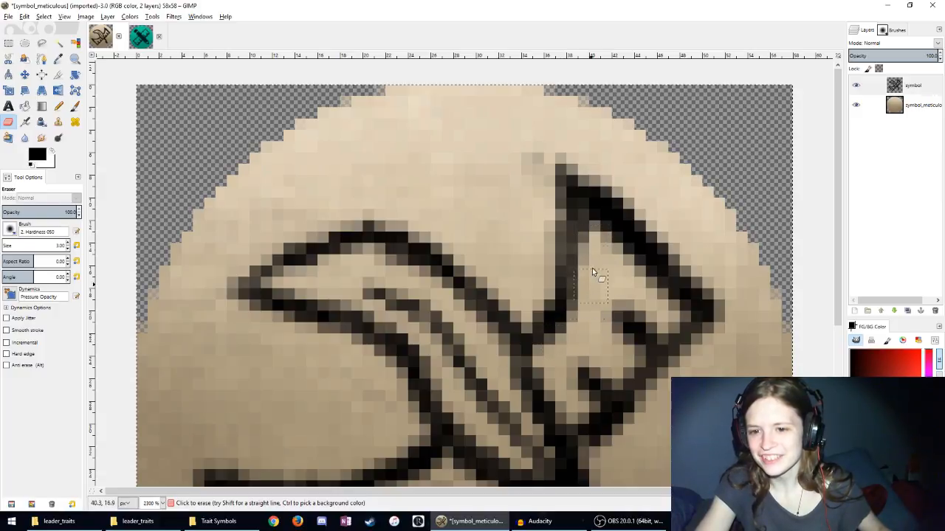
drag(588, 172, 726, 280)
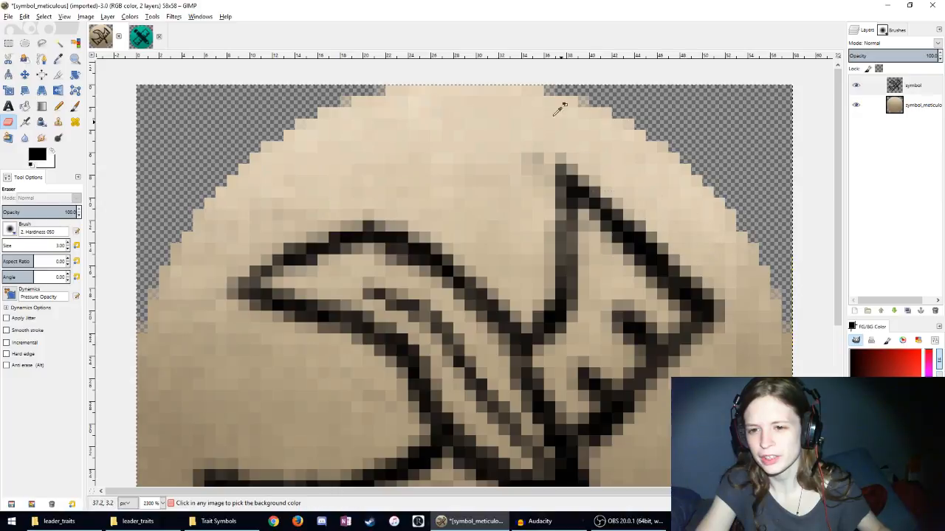
scroll(524, 99, down, 6)
scroll(392, 317, up, 7)
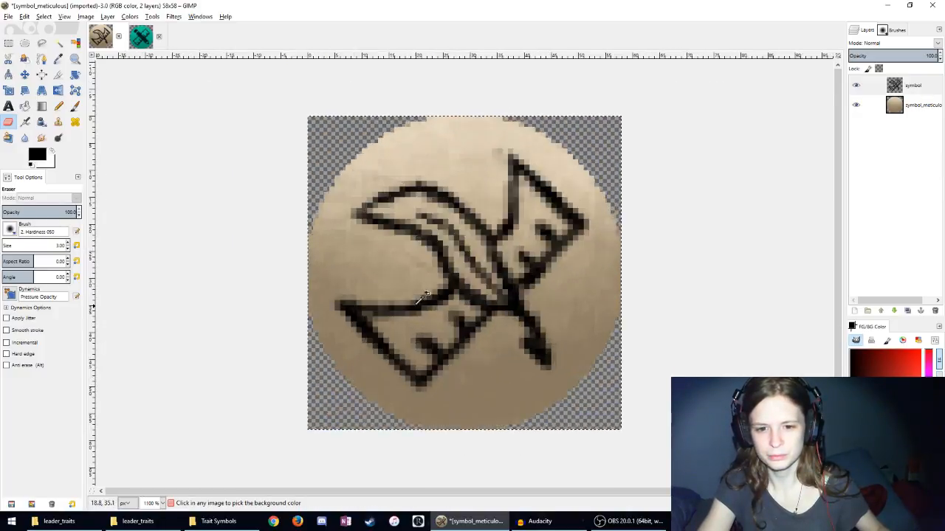
Step: Erase excess pixels along the top edge and outer left side of the lower-left ruler half to thin its lines
scroll(273, 367, up, 1)
scroll(273, 354, down, 2)
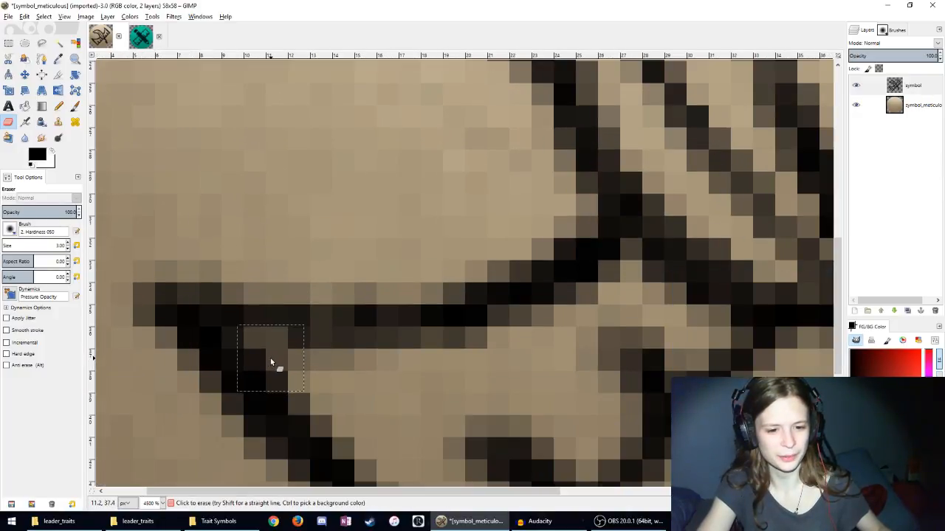
scroll(215, 317, down, 2)
scroll(166, 266, down, 8)
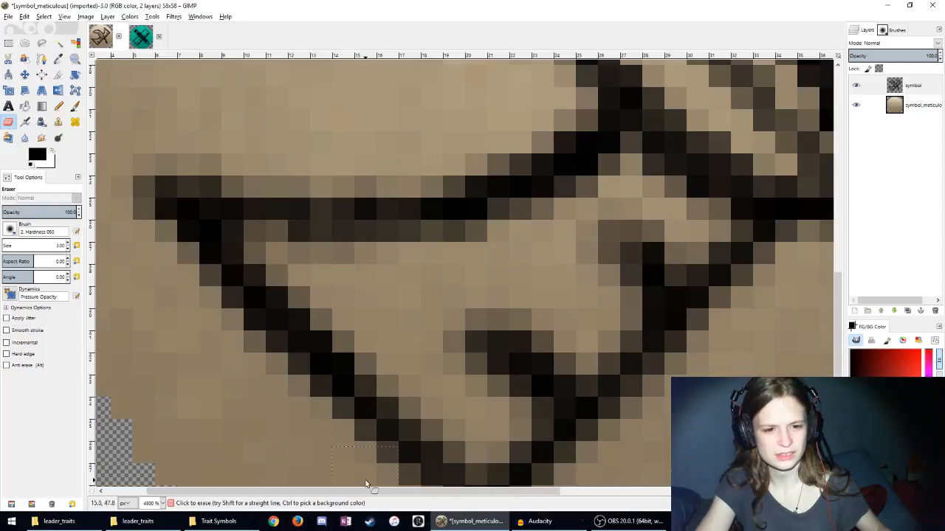
scroll(424, 289, up, 1)
scroll(424, 289, up, 6)
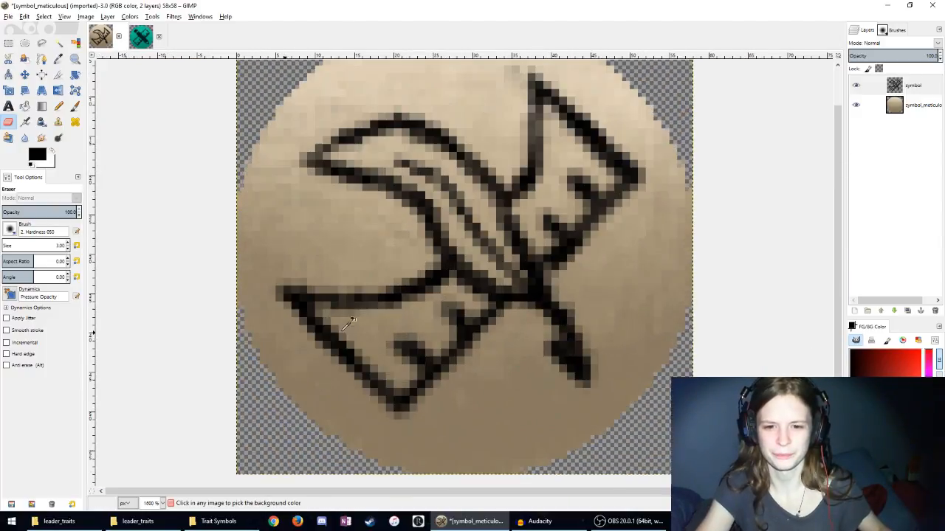
scroll(312, 293, down, 7)
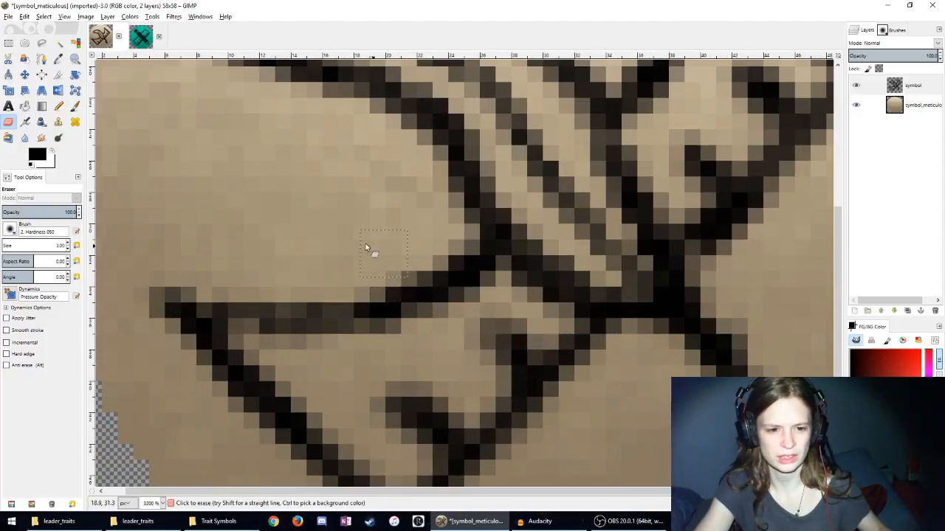
Step: Compare the symbol with the leader_trait_meticulous reference image
click(133, 37)
scroll(337, 123, down, 6)
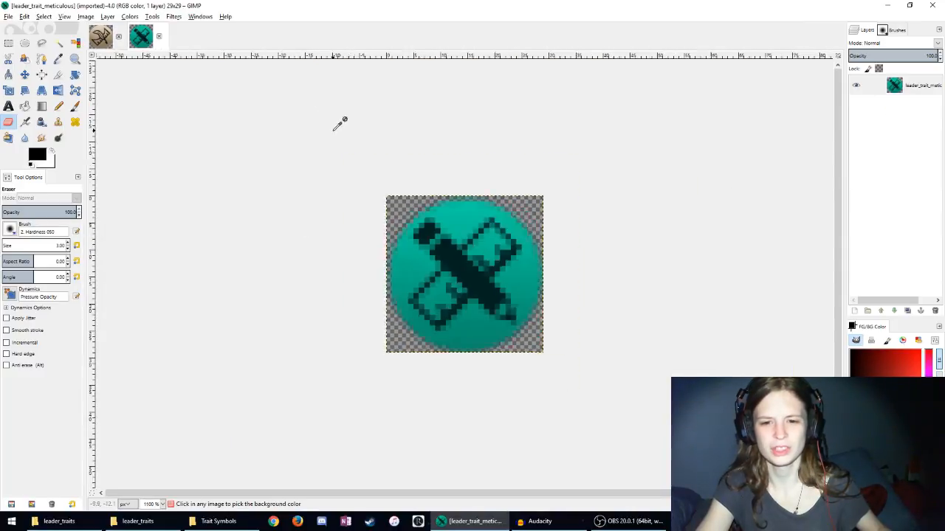
click(101, 38)
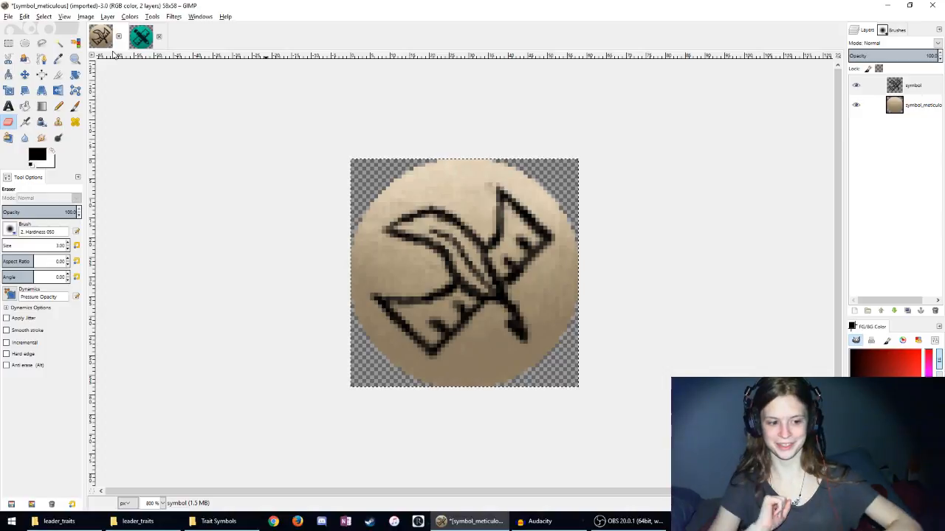
Step: Close the leader_trait_meticulous image and fade the whole symbol with a size 752.19 Eraser at 30 opacity
click(158, 36)
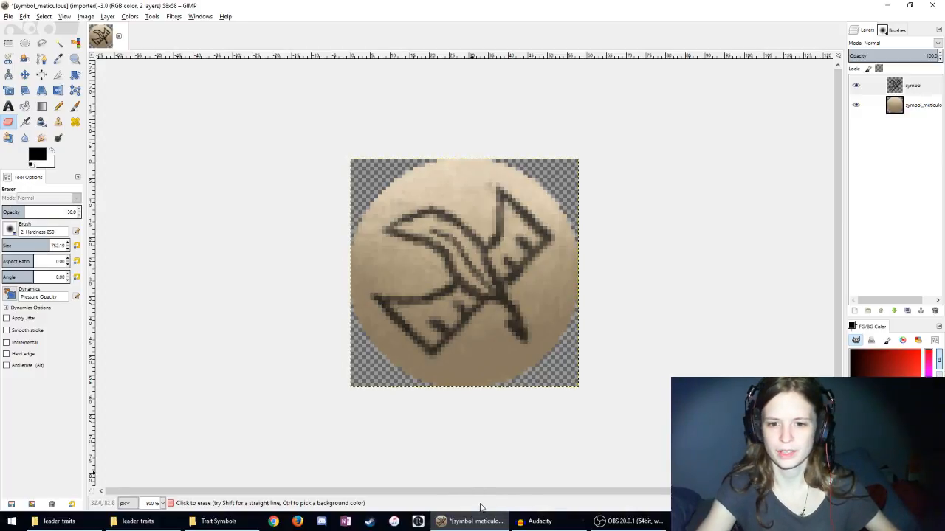
scroll(426, 382, down, 4)
scroll(431, 378, down, 1)
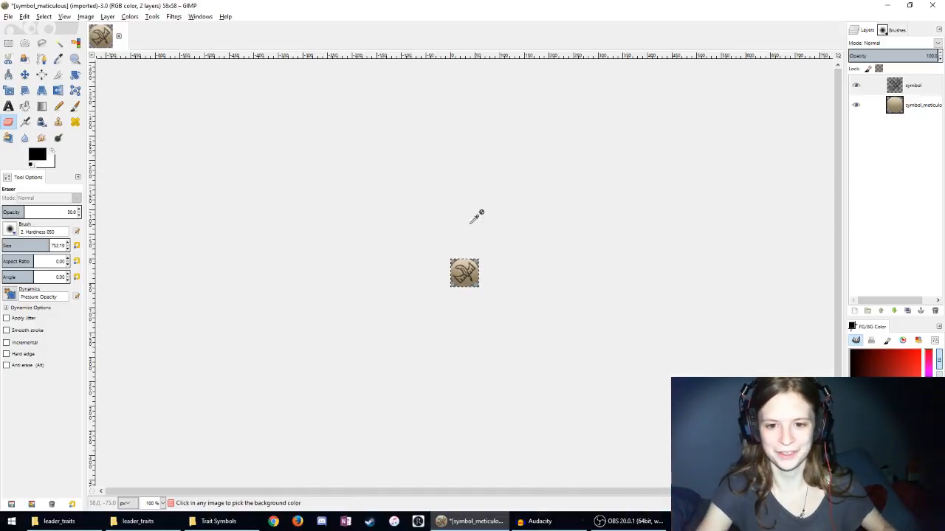
scroll(472, 215, up, 4)
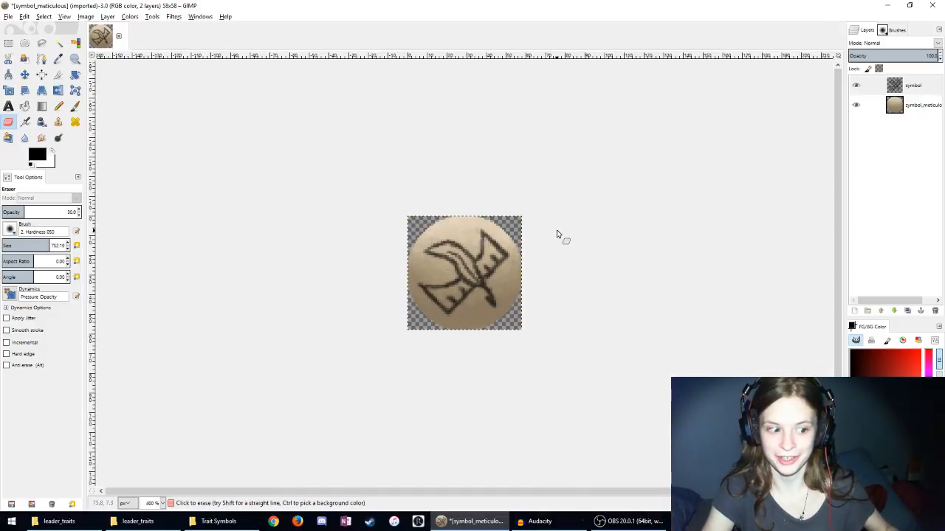
scroll(535, 219, up, 3)
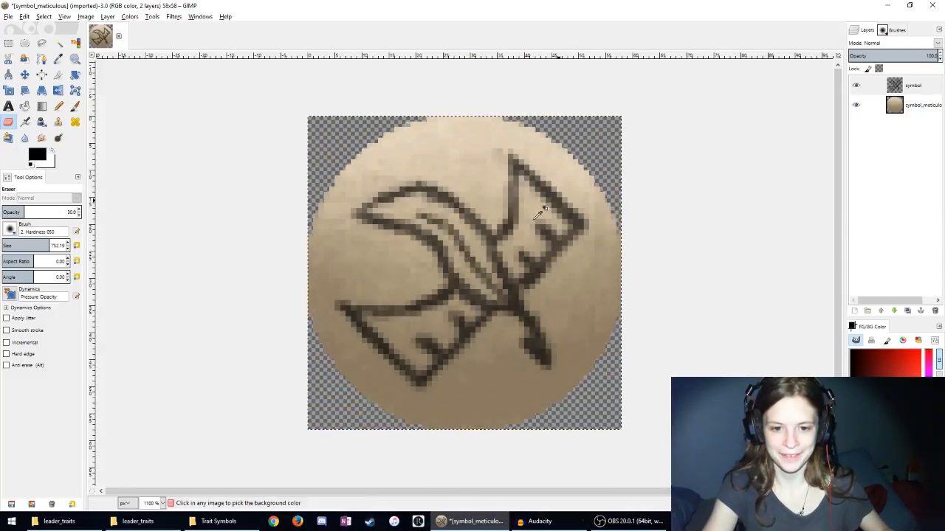
scroll(533, 222, down, 4)
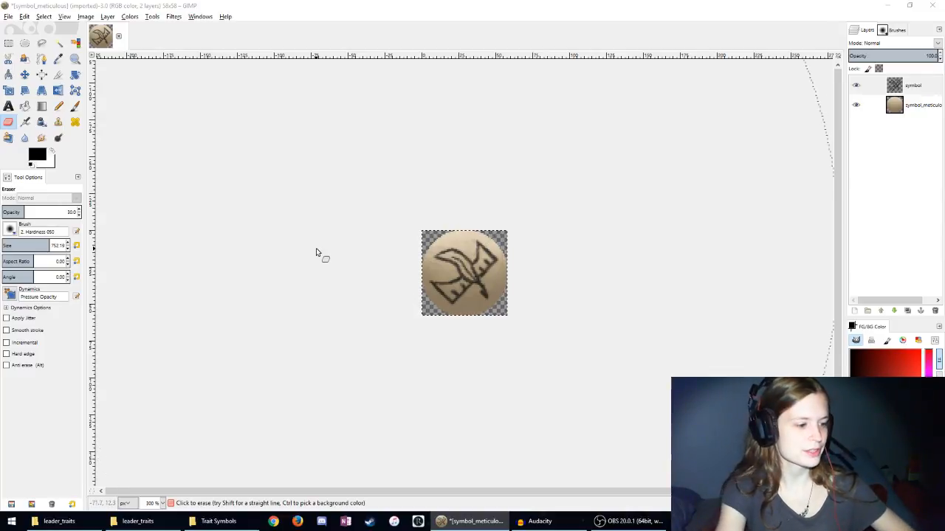
Step: Export the image to the Trait Symbols folder as symbol_meticulous.dds, replacing the existing file and keeping the Default format and As volume map
key(ctrl+shift+e)
drag(817, 134, 803, 99)
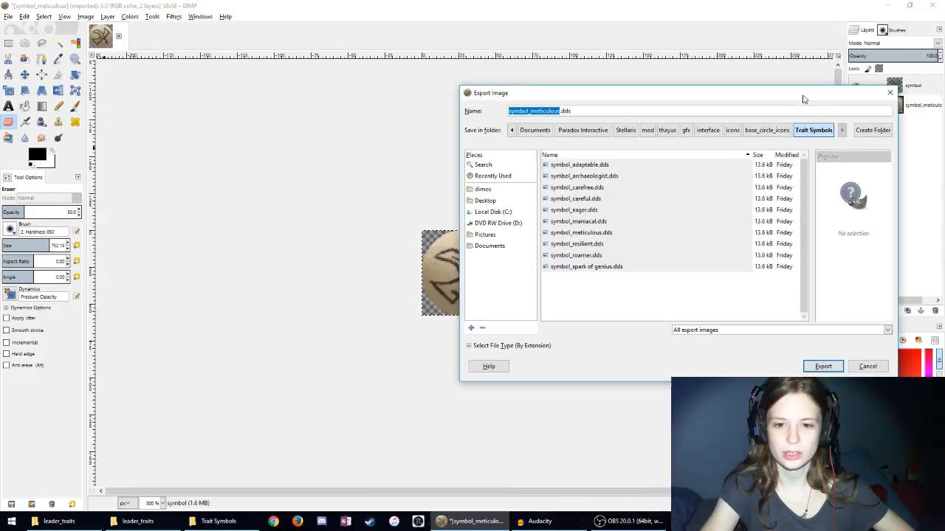
key(Return)
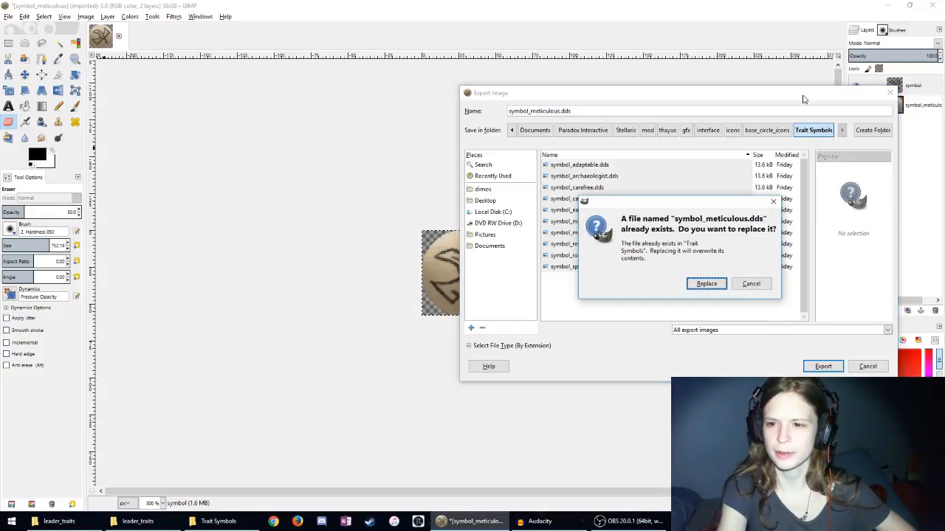
key(Return)
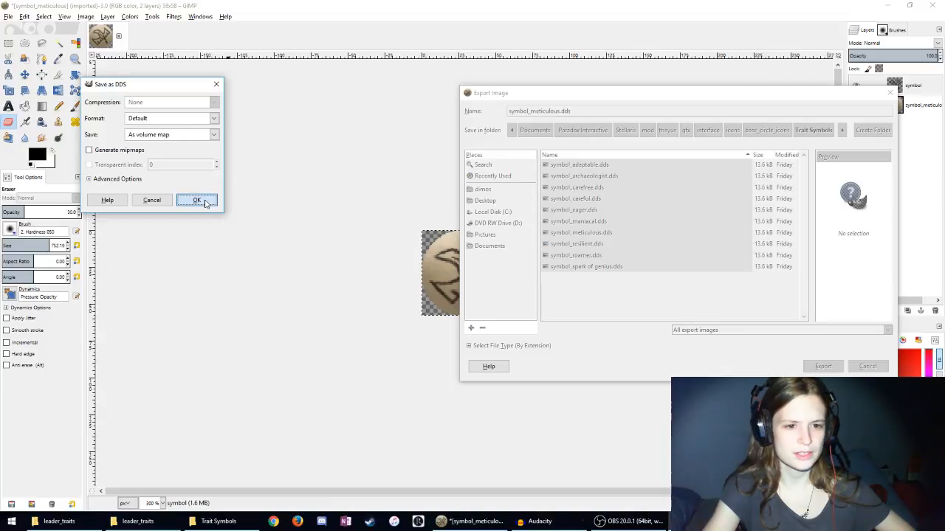
click(197, 200)
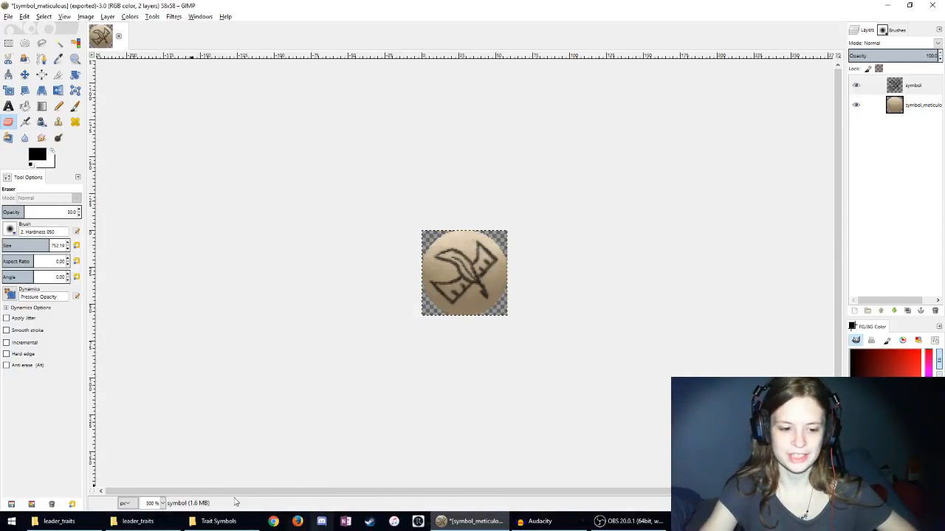
Step: Check the exported symbol_meticulous file in the Trait Symbols folder and merge the symbol layer down onto the base circle layer
click(218, 521)
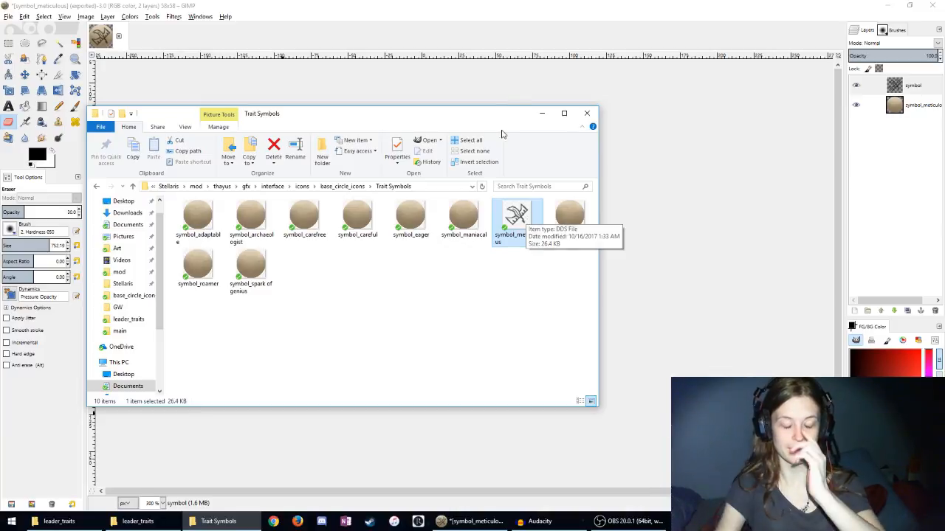
click(484, 5)
right_click(914, 92)
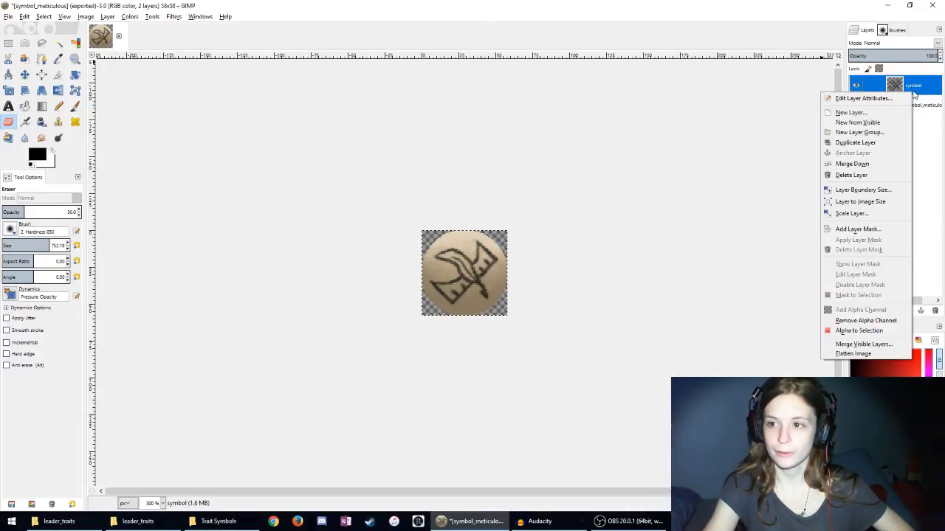
click(851, 164)
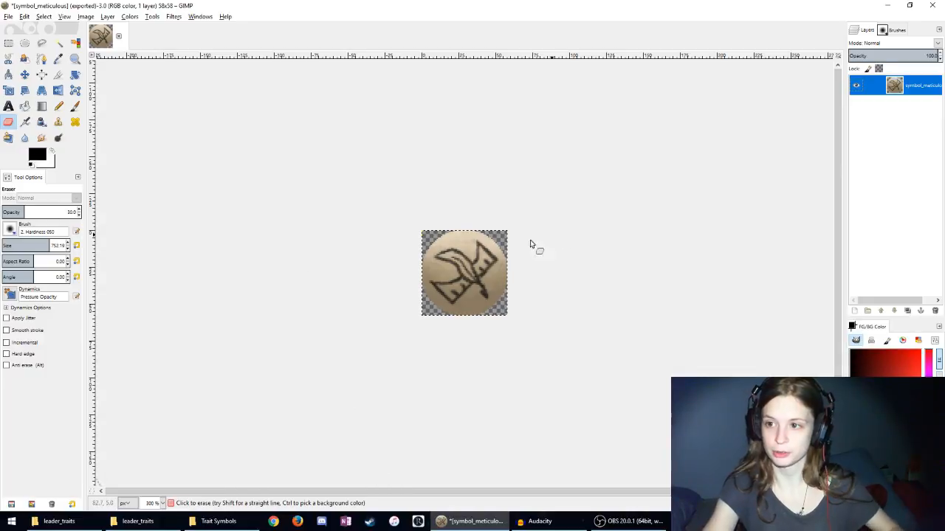
Step: Scale the merged image to 29 × 29 pixels with Cubic interpolation
scroll(487, 251, up, 4)
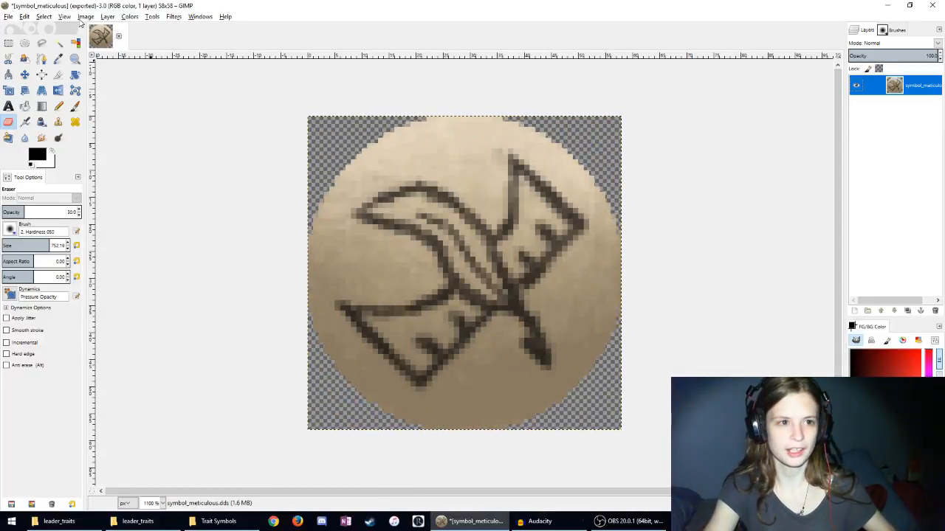
click(85, 17)
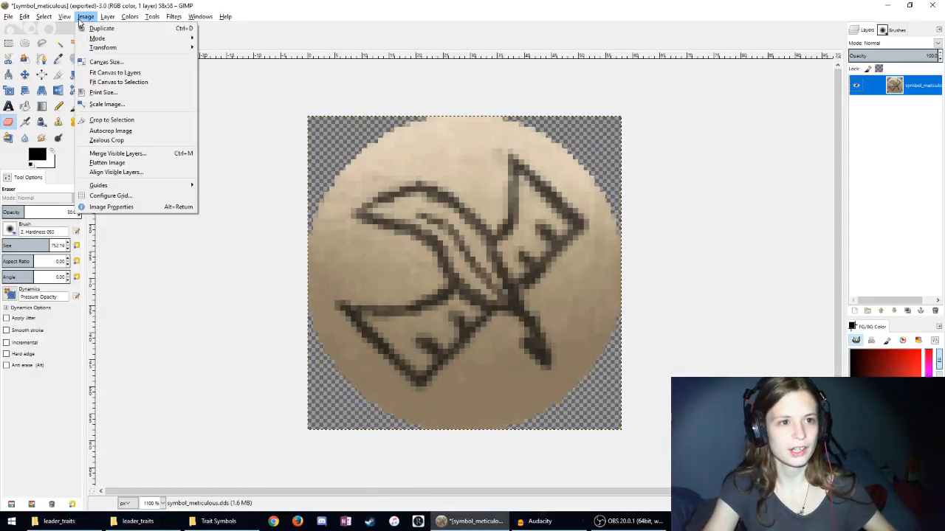
click(129, 104)
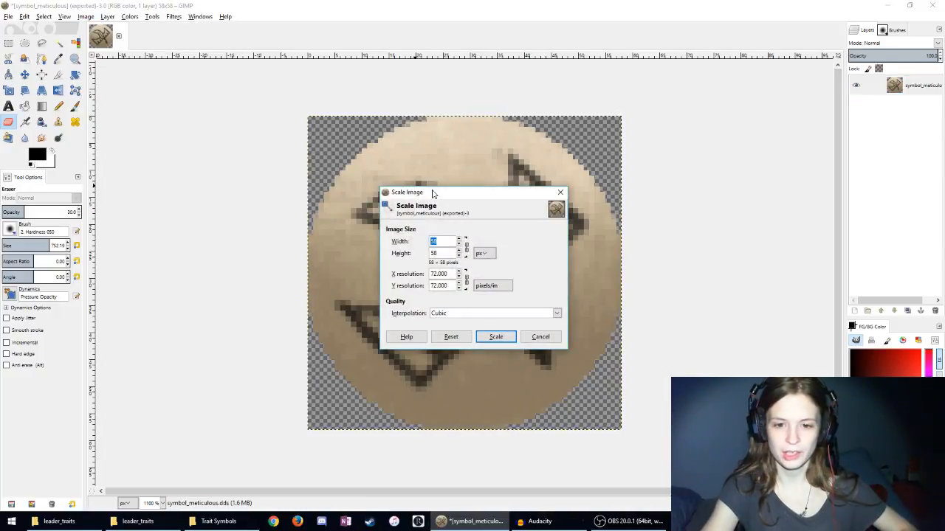
text(29)
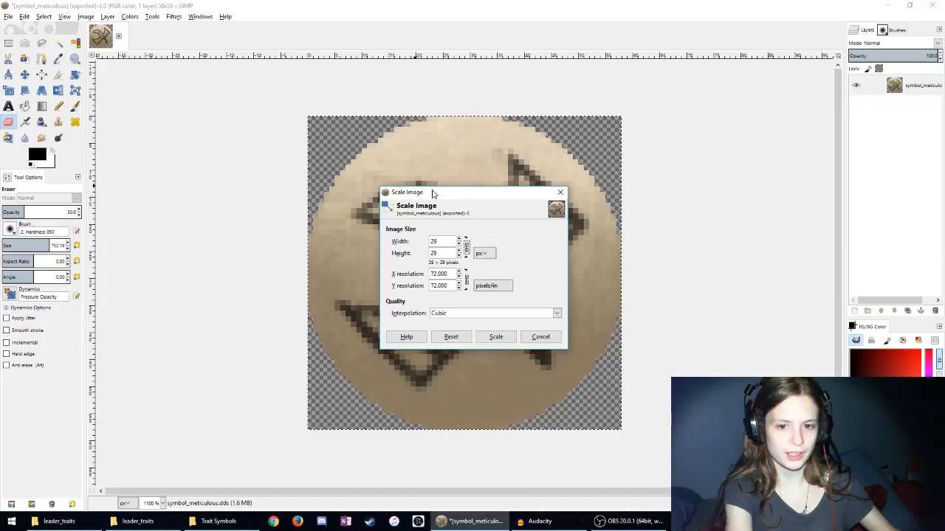
click(495, 336)
scroll(577, 300, down, 6)
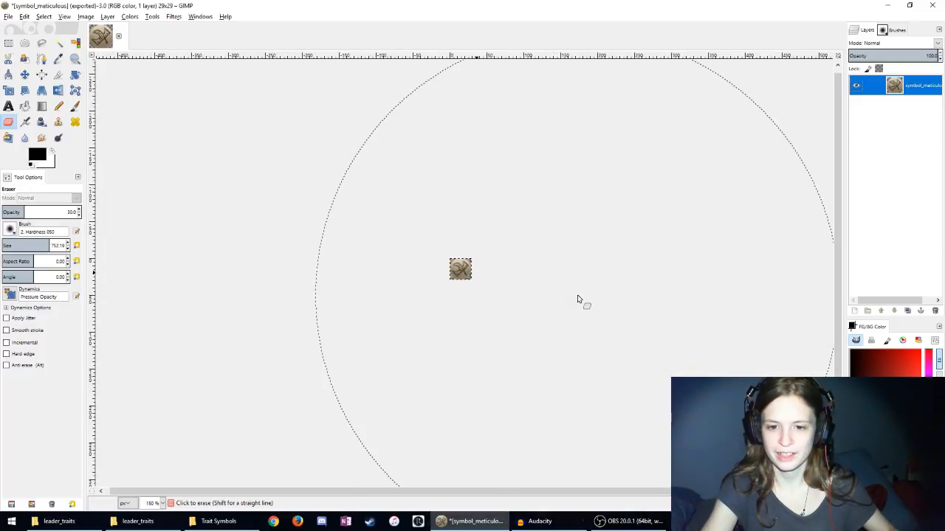
scroll(577, 300, up, 1)
scroll(578, 300, up, 2)
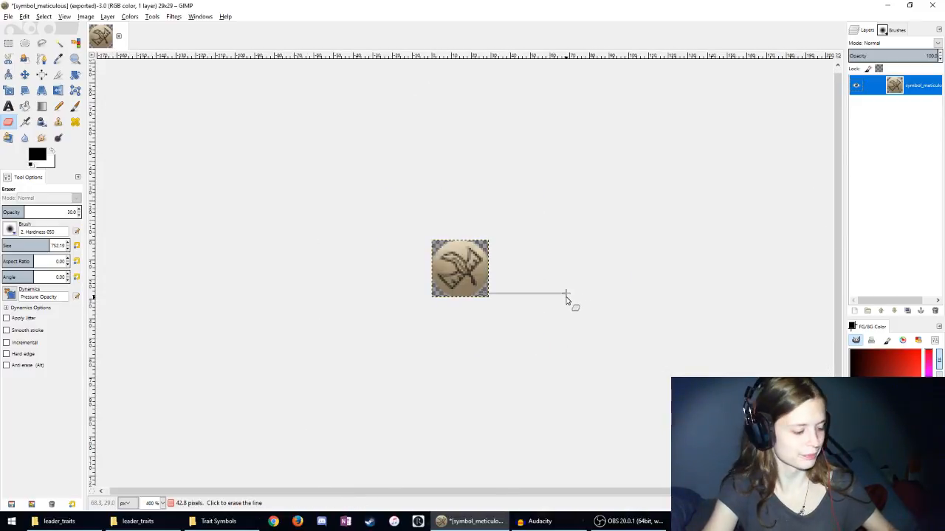
Step: Export the image to the leader_traits folder as leader_trait_meticulous.dds, replacing the existing file with compression None and Default format, and close the image
key(ctrl+shift+e)
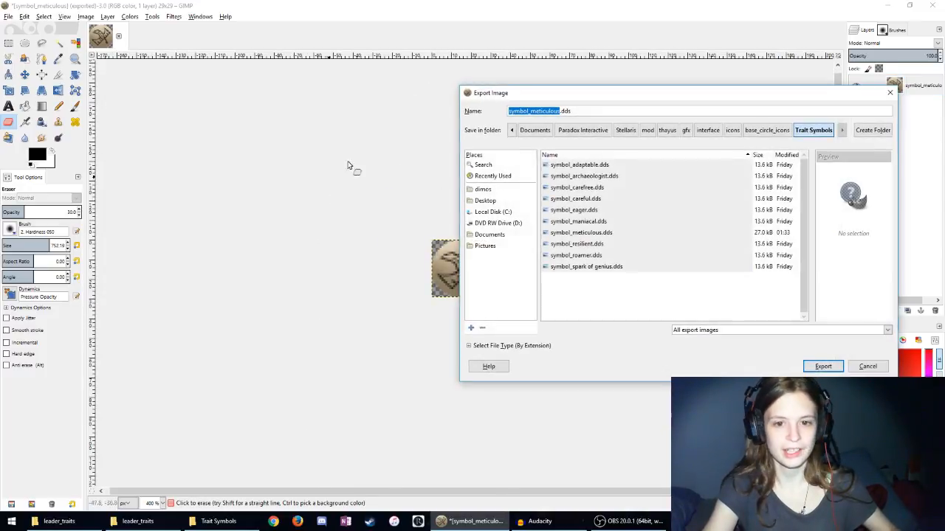
click(732, 130)
double_click(565, 199)
double_click(571, 165)
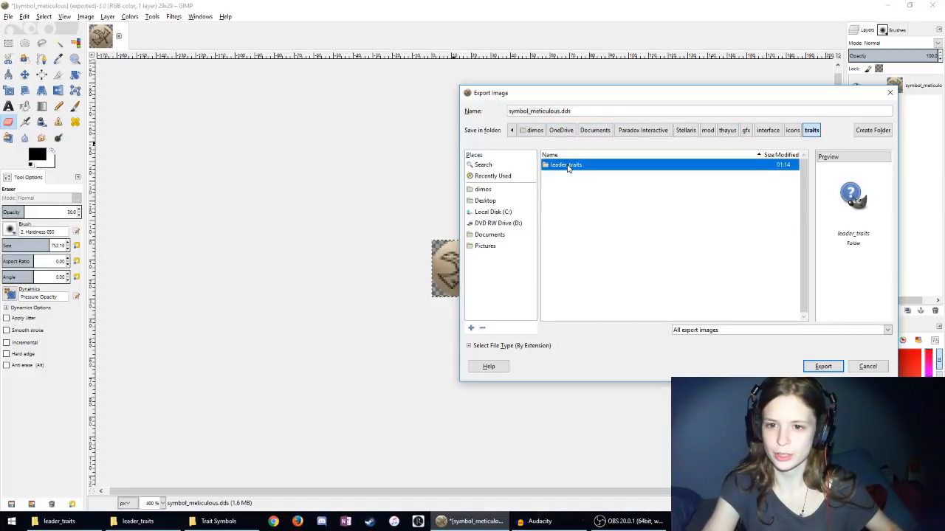
scroll(622, 230, down, 3)
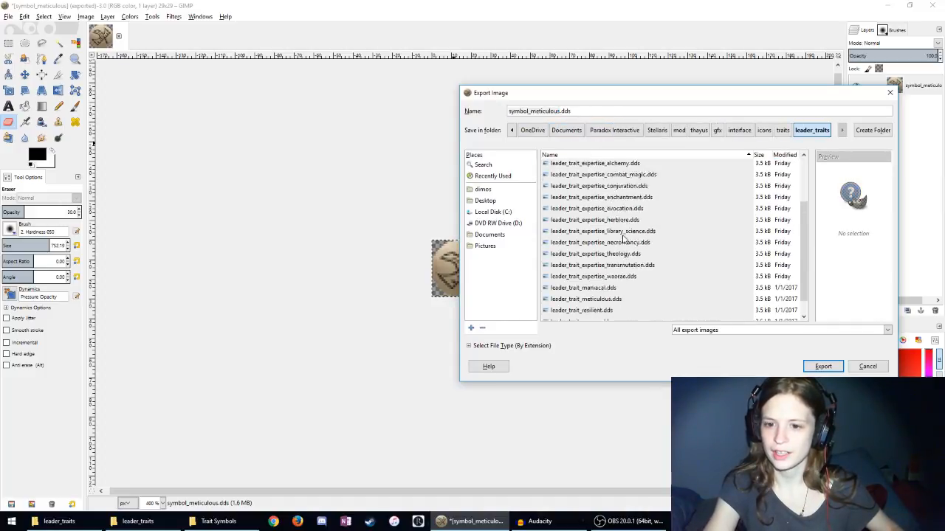
click(604, 281)
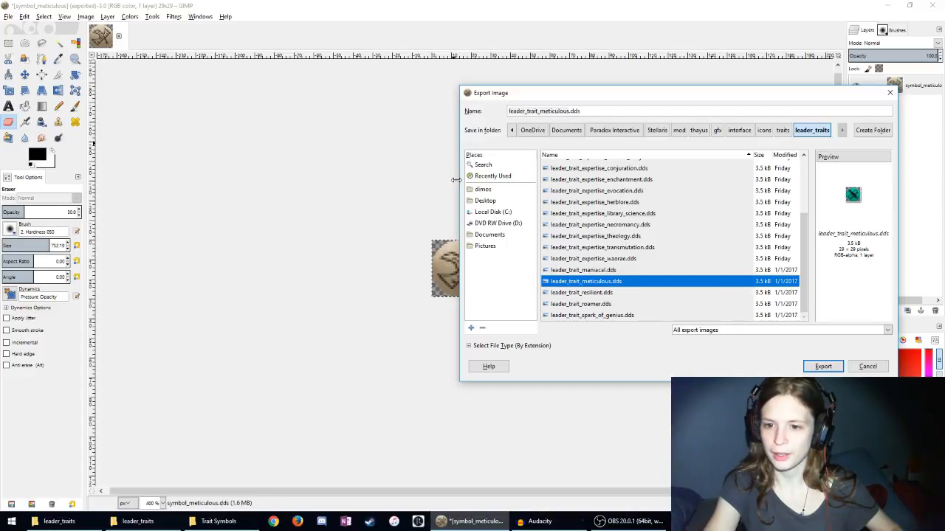
click(821, 366)
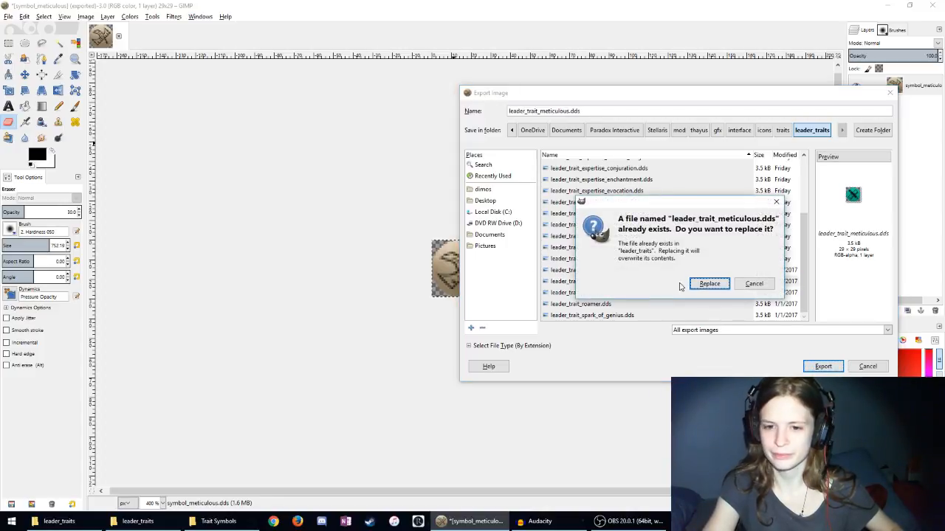
click(709, 287)
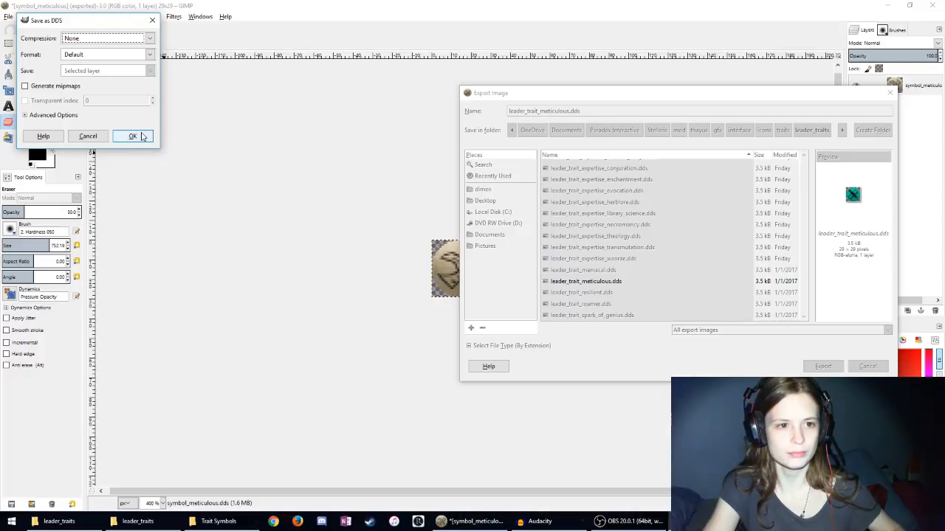
click(131, 135)
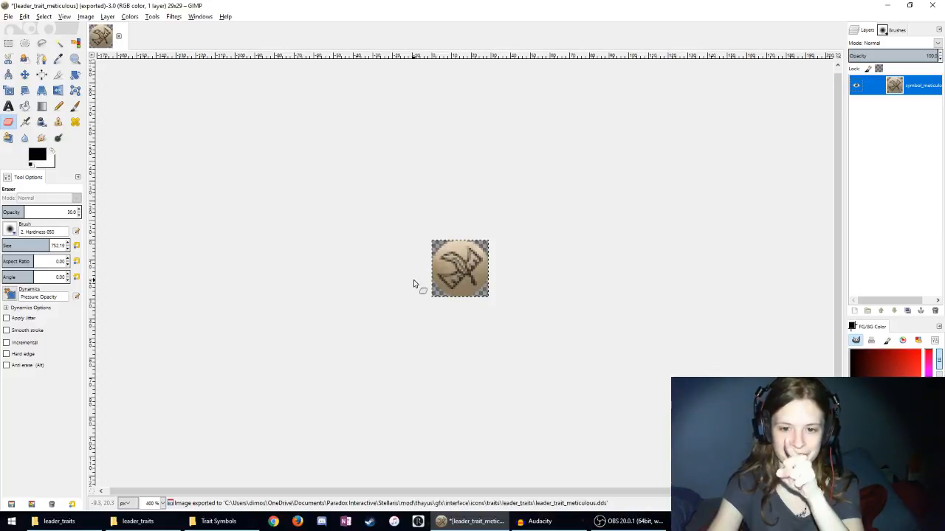
click(120, 37)
click(491, 333)
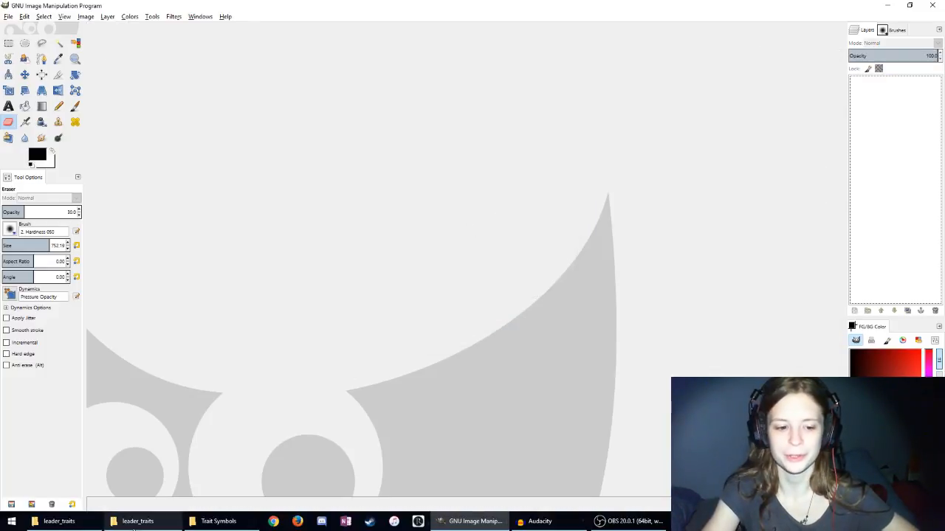
Step: Examine the new leader_trait_meticulous icon among the others in the leader_traits folder at different thumbnail sizes
click(218, 521)
click(129, 522)
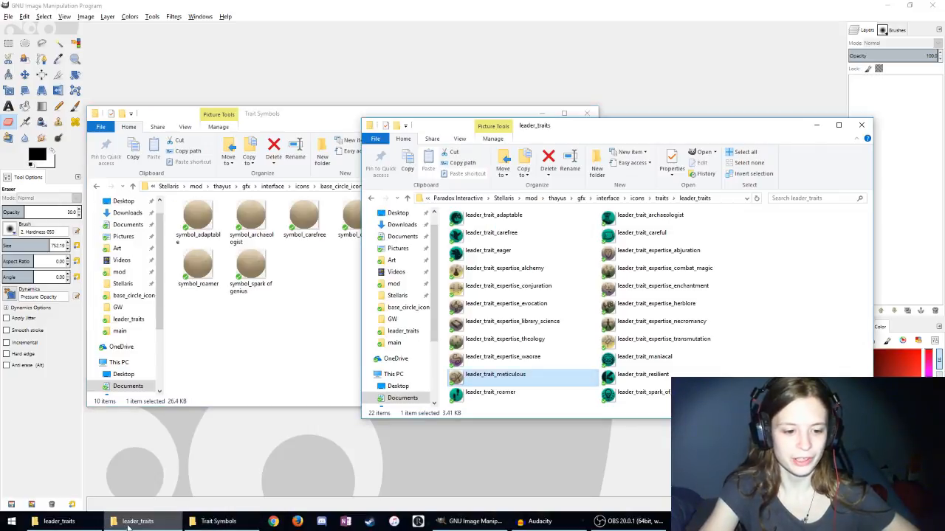
click(844, 327)
ctrl+scroll(522, 375, up, 1)
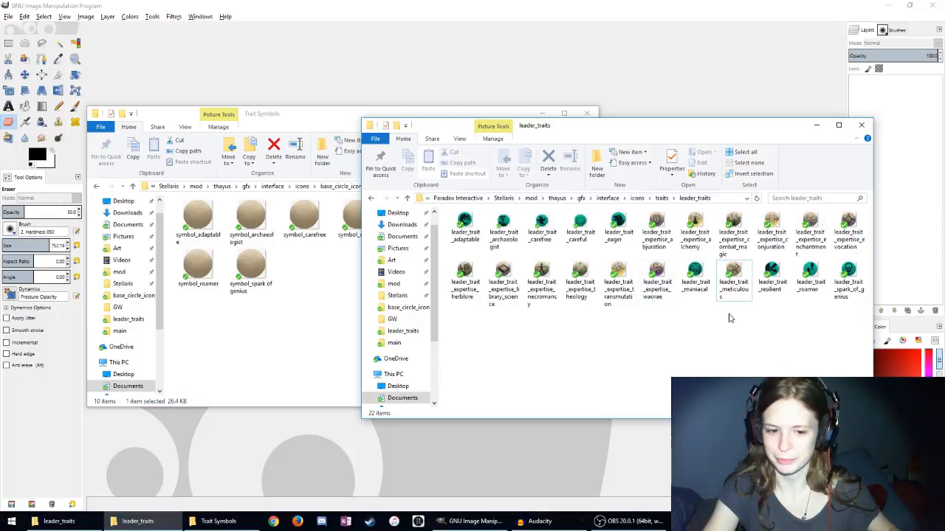
ctrl+scroll(728, 266, down, 1)
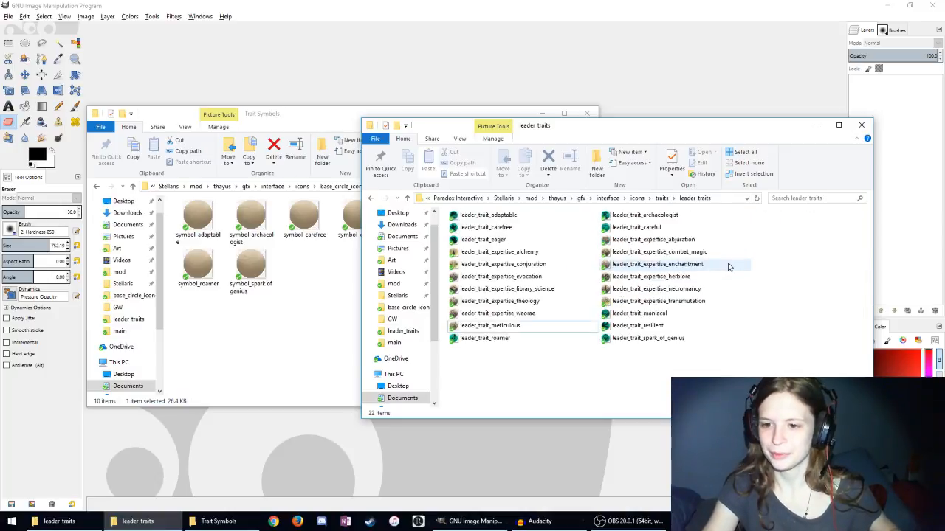
ctrl+scroll(728, 266, up, 2)
ctrl+scroll(716, 281, down, 2)
ctrl+scroll(709, 292, up, 2)
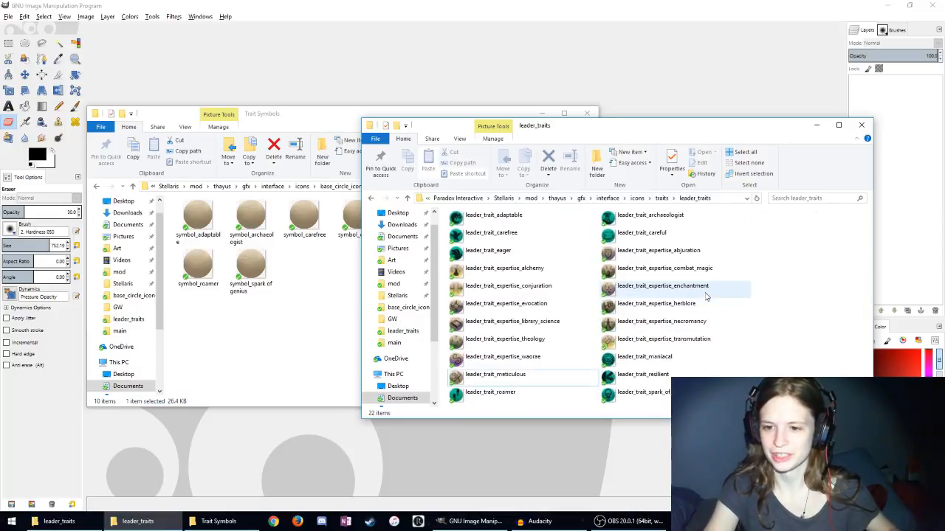
click(517, 376)
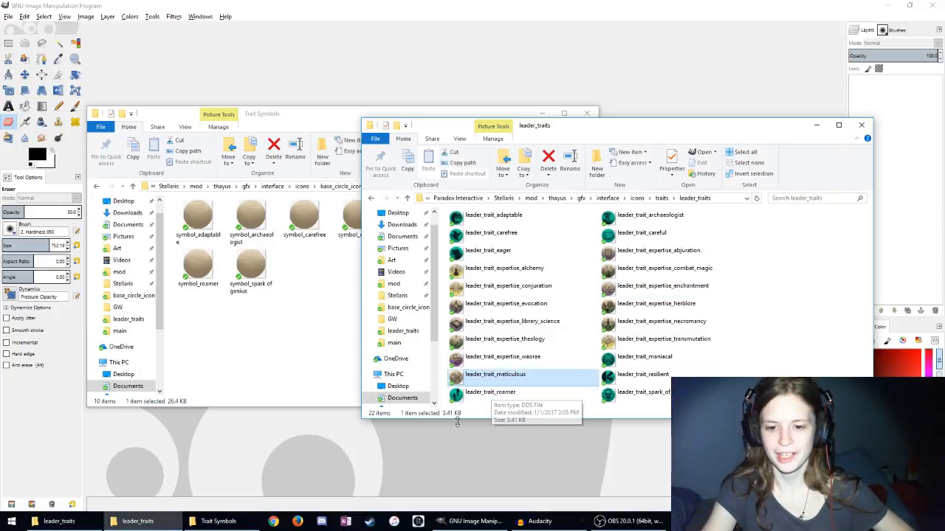
scroll(463, 380, up, 2)
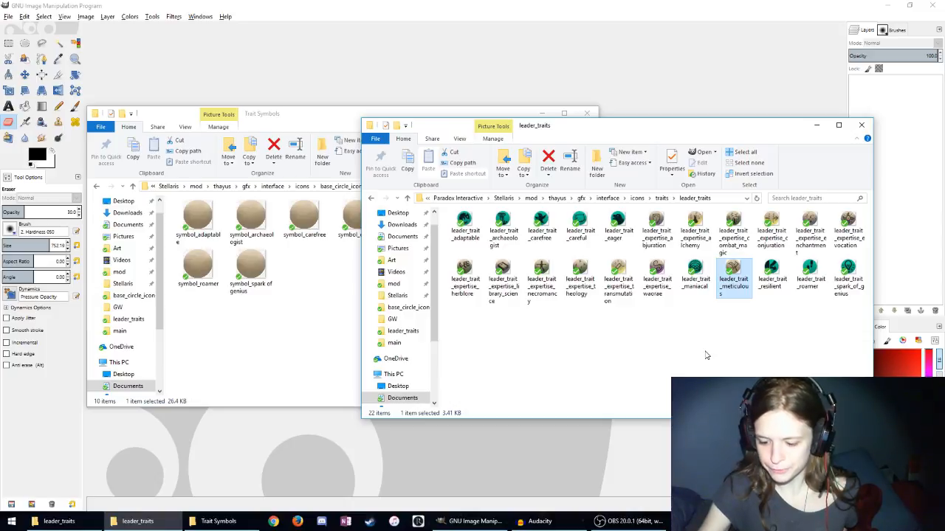
Step: Open leader_trait_spark_of_genius from the leader_traits folder and symbol_spark of genius from the Trait Symbols folder in GIMP
click(849, 270)
drag(849, 270, 472, 457)
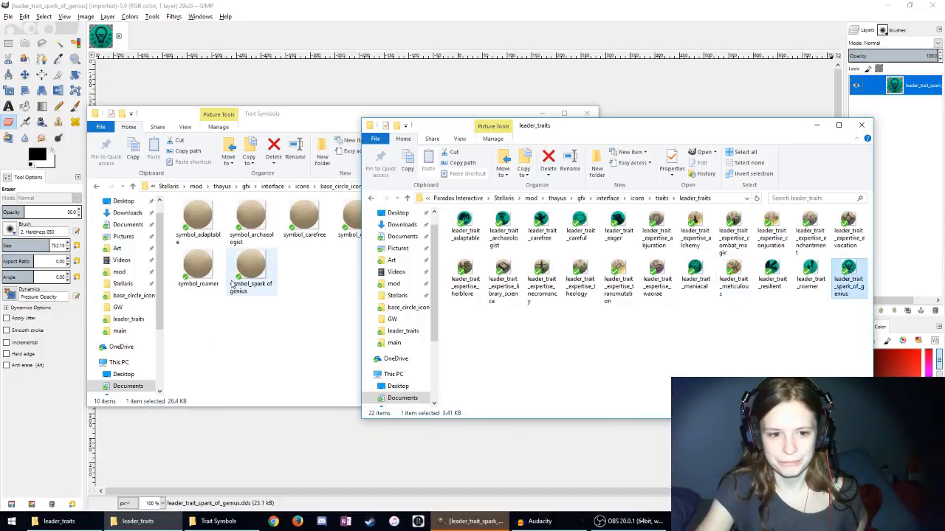
drag(251, 267, 414, 450)
click(365, 4)
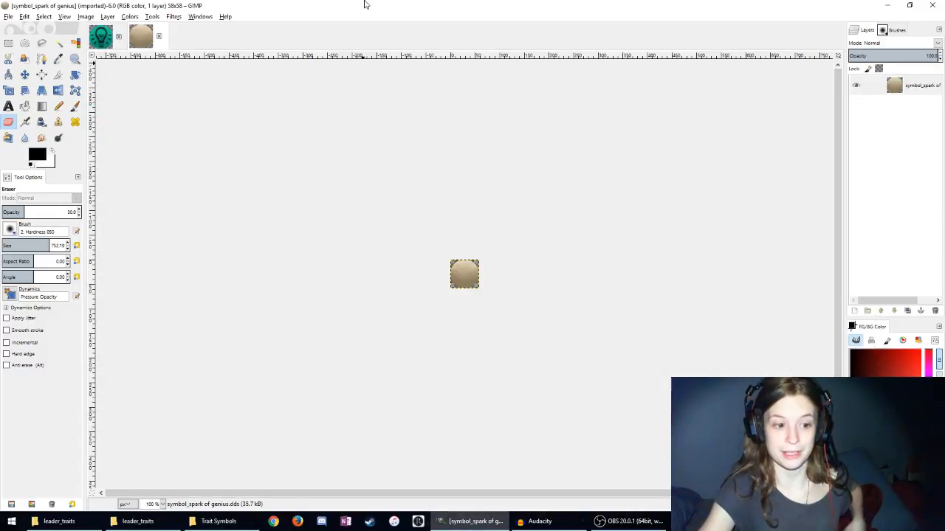
Step: Study the light bulb design in leader_trait_spark_of_genius and compare it with the blank symbol_spark of genius circle
click(107, 36)
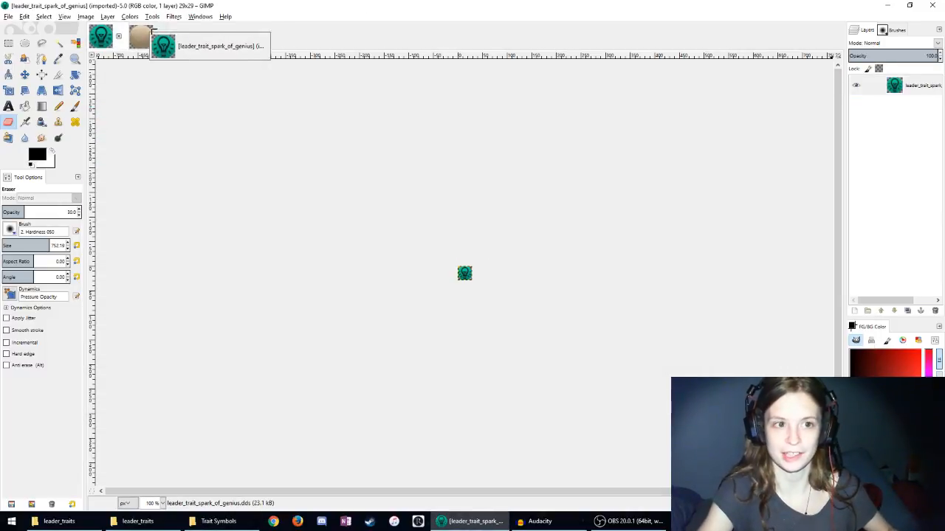
click(141, 35)
click(107, 35)
click(134, 39)
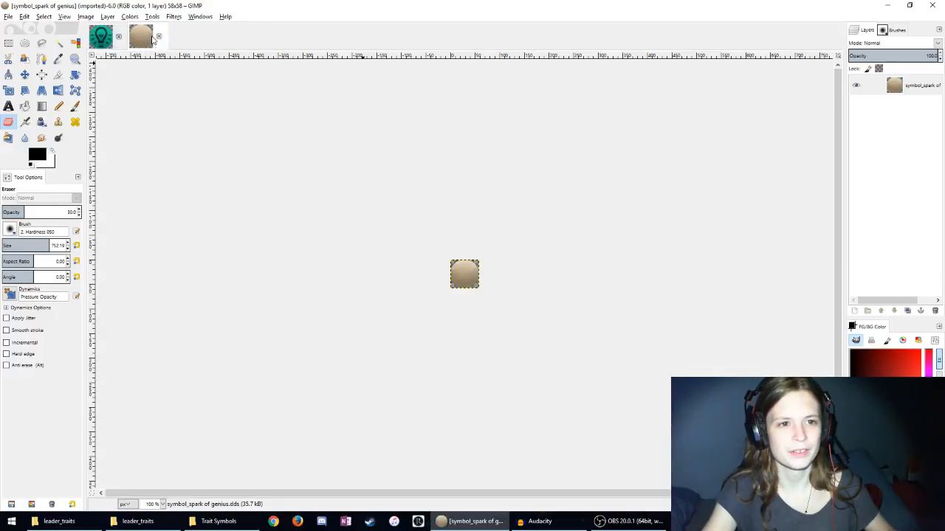
scroll(443, 244, up, 5)
click(100, 35)
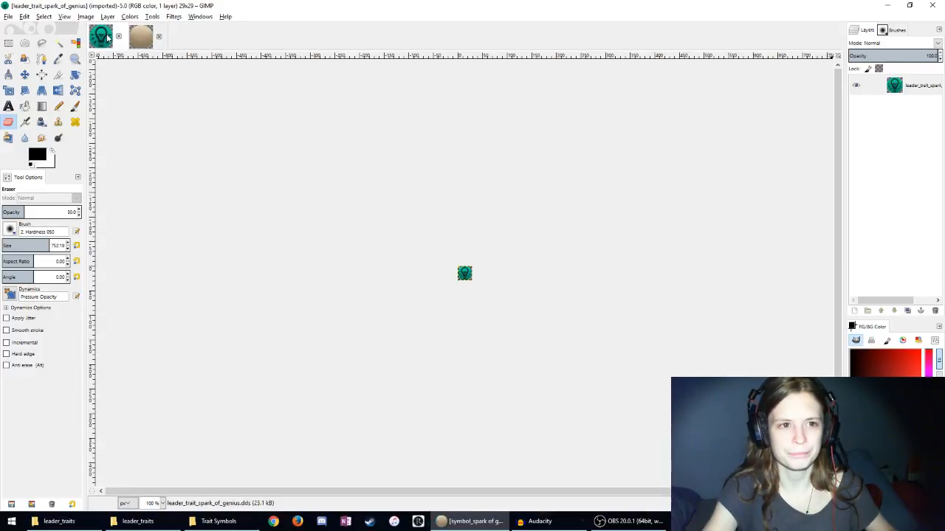
scroll(405, 190, up, 7)
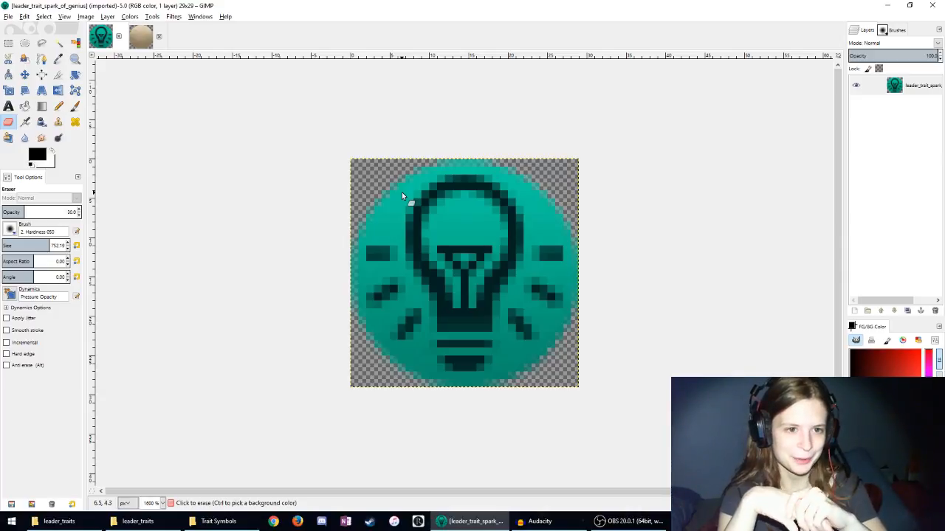
click(140, 36)
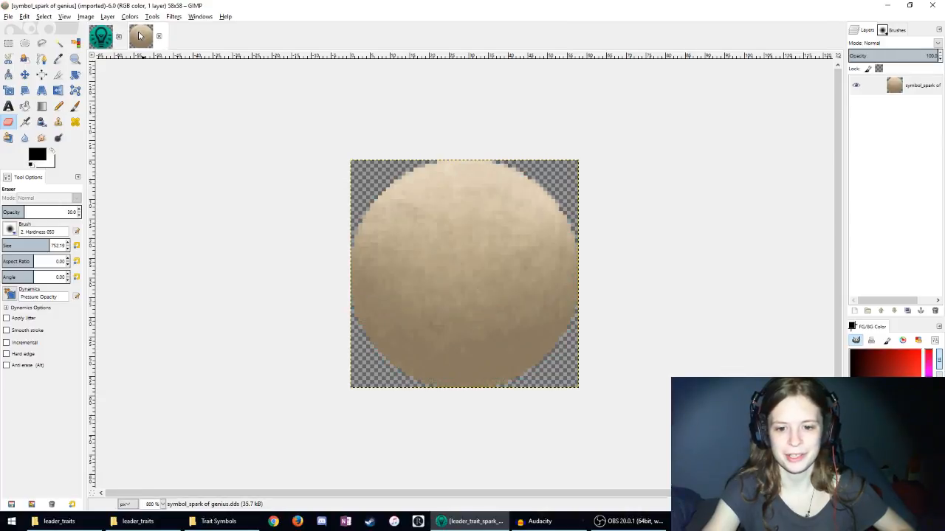
ctrl+scroll(433, 221, down, 7)
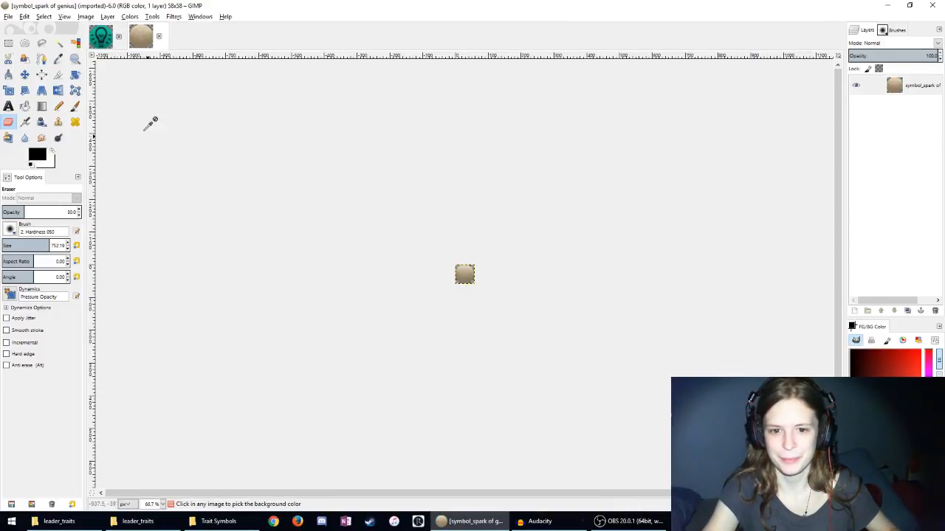
Step: Set the Paintbrush to size 5 and add a transparent 58 × 58 px layer named symbol above the blank circle
click(81, 107)
ctrl+scroll(502, 302, up, 5)
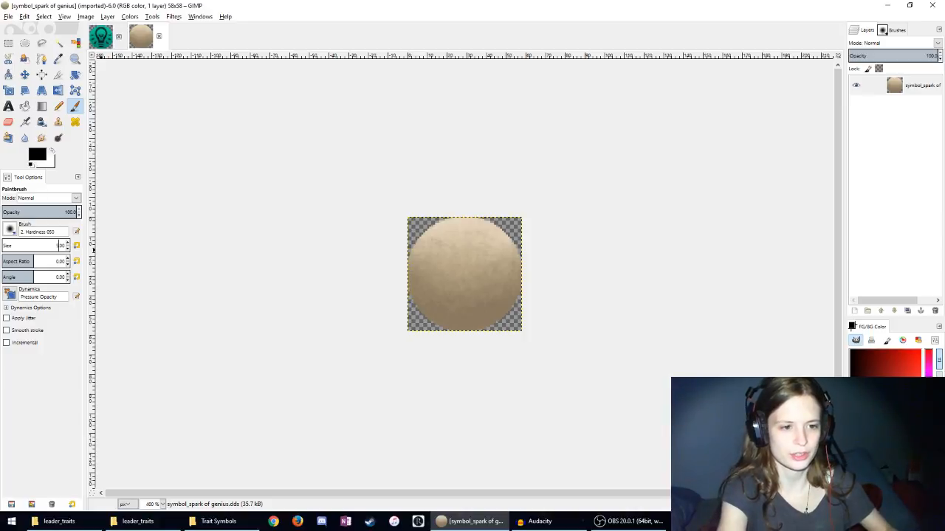
key(shift+ctrl+n)
text(s)
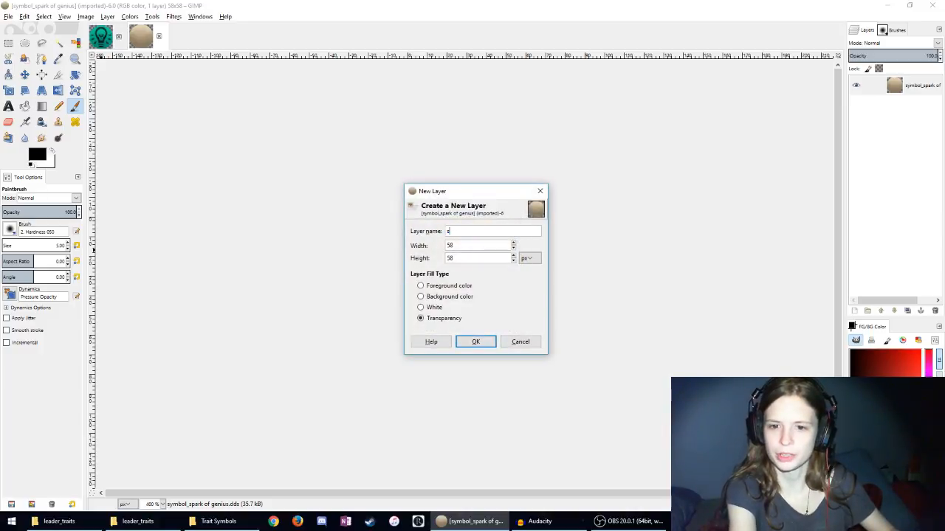
text(ymbol)
key(Return)
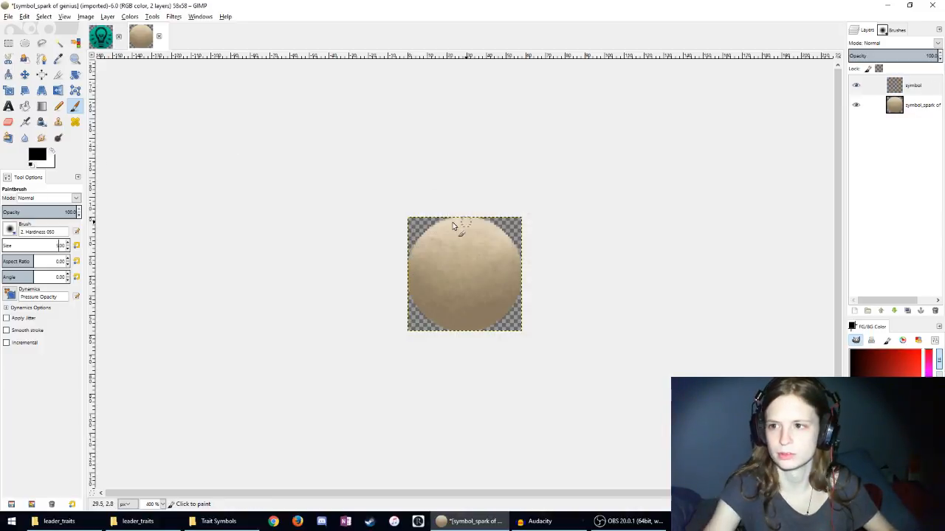
ctrl+scroll(453, 221, up, 2)
mouse_move(409, 247)
mouse_down()
mouse_move(536, 287)
mouse_move(433, 353)
mouse_move(231, 208)
mouse_move(202, 295)
mouse_move(330, 373)
mouse_up()
key(ctrl+z)
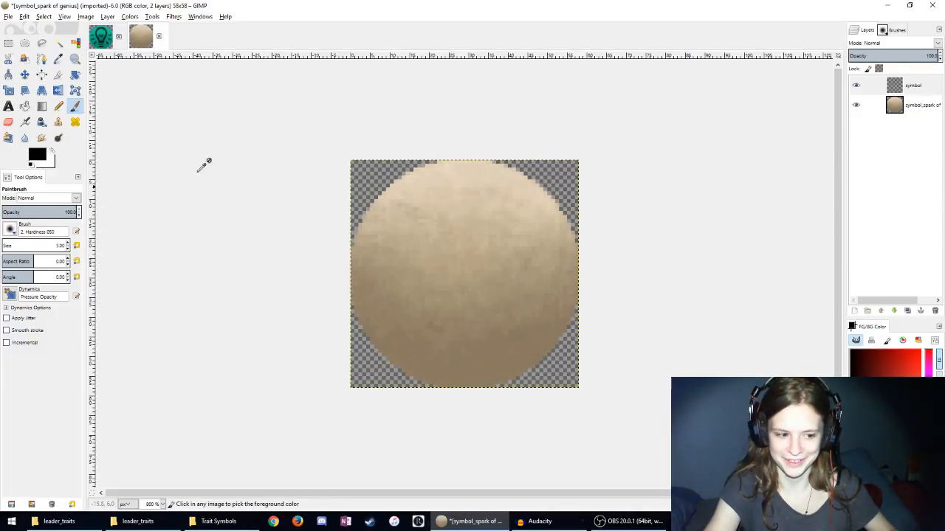
Step: Set the Paintbrush size to 3, review the light bulb in leader_trait_spark_of_genius once more and close that image
click(67, 248)
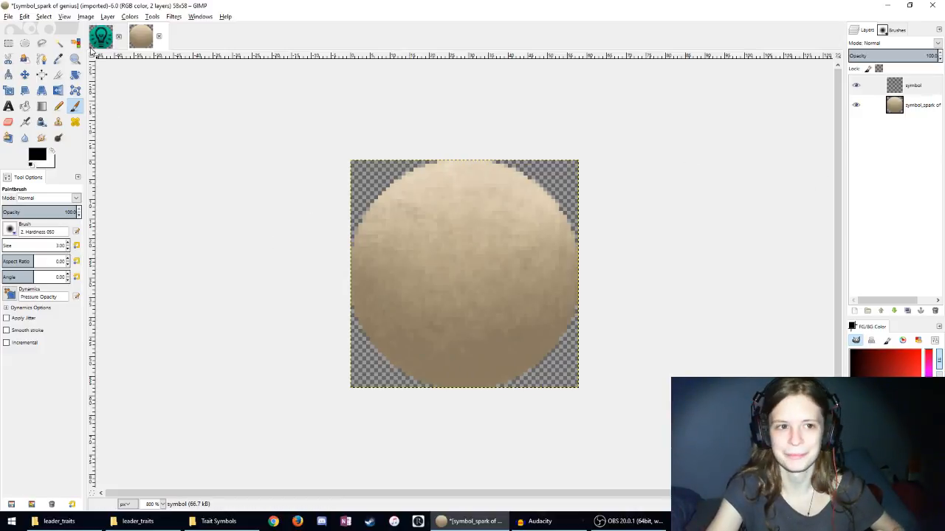
click(101, 34)
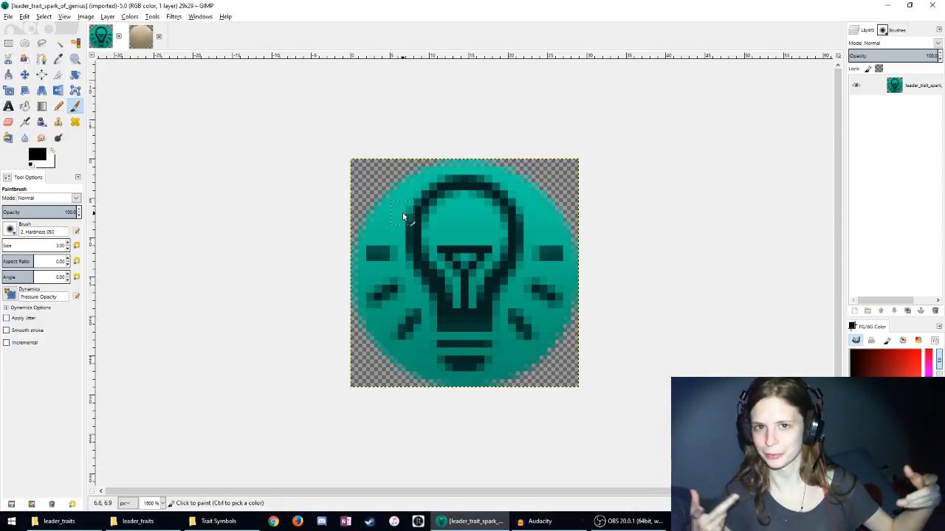
click(118, 35)
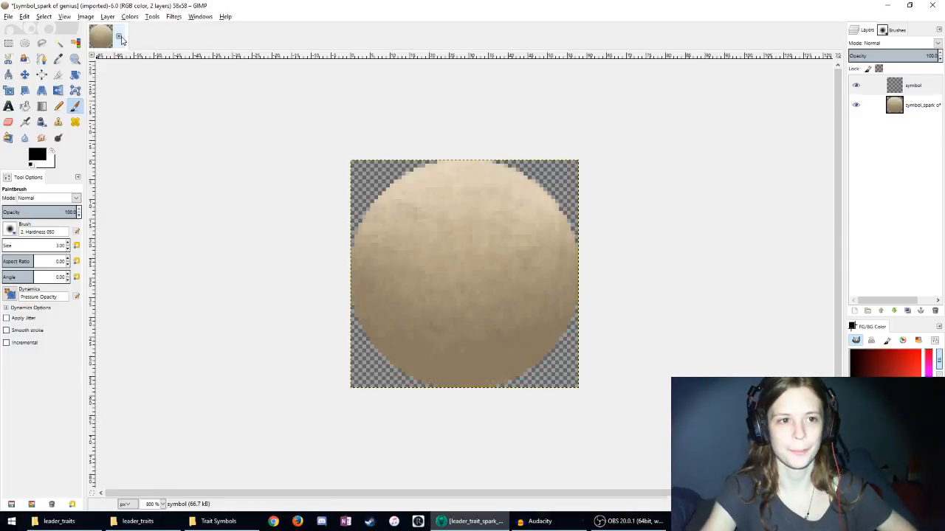
scroll(496, 299, up, 4)
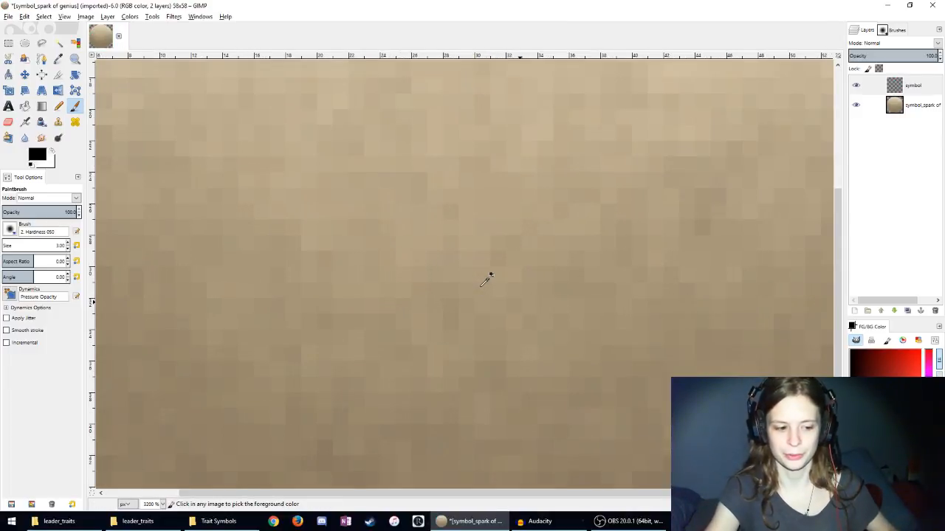
scroll(487, 274, down, 5)
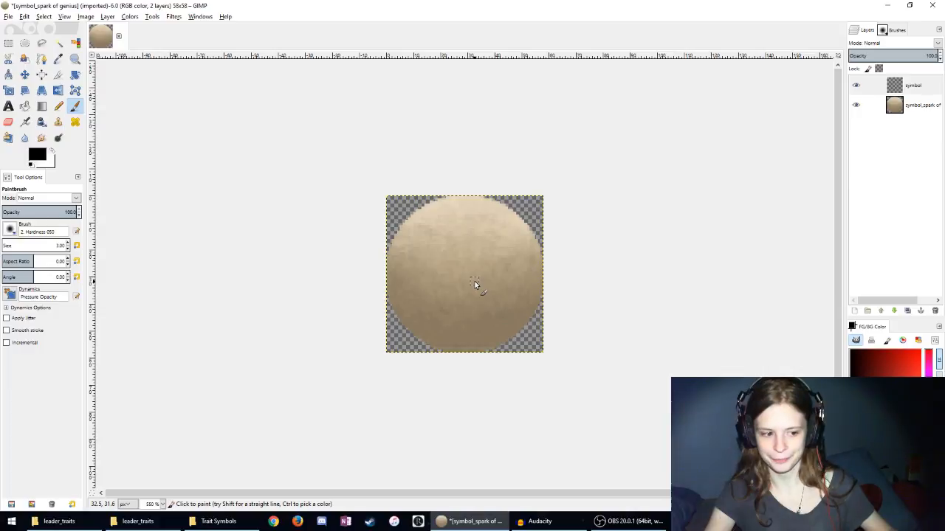
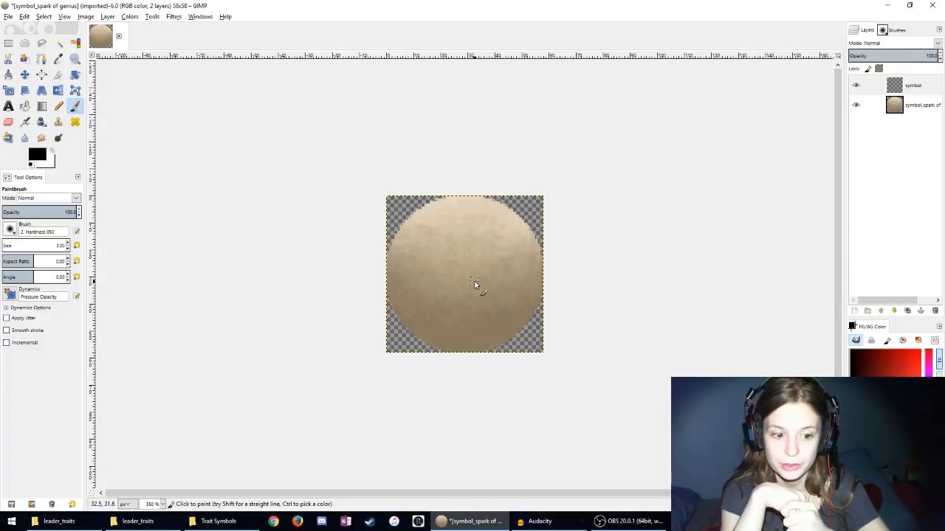
Step: Close the original Steam leader_traits folder, look over the mod's leader_traits icons and return to GIMP
click(214, 521)
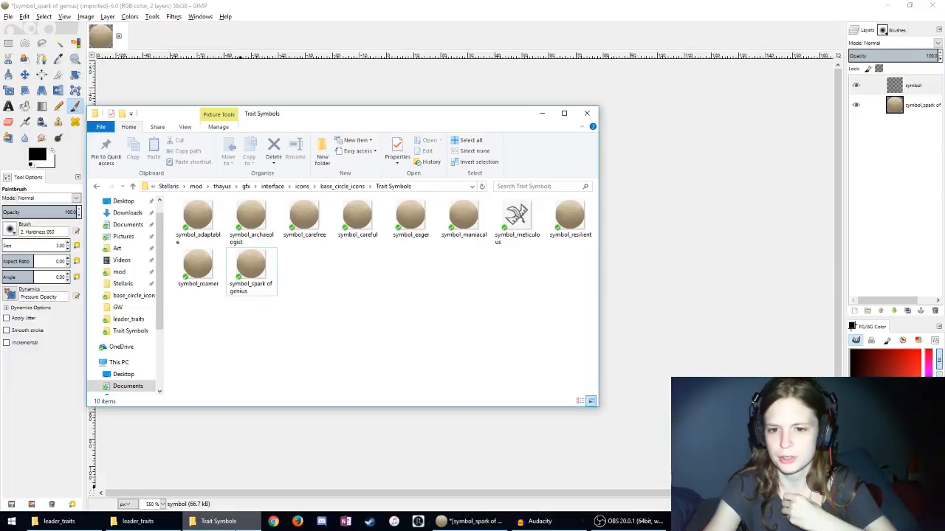
click(59, 521)
click(130, 522)
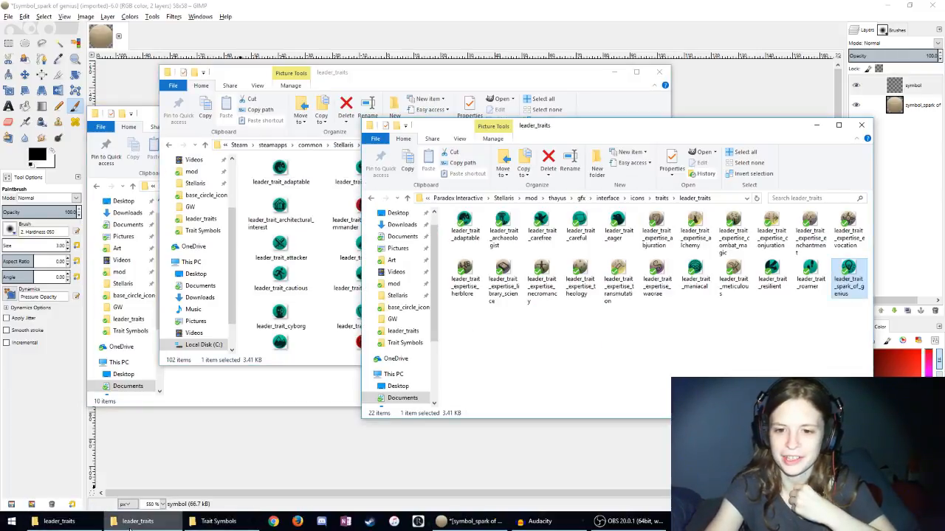
click(659, 72)
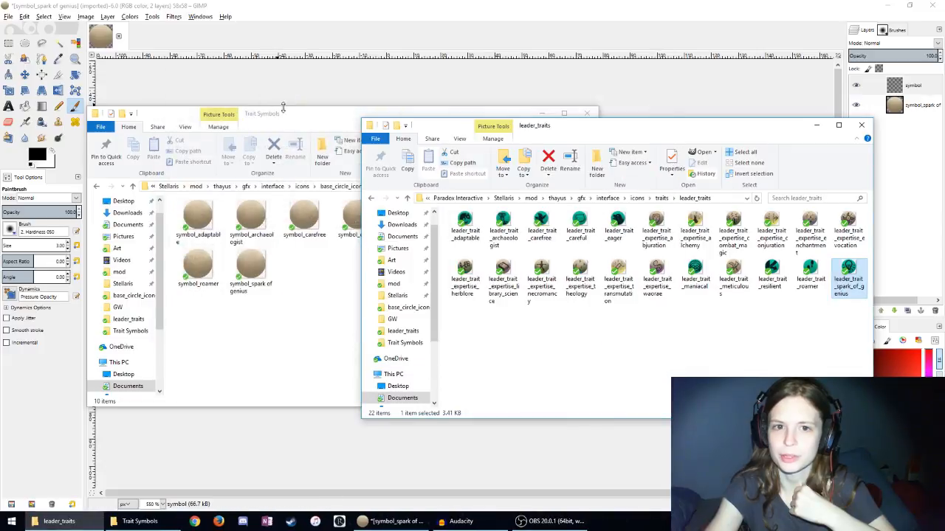
click(635, 357)
right_click(635, 356)
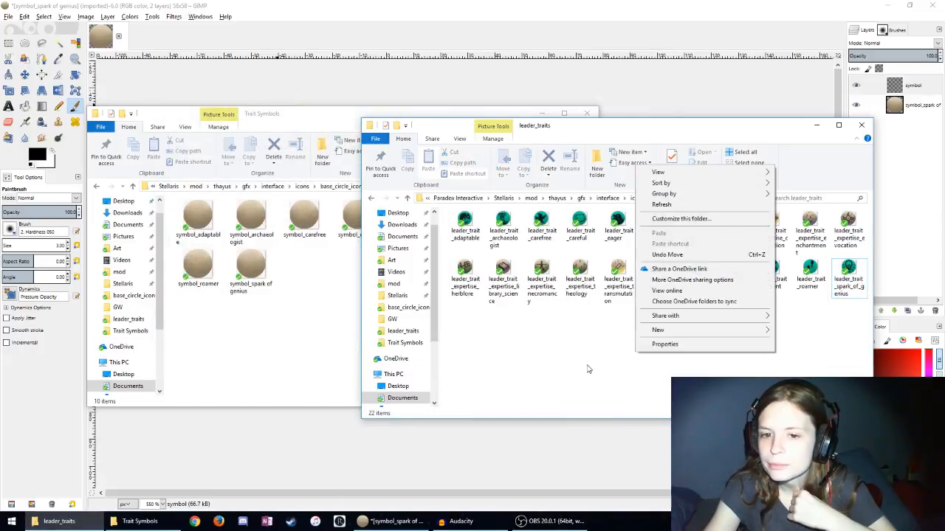
click(588, 369)
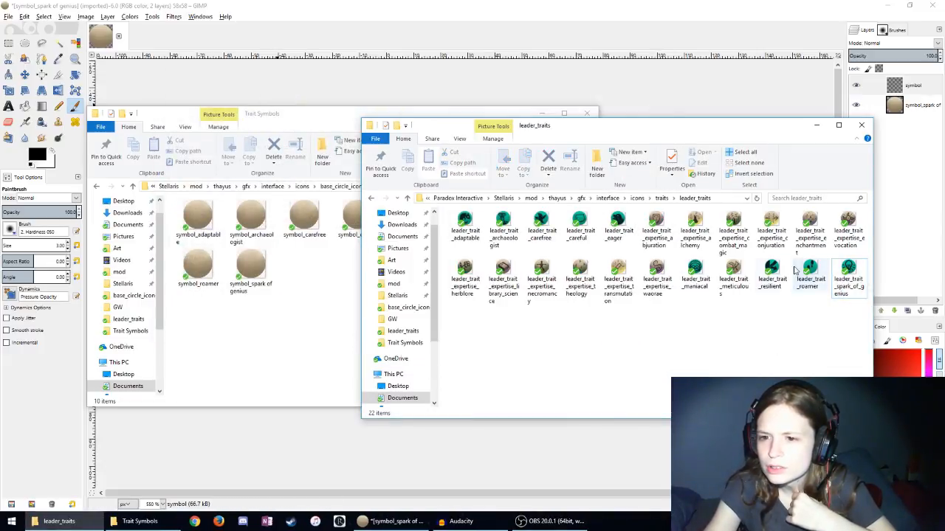
click(389, 4)
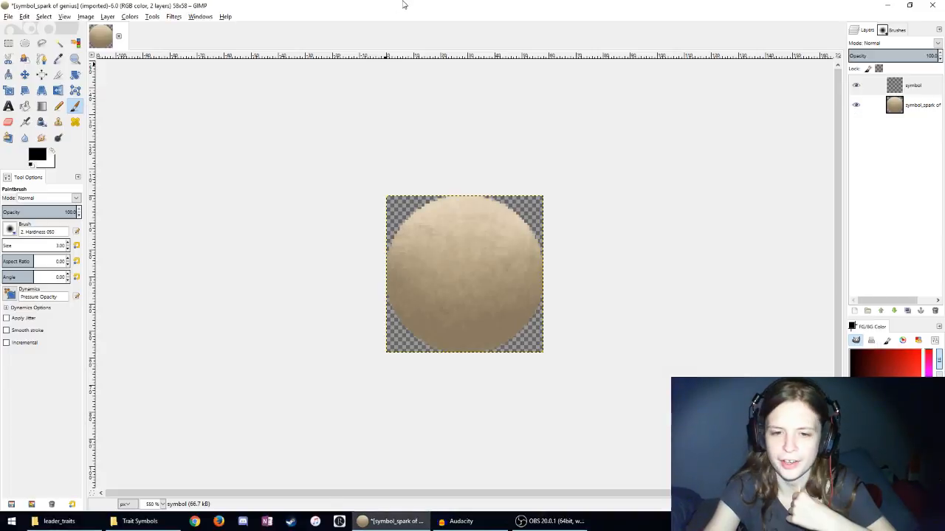
scroll(443, 229, up, 2)
mouse_move(398, 269)
mouse_down()
mouse_move(443, 180)
mouse_move(538, 322)
mouse_up()
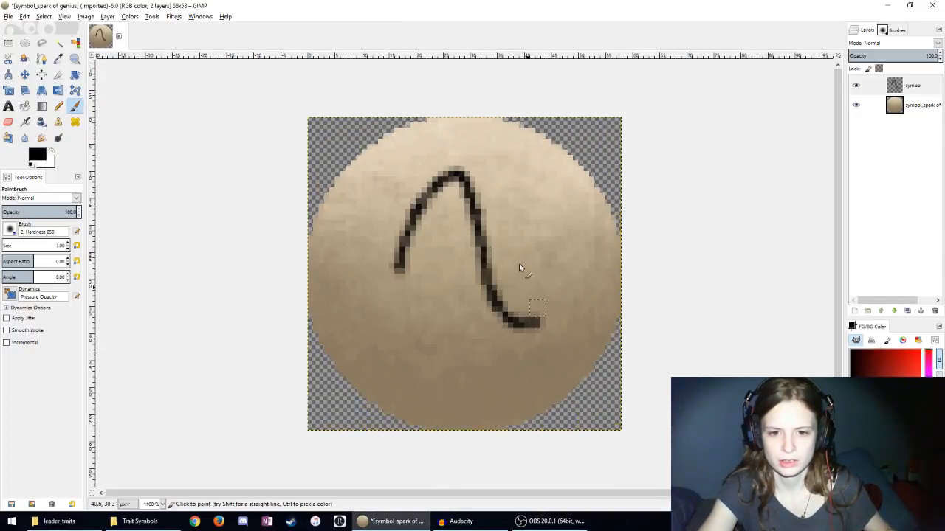
key(ctrl+z)
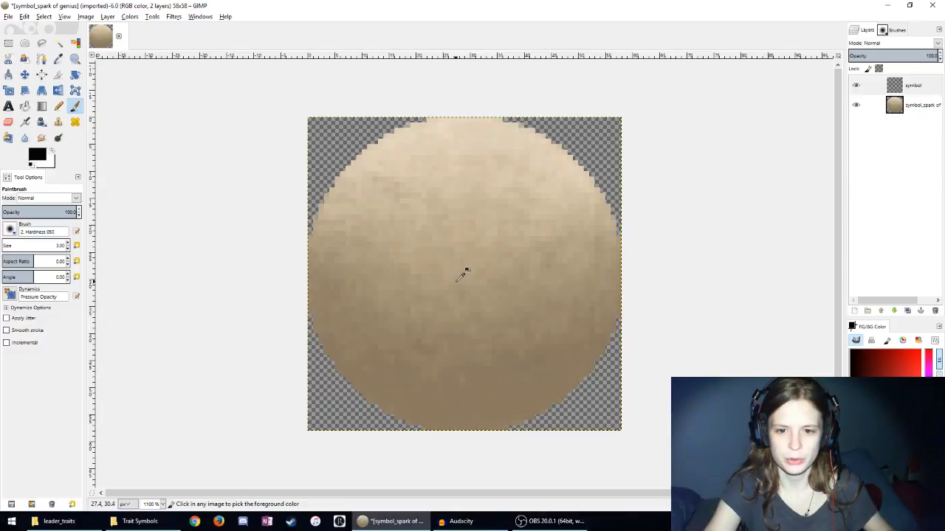
scroll(459, 278, down, 3)
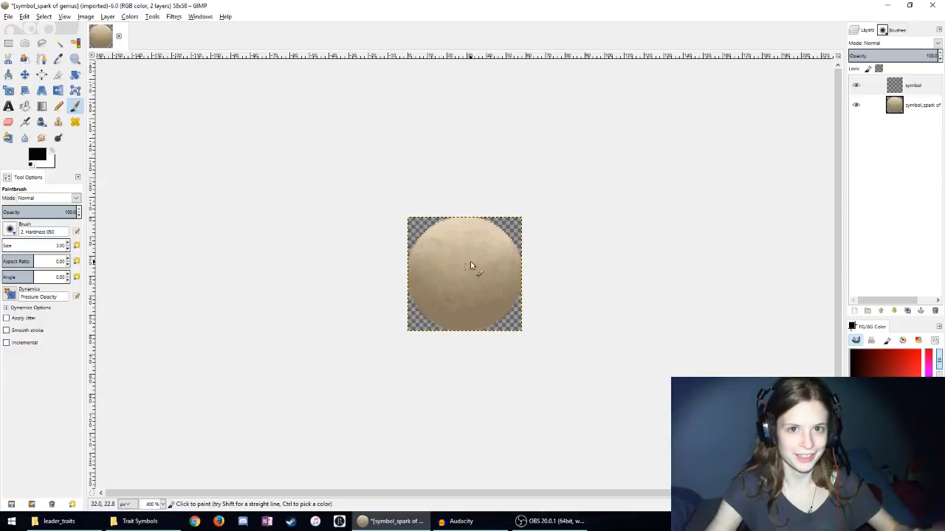
scroll(467, 263, up, 4)
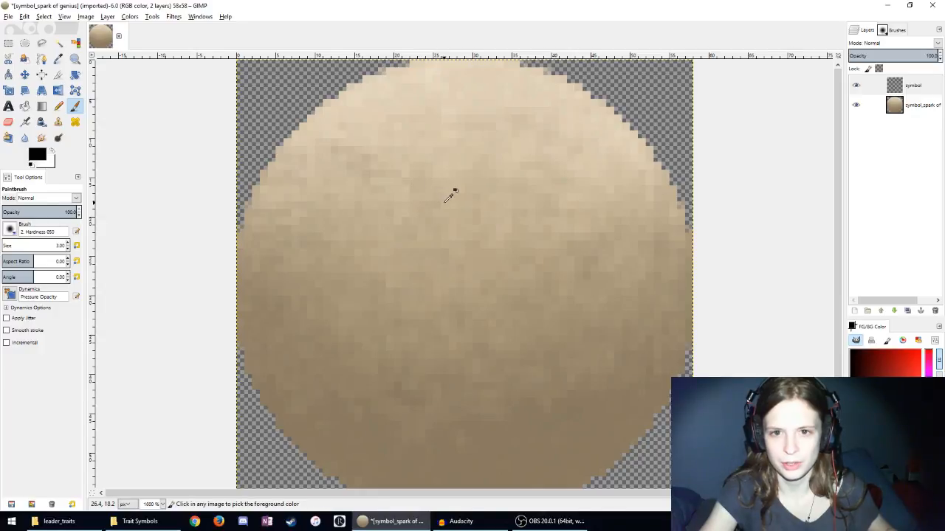
scroll(453, 195, down, 1)
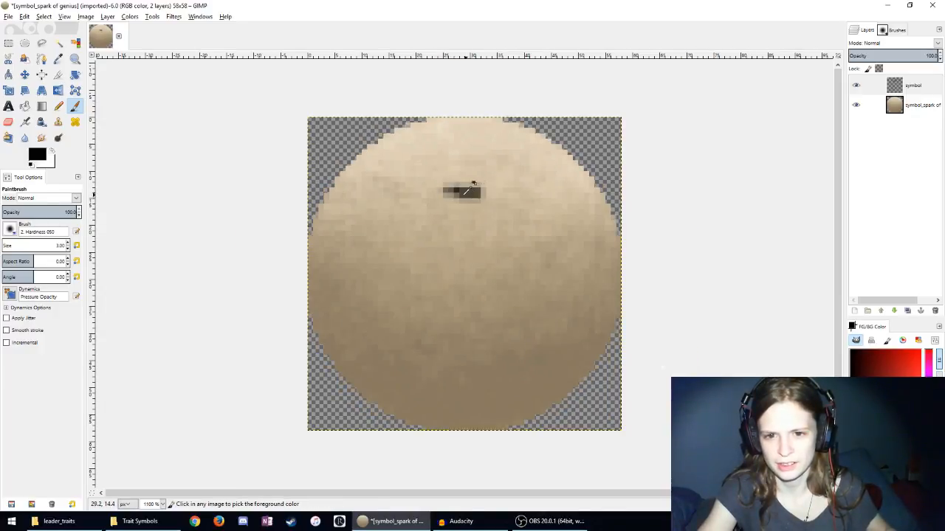
key(ctrl+z)
Step: Paint an open candle outline on the symbol layer: a short top edge and two straight vertical sides about 23 px long
mouse_move(446, 237)
mouse_down()
mouse_move(479, 241)
mouse_move(466, 240)
mouse_up()
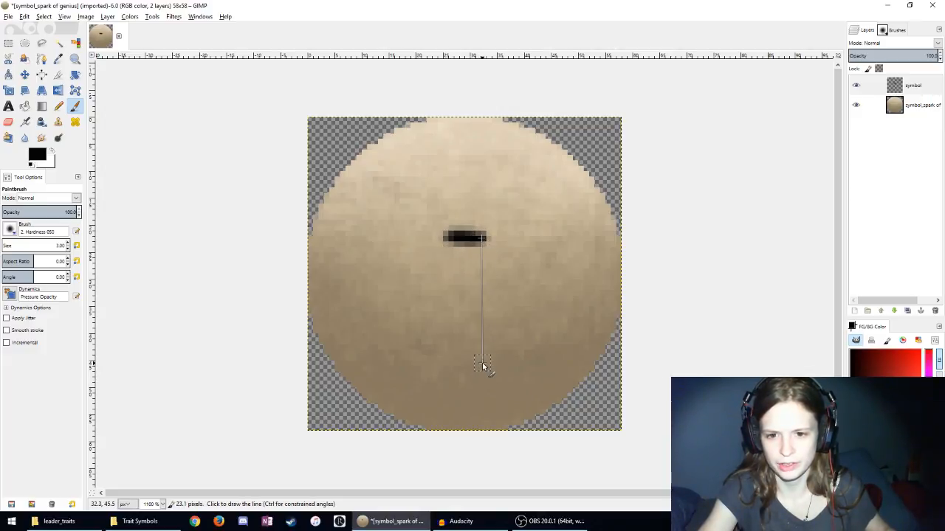
shift+click(483, 366)
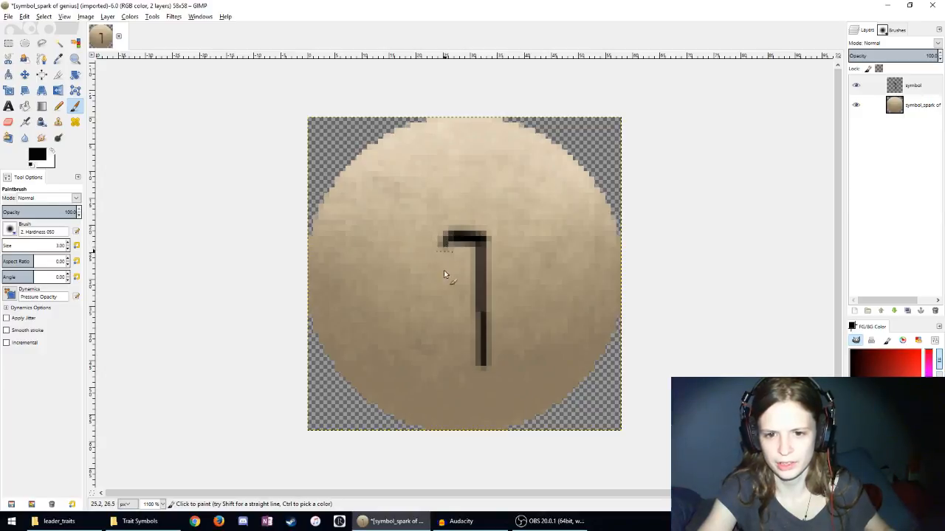
shift+click(445, 364)
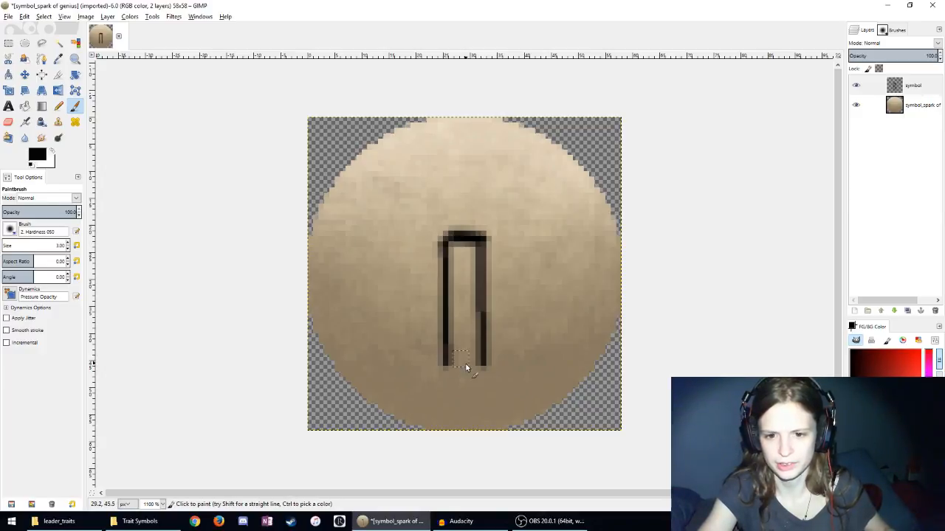
scroll(466, 364, up, 2)
mouse_move(315, 349)
mouse_down()
mouse_move(447, 351)
mouse_move(573, 339)
mouse_move(609, 332)
mouse_move(630, 318)
mouse_up()
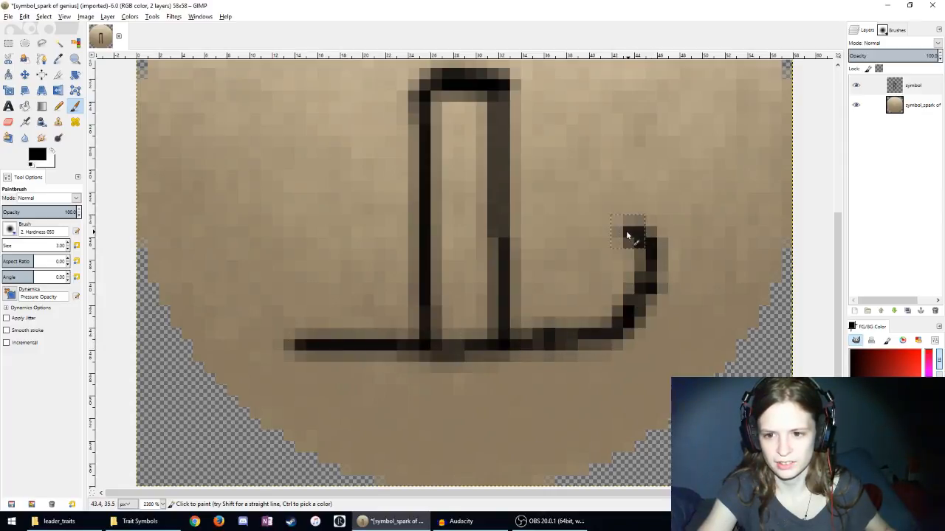
mouse_move(626, 235)
mouse_down()
mouse_move(587, 255)
mouse_move(583, 290)
mouse_move(605, 320)
mouse_up()
ctrl+scroll(601, 310, down, 3)
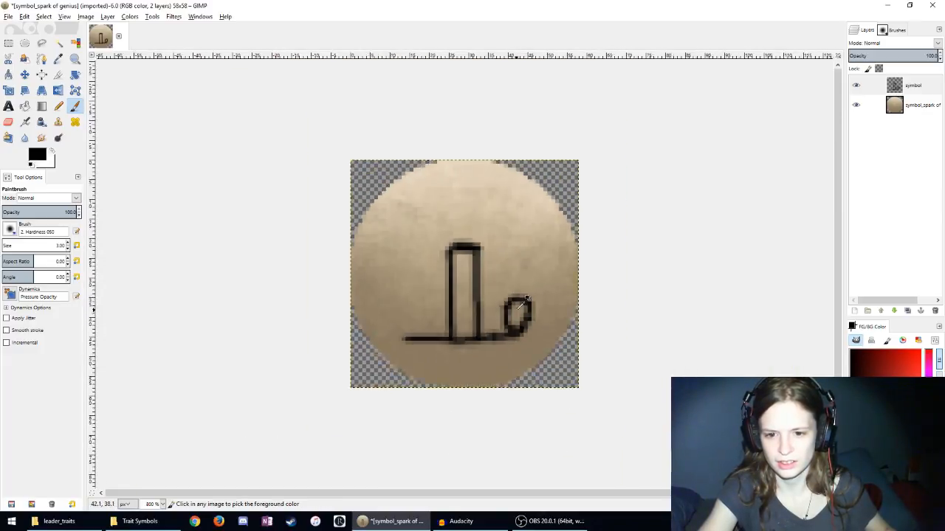
key(ctrl+z)
key(ctrl+z)
key(5)
drag(376, 396, 489, 392)
key(ctrl+z)
Step: Paint a shallow candle dish beneath the candle, with a horizontal rim running into a curled handle on the right and a flat bottom
mouse_move(377, 392)
mouse_down()
mouse_move(566, 391)
mouse_move(585, 363)
mouse_move(580, 343)
mouse_move(568, 333)
mouse_move(545, 354)
mouse_up()
key(4)
key(5)
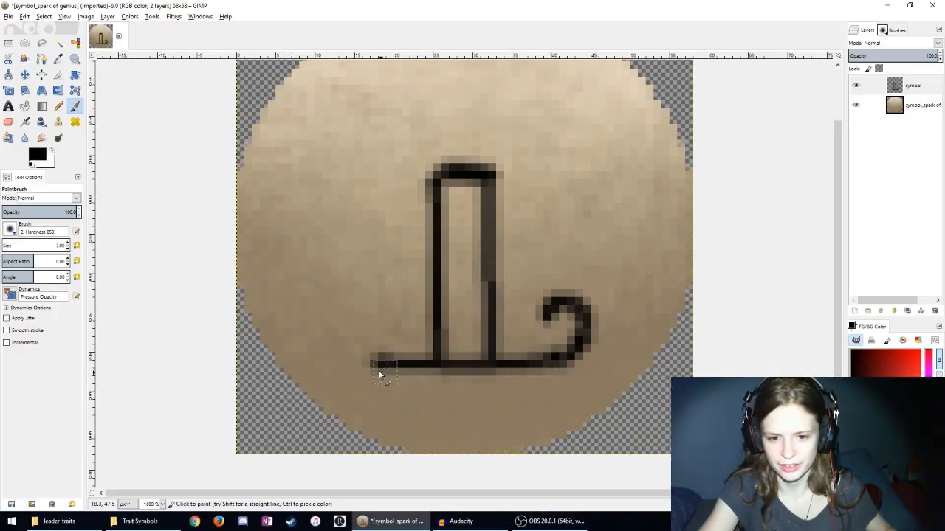
mouse_move(379, 370)
mouse_down()
mouse_move(390, 382)
mouse_move(521, 399)
mouse_move(572, 361)
mouse_up()
Step: Examine the candle and dish drawing at different zoom levels
scroll(453, 347, down, 5)
scroll(453, 348, up, 4)
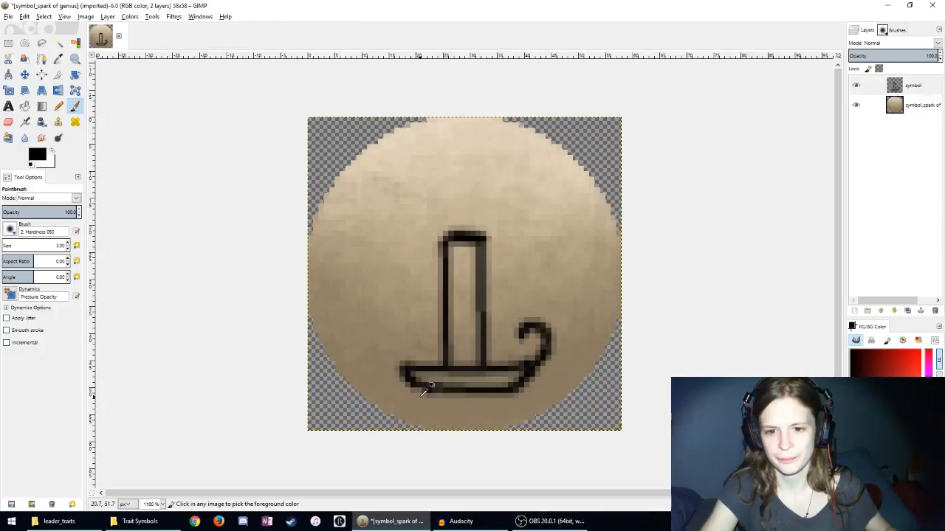
scroll(422, 394, up, 1)
scroll(401, 384, down, 3)
scroll(443, 328, up, 5)
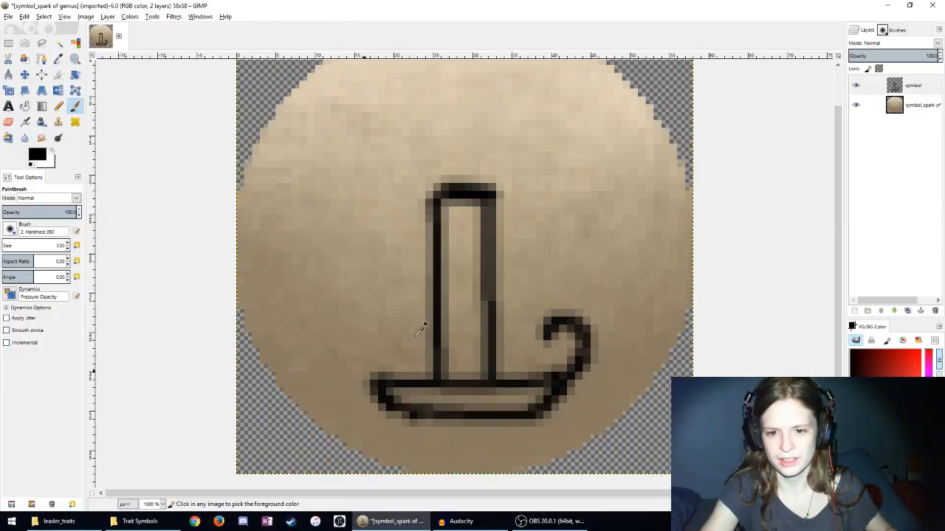
scroll(356, 313, down, 3)
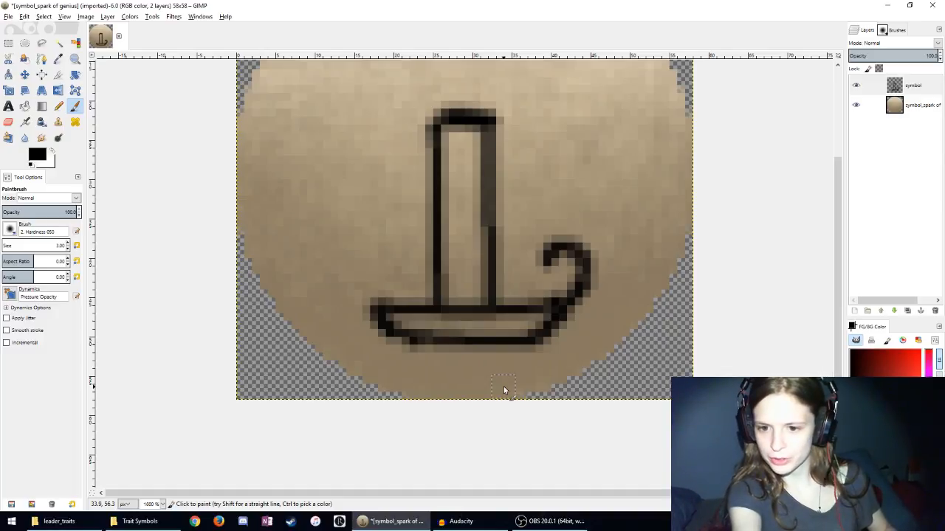
scroll(453, 232, down, 4)
scroll(513, 344, up, 4)
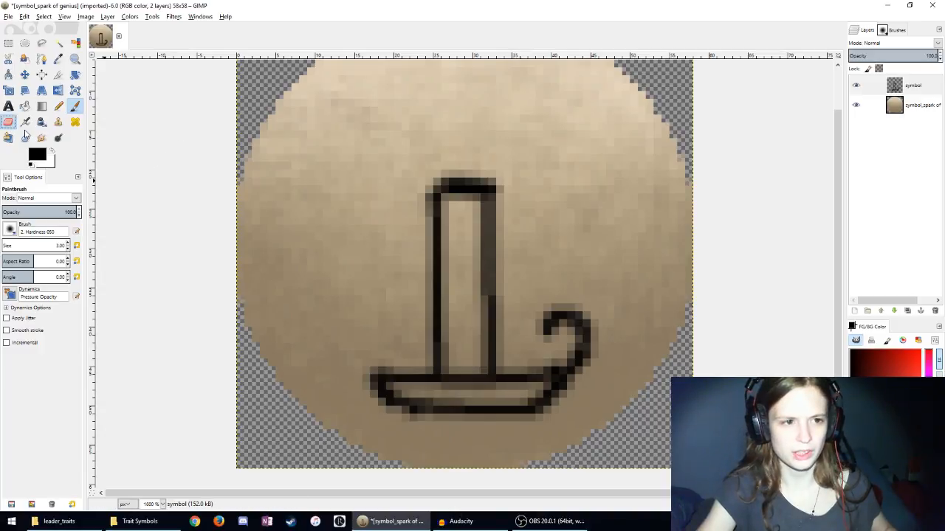
Step: Erase the curled handle from the candle dish with the Eraser at 100 opacity
click(9, 122)
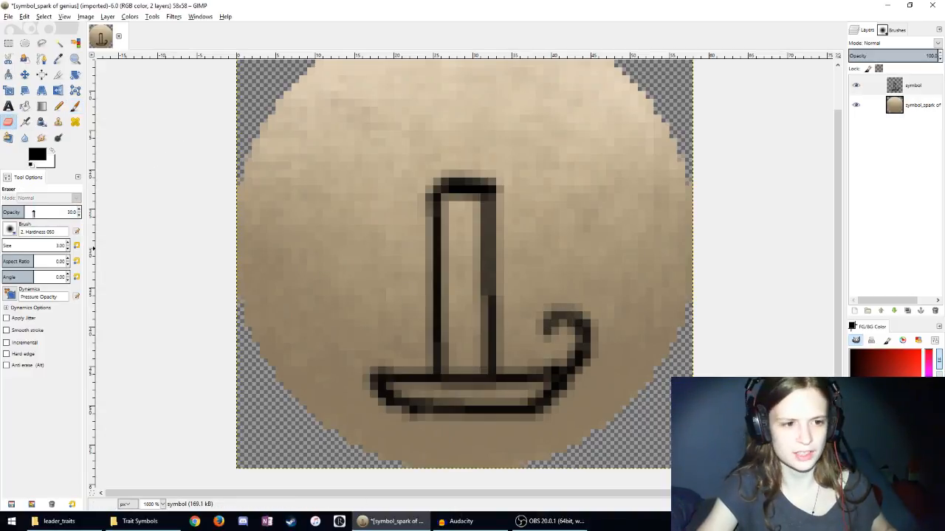
drag(30, 212, 81, 211)
mouse_move(531, 338)
mouse_down()
mouse_move(567, 328)
mouse_move(586, 295)
mouse_up()
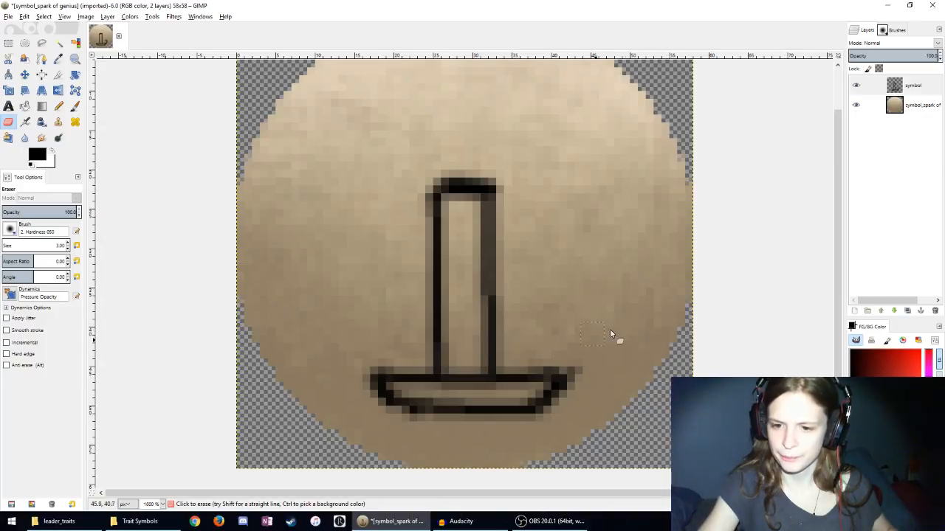
Step: Place a vertical guide at about x = 28 px through the candle and move the symbol layer about 1 px to the left
scroll(590, 333, down, 3)
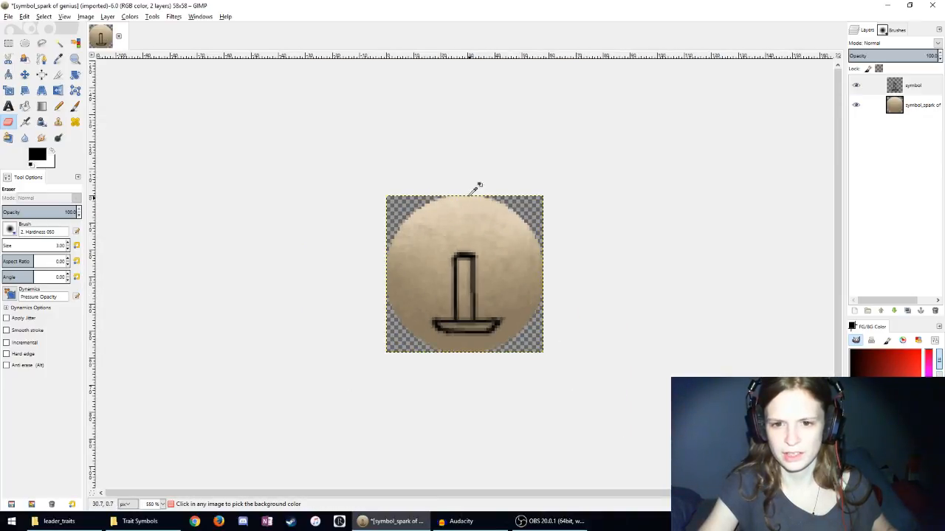
scroll(472, 185, up, 3)
scroll(472, 185, down, 3)
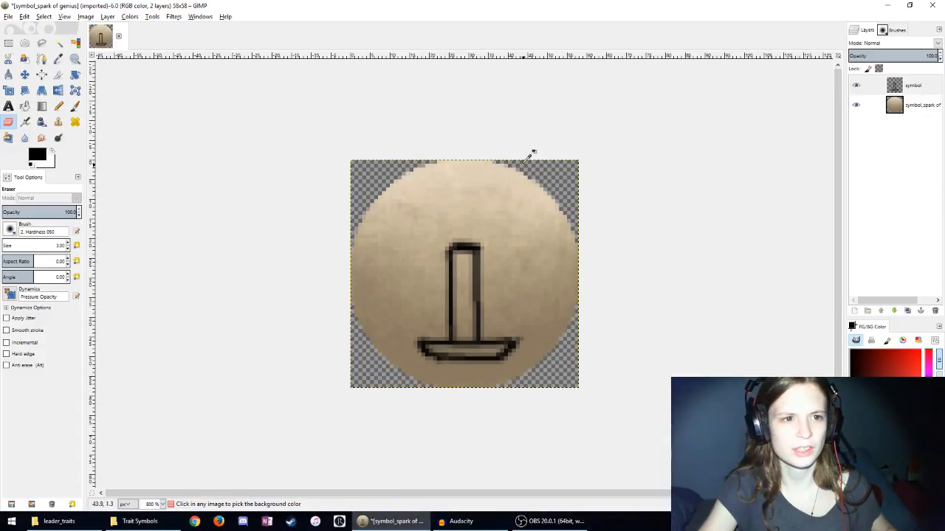
scroll(528, 157, up, 2)
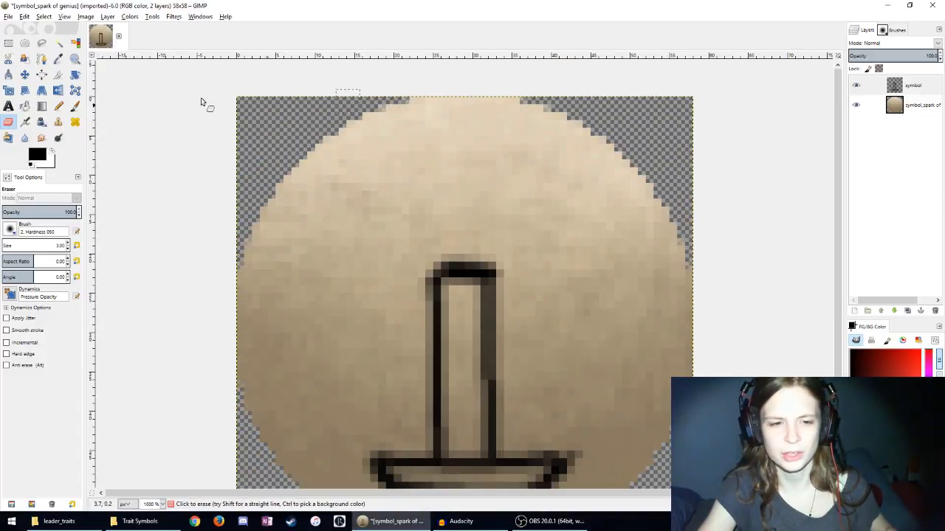
drag(92, 101, 456, 135)
scroll(466, 272, down, 2)
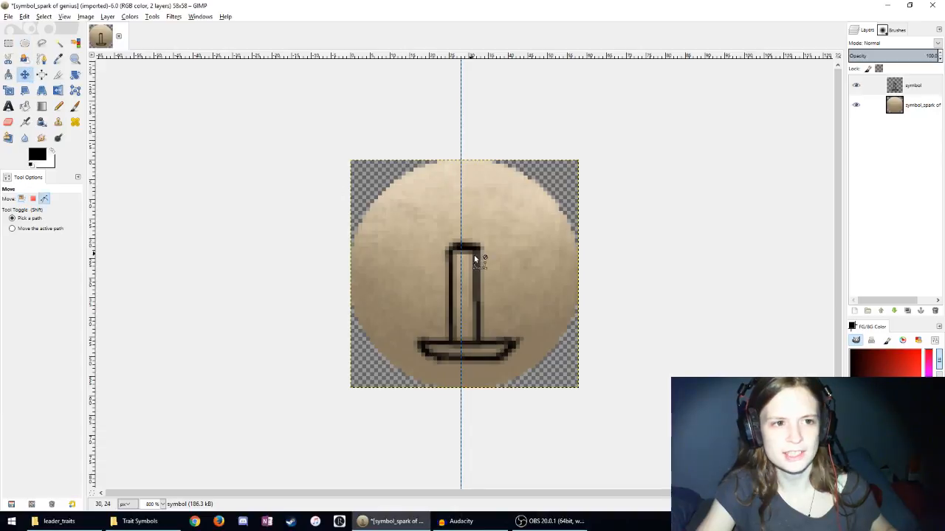
scroll(477, 255, up, 1)
click(471, 242)
drag(471, 241, 466, 240)
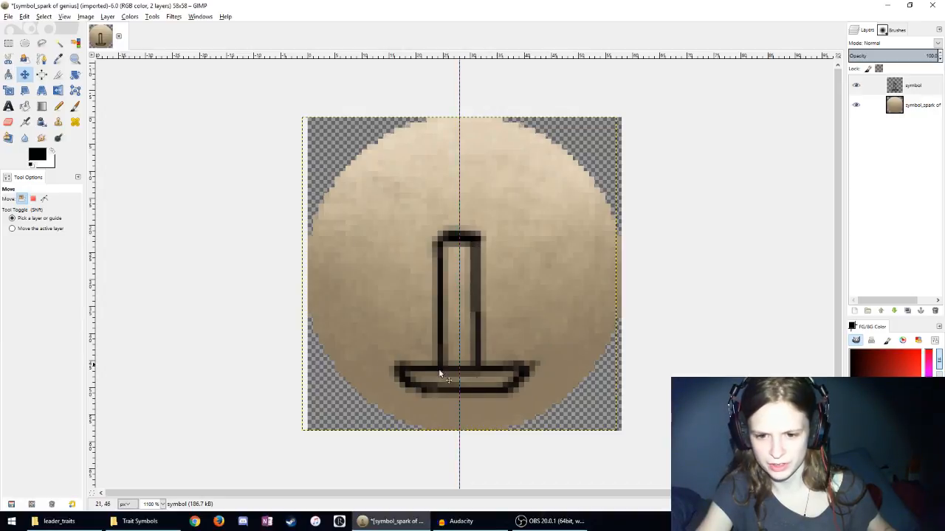
Step: Erase the stray pixels at the right tip of the candle dish's rim
scroll(435, 402, up, 2)
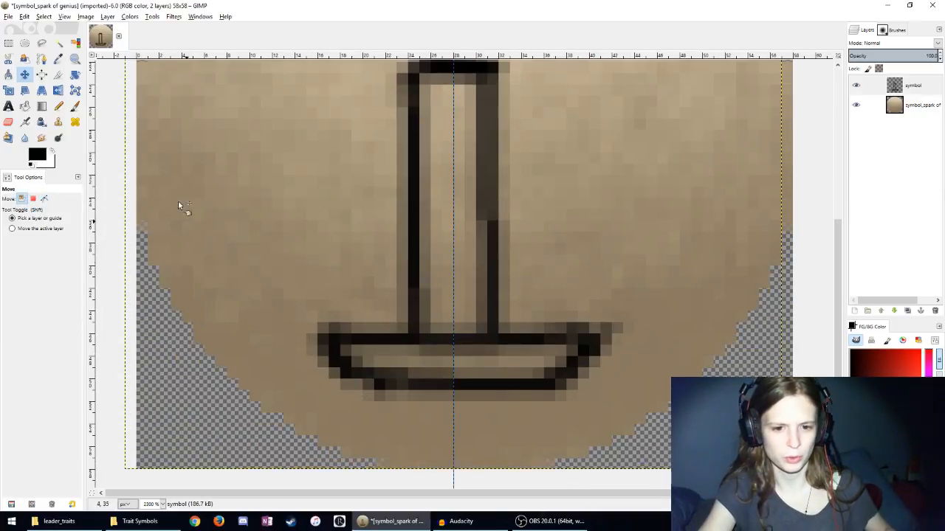
click(9, 122)
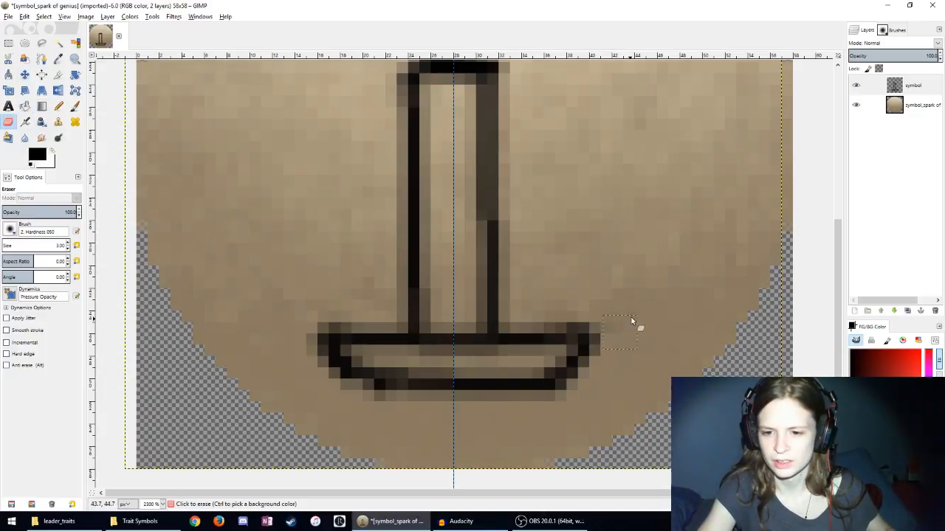
Step: Erase along the right end and lower edge of the candle holder's dish, undoing the last stroke
drag(631, 322, 551, 402)
mouse_move(590, 347)
mouse_down()
mouse_move(542, 399)
mouse_move(547, 379)
mouse_move(596, 337)
mouse_move(565, 375)
mouse_move(512, 384)
mouse_up()
key(p)
key(ctrl+z)
scroll(251, 316, down, 5)
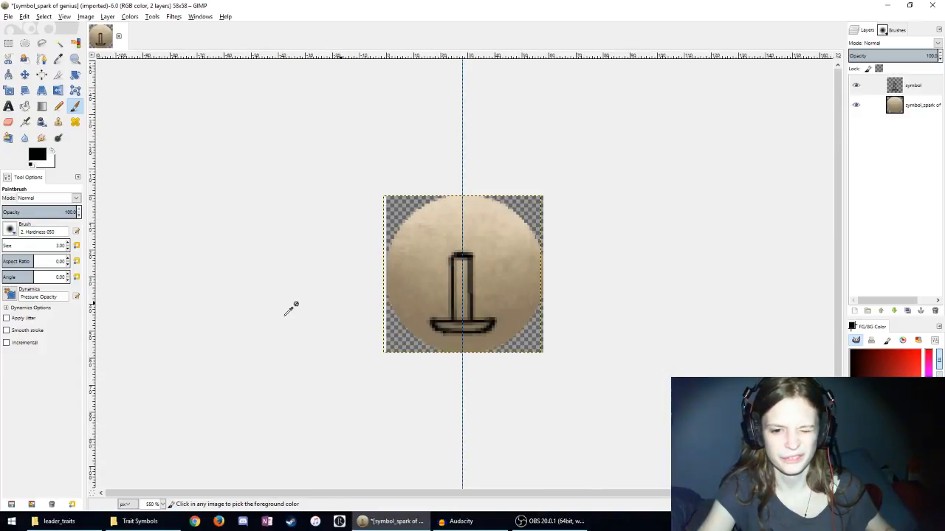
scroll(291, 305, down, 3)
scroll(325, 284, up, 4)
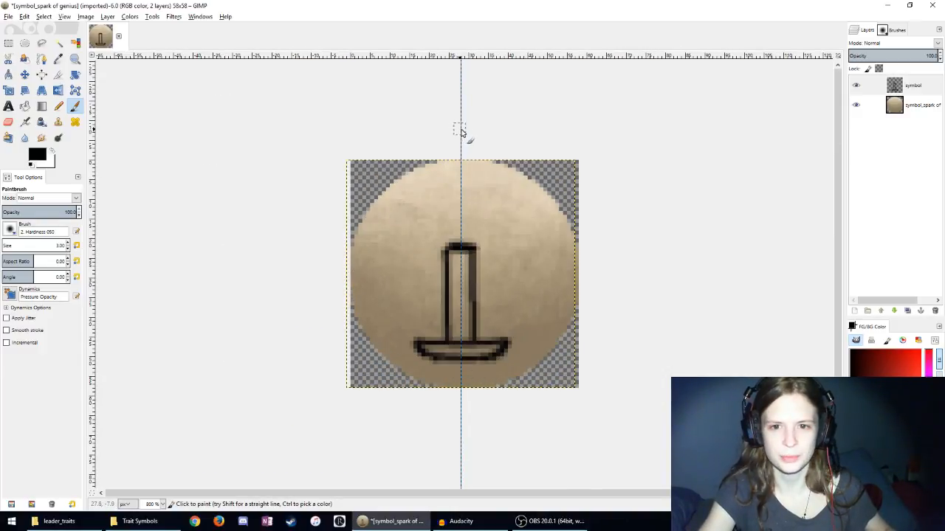
Step: Fit the symbol layer to the image size and remove the vertical guide from the canvas
click(64, 16)
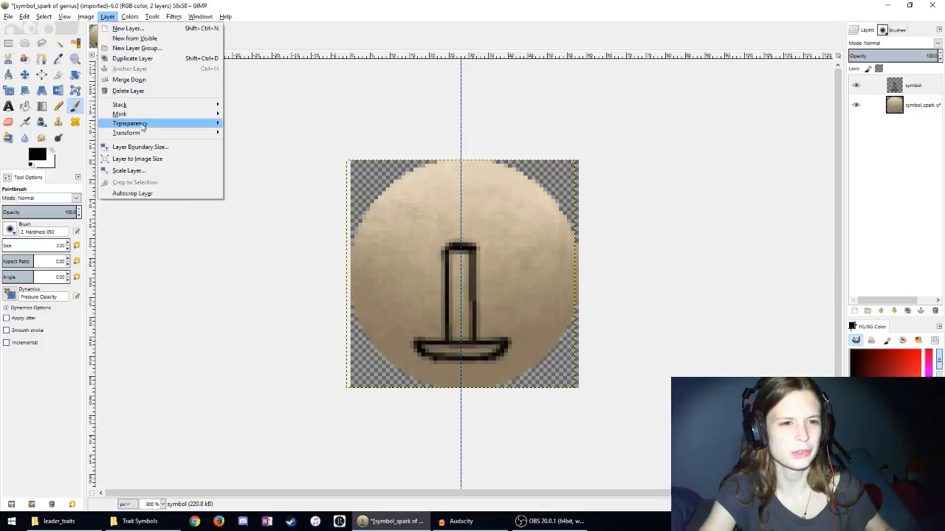
click(107, 16)
click(147, 159)
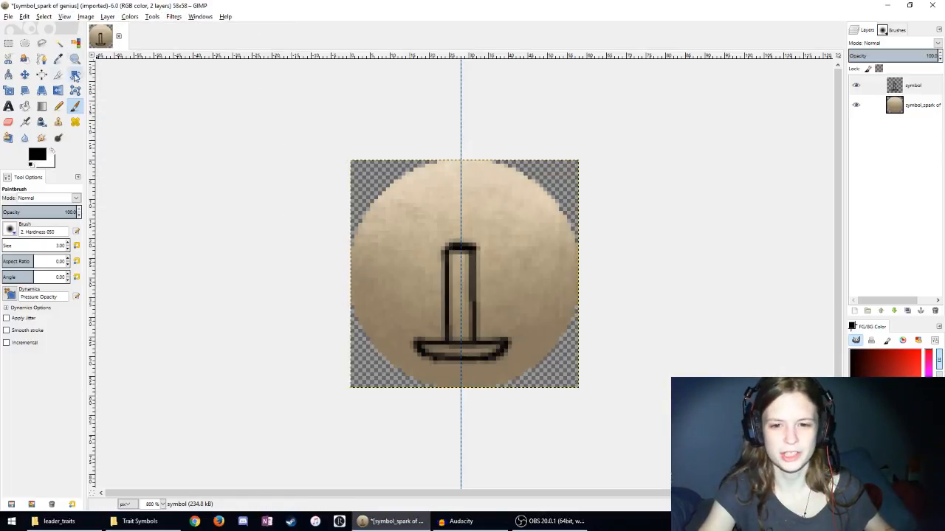
click(27, 75)
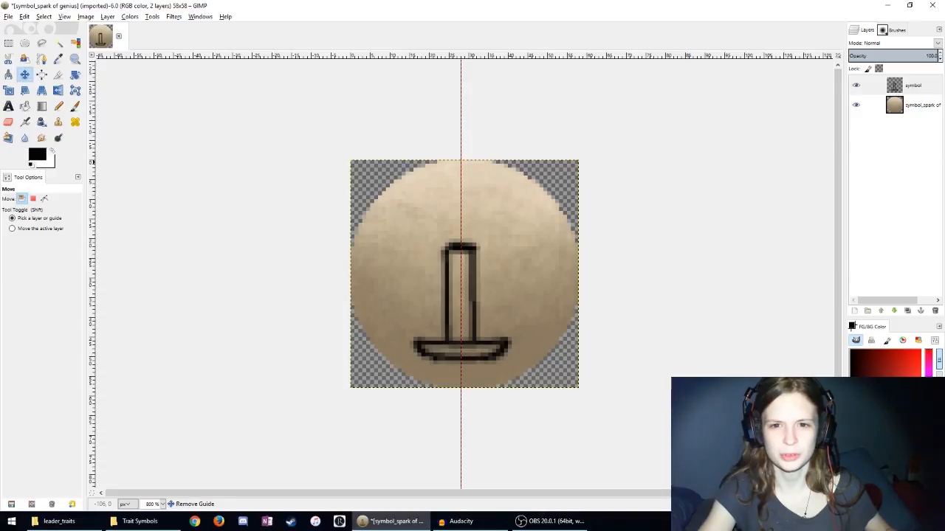
drag(460, 150, 109, 151)
Step: Set the paintbrush size to 2 and try a short vertical wick stroke above the candle, undoing the stroke
click(75, 105)
scroll(455, 268, down, 4)
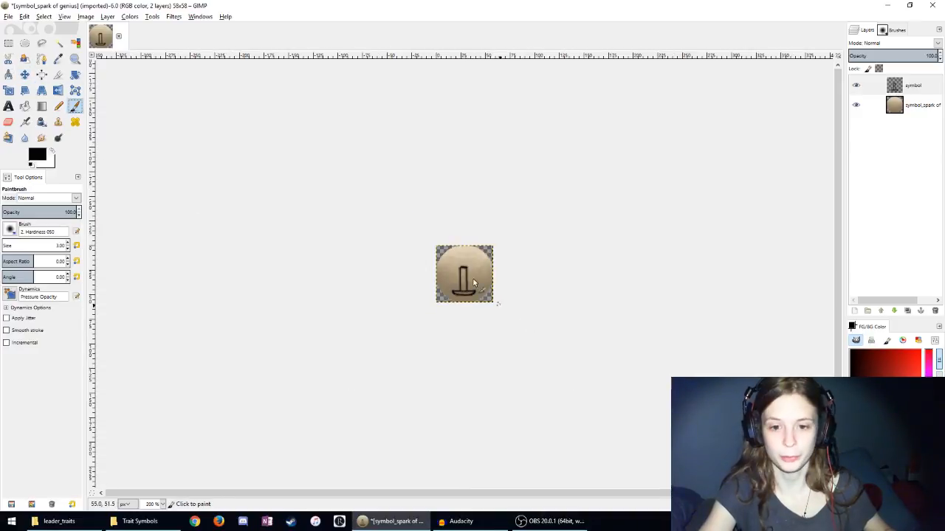
scroll(453, 250, up, 6)
scroll(470, 216, up, 2)
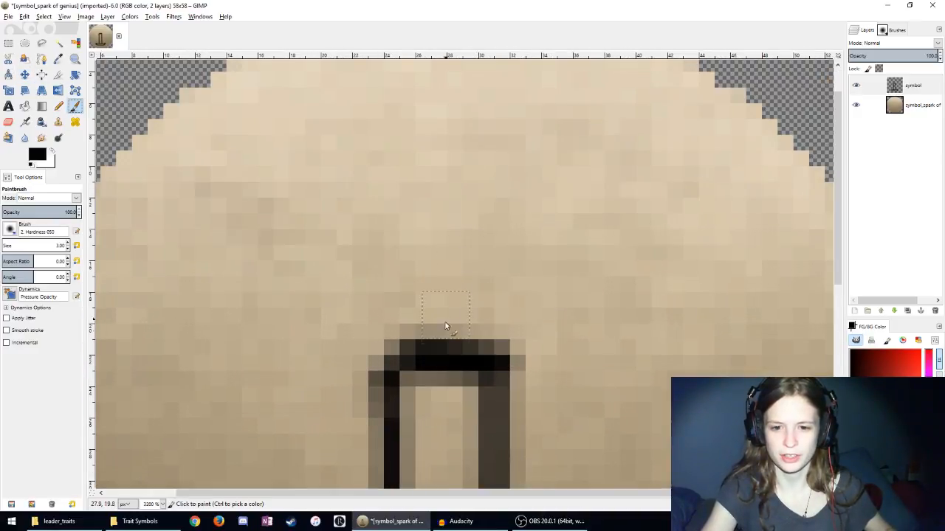
mouse_move(28, 177)
mouse_down()
mouse_move(116, 261)
mouse_move(472, 284)
mouse_move(51, 265)
mouse_up()
drag(445, 358, 448, 281)
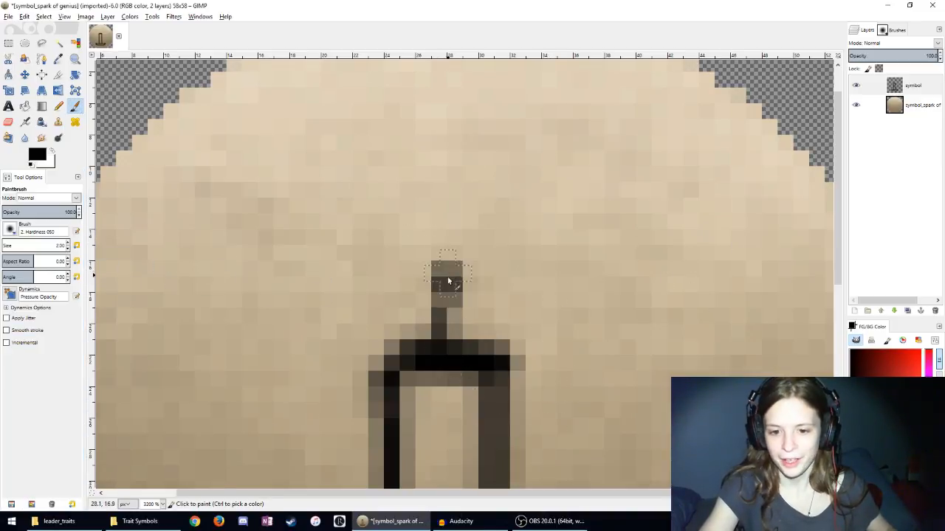
key(ctrl+z)
Step: Try painting a large teardrop-shaped flame outline above the candle, joined to its top by a short wick
mouse_move(423, 318)
mouse_down()
mouse_move(377, 293)
mouse_move(369, 262)
mouse_move(410, 200)
mouse_move(421, 158)
mouse_move(406, 88)
mouse_up()
scroll(406, 88, down, 3)
scroll(465, 126, up, 2)
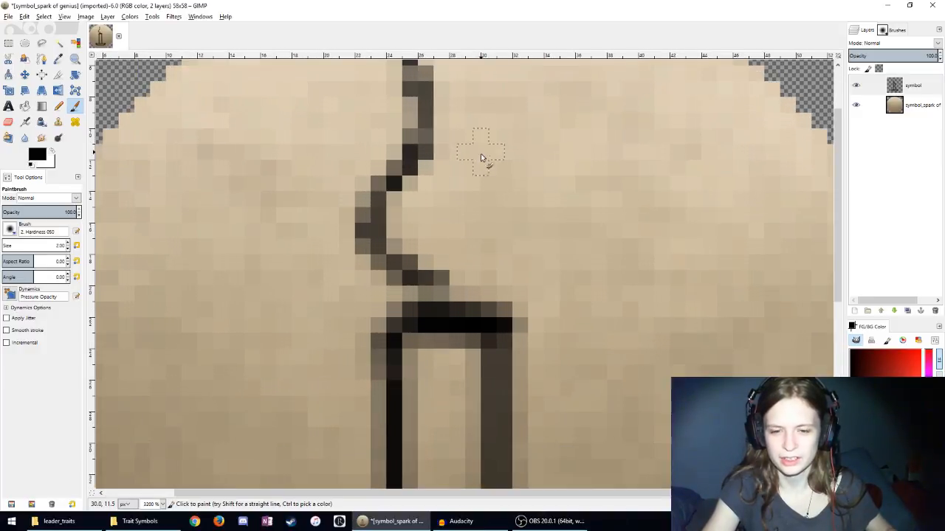
scroll(481, 158, up, 1)
mouse_move(419, 144)
mouse_down()
mouse_move(508, 260)
mouse_move(502, 323)
mouse_move(484, 348)
mouse_move(441, 369)
mouse_up()
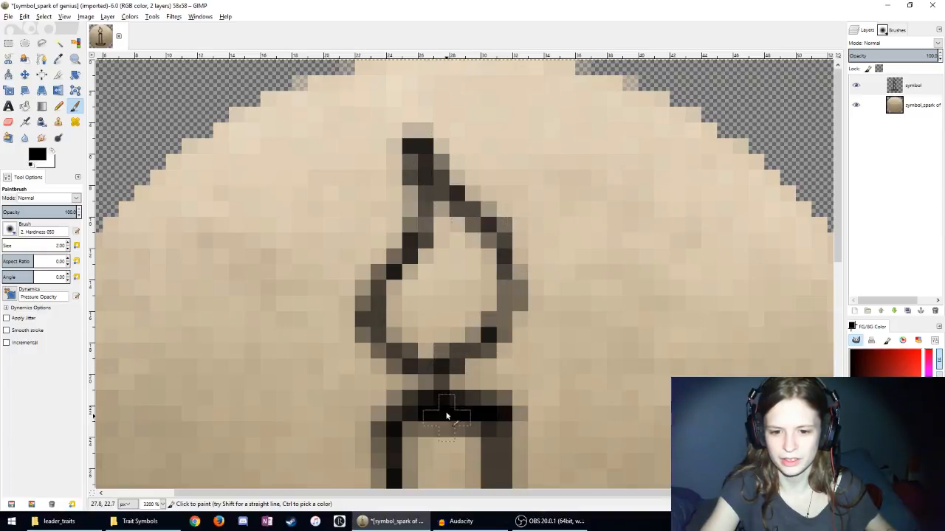
scroll(445, 418, down, 5)
scroll(460, 196, up, 6)
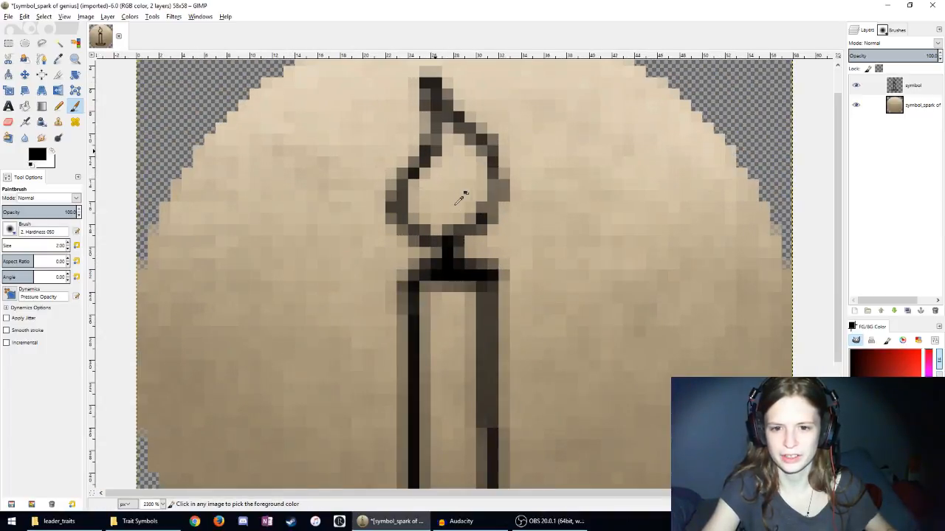
scroll(466, 214, down, 3)
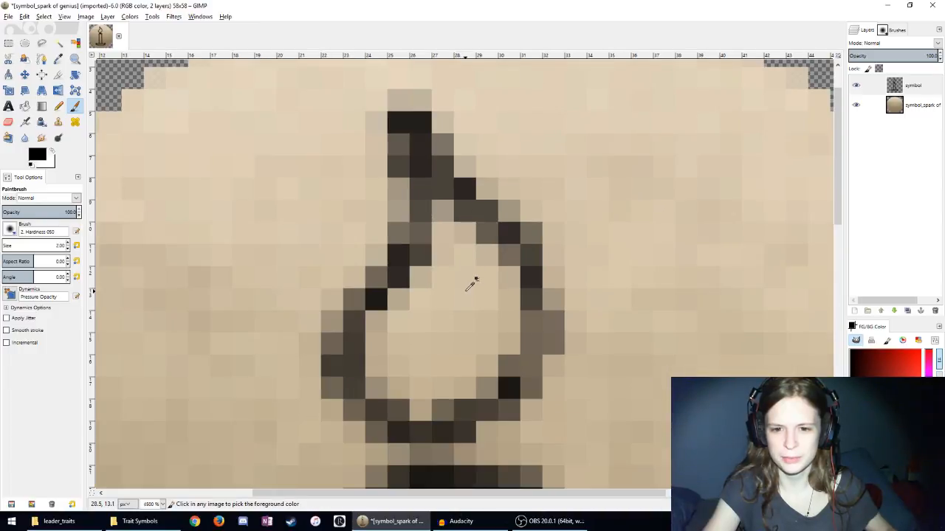
Step: Paint a smaller, narrower flame outline with a curved tip above the candle, undoing the wick stroke beneath it
scroll(467, 294, up, 2)
mouse_move(436, 372)
mouse_down()
mouse_move(412, 355)
mouse_move(398, 316)
mouse_move(440, 280)
mouse_move(454, 232)
mouse_move(436, 177)
mouse_move(497, 263)
mouse_move(503, 302)
mouse_move(475, 352)
mouse_move(445, 364)
mouse_move(452, 428)
mouse_up()
scroll(452, 428, down, 6)
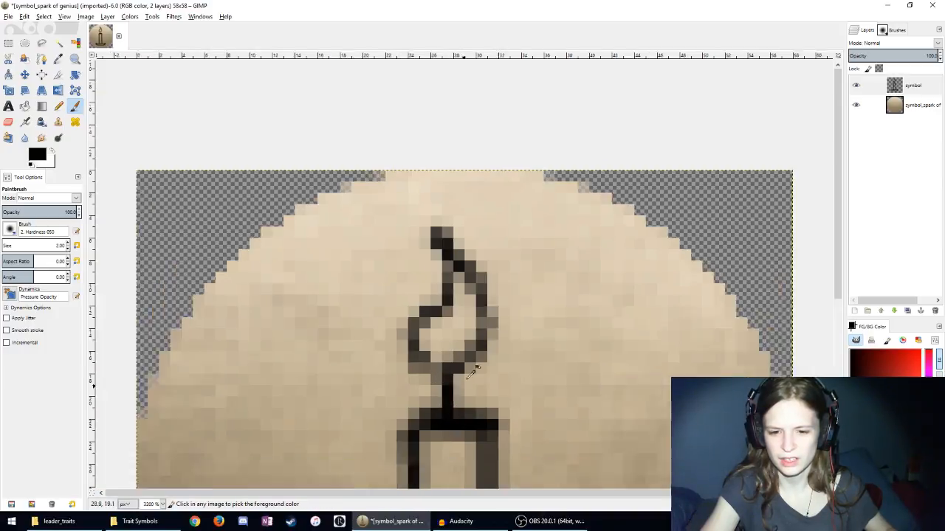
scroll(465, 241, up, 6)
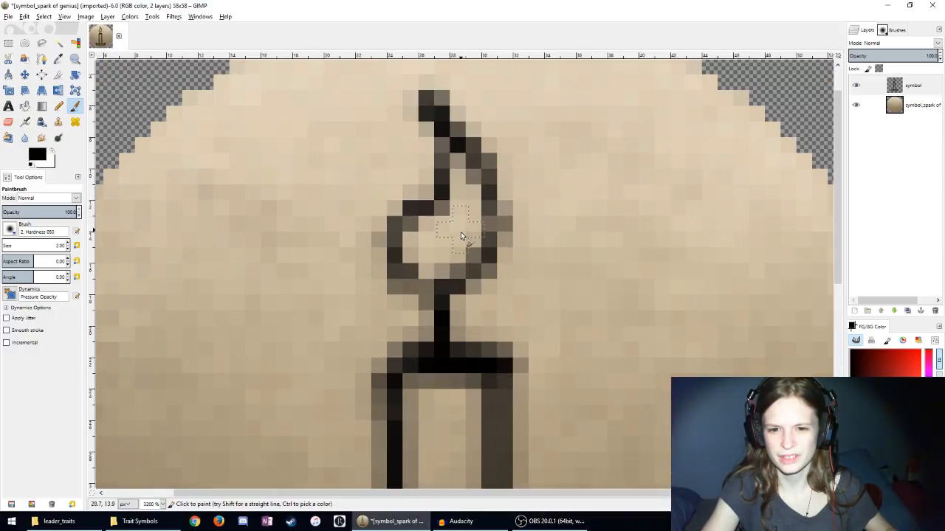
key(ctrl+z)
Step: Cut out the flame with a freehand selection, paste it, move it 2 pixels down toward the candle and anchor it
key(f)
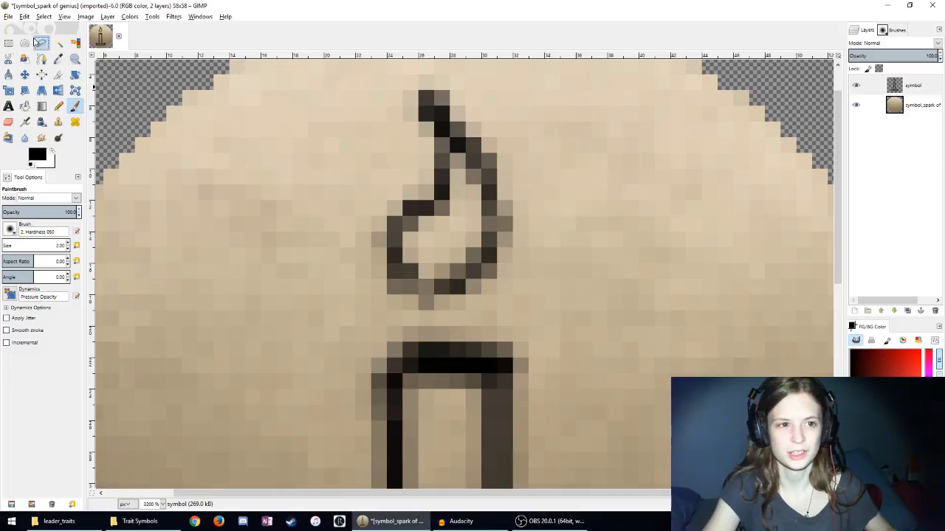
scroll(467, 264, up, 2)
mouse_move(468, 365)
mouse_down()
mouse_move(321, 341)
mouse_move(344, 117)
mouse_move(556, 172)
mouse_move(462, 364)
mouse_up()
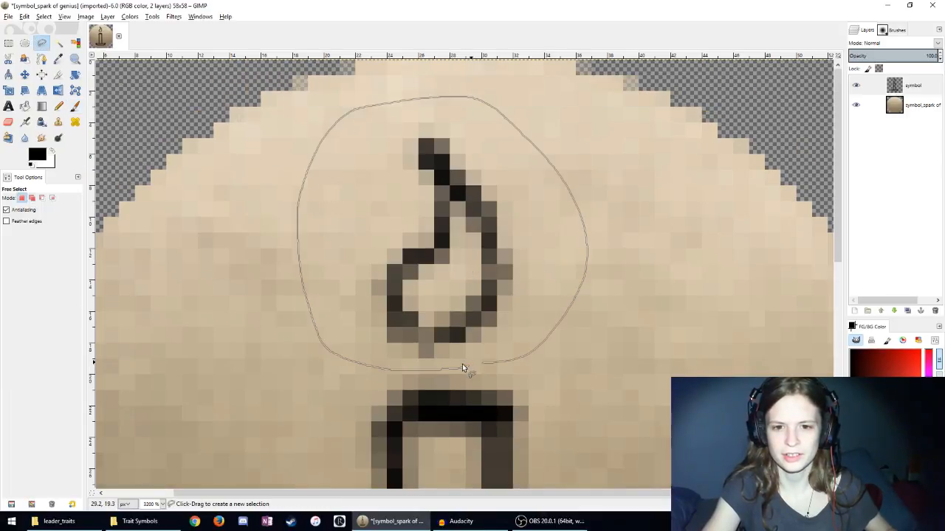
key(Return)
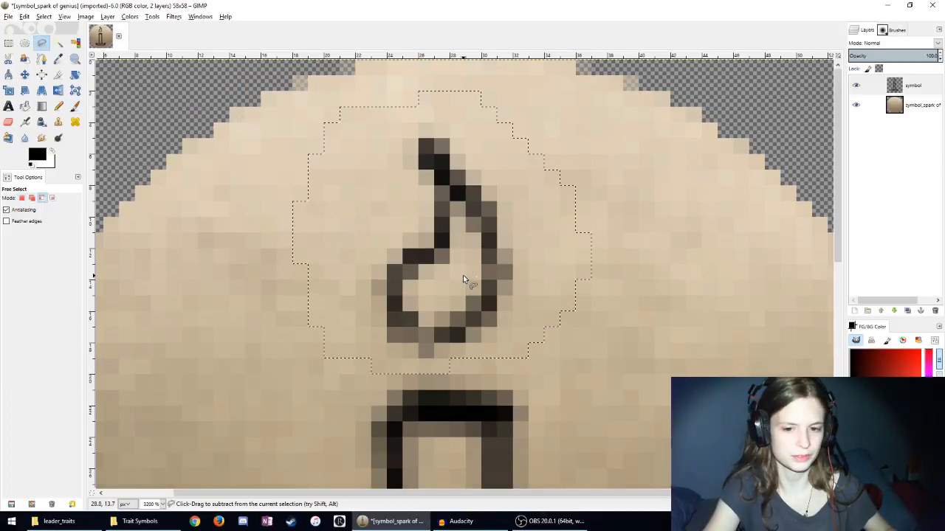
key(ctrl+x)
key(ctrl+v)
key(m)
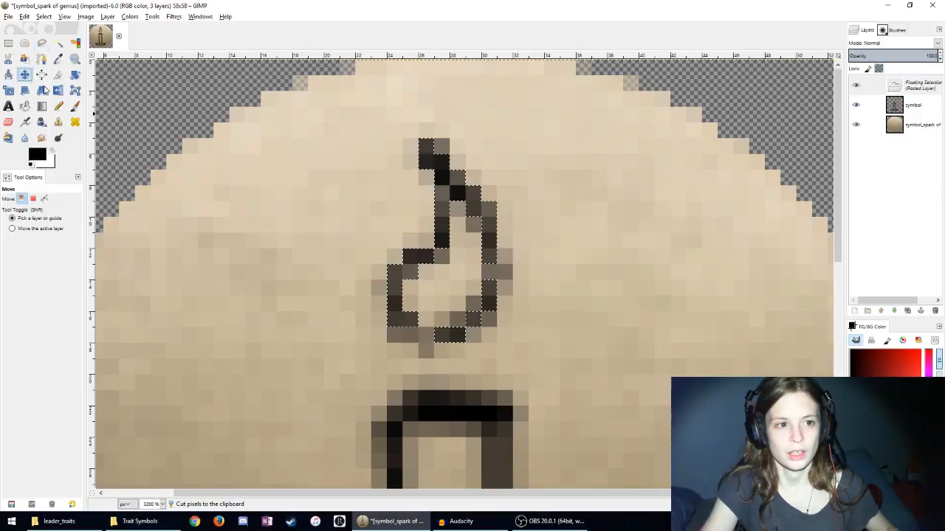
key(Down)
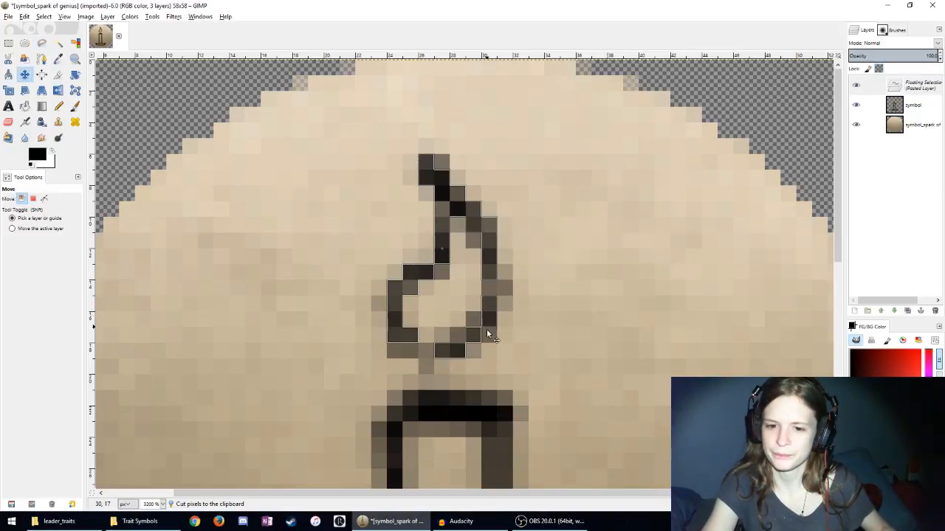
key(Down)
click(736, 229)
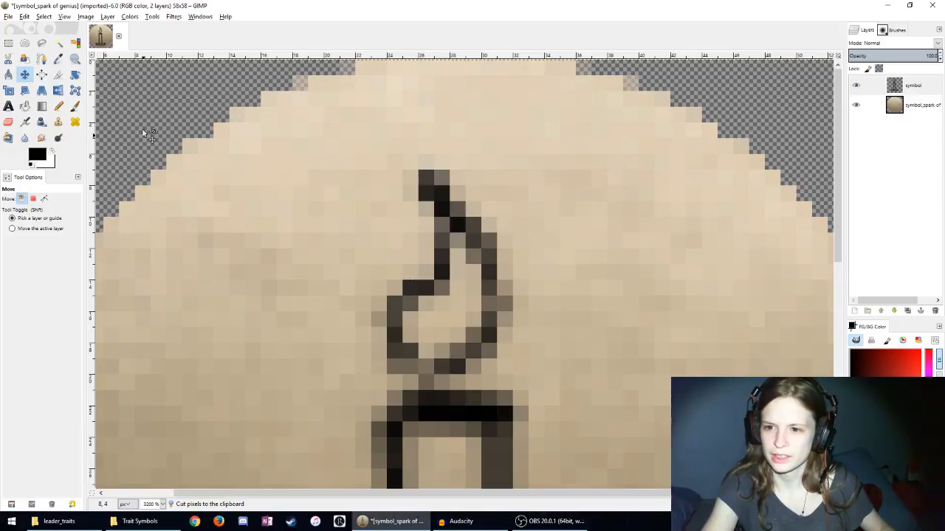
Step: Paint a short black wick joining the bottom of the flame to the top of the candle
click(75, 107)
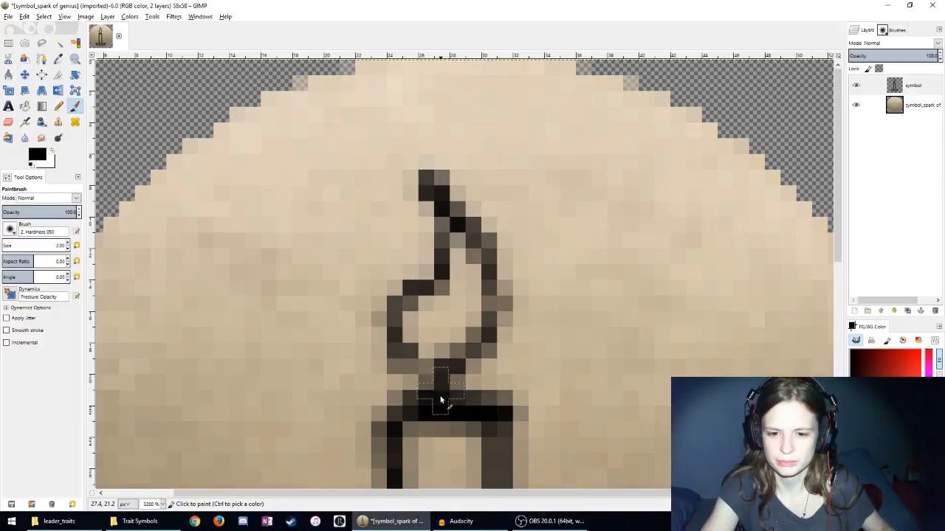
scroll(438, 401, down, 9)
scroll(445, 299, up, 4)
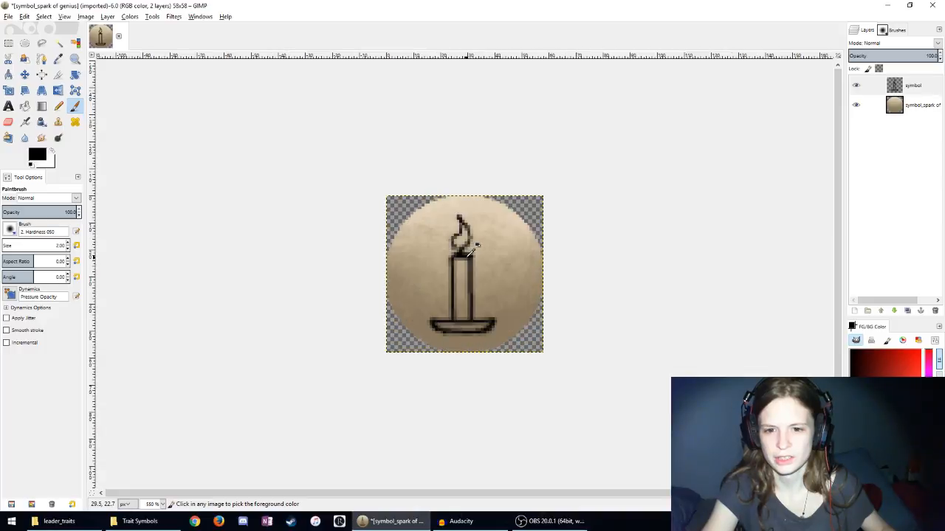
Step: Darken and smooth the flame's outline in black along its left and right sides and up to the tip
scroll(426, 286, up, 7)
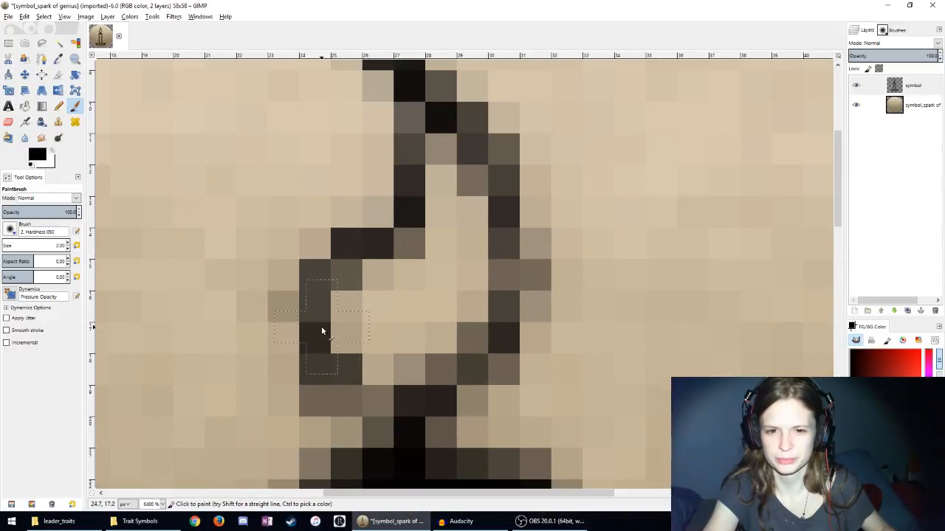
mouse_move(348, 378)
mouse_down()
mouse_move(308, 312)
mouse_move(365, 263)
mouse_move(401, 200)
mouse_up()
scroll(421, 207, down, 1)
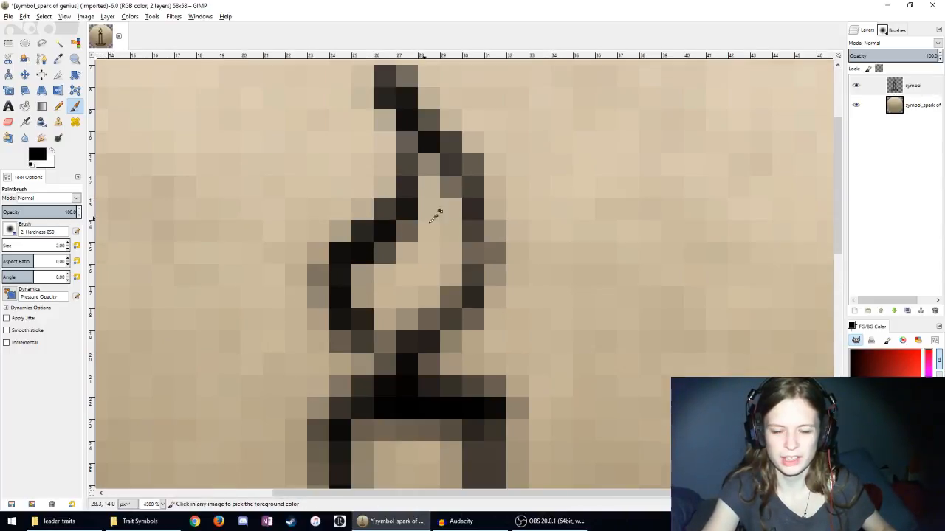
mouse_move(399, 303)
mouse_down()
mouse_move(396, 236)
mouse_move(374, 194)
mouse_move(416, 237)
mouse_move(463, 313)
mouse_move(473, 391)
mouse_move(457, 435)
mouse_move(429, 459)
mouse_move(353, 436)
mouse_up()
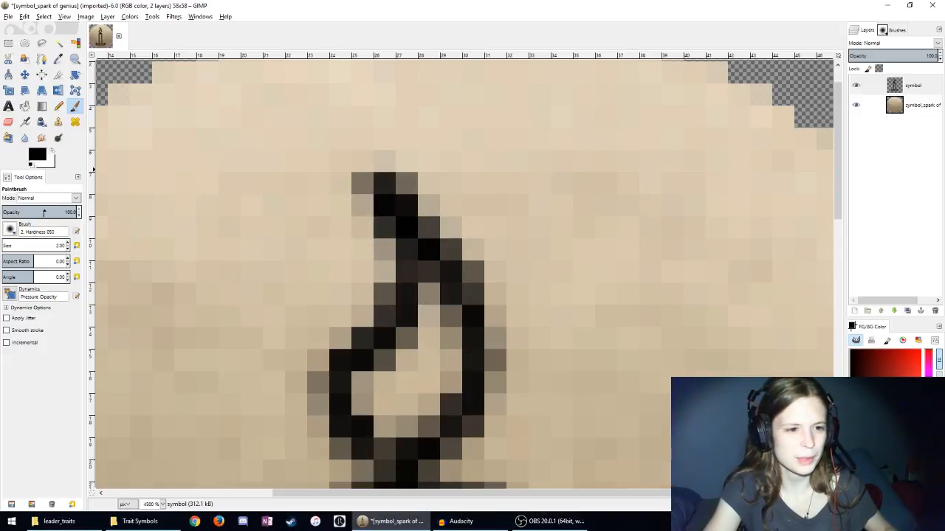
Step: Shade the flame's interior with translucent black and paint a short shadow stripe inside the candle's upper left part
mouse_move(414, 373)
mouse_down()
mouse_move(398, 398)
mouse_move(386, 386)
mouse_move(442, 359)
mouse_move(430, 295)
mouse_up()
scroll(430, 295, down, 7)
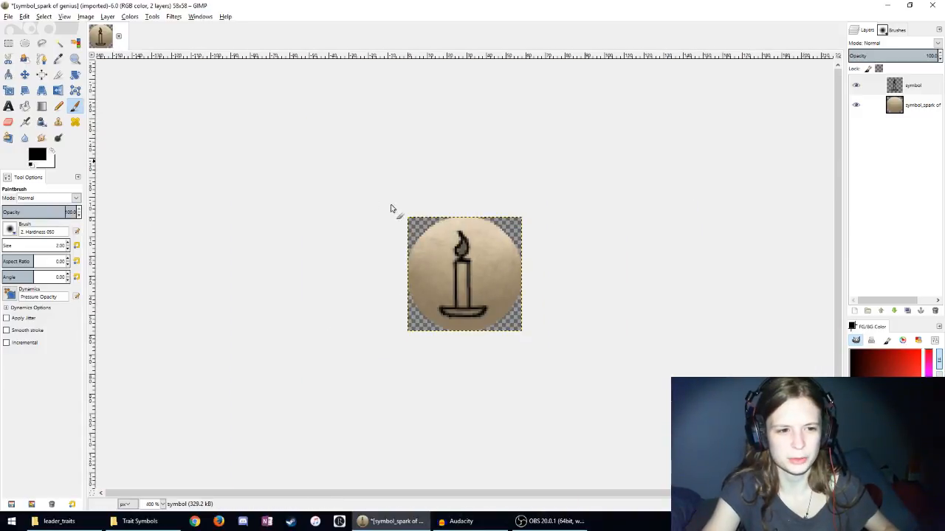
scroll(446, 254, up, 6)
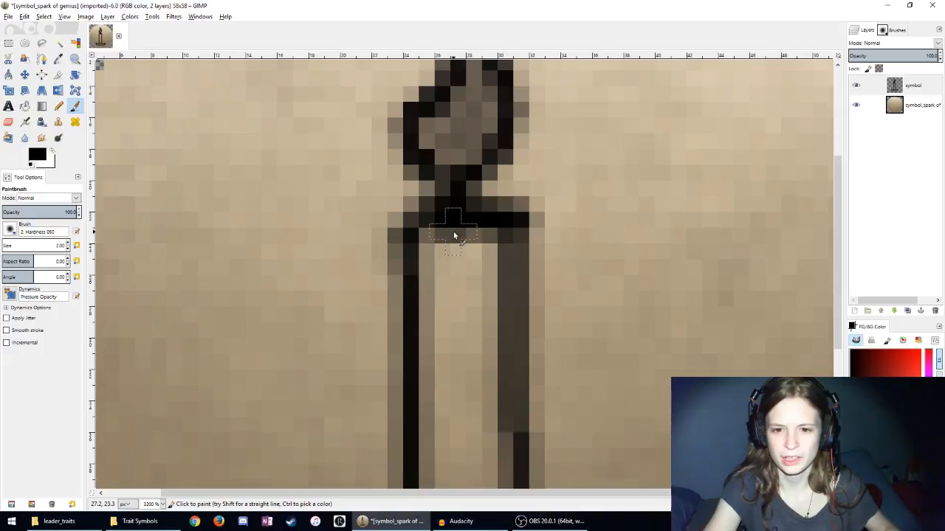
mouse_move(453, 234)
mouse_down()
mouse_move(451, 375)
mouse_move(451, 237)
mouse_up()
scroll(451, 236, down, 3)
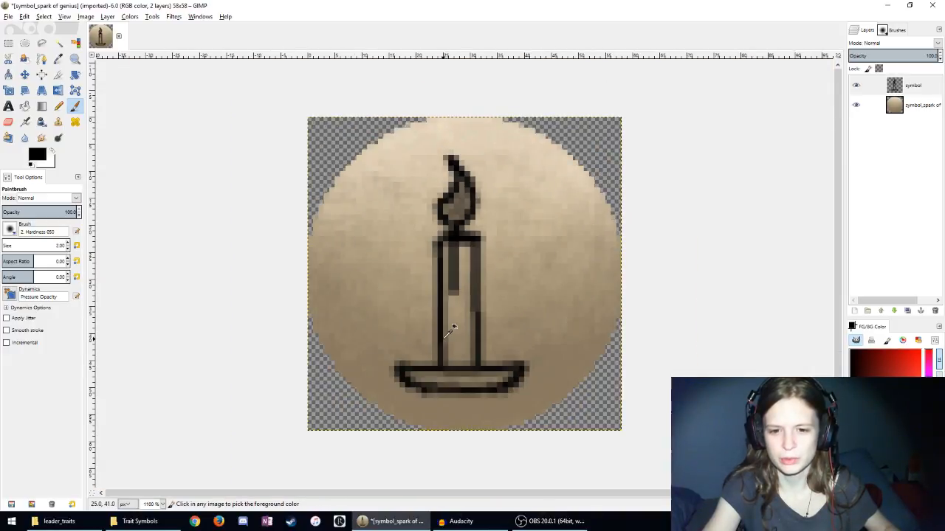
Step: Thicken the candle's right edge with a wax drip partway down and add another drip at its lower left base
scroll(452, 330, up, 2)
drag(502, 169, 506, 359)
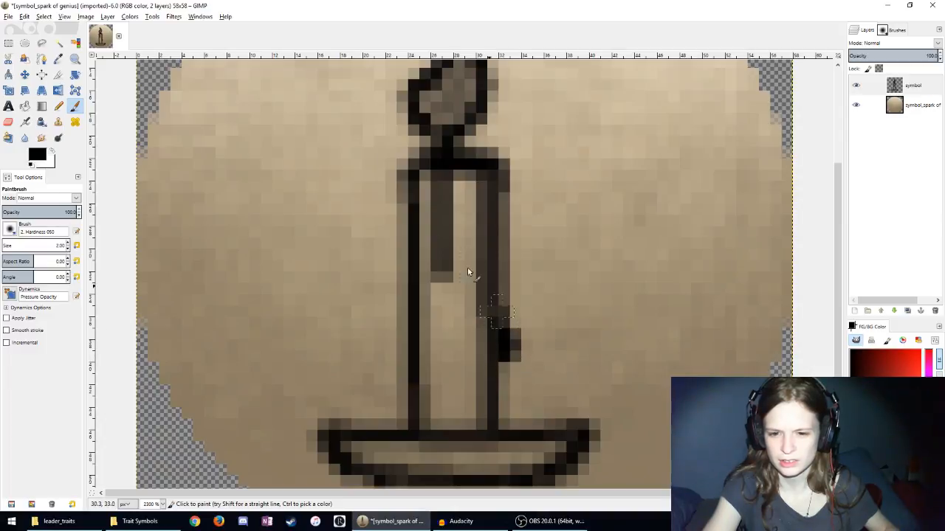
mouse_move(413, 183)
mouse_down()
mouse_move(415, 357)
mouse_move(397, 422)
mouse_up()
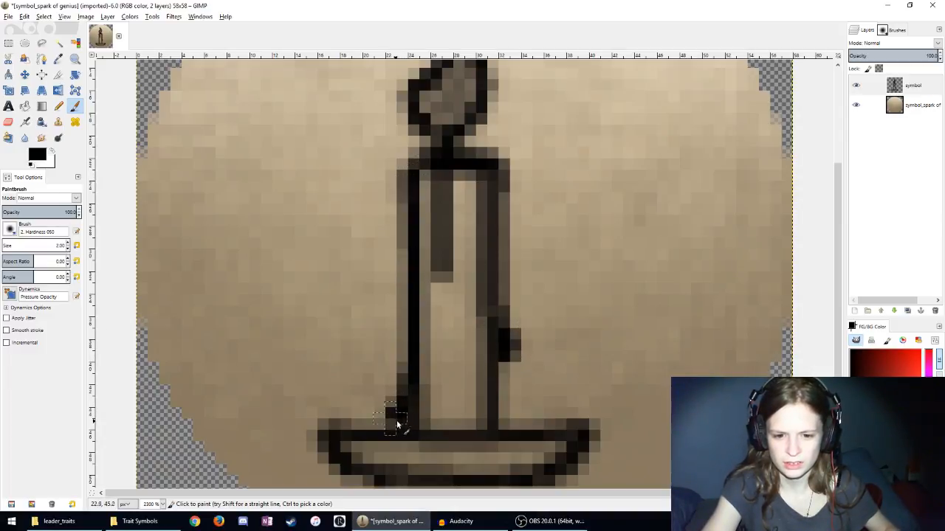
ctrl+scroll(397, 422, down, 6)
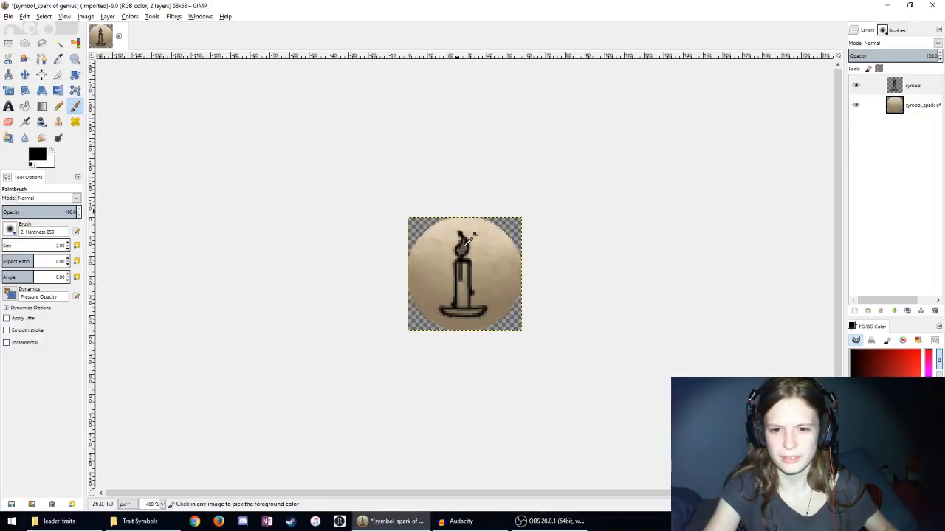
Step: Set the eraser opacity to 55.3 and soften the candle's inner shadow stripe and the wax drips on both sides
scroll(469, 245, up, 6)
drag(42, 212, 43, 213)
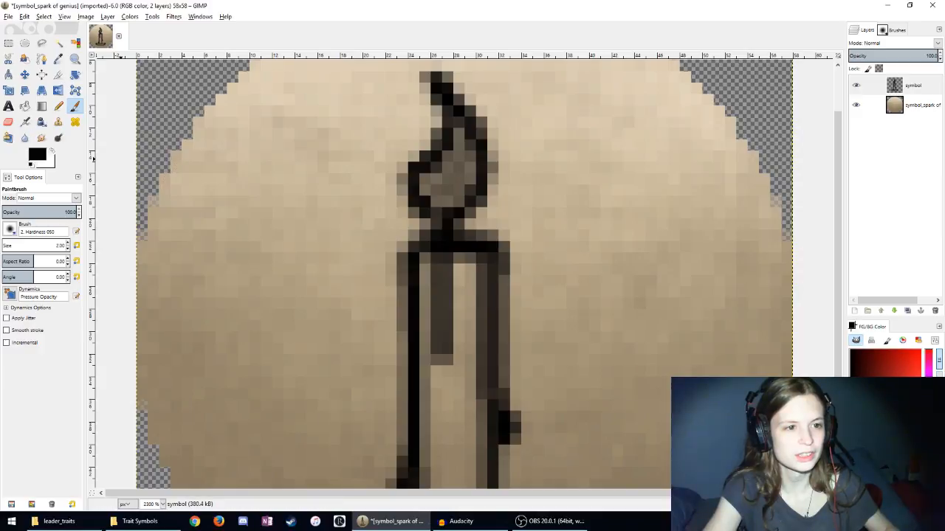
click(9, 122)
click(45, 214)
text(55.3)
key(Return)
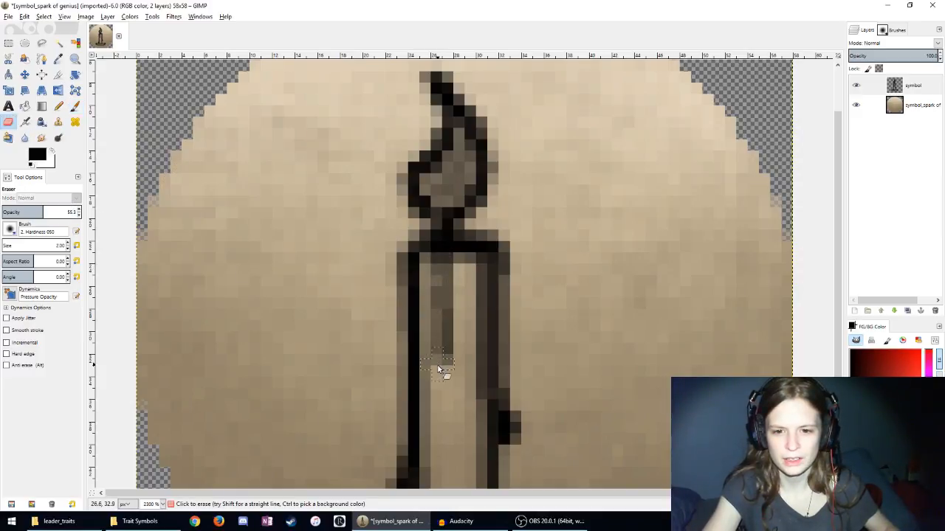
mouse_move(509, 410)
mouse_down()
mouse_move(512, 438)
mouse_move(508, 361)
mouse_up()
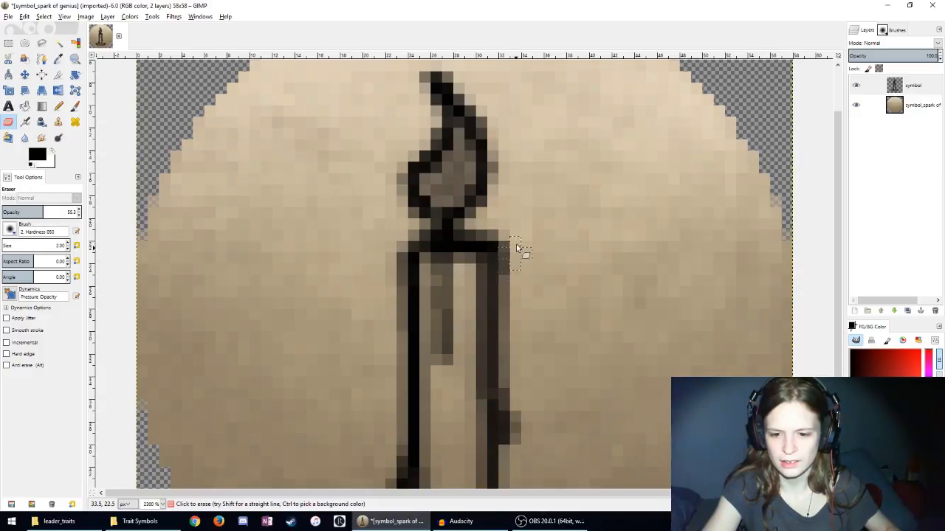
scroll(516, 244, down, 3)
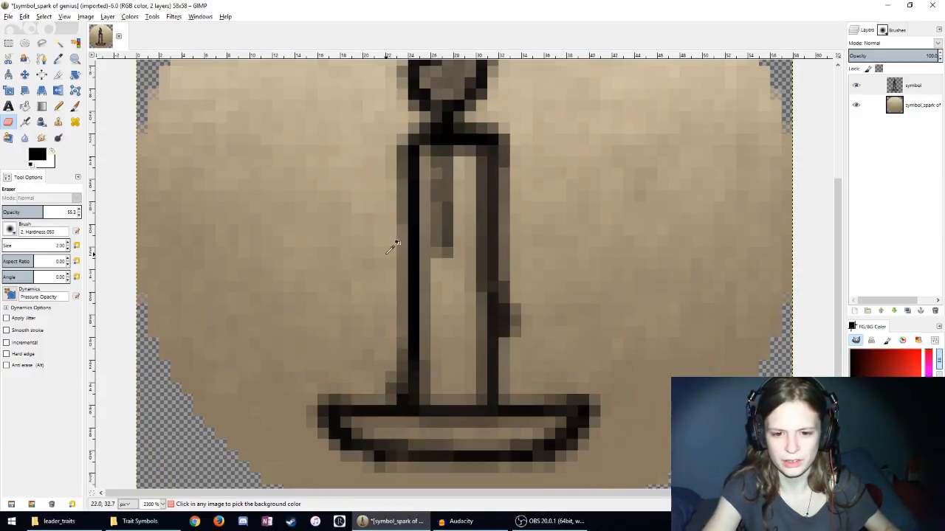
Step: Set the paintbrush size to 3 and paint three straight black rays left of the flame: diagonally down, horizontal and diagonally up
ctrl+scroll(391, 249, down, 5)
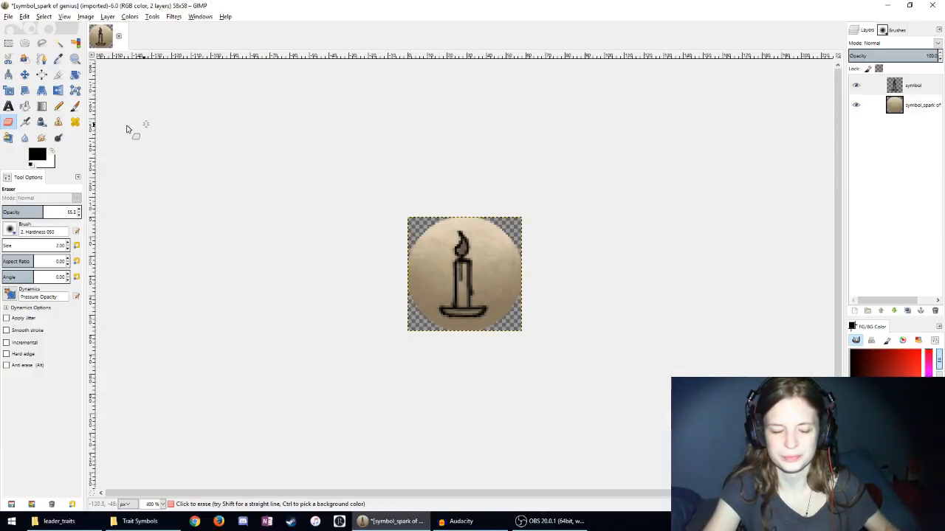
click(75, 106)
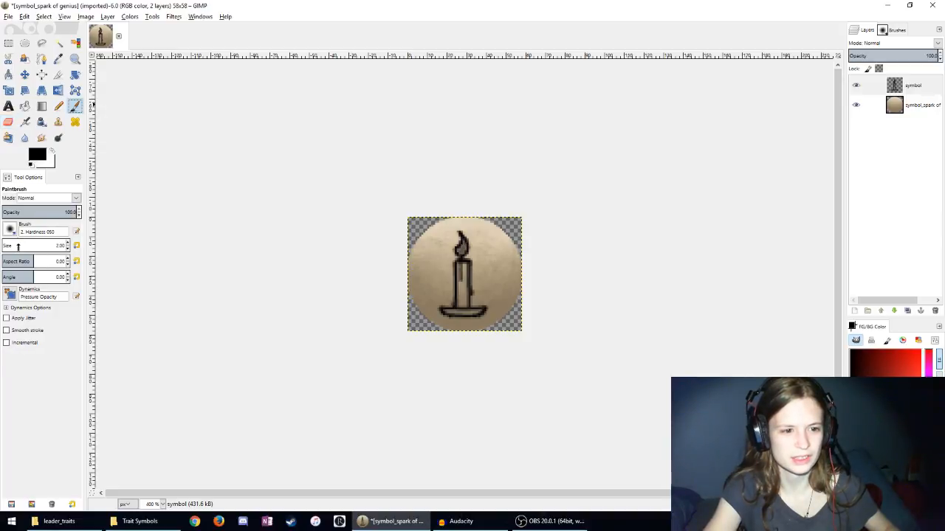
ctrl+scroll(126, 223, up, 4)
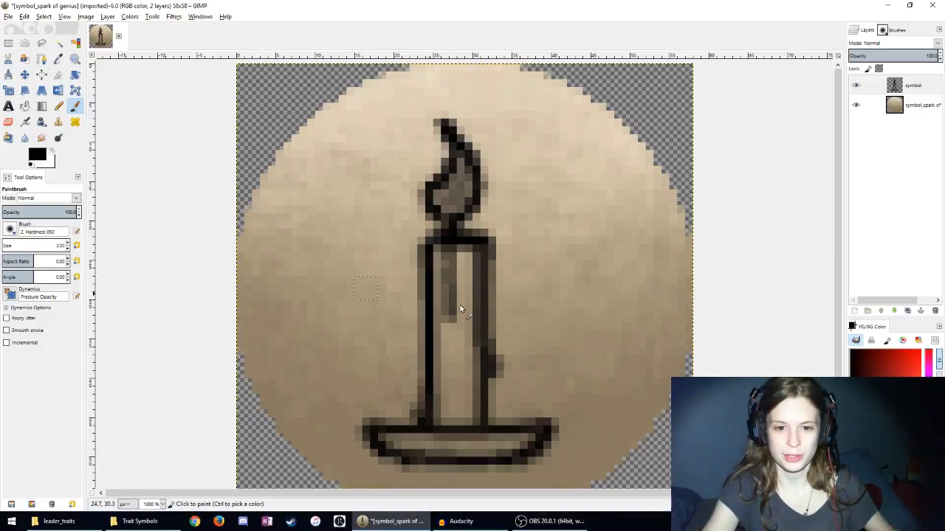
click(391, 230)
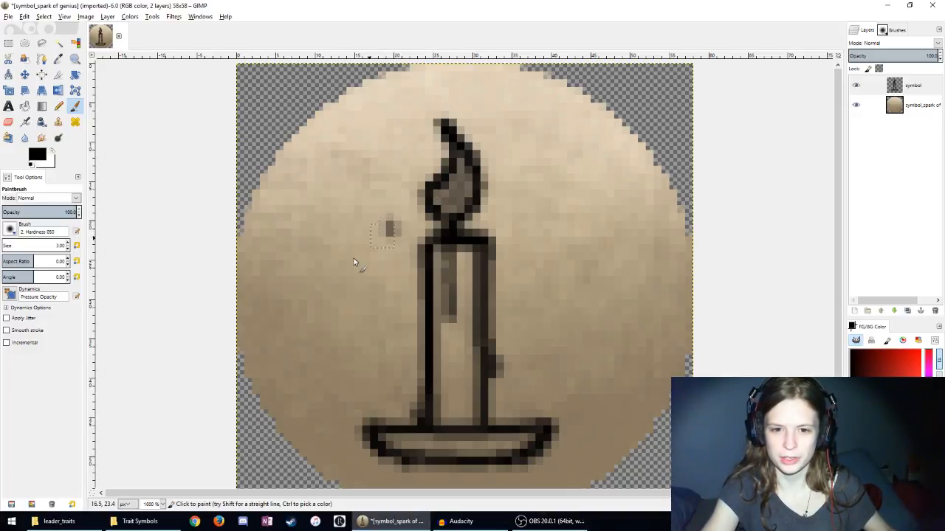
shift+click(286, 304)
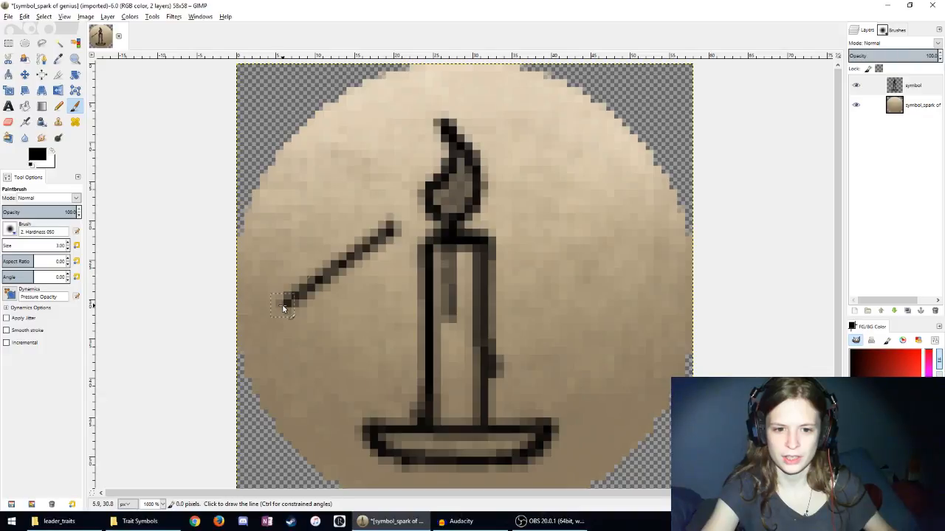
click(386, 190)
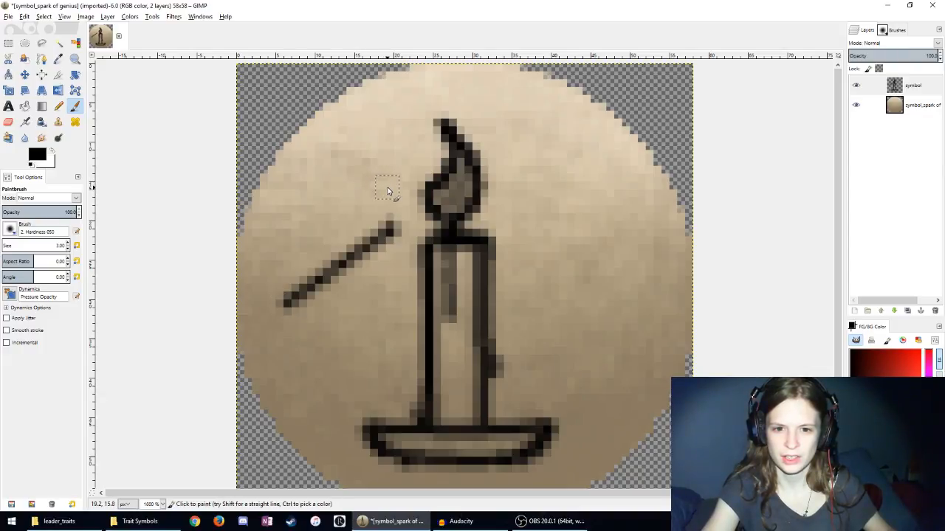
shift+click(300, 188)
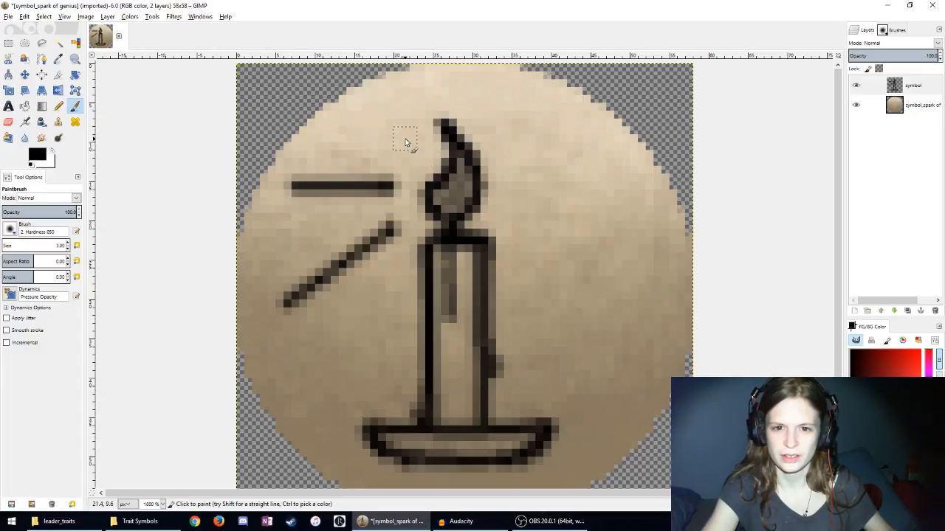
click(404, 141)
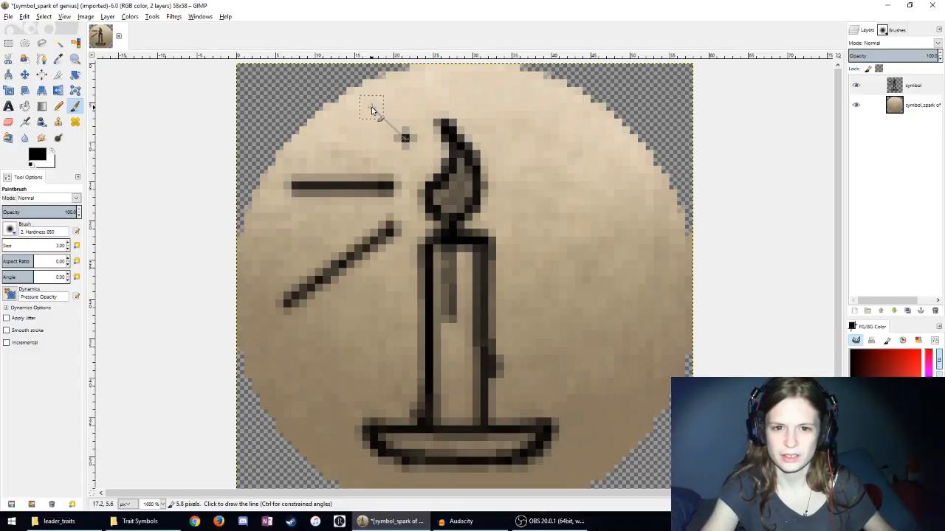
shift+click(372, 109)
Step: Try to paint a short vertical ray above the flame's tip and undo the stroke
scroll(463, 146, up, 1)
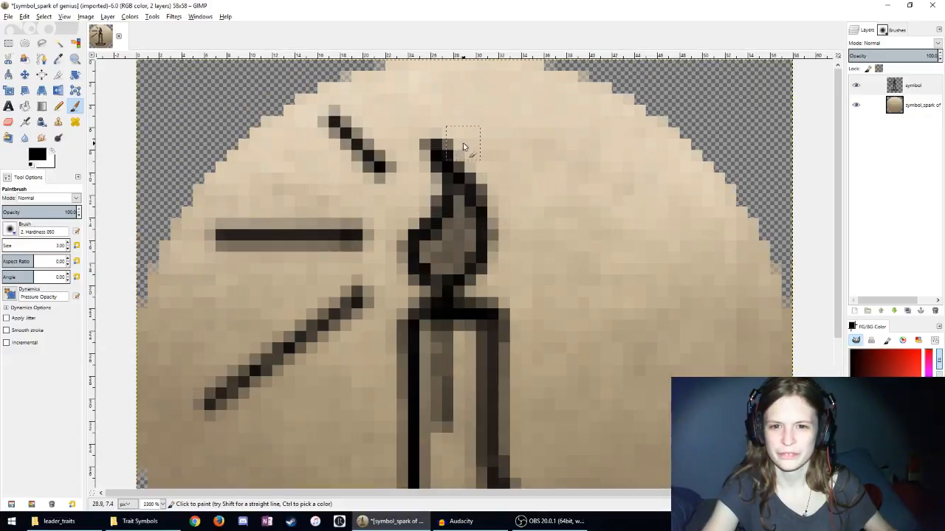
click(453, 118)
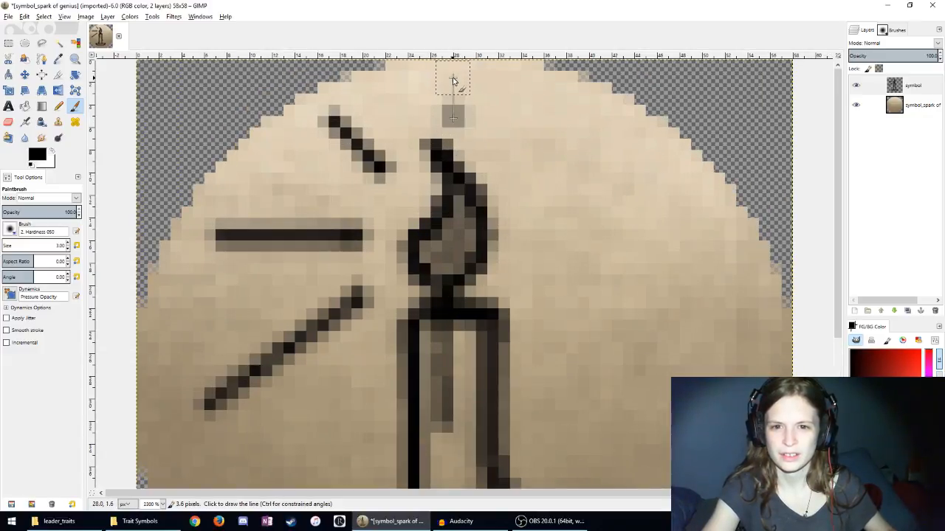
shift+click(453, 81)
ctrl+scroll(406, 87, down, 6)
ctrl+scroll(452, 130, up, 7)
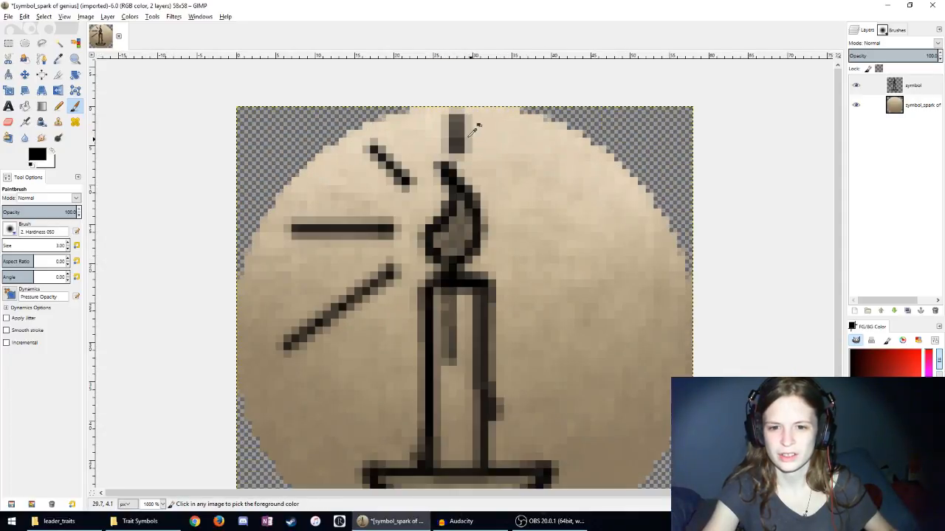
key(ctrl+z)
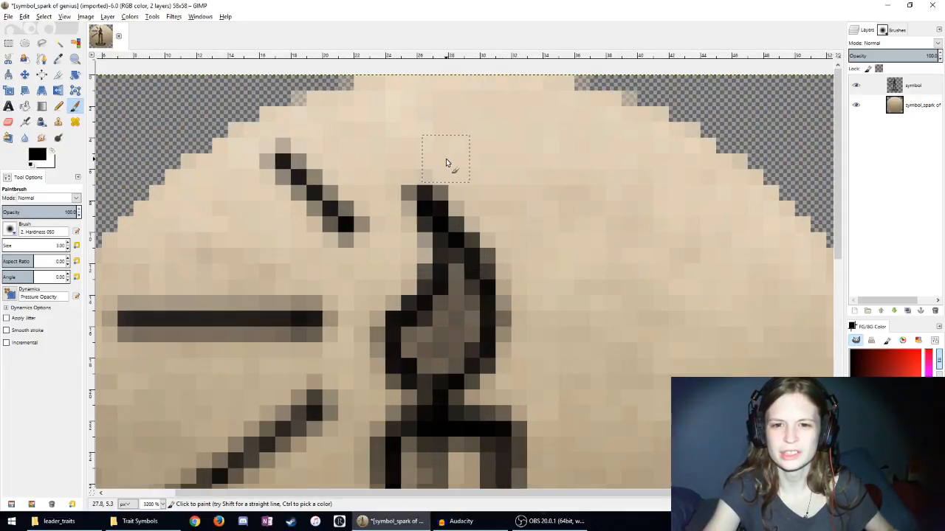
Step: Paint a straight vertical black ray about 4 pixels long above the flame, centred over its tip
click(446, 158)
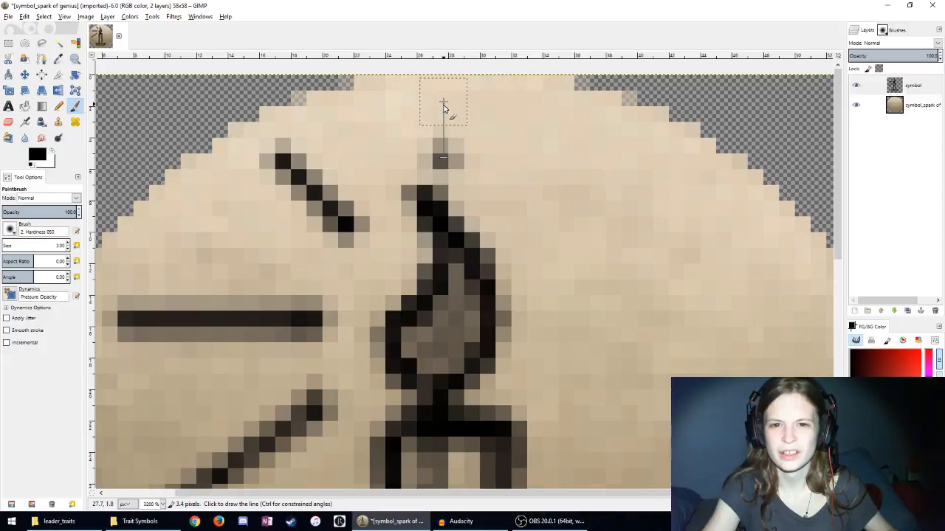
shift+click(443, 93)
ctrl+scroll(517, 148, down, 5)
ctrl+scroll(494, 181, up, 3)
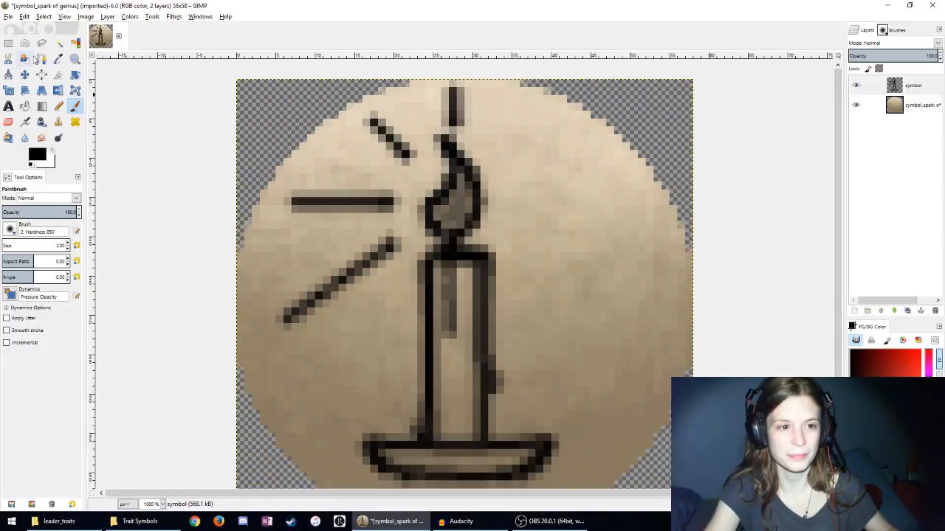
Step: Free-select the three rays left of the flame, then copy and paste them as a floating selection
click(41, 43)
mouse_move(283, 393)
mouse_down()
mouse_move(265, 366)
mouse_move(240, 265)
mouse_move(260, 161)
mouse_move(304, 109)
mouse_up()
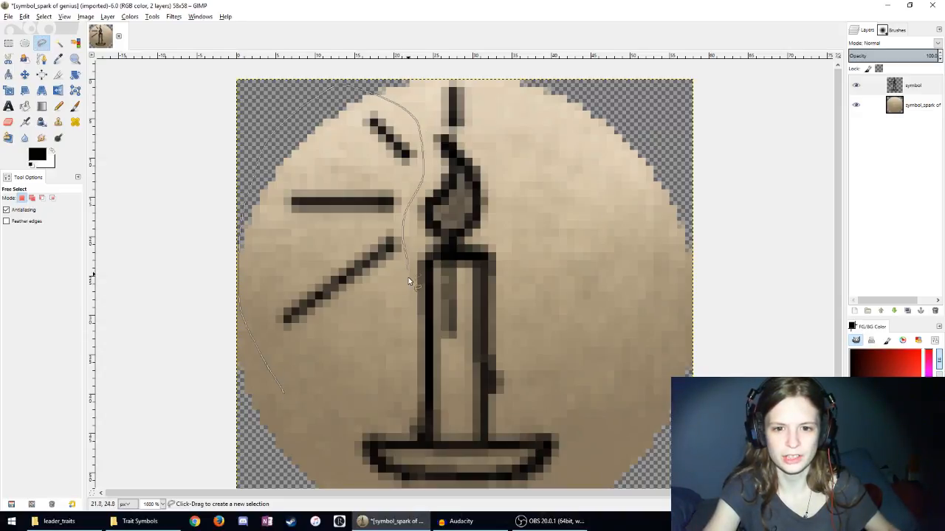
drag(284, 395, 283, 395)
key(Return)
key(ctrl+c)
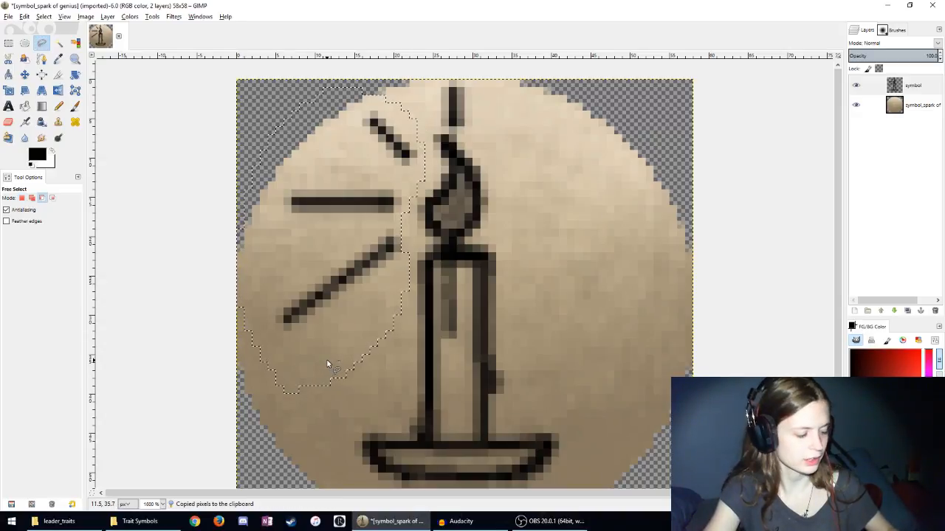
key(ctrl+v)
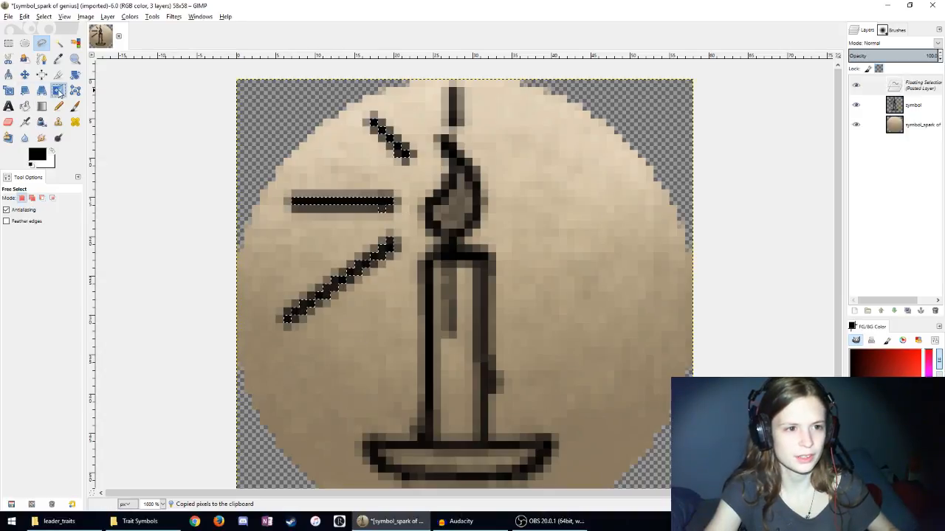
Step: Flip the pasted rays horizontally, place them right of the flame level with the originals and anchor them to the symbol layer
click(57, 91)
click(332, 258)
key(m)
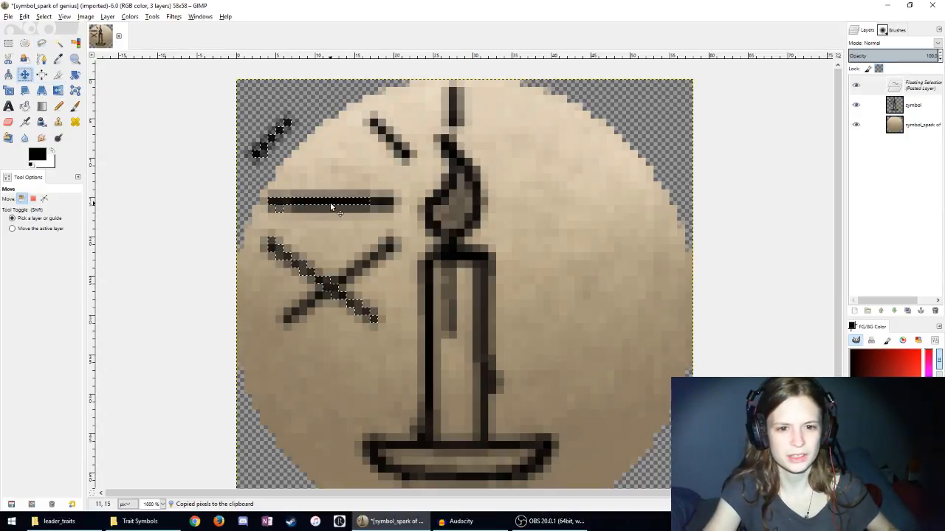
drag(331, 204, 584, 208)
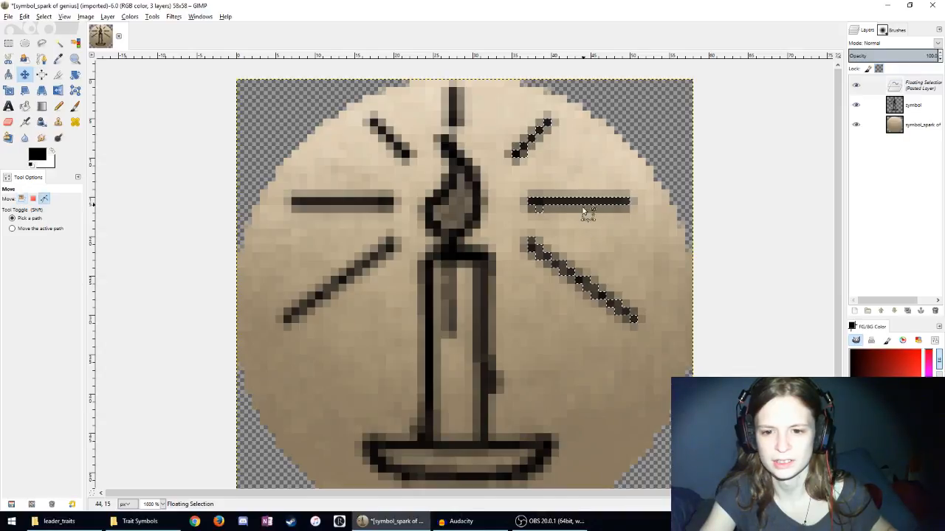
ctrl+scroll(583, 204, down, 3)
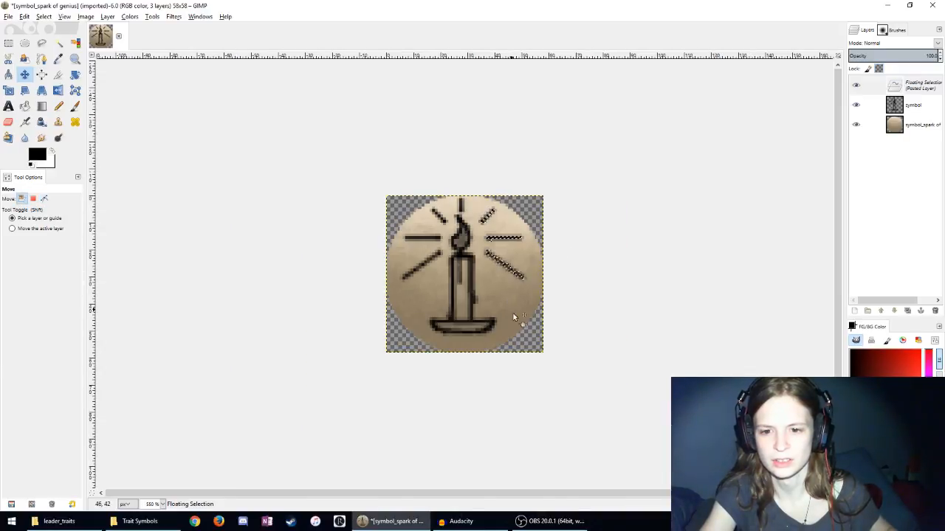
key(ctrl+h)
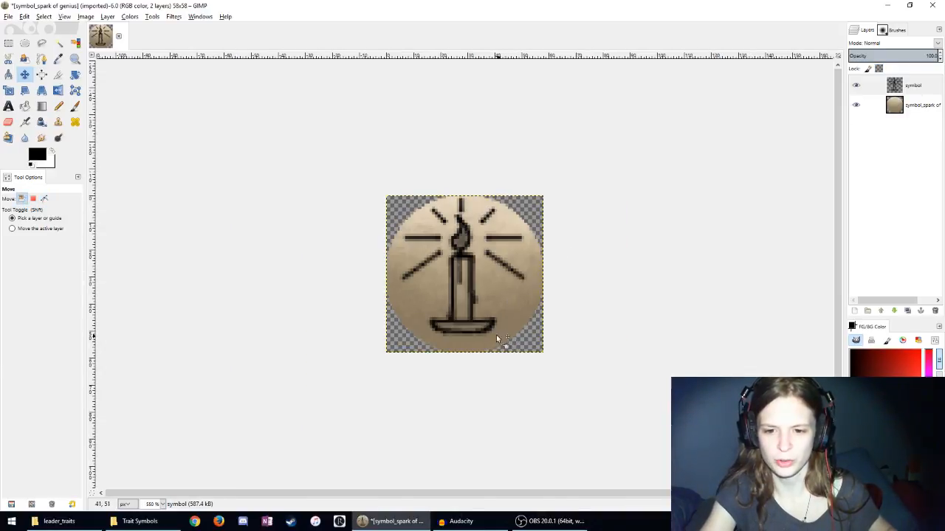
Step: Move the symbol layer down about 3 pixels and resize the layer to the image size
click(472, 260)
drag(473, 260, 473, 268)
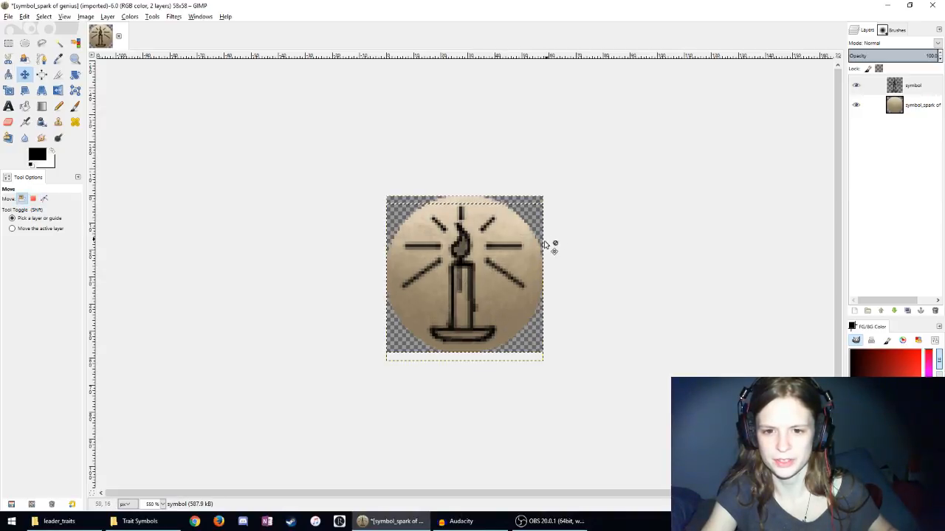
scroll(495, 262, up, 2)
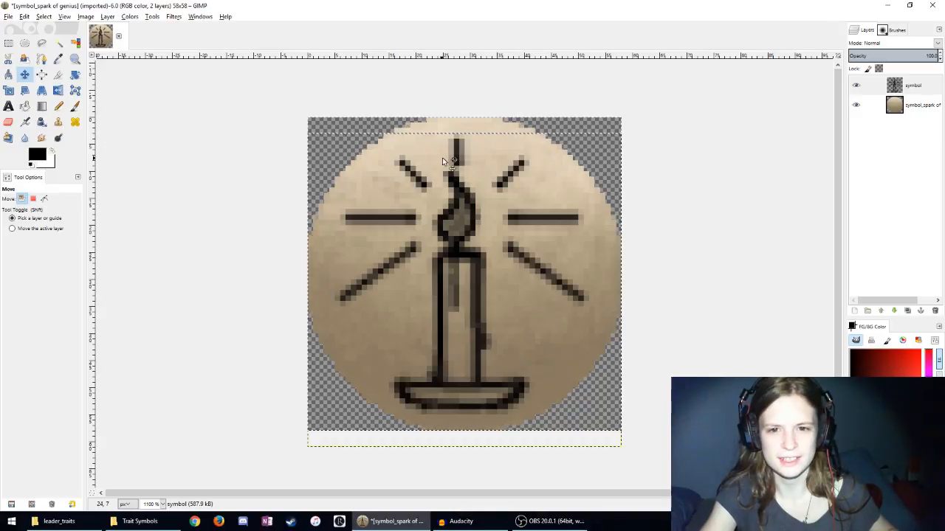
click(64, 16)
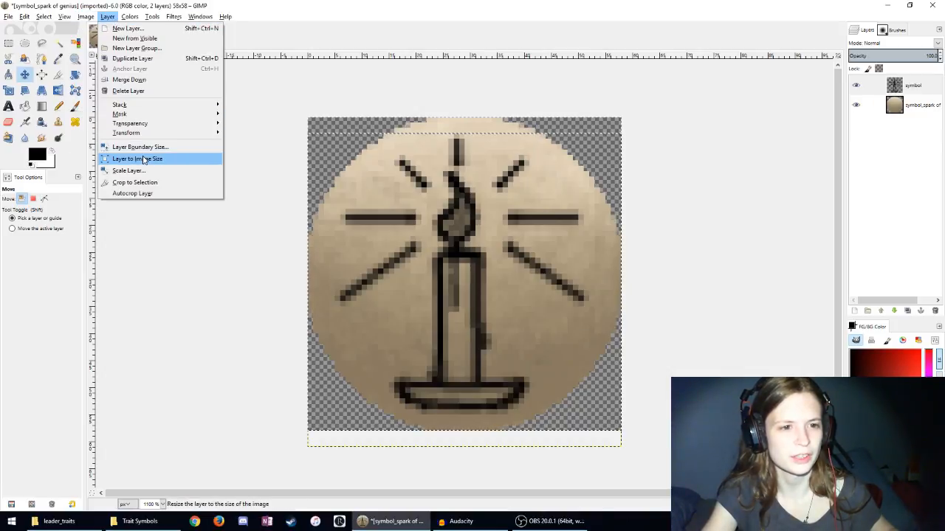
click(151, 157)
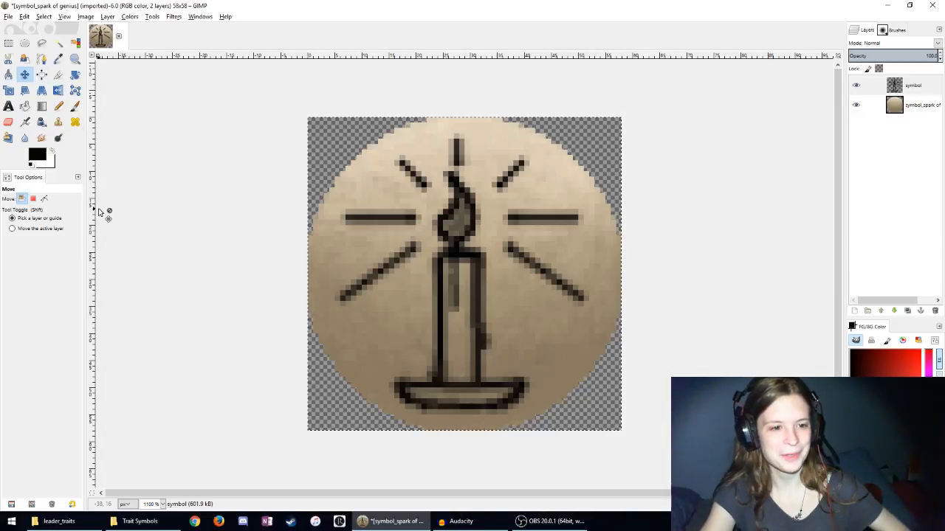
Step: Place a vertical guide at 29 pixels, through the middle of the icon
drag(93, 213, 459, 241)
key(ctrl)
ctrl+scroll(462, 83, up, 2)
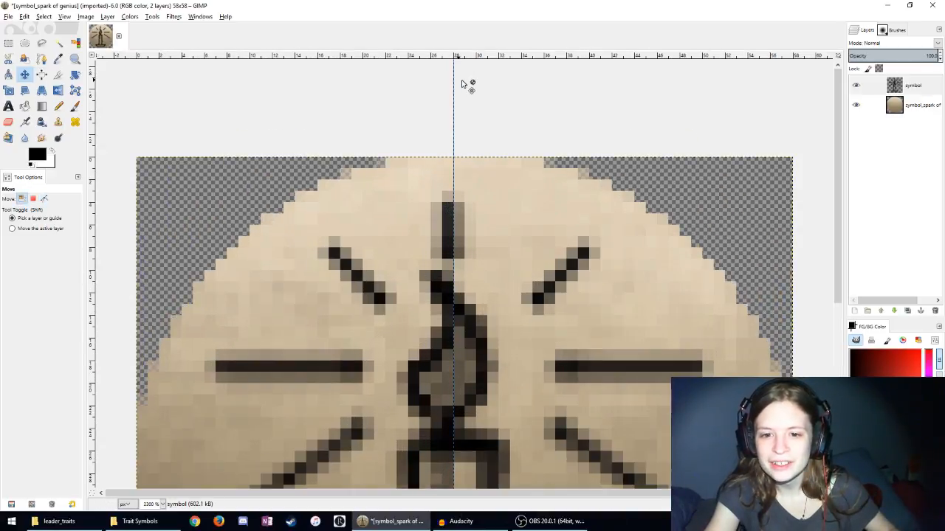
drag(453, 95, 468, 97)
ctrl+scroll(468, 97, down, 3)
ctrl+scroll(498, 143, down, 1)
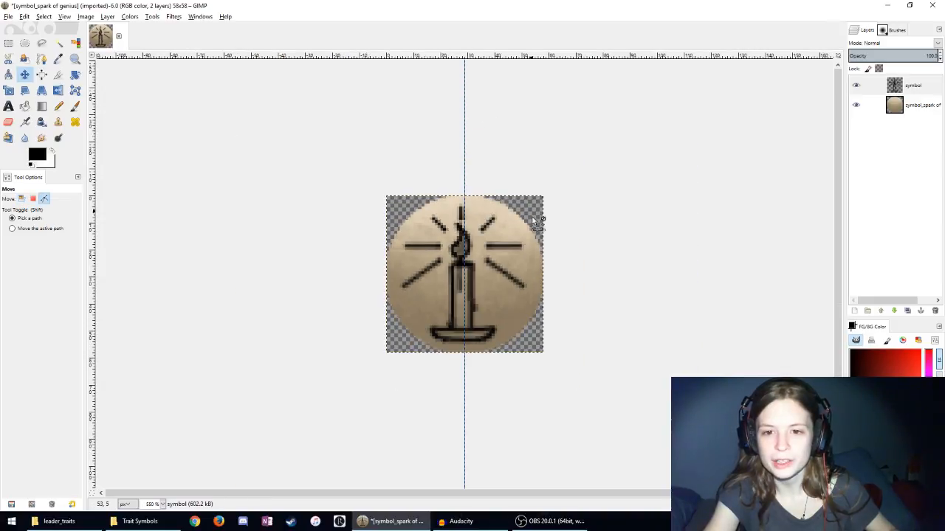
Step: Move the symbol layer 1 pixel to the right to centre the candle on the guide
ctrl+scroll(548, 291, up, 2)
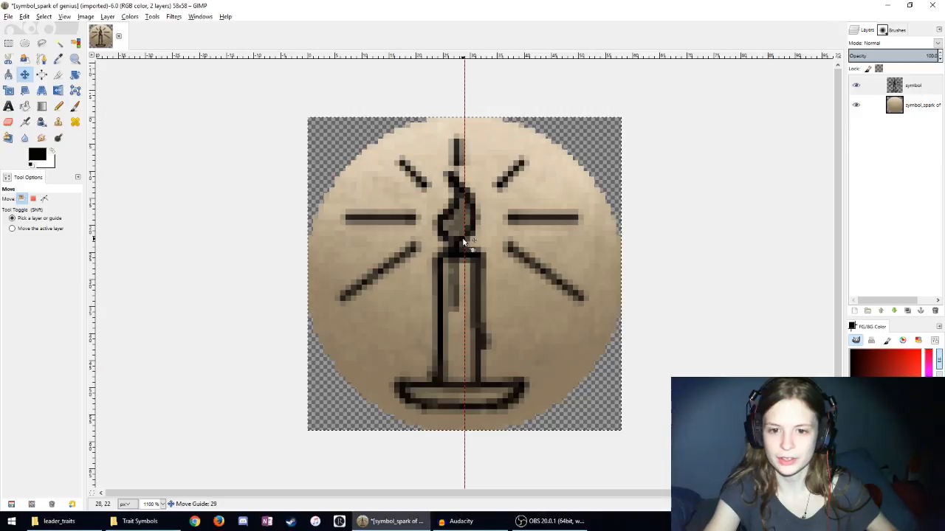
drag(463, 242, 464, 240)
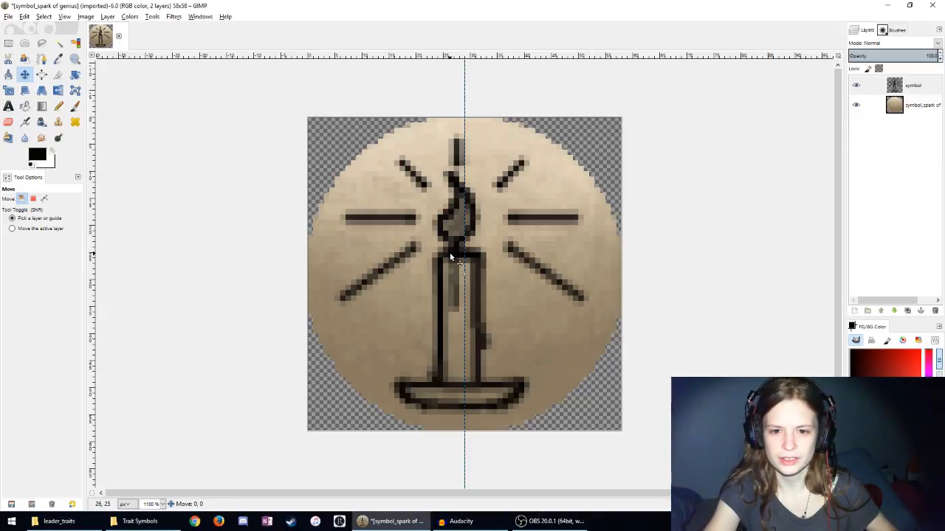
drag(452, 257, 456, 257)
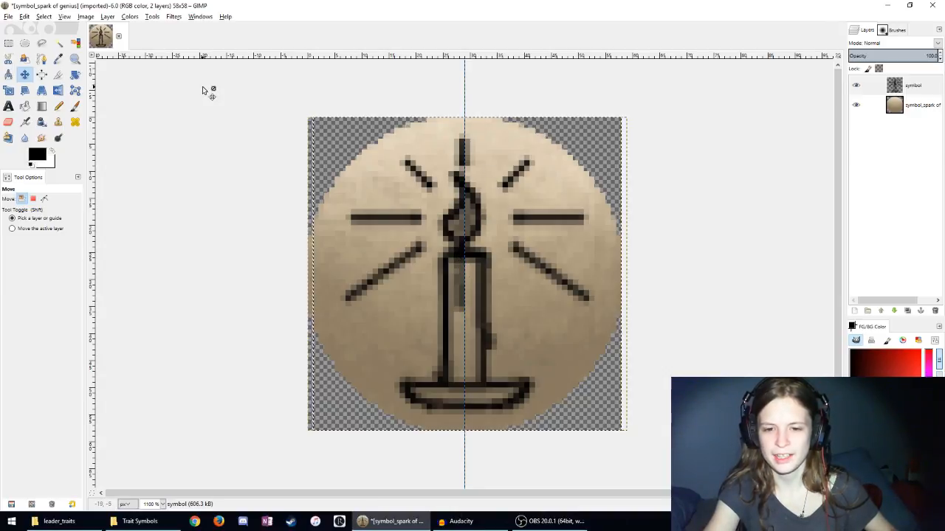
Step: Free-select the three rays right of the flame, cut them and paste them as a floating selection
click(41, 43)
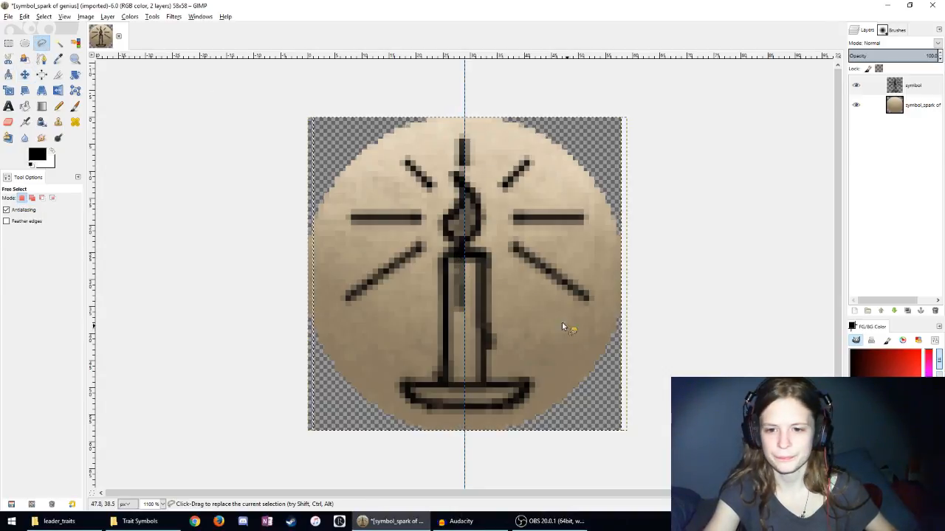
mouse_move(622, 201)
mouse_down()
mouse_move(611, 292)
mouse_move(573, 330)
mouse_up()
key(ctrl+x)
key(ctrl+v)
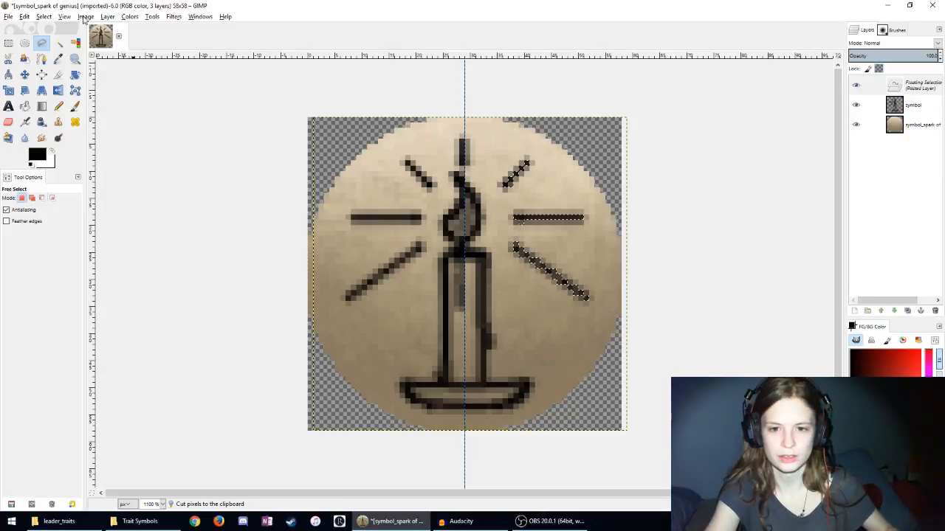
Step: Move the pasted right-hand rays 1 pixel to the left, anchor them and resize the symbol layer to the image size
click(25, 75)
drag(530, 219, 525, 218)
click(560, 370)
click(21, 199)
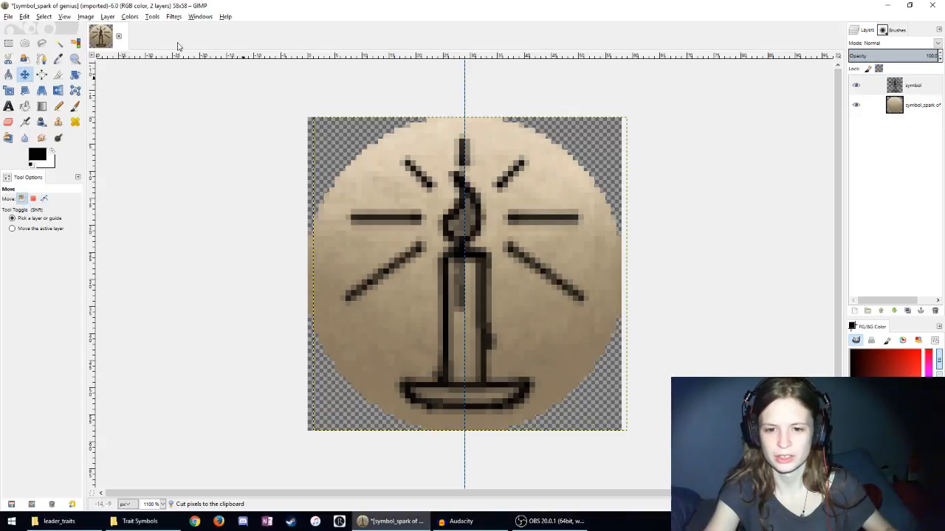
click(107, 16)
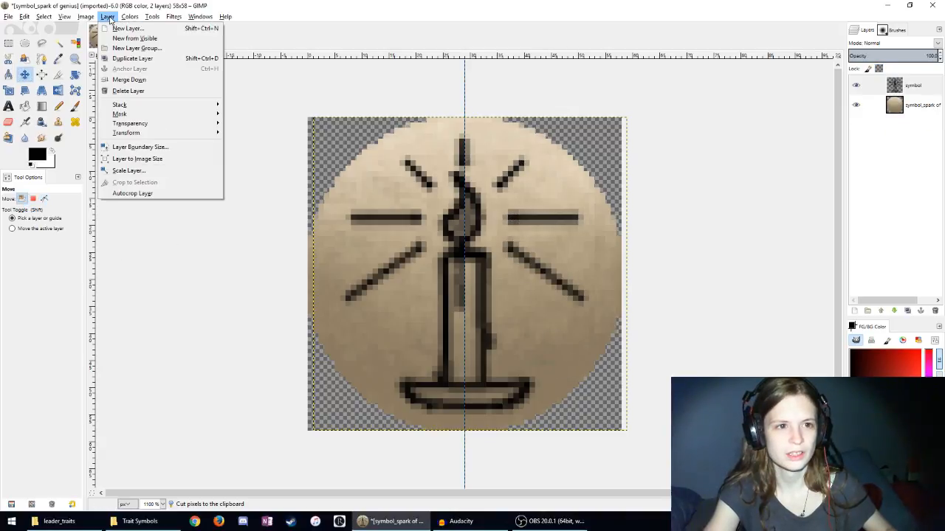
click(137, 159)
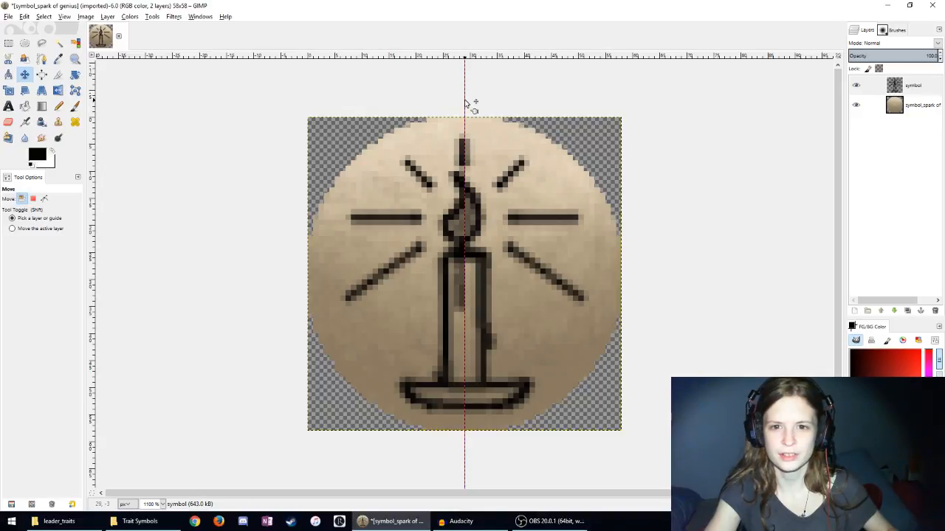
Step: Remove the vertical guide from the icon and check how the candle reads at small display sizes
drag(468, 101, 96, 111)
key(1)
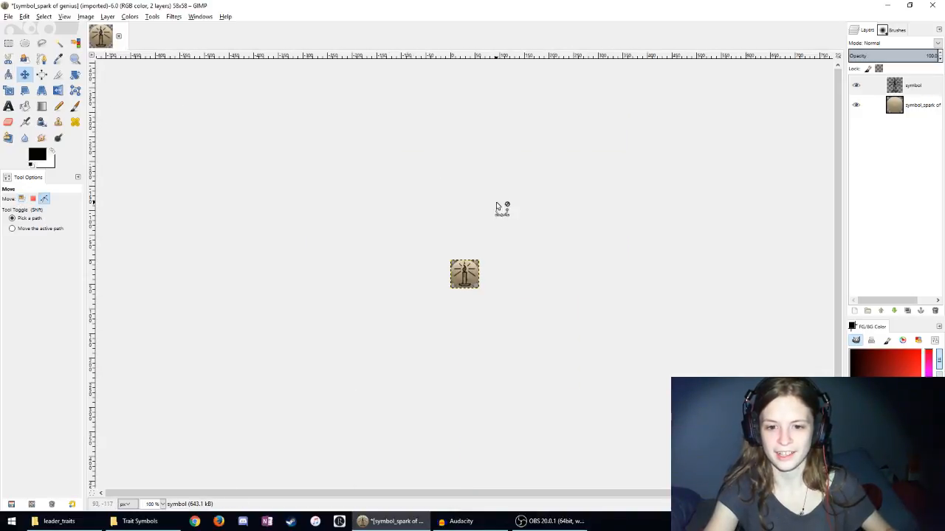
ctrl+scroll(502, 209, up, 9)
key(2)
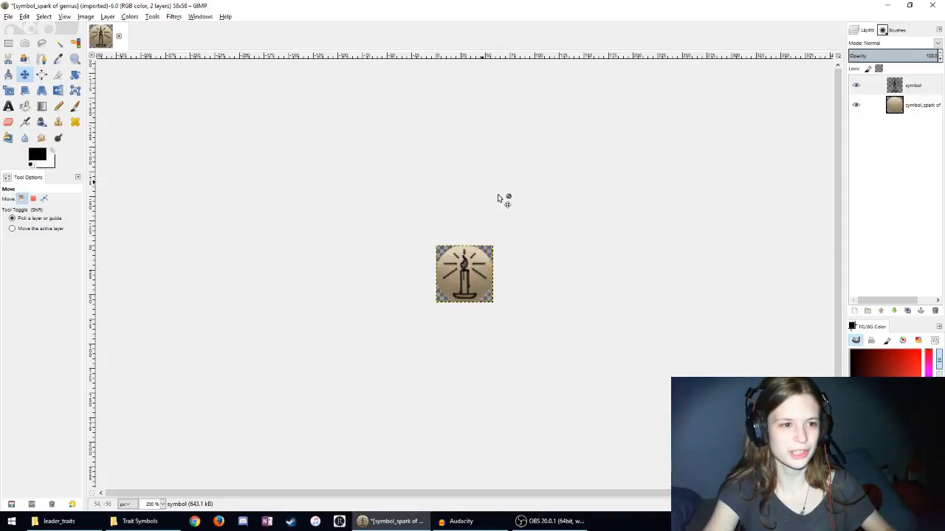
Step: Lightly fade the whole candle symbol with an oversized Eraser, size 574.07, at 30% opacity
click(9, 123)
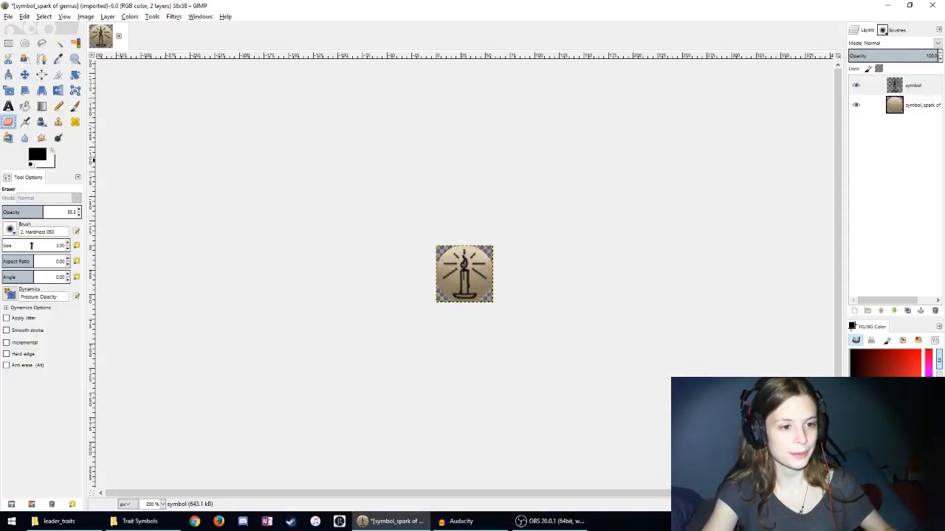
drag(31, 246, 38, 247)
drag(42, 212, 1, 212)
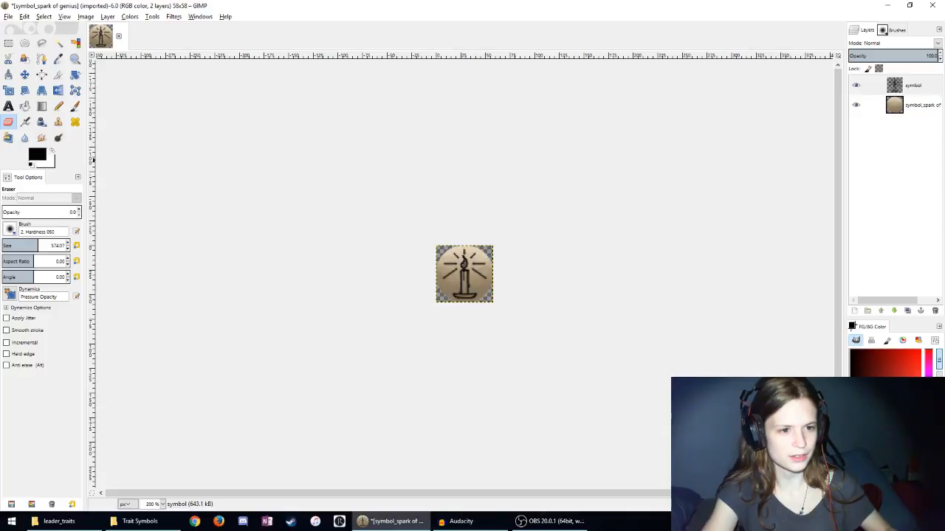
click(22, 212)
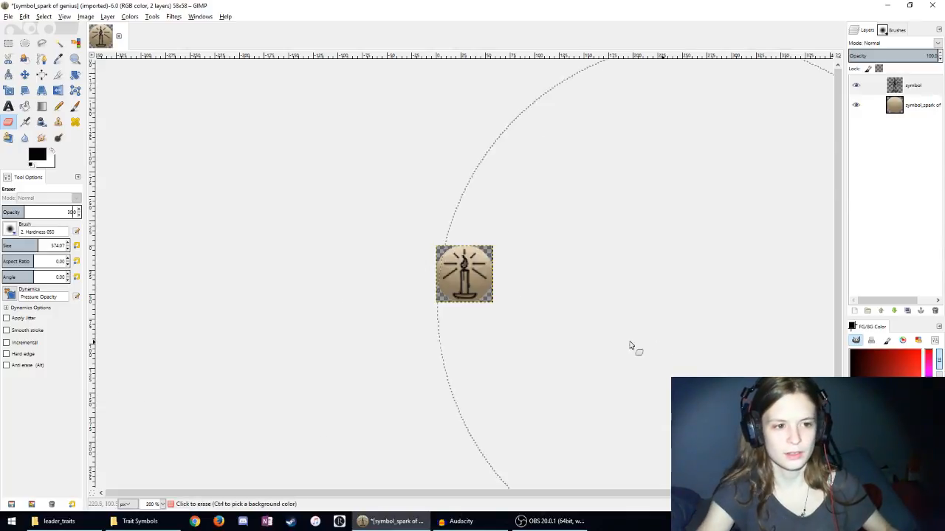
scroll(497, 285, up, 5)
scroll(558, 144, down, 7)
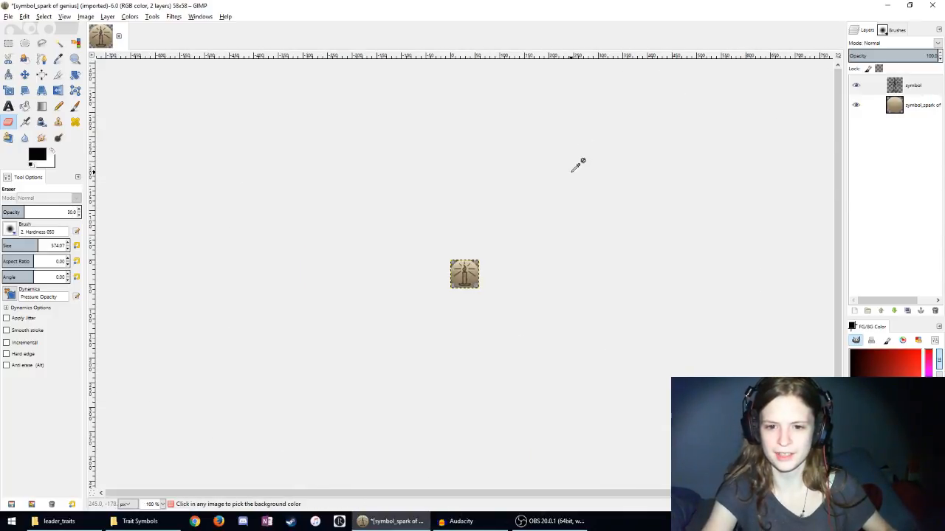
scroll(522, 189, up, 7)
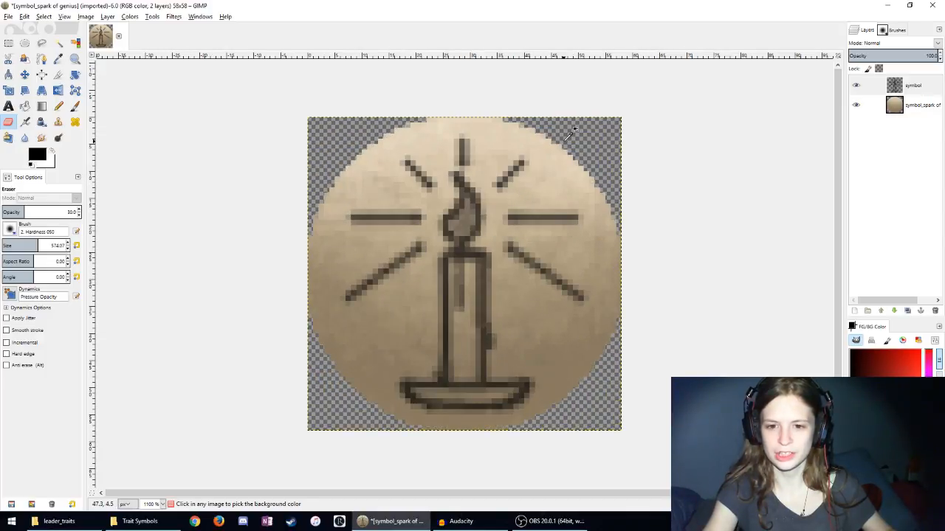
Step: Export the icon to the Trait Symbols folder as symbol_spark of genius.dds, replacing the existing file
key(ctrl+shift+e)
key(Return)
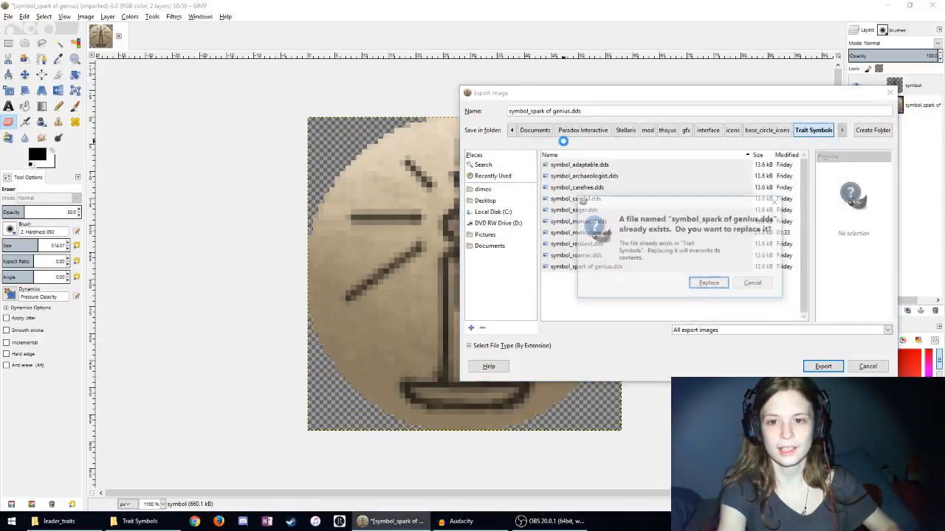
key(Return)
key(Return)
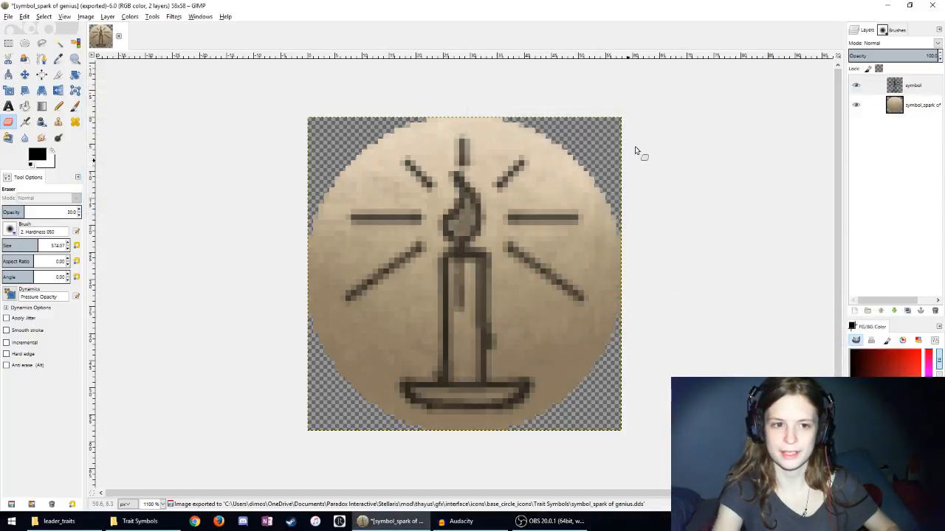
Step: Merge the symbol layer down onto the icon background and scale the image to 29 × 29 pixels
right_click(915, 86)
click(877, 158)
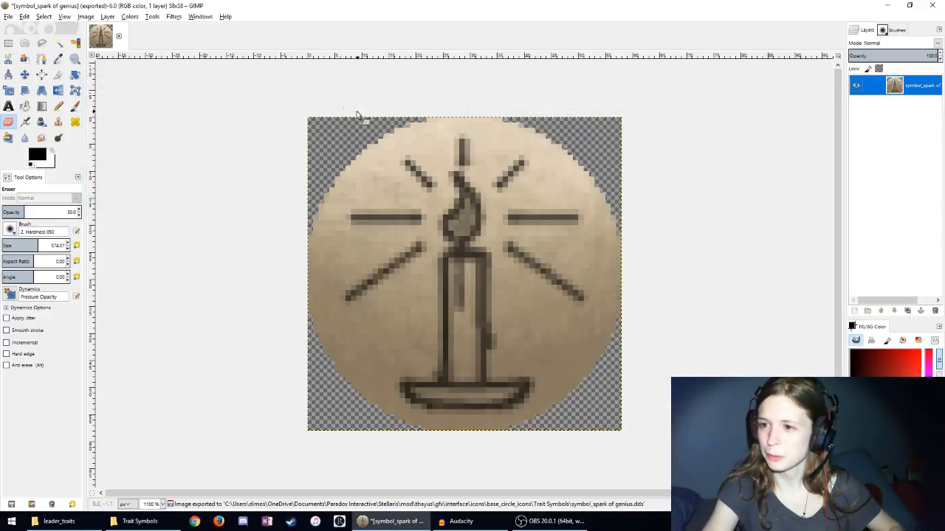
click(44, 16)
mouse_move(65, 16)
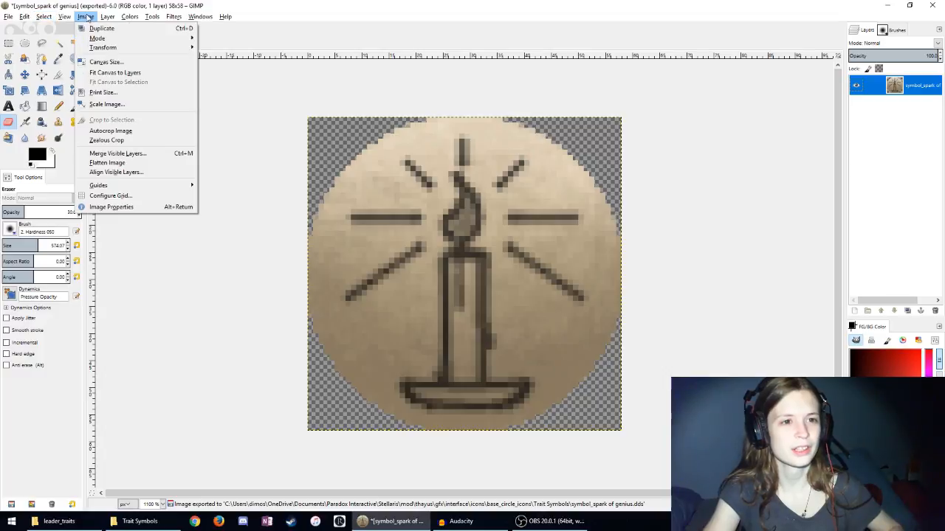
mouse_move(106, 16)
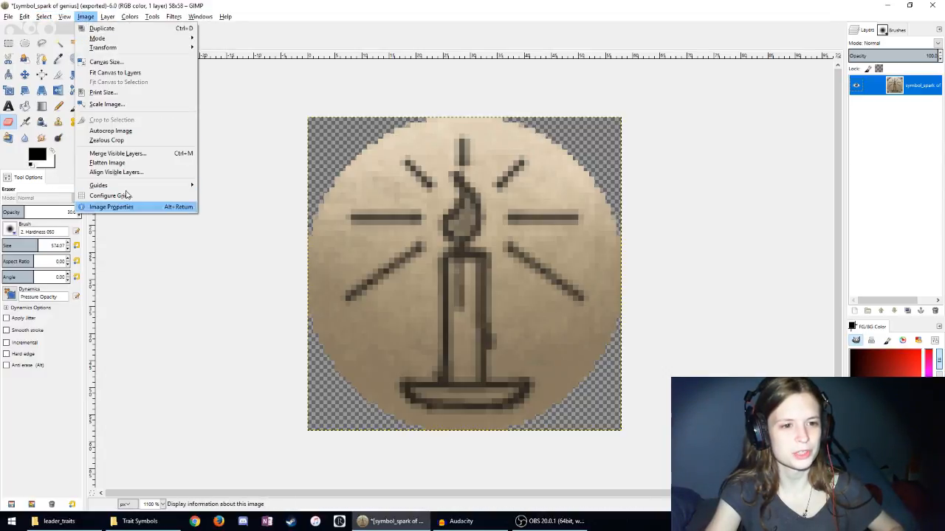
click(107, 104)
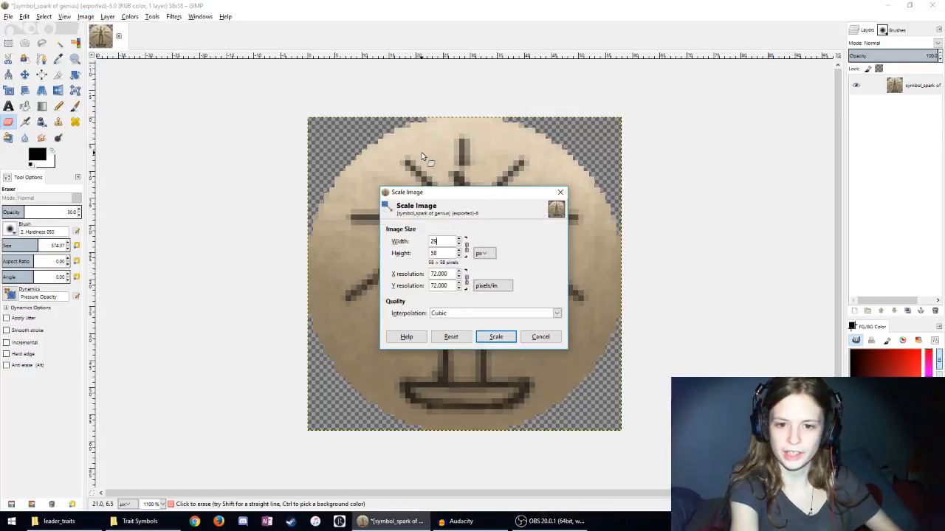
text(29)
click(494, 337)
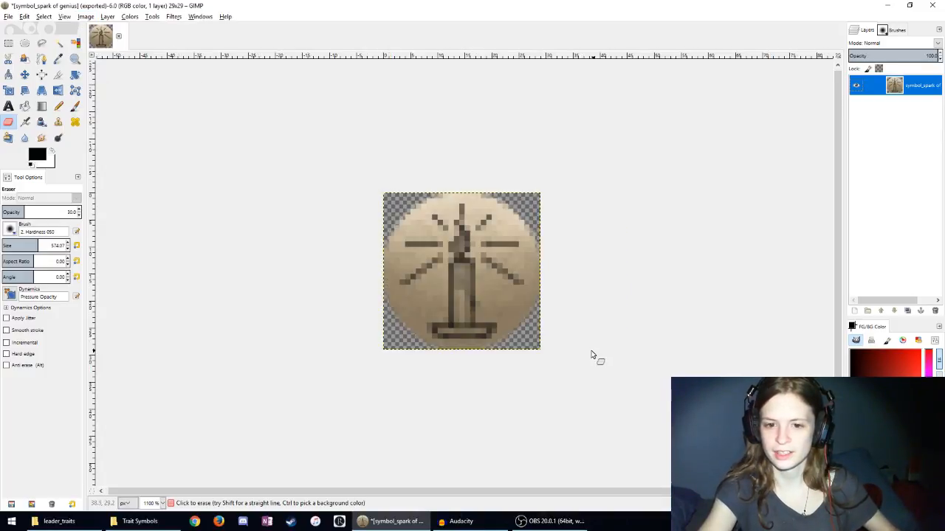
ctrl+scroll(569, 312, down, 6)
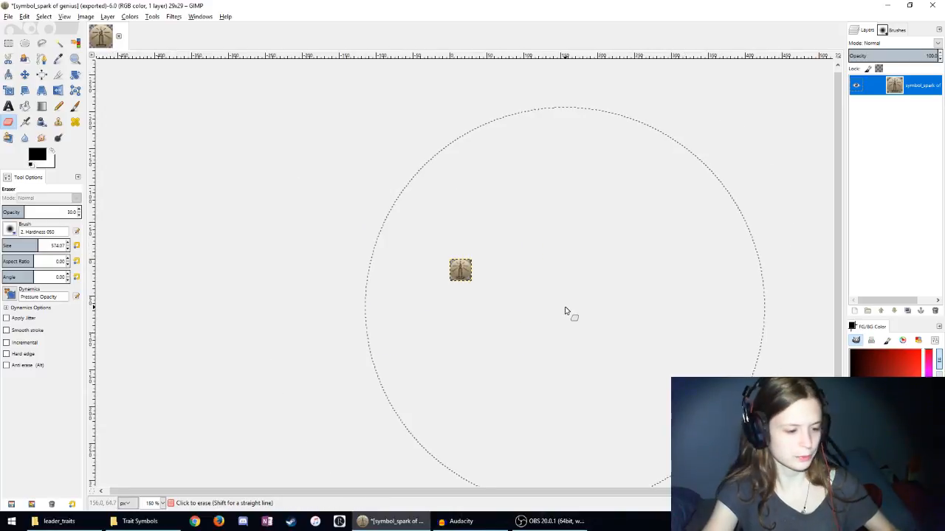
Step: Export the small icon to the traits/leader_traits folder, replacing leader_trait_spark_of_genius.dds
key(ctrl+shift+e)
click(732, 132)
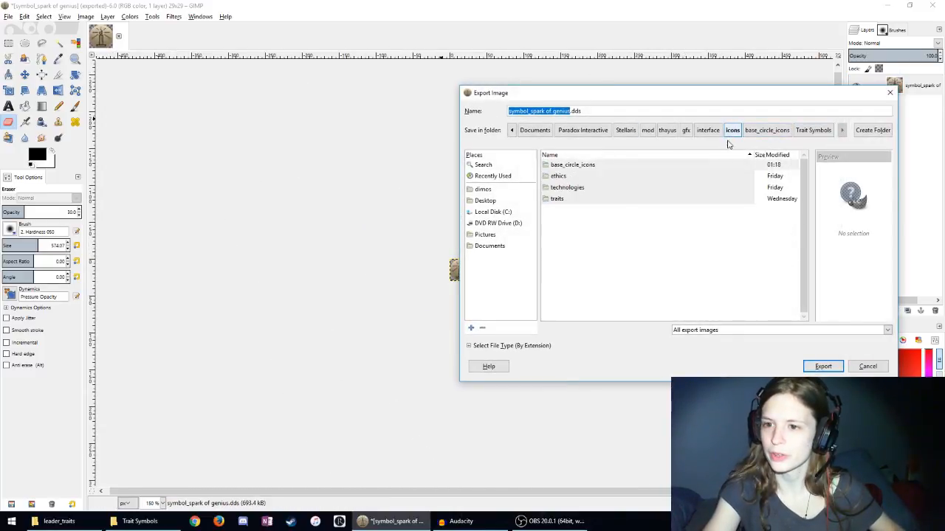
double_click(570, 199)
double_click(573, 166)
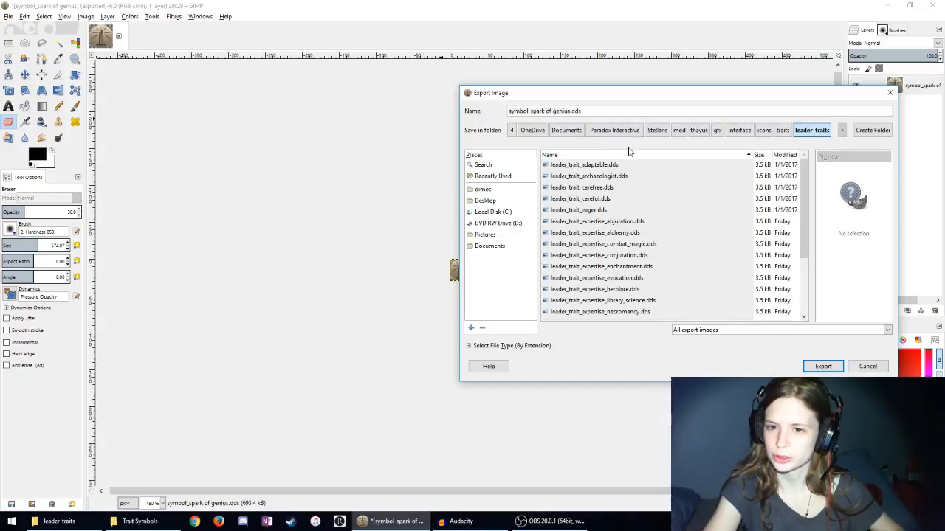
scroll(639, 221, down, 3)
click(639, 315)
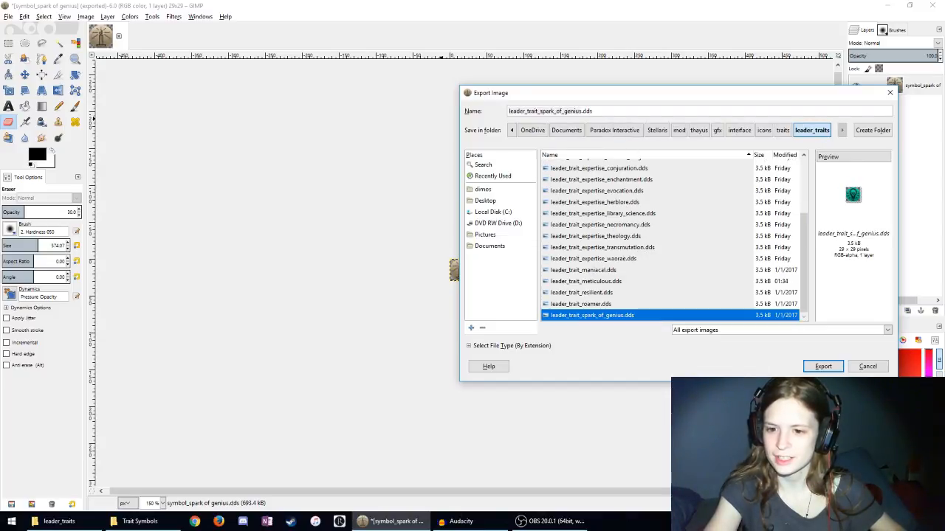
click(821, 366)
click(708, 288)
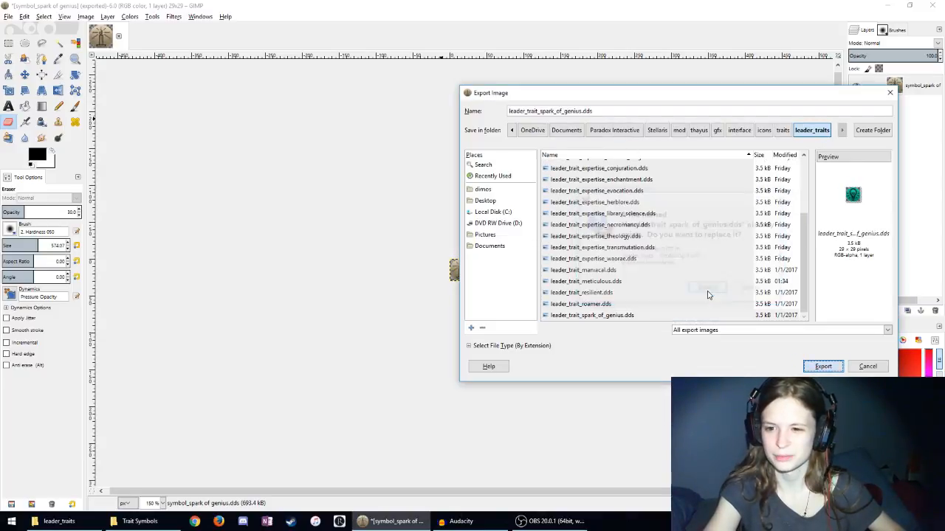
click(133, 138)
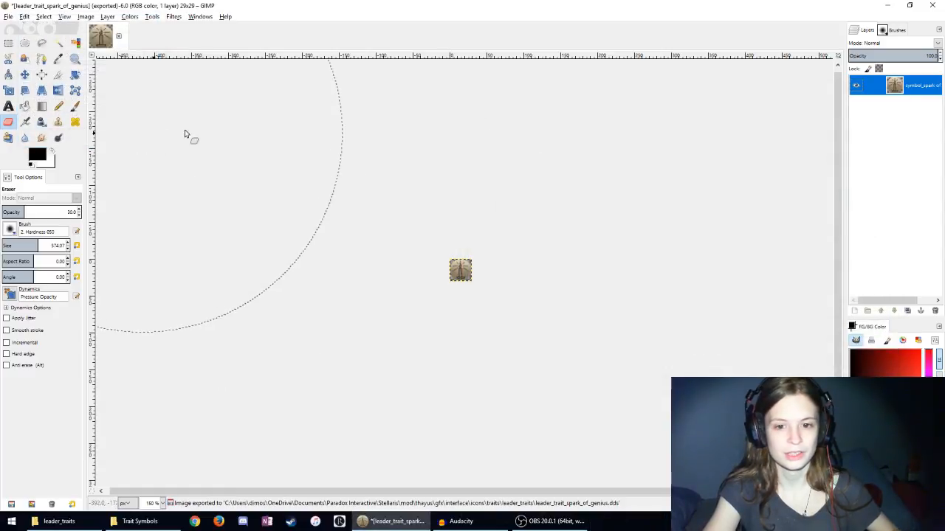
Step: Inspect the reduced icon, including its exported versions in the Trait Symbols and leader_traits folders
key(4)
key(plus)
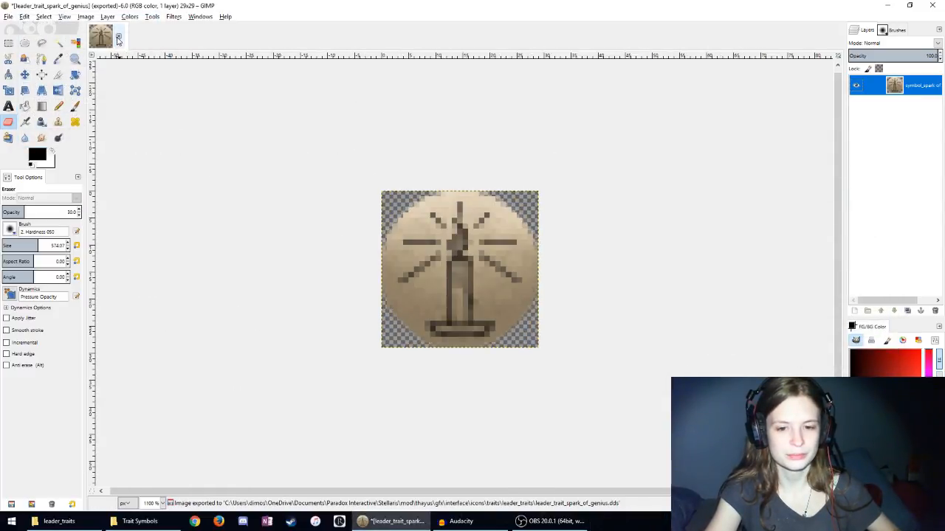
click(139, 522)
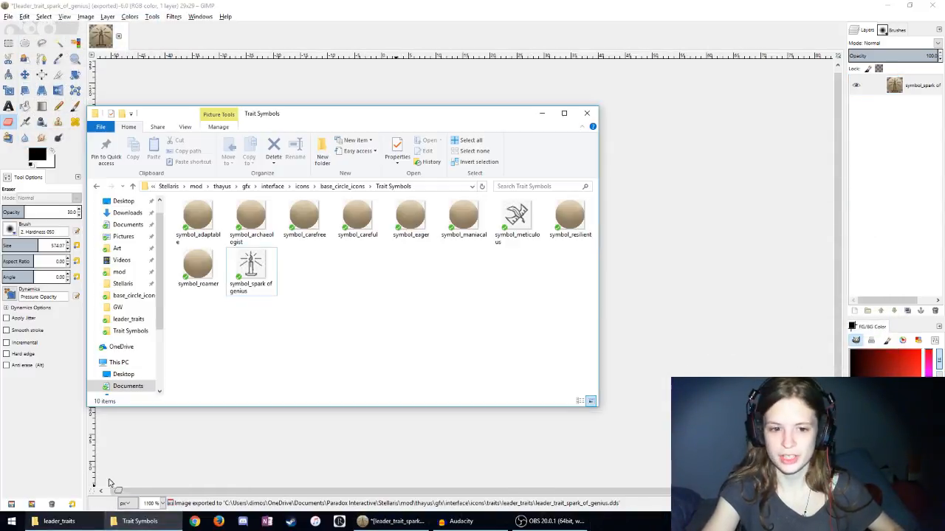
click(57, 521)
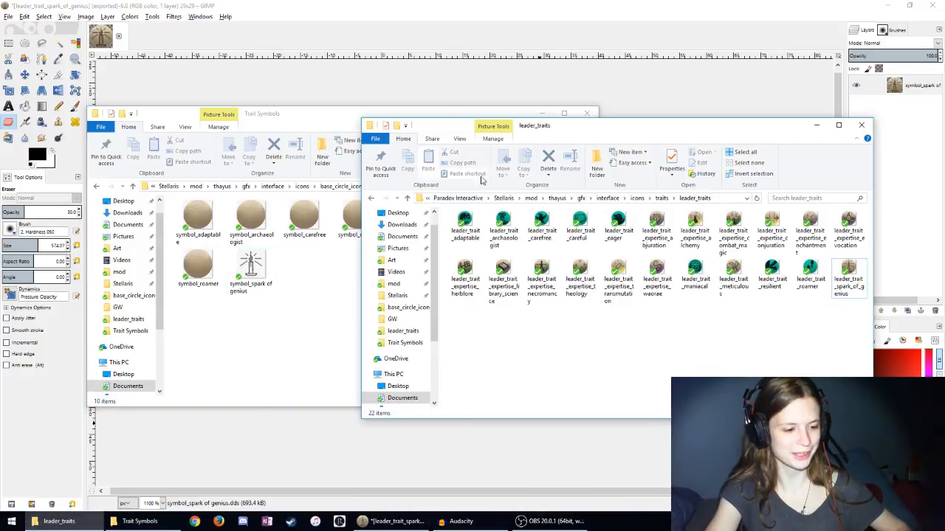
click(448, 4)
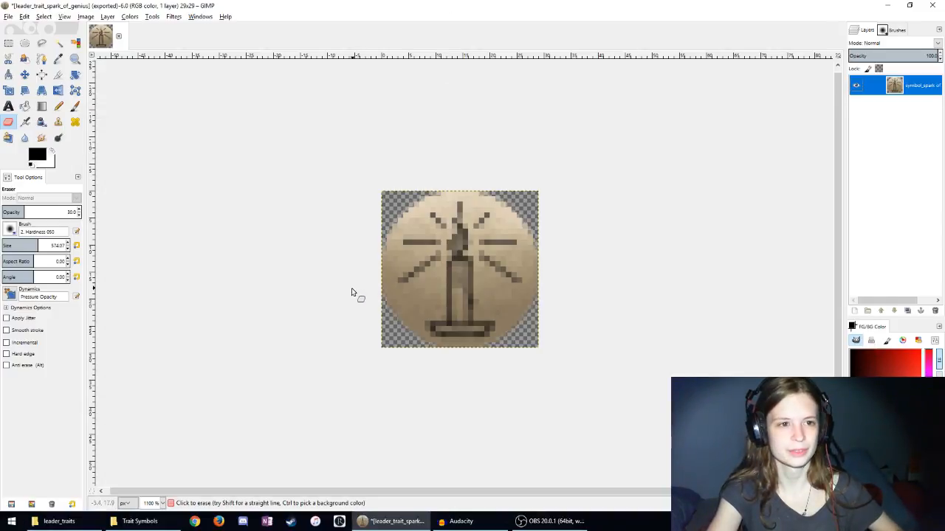
Step: Close the spark of genius image, discarding changes, and open symbol_maniacal from the Trait Symbols folder
click(118, 35)
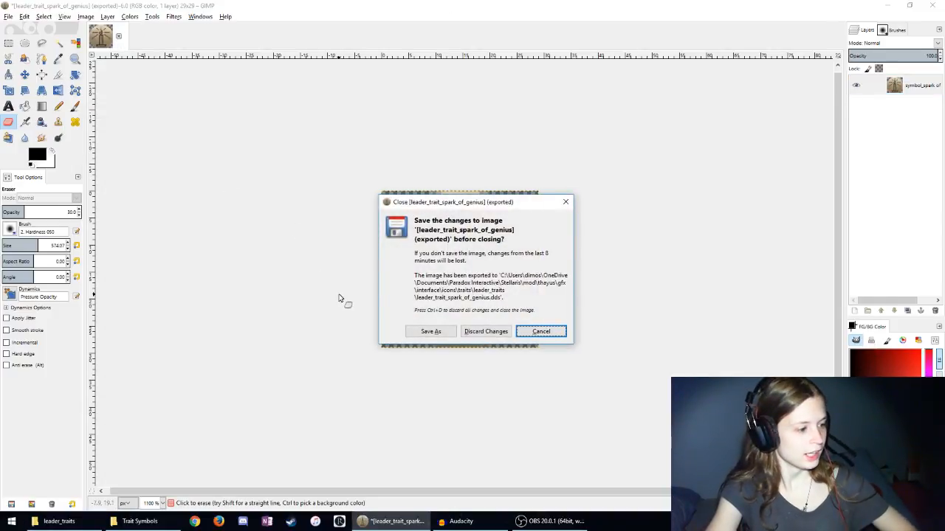
click(486, 332)
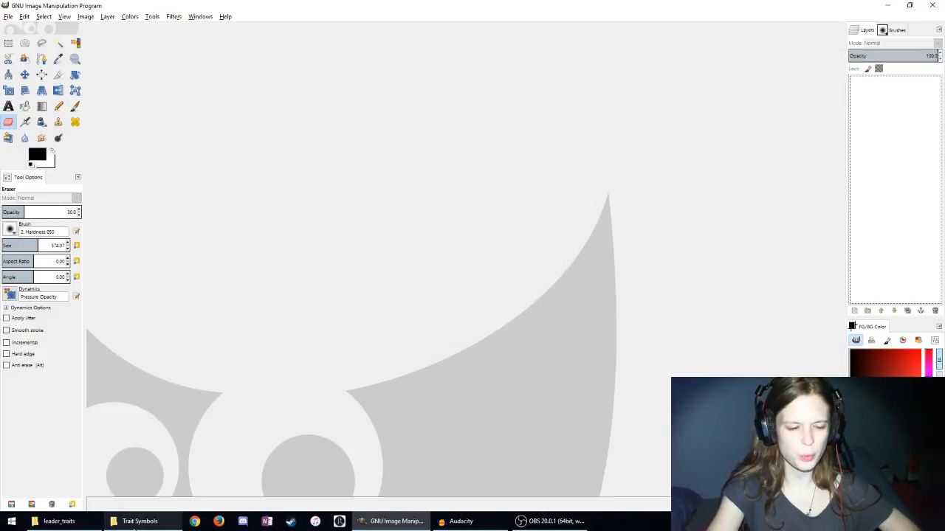
click(135, 526)
click(59, 521)
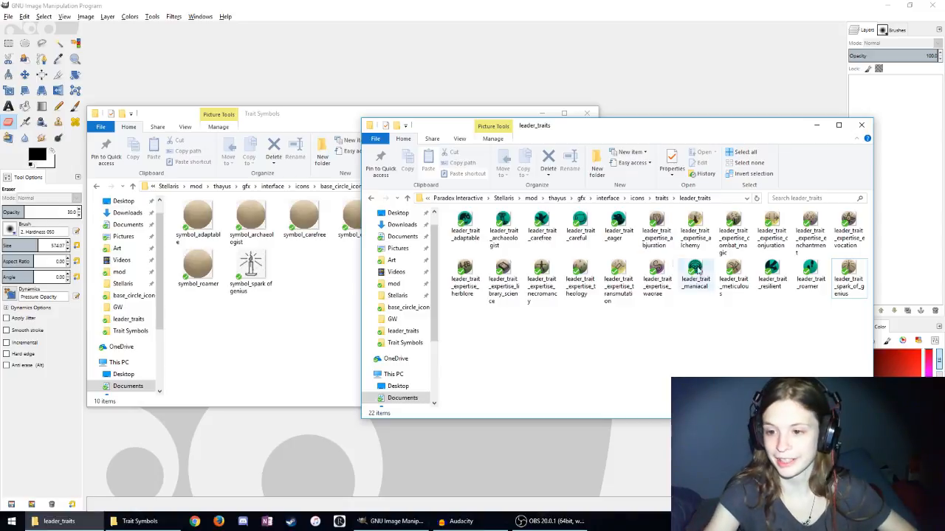
click(295, 309)
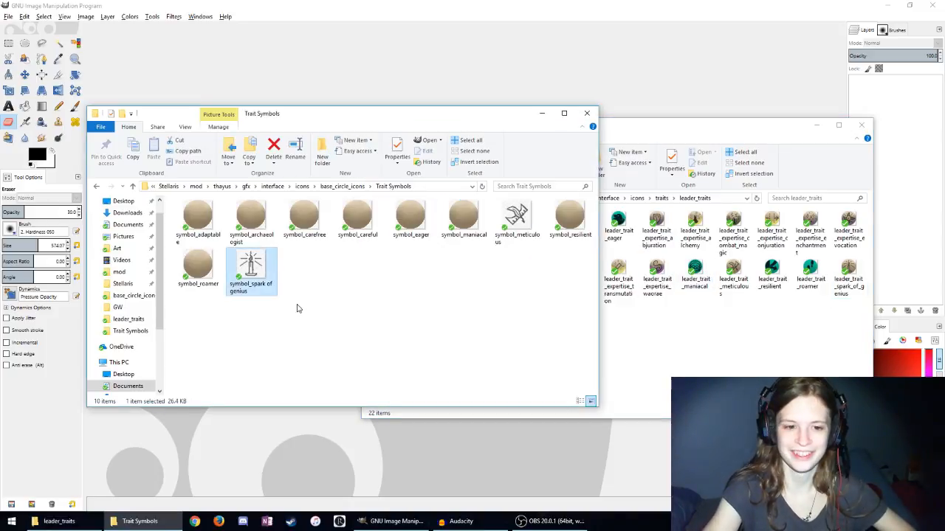
double_click(451, 214)
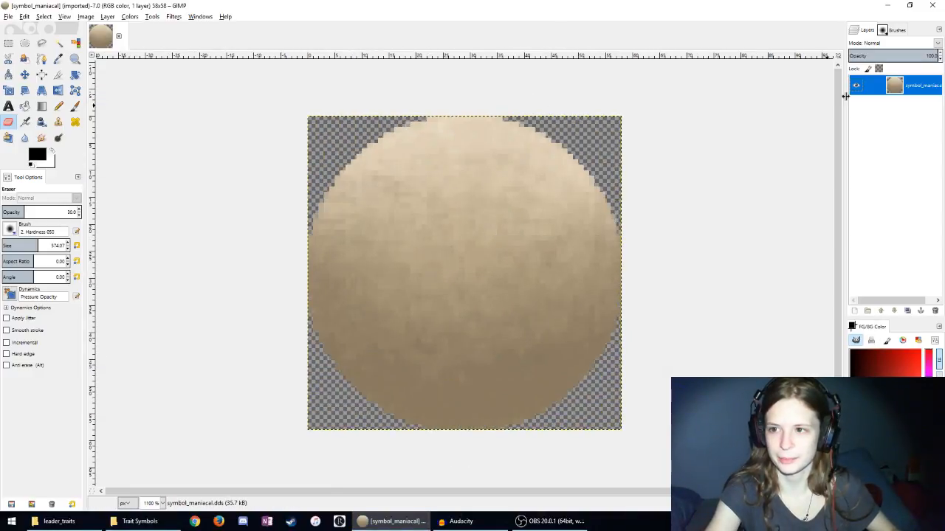
Step: Add a transparent layer named symbol over the blank maniacal icon and ready the Paintbrush in Normal mode at size 4
key(shift+ctrl+n)
click(476, 342)
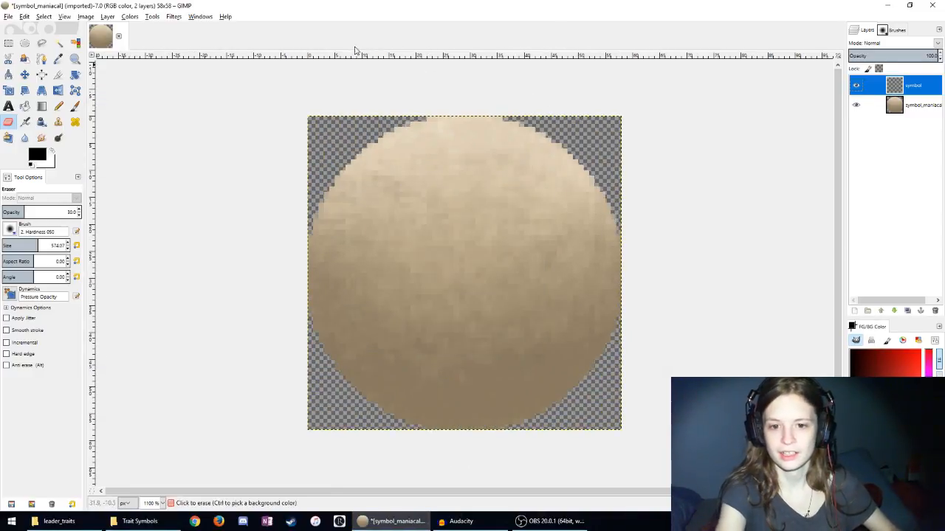
click(74, 107)
click(37, 198)
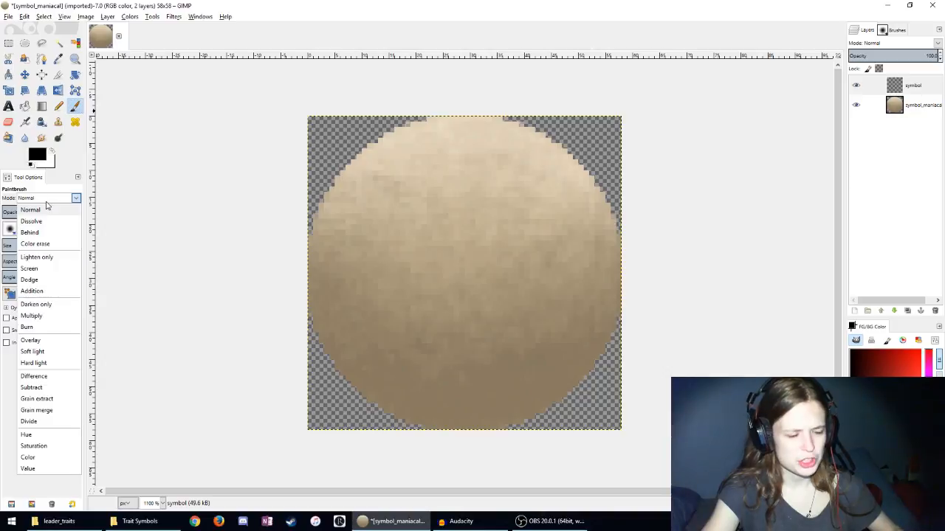
click(32, 199)
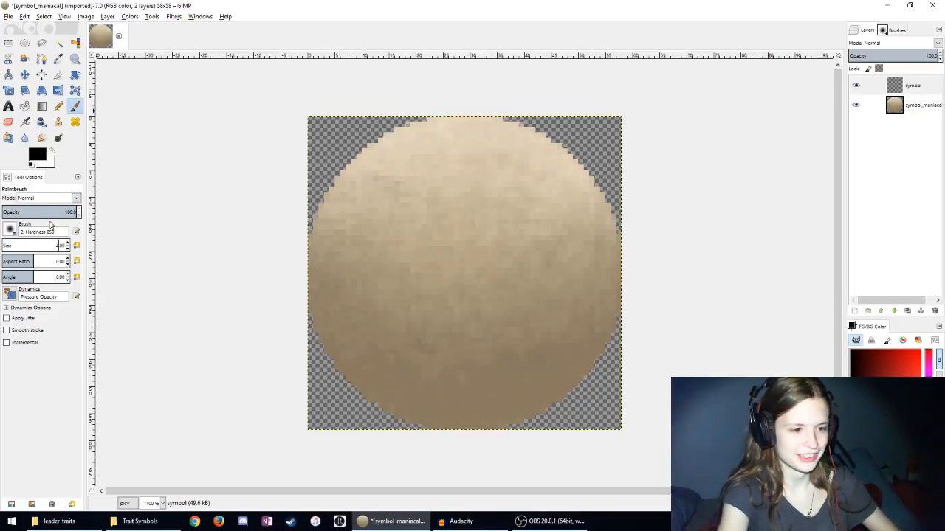
Step: Try a straight horizontal black line across the lower part of the disc with the size 4 brush
click(365, 348)
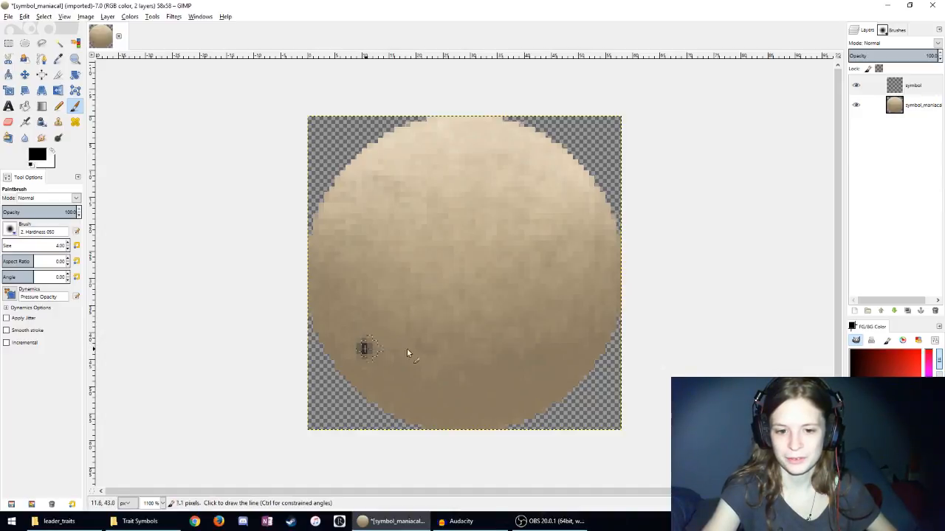
shift+click(577, 348)
key(ctrl+z)
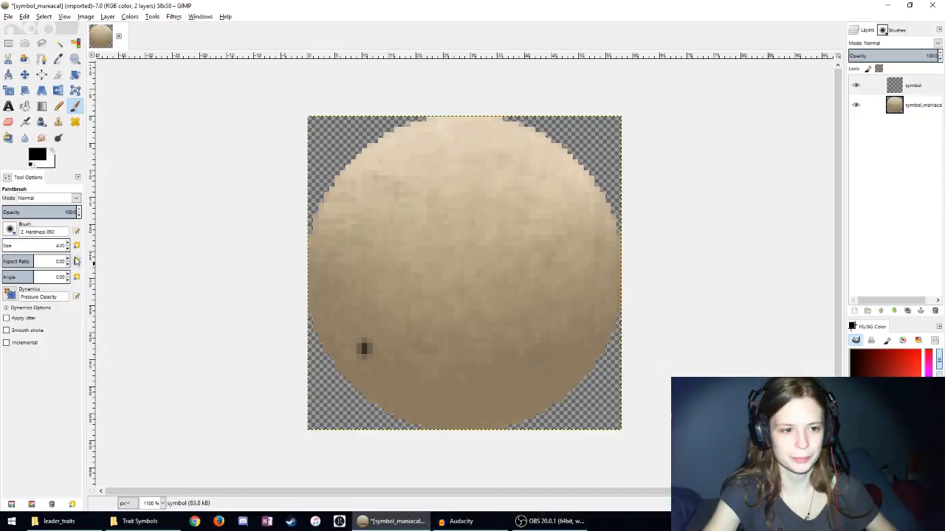
key(ctrl+z)
Step: Reduce the Paintbrush size to 3, try a straight black baseline with a curved arch rising from it, and undo both strokes
scroll(68, 247, down, 3)
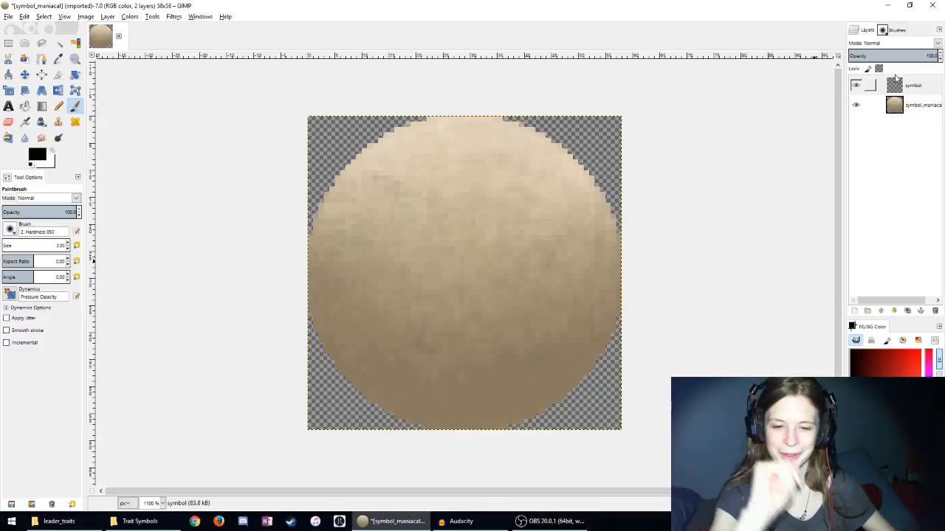
shift+click(569, 351)
ctrl+scroll(467, 299, up, 1)
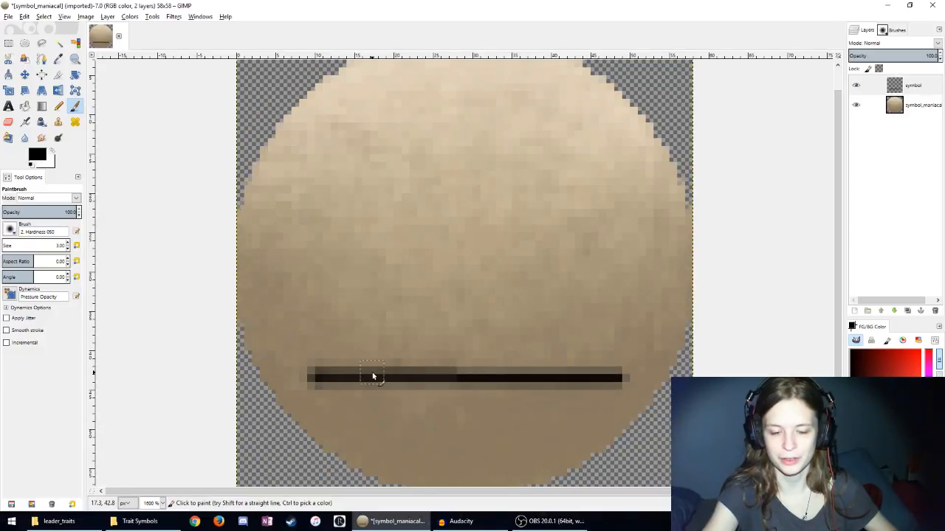
mouse_move(360, 373)
mouse_down()
mouse_move(350, 300)
mouse_move(368, 249)
mouse_move(423, 186)
mouse_move(466, 161)
mouse_move(540, 155)
mouse_move(590, 186)
mouse_move(607, 219)
mouse_up()
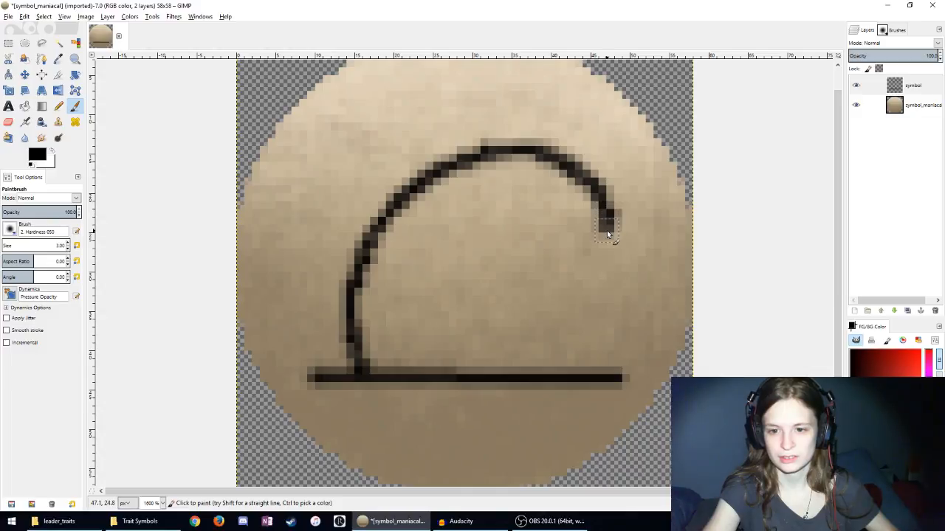
key(ctrl+z)
key(ctrl+z)
scroll(595, 227, down, 1)
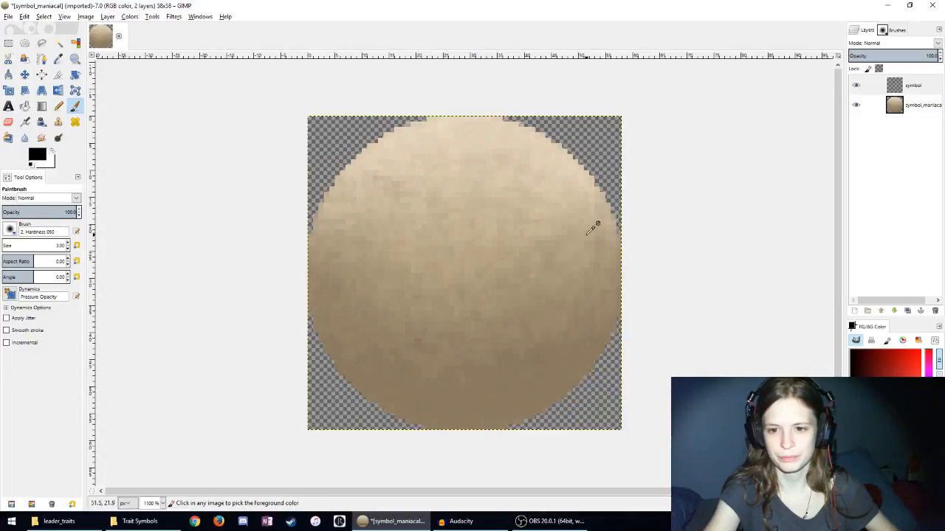
Step: Try a large rounded hat crown with a brim slanting across the disc, and undo the strokes
ctrl+scroll(594, 227, up, 1)
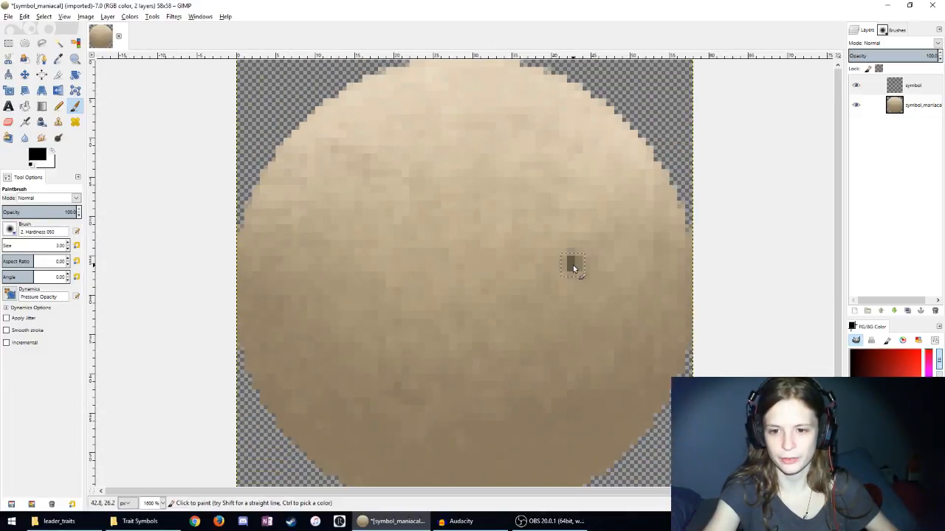
mouse_move(573, 266)
mouse_down()
mouse_move(595, 212)
mouse_move(579, 164)
mouse_move(546, 130)
mouse_move(510, 112)
mouse_move(402, 116)
mouse_move(357, 140)
mouse_move(331, 171)
mouse_move(300, 248)
mouse_move(302, 315)
mouse_move(343, 379)
mouse_move(390, 417)
mouse_move(371, 432)
mouse_move(411, 388)
mouse_move(476, 343)
mouse_move(564, 301)
mouse_move(629, 288)
mouse_up()
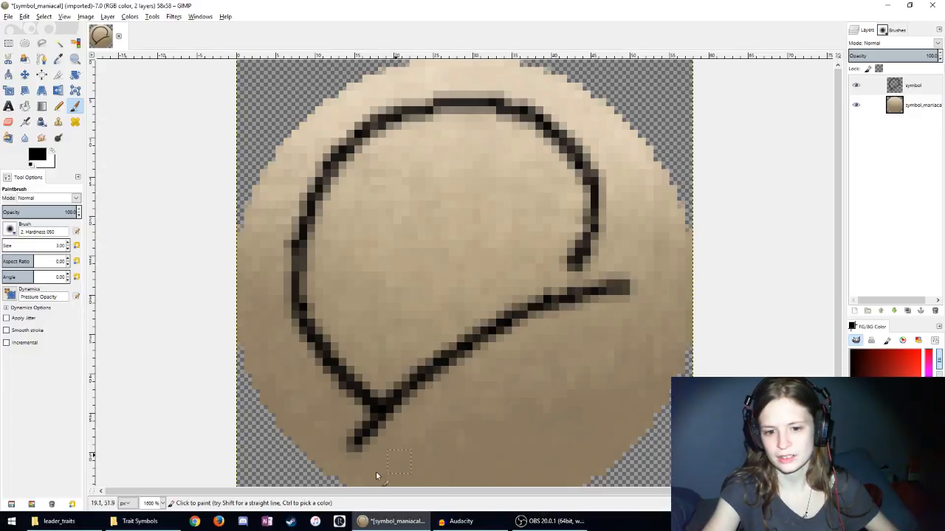
key(ctrl+z)
key(ctrl+z)
key(ctrl+z)
key(ctrl+z)
key(ctrl+z)
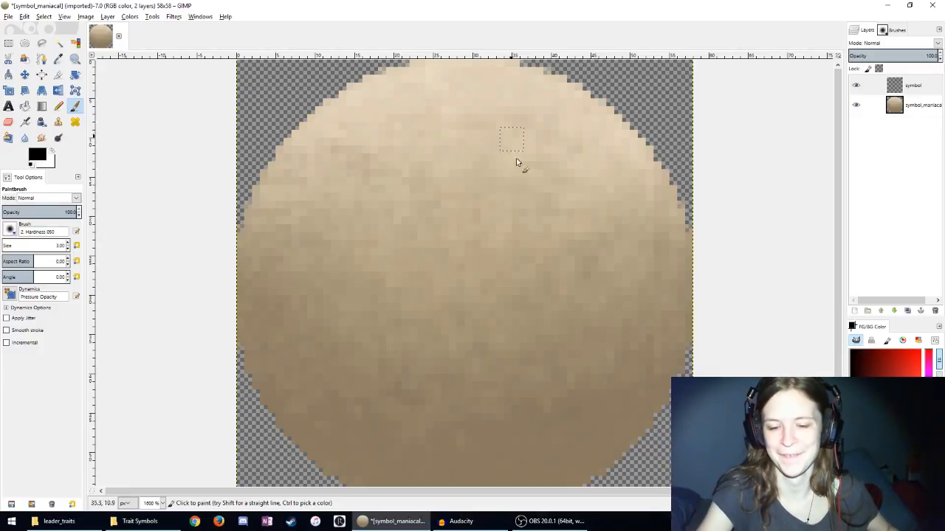
Step: Try a narrower hat crown with a folded-over tip, a short inner side line and a crease
mouse_move(491, 211)
mouse_down()
mouse_move(530, 263)
mouse_move(542, 195)
mouse_move(494, 133)
mouse_move(452, 119)
mouse_move(389, 140)
mouse_move(348, 220)
mouse_move(343, 272)
mouse_move(382, 367)
mouse_up()
drag(476, 215, 472, 325)
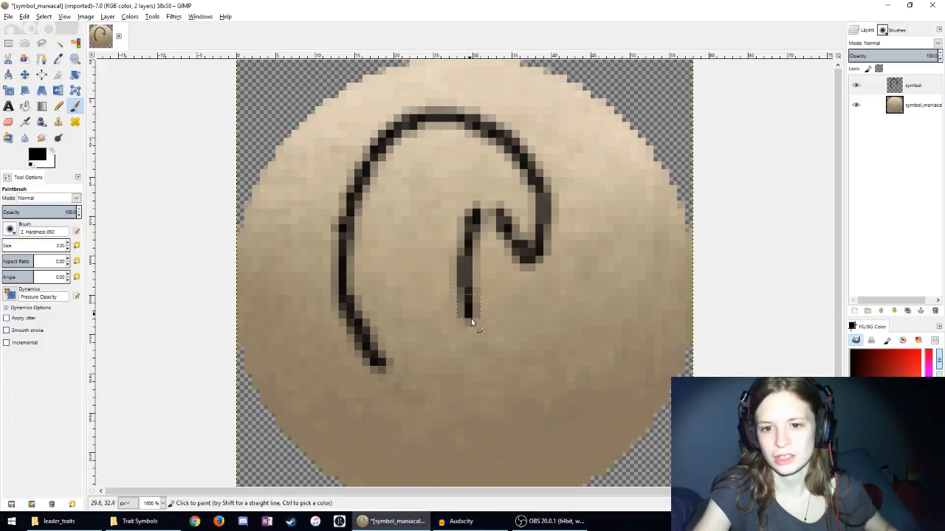
mouse_move(467, 201)
mouse_down()
mouse_move(507, 225)
mouse_move(495, 225)
mouse_move(500, 274)
mouse_move(521, 327)
mouse_up()
key(ctrl+z)
key(ctrl+z)
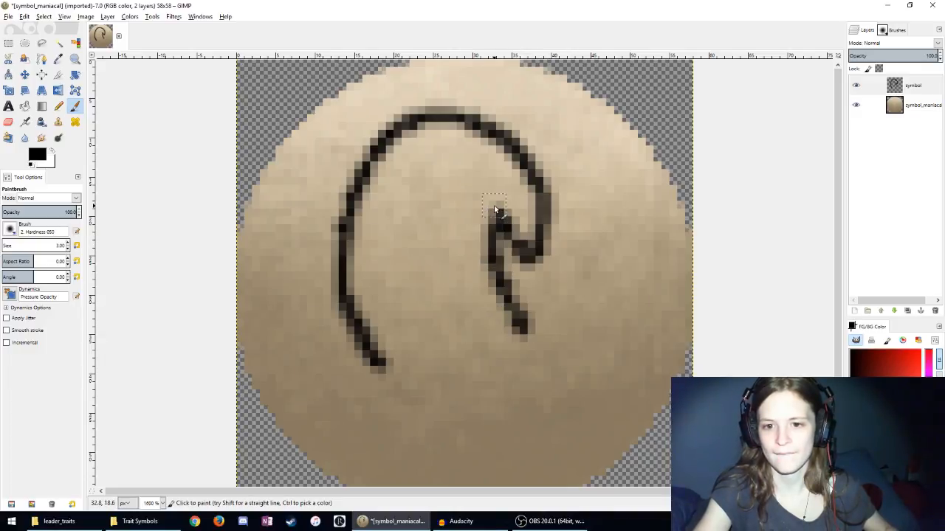
drag(499, 215, 459, 190)
Step: Try a slanted brim under the crown, repainting its lower edge as a thinner curve
mouse_move(325, 398)
mouse_down()
mouse_move(525, 323)
mouse_move(622, 313)
mouse_up()
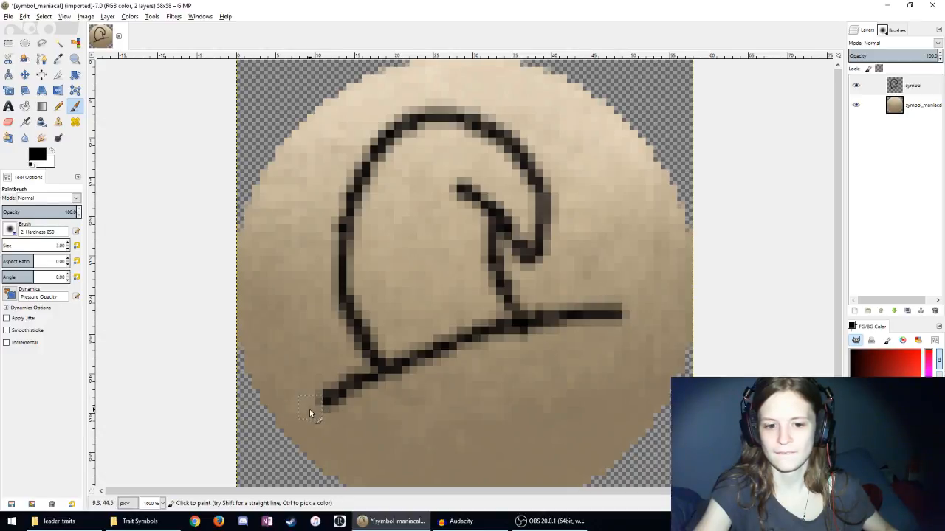
mouse_move(321, 406)
mouse_down()
mouse_move(345, 439)
mouse_move(420, 442)
mouse_move(479, 429)
mouse_move(575, 388)
mouse_move(612, 334)
mouse_up()
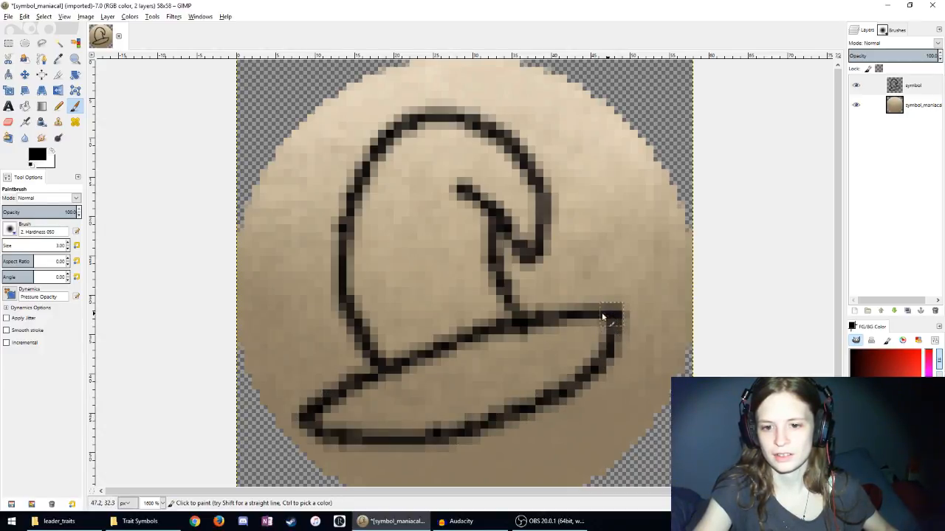
key(ctrl+z)
mouse_move(306, 410)
mouse_down()
mouse_move(477, 387)
mouse_move(553, 356)
mouse_move(594, 315)
mouse_up()
scroll(414, 246, down, 5)
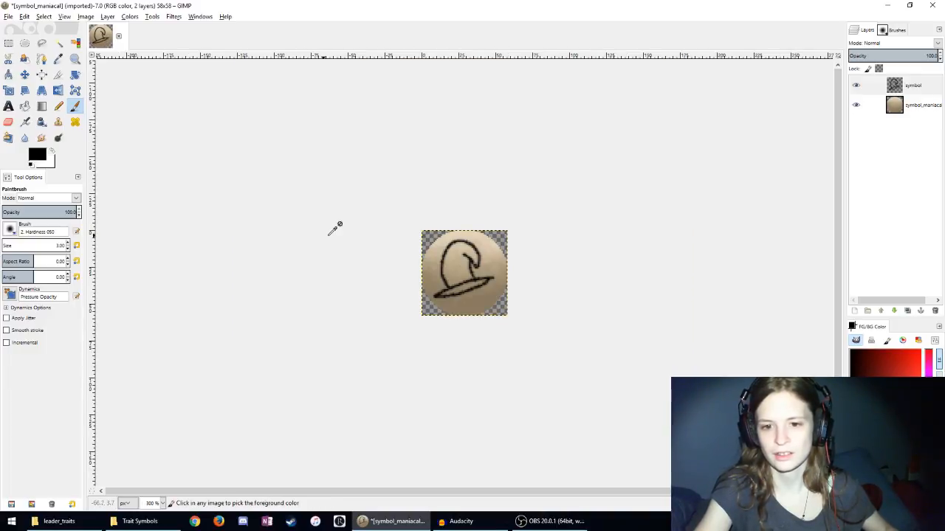
Step: Undo all strokes of the hat drawing to clear the symbol layer
scroll(331, 226, up, 5)
key(ctrl+z)
key(ctrl+z)
key(ctrl+z)
key(ctrl+z)
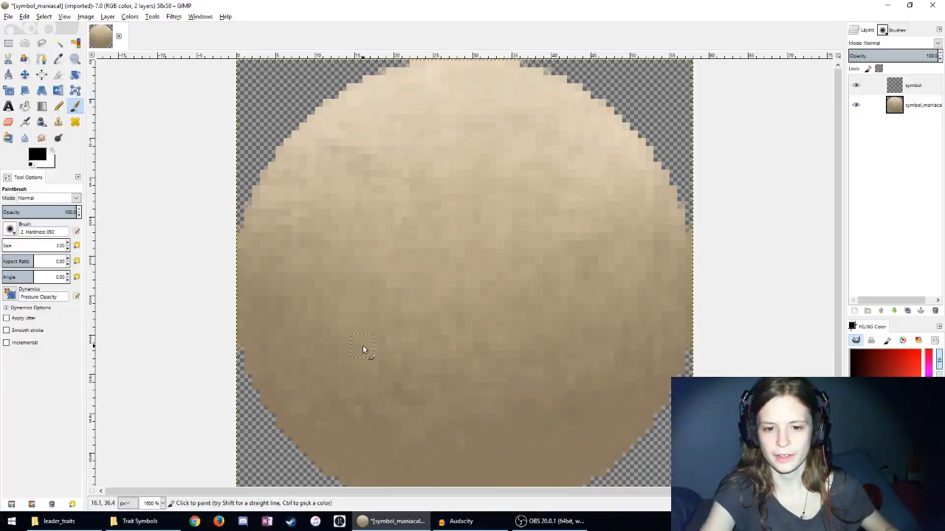
Step: Paint a witch hat crown with a drooping pointed tip, redoing the inner side as a smooth curve down from the tip
mouse_move(362, 345)
mouse_down()
mouse_move(410, 239)
mouse_move(473, 169)
mouse_move(519, 156)
mouse_move(585, 172)
mouse_move(611, 207)
mouse_move(614, 312)
mouse_up()
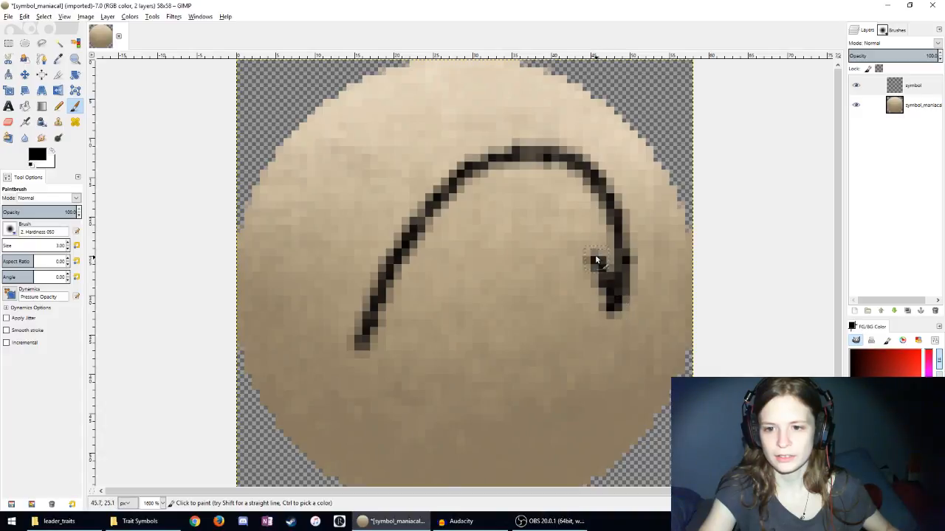
mouse_move(539, 252)
mouse_down()
mouse_move(514, 374)
mouse_move(543, 324)
mouse_move(538, 241)
mouse_up()
key(ctrl+z)
key(z)
click(530, 252)
double_click(191, 135)
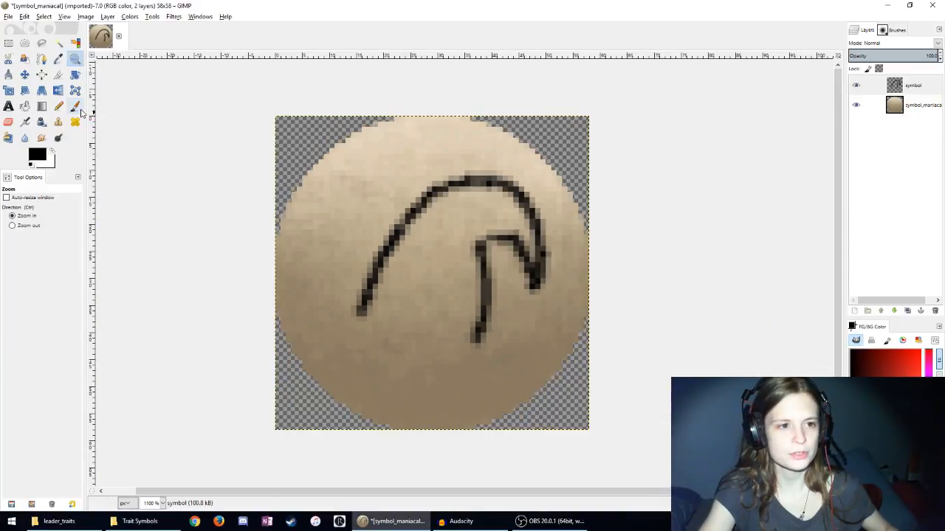
key(p)
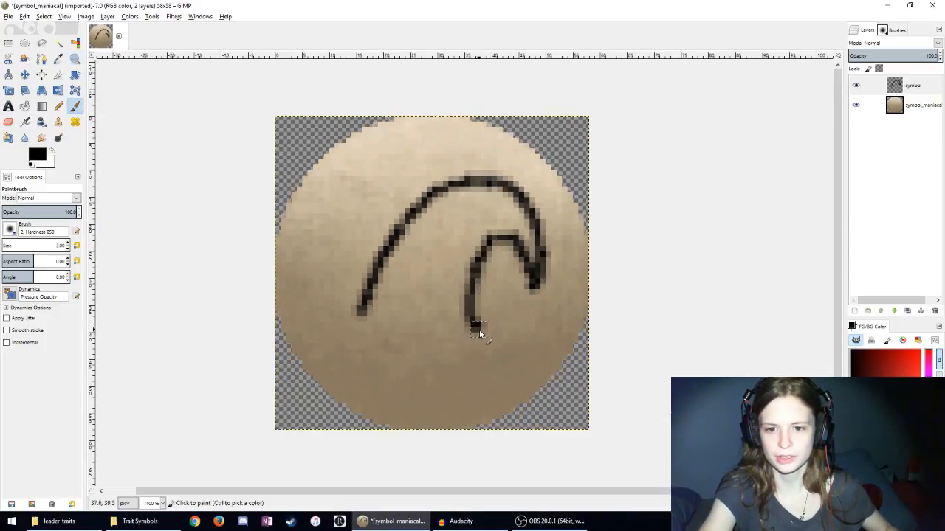
Step: Try a brim sloping down to the right below the crown, redoing its lower edge to form a thin closed shape
mouse_move(302, 328)
mouse_down()
mouse_move(361, 313)
mouse_move(413, 317)
mouse_up()
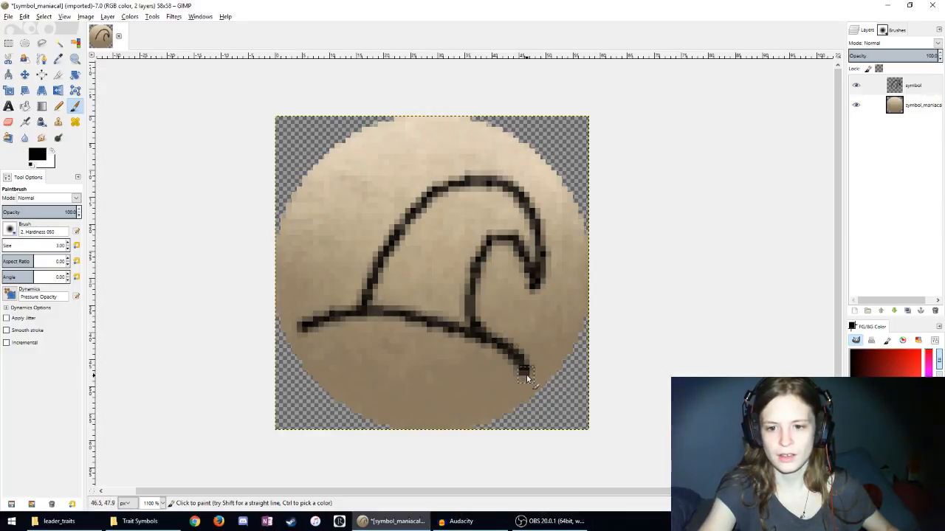
mouse_move(299, 333)
mouse_down()
mouse_move(352, 364)
mouse_move(411, 381)
mouse_up()
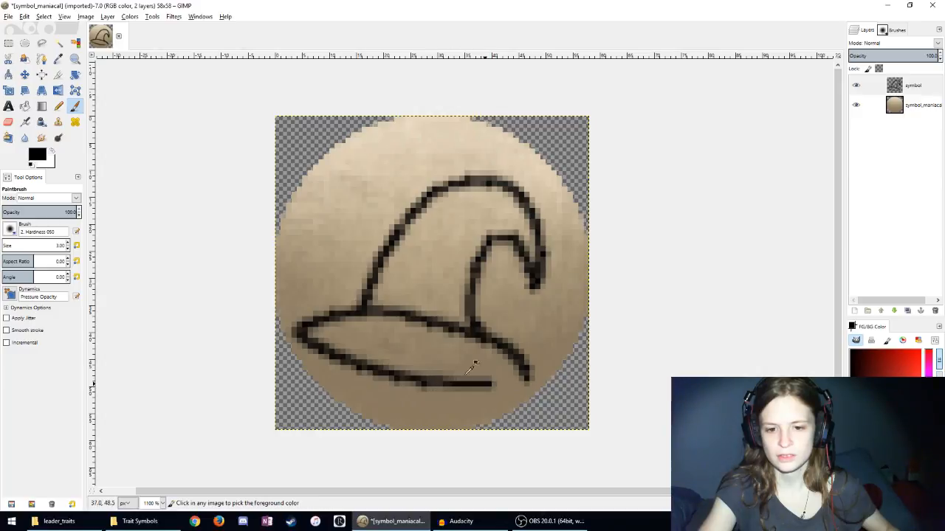
key(ctrl+z)
key(ctrl+z)
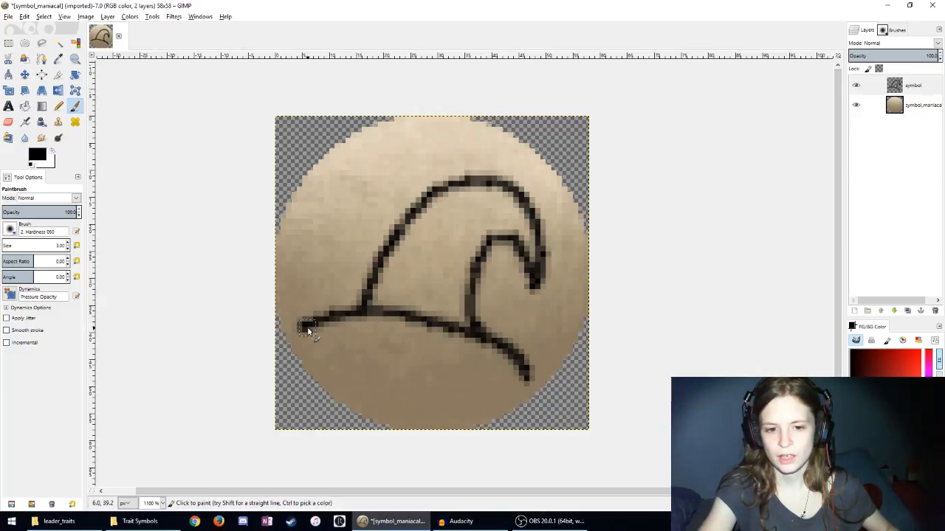
drag(306, 327, 443, 371)
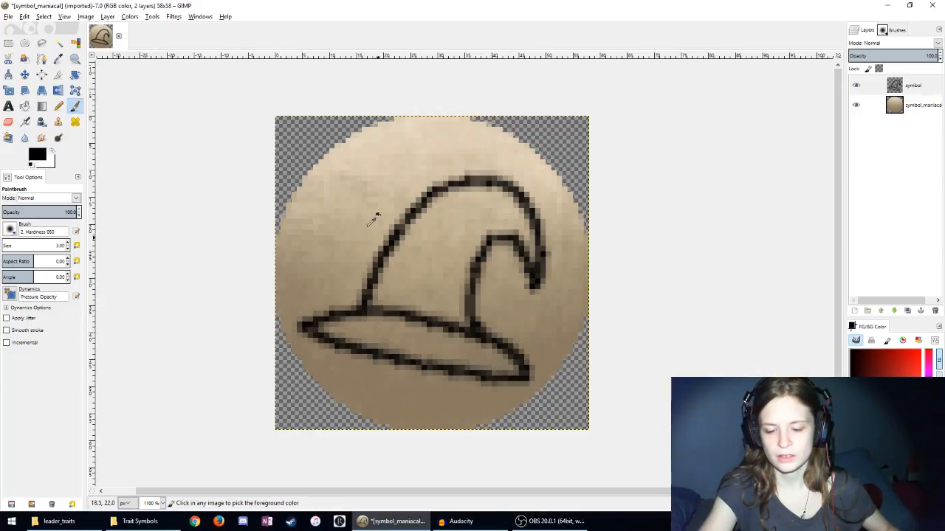
Step: Undo the brim's lower edge and erase the left part of its upper line with the Eraser at full opacity
scroll(372, 219, down, 3)
scroll(416, 295, up, 5)
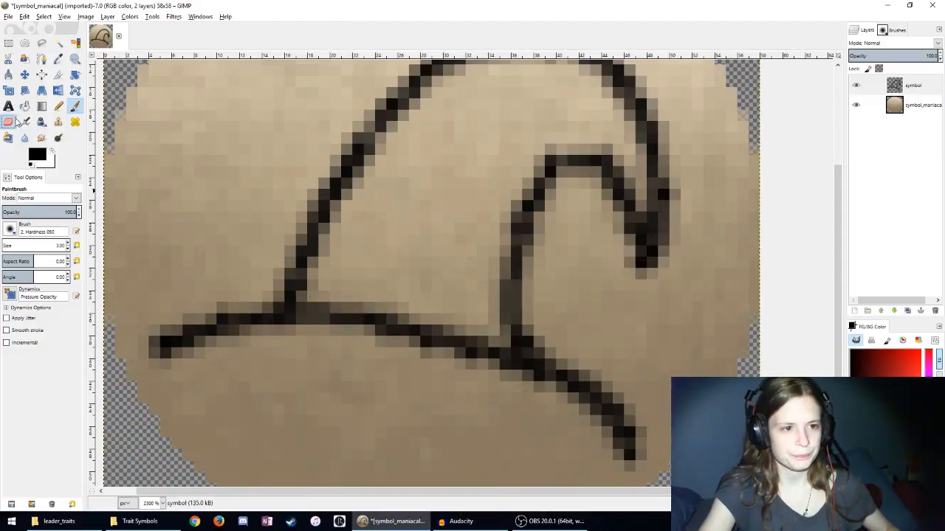
click(10, 121)
key(ctrl+z)
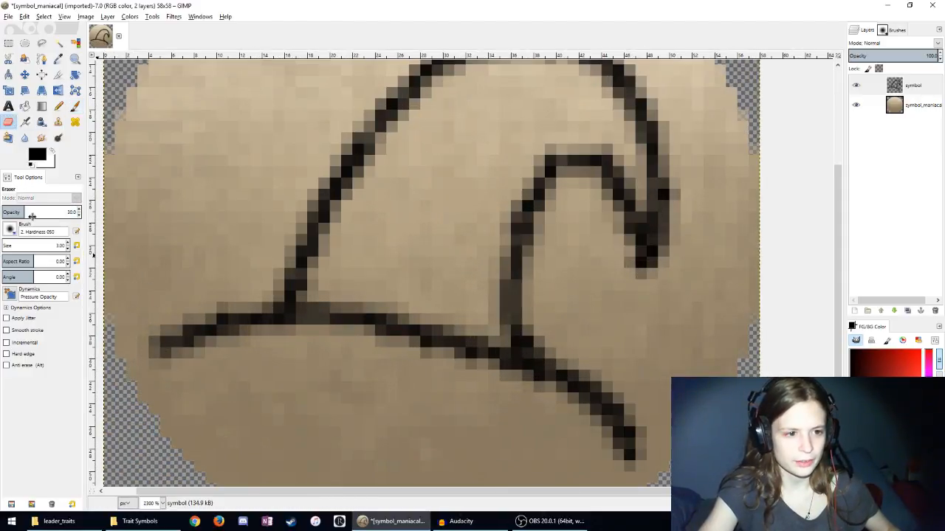
mouse_move(151, 340)
mouse_down()
mouse_move(270, 321)
mouse_move(179, 340)
mouse_move(438, 367)
mouse_move(664, 291)
mouse_up()
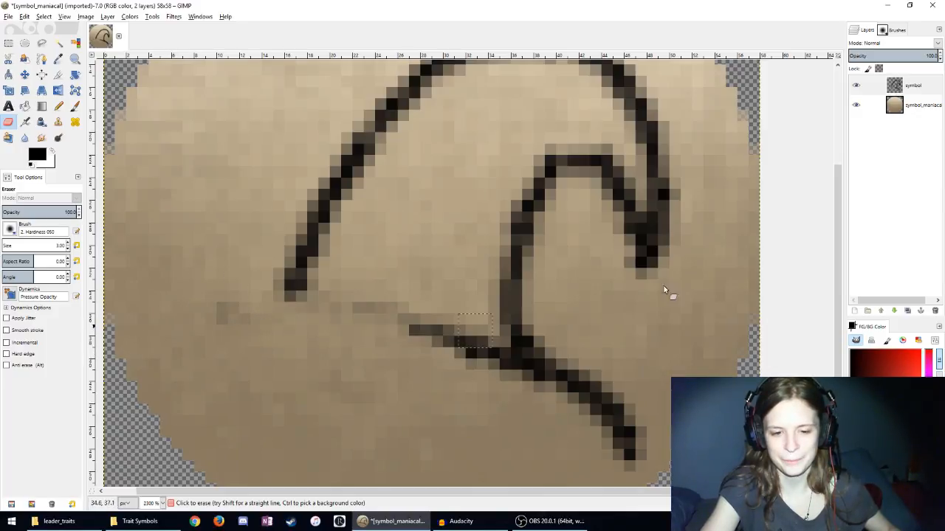
Step: Select the disc's shape from the symbol_maniacal layer and erase the rest of the brim line on the symbol layer
click(905, 107)
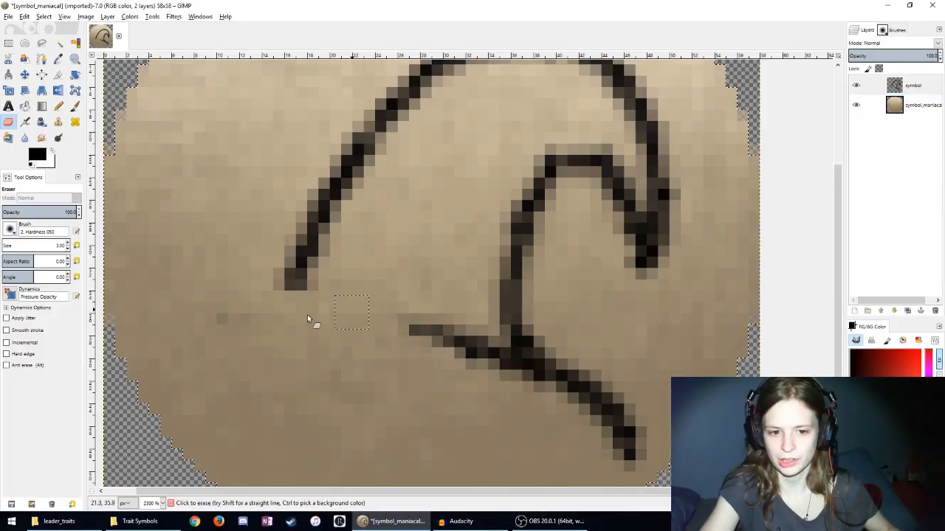
mouse_move(435, 339)
mouse_down()
mouse_move(554, 395)
mouse_move(653, 419)
mouse_up()
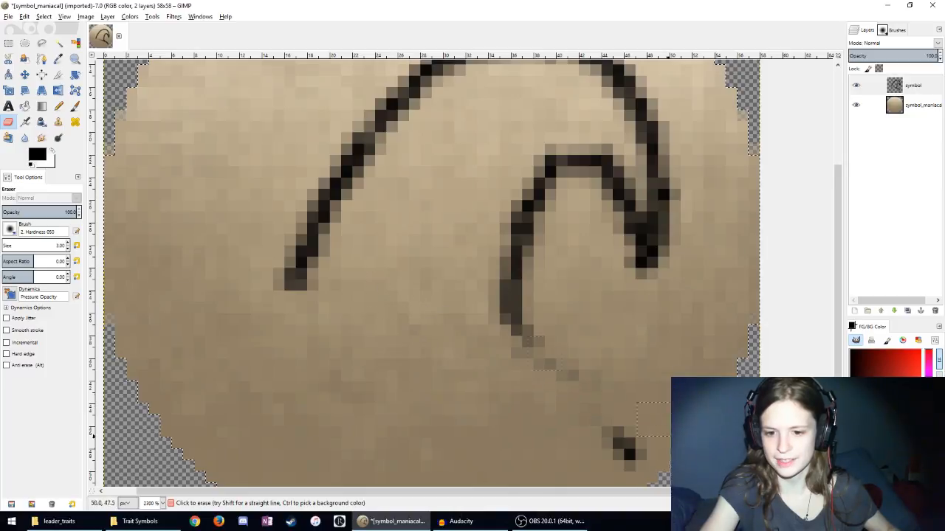
scroll(526, 358, down, 5)
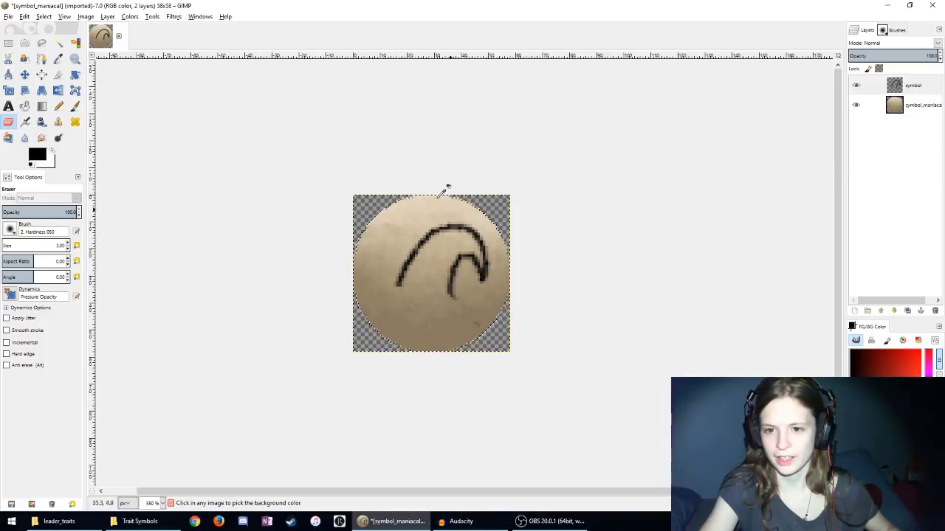
Step: Move the symbol layer 1 pixel right and 4 pixels up, and fit the layer to the image size
scroll(442, 189, up, 3)
click(26, 74)
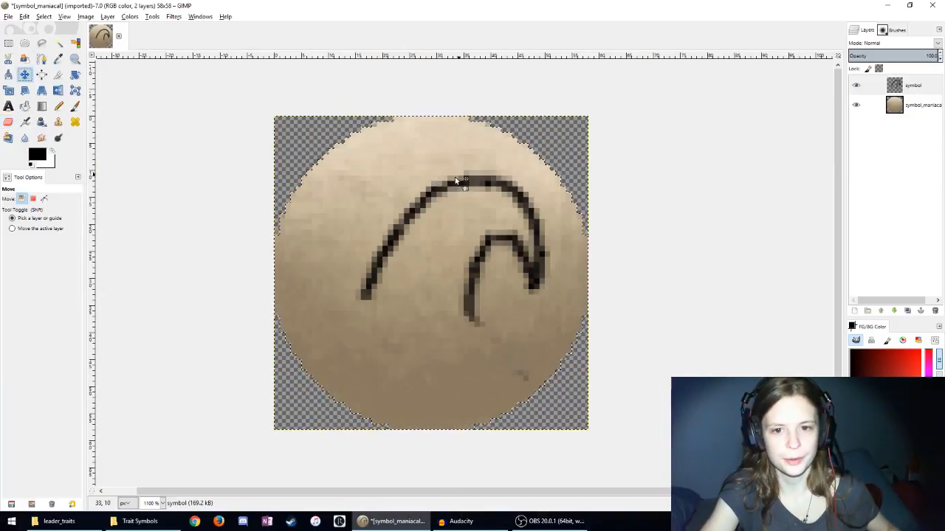
drag(469, 181, 476, 160)
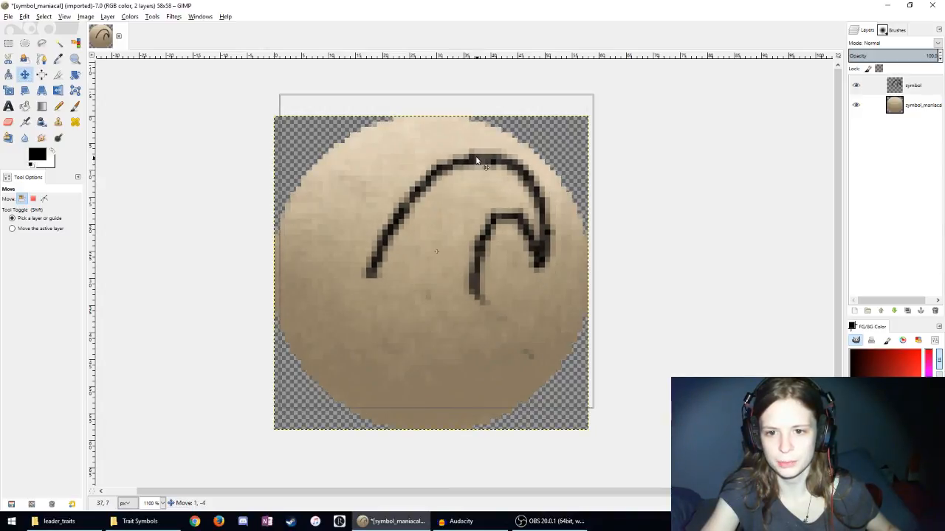
click(92, 19)
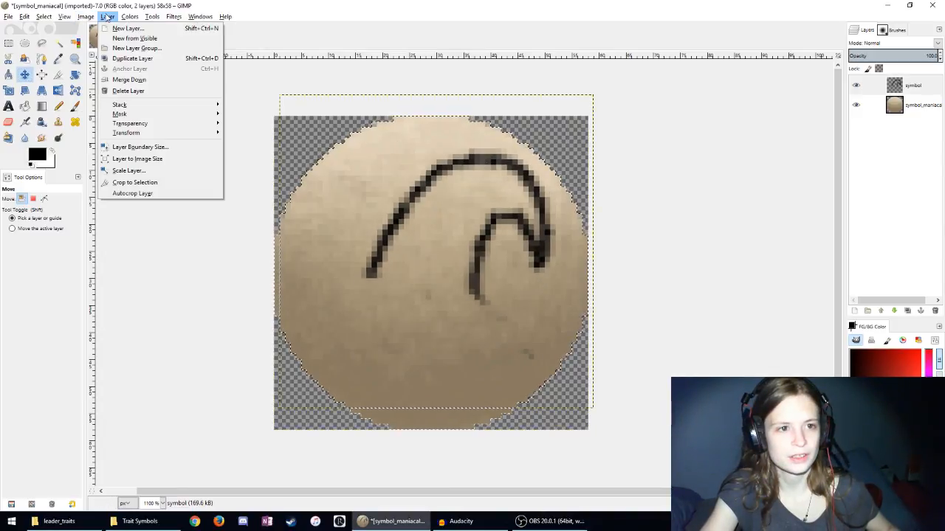
click(143, 165)
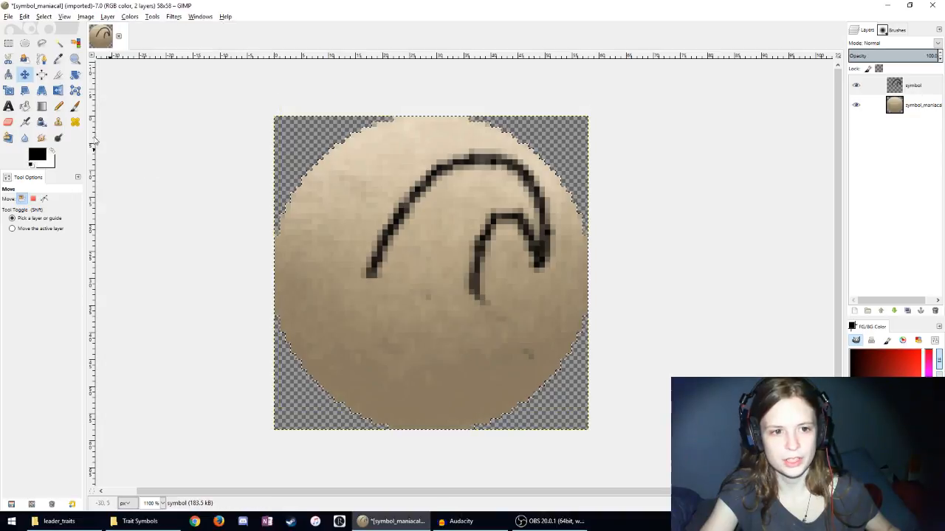
click(74, 105)
scroll(414, 292, up, 2)
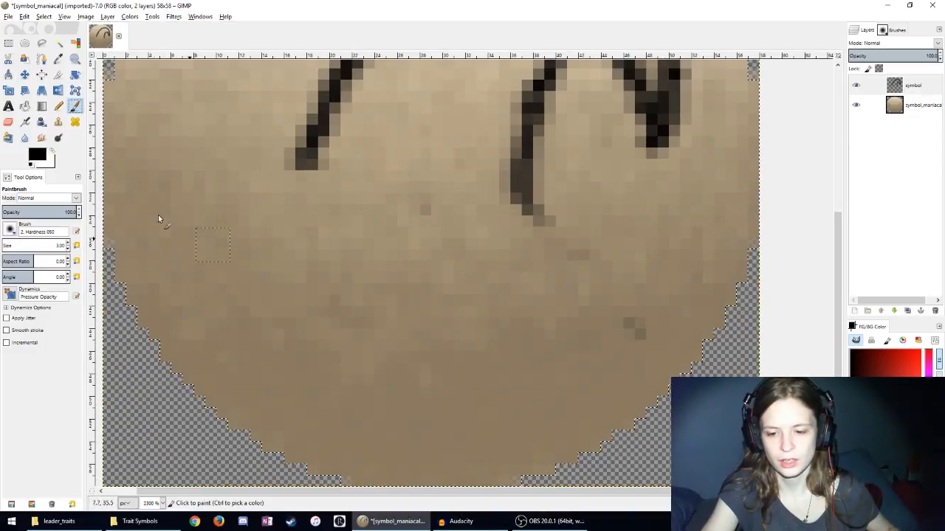
drag(606, 368, 685, 300)
key(ctrl+z)
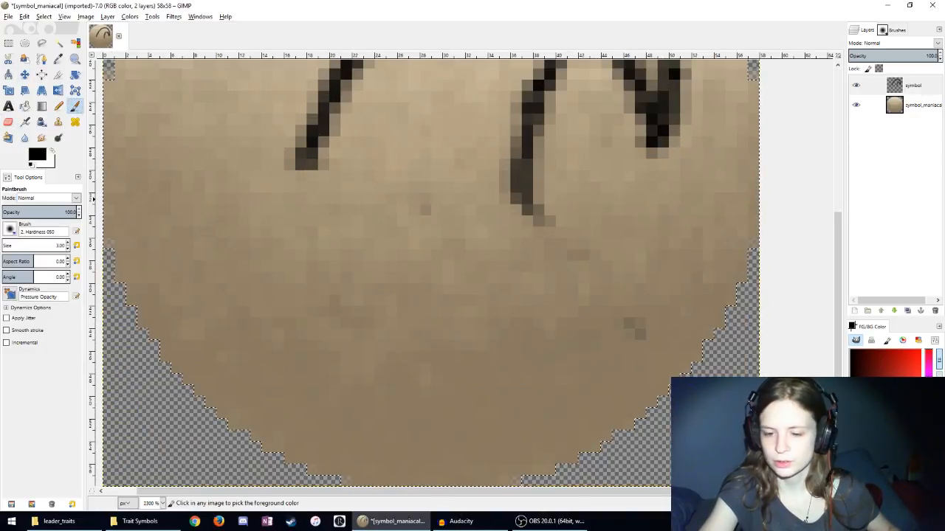
Step: Erase the faint leftover brim specks below the crown and ready the Paintbrush for more painting
click(9, 121)
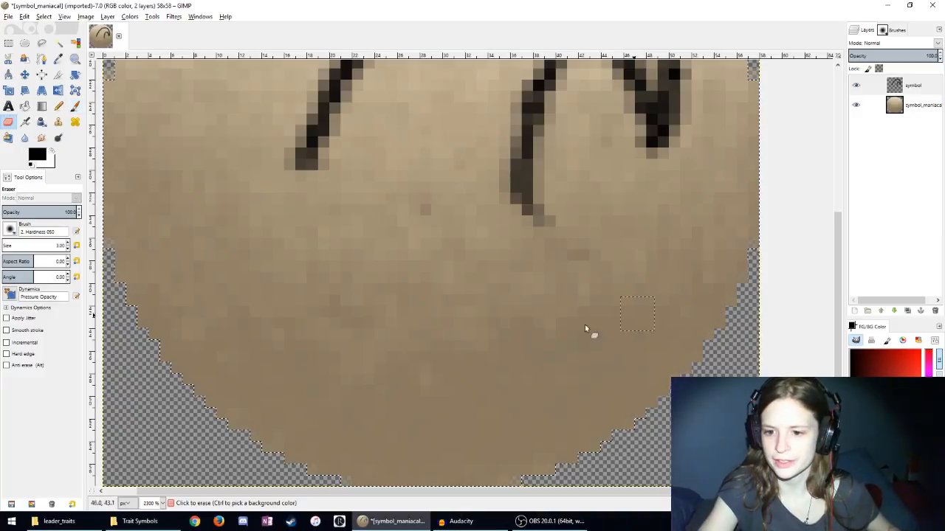
click(75, 106)
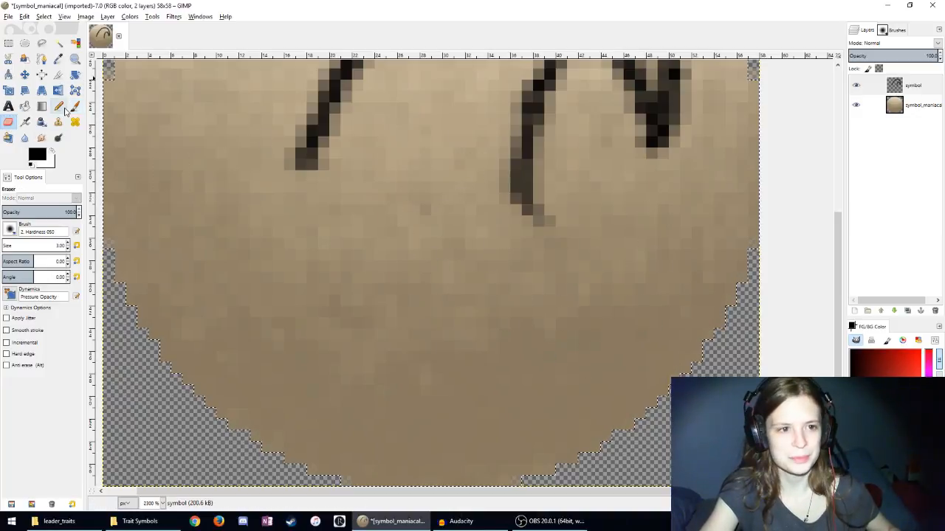
scroll(262, 189, down, 3)
scroll(403, 296, up, 3)
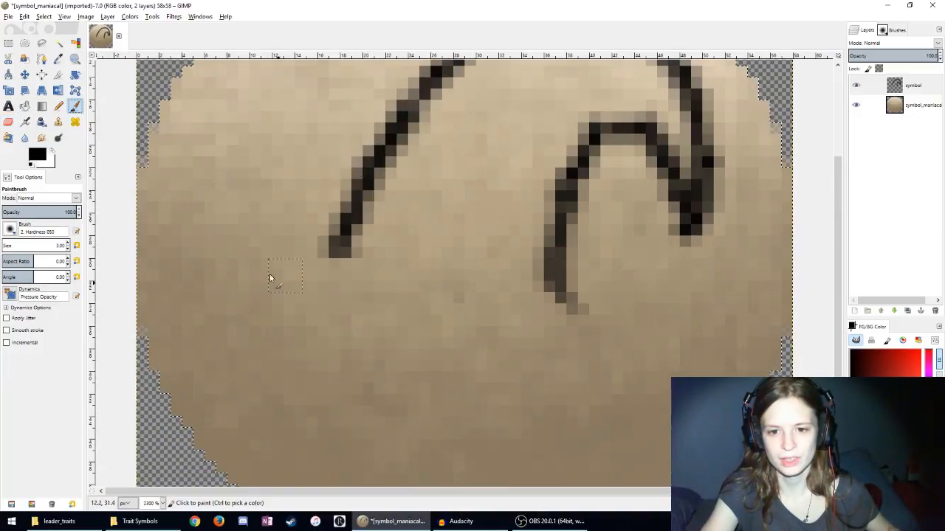
Step: Paint the brim's sloping upper line below the crown, then its lower line to form a closed brim outline
mouse_move(192, 264)
mouse_down()
mouse_move(457, 296)
mouse_move(716, 358)
mouse_up()
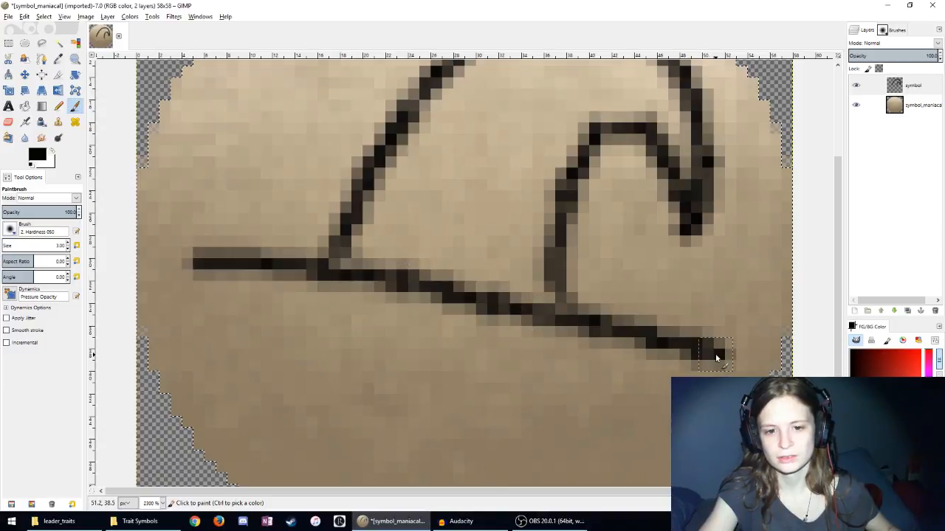
mouse_move(191, 269)
mouse_down()
mouse_move(256, 311)
mouse_move(381, 346)
mouse_move(503, 375)
mouse_move(675, 391)
mouse_up()
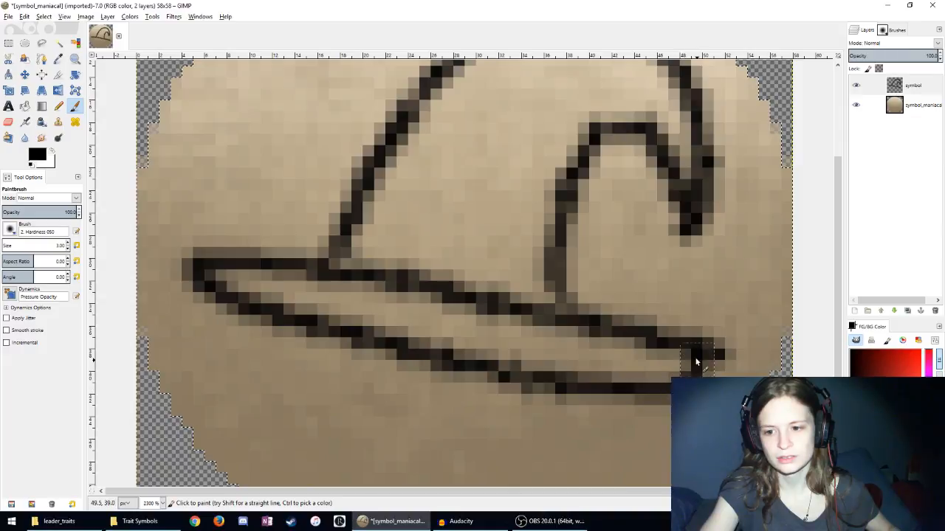
Step: Try to fill the middle section of the brim with black between its upper and lower lines
mouse_move(326, 296)
mouse_down()
mouse_move(534, 350)
mouse_move(325, 294)
mouse_move(338, 307)
mouse_move(523, 337)
mouse_up()
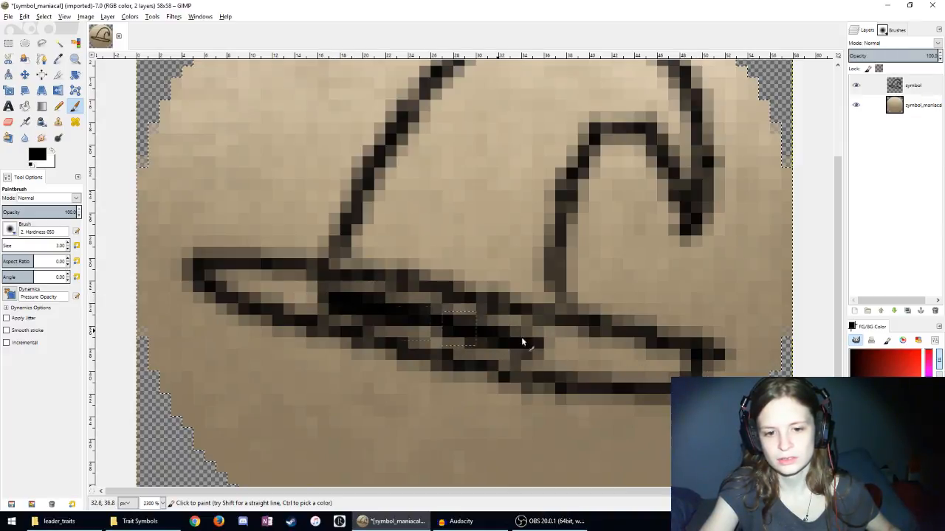
scroll(590, 302, down, 8)
scroll(484, 277, up, 8)
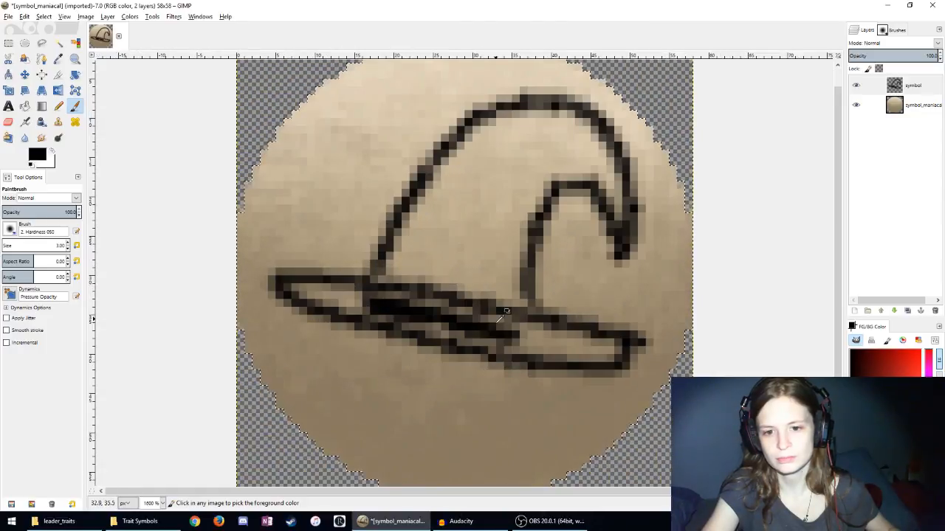
mouse_move(352, 301)
mouse_down()
mouse_move(547, 340)
mouse_move(541, 350)
mouse_move(509, 350)
mouse_move(263, 285)
mouse_up()
scroll(295, 264, down, 6)
scroll(449, 270, up, 6)
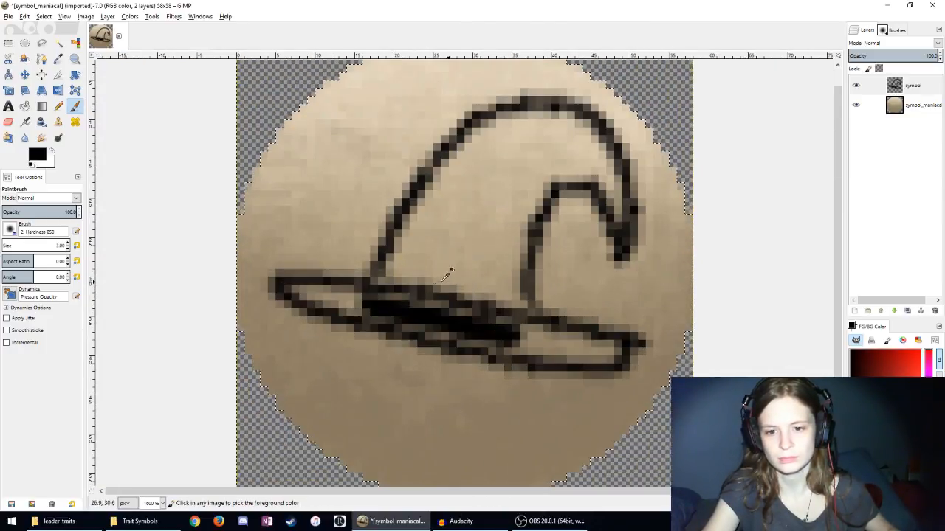
mouse_move(297, 310)
mouse_down()
mouse_move(436, 316)
mouse_move(542, 359)
mouse_up()
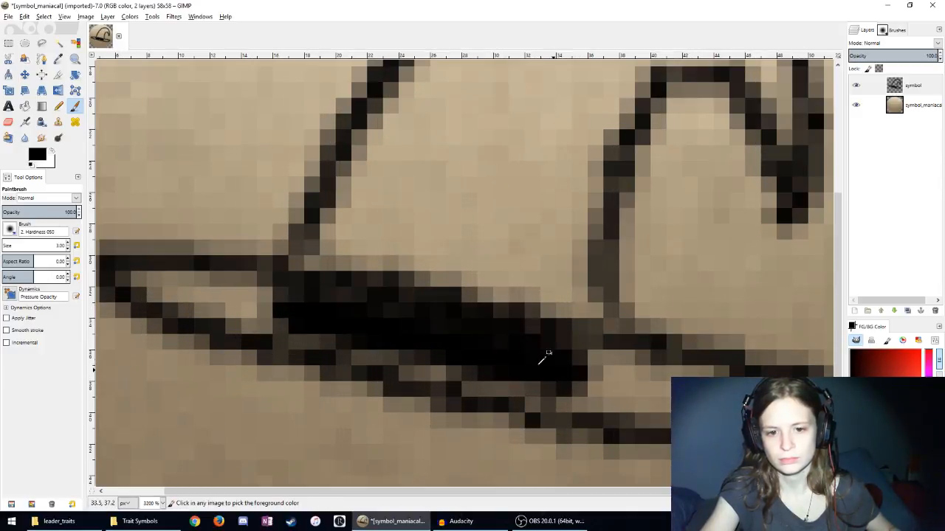
Step: Undo the last fill stroke, then try to erase and repaint the brim's upper line and blacken the brim
key(ctrl+z)
click(9, 123)
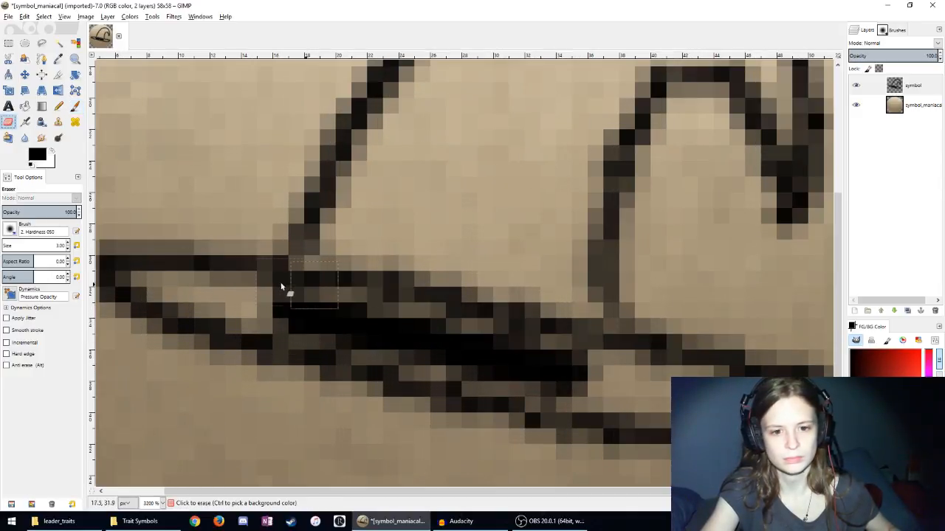
drag(193, 270, 476, 325)
click(74, 106)
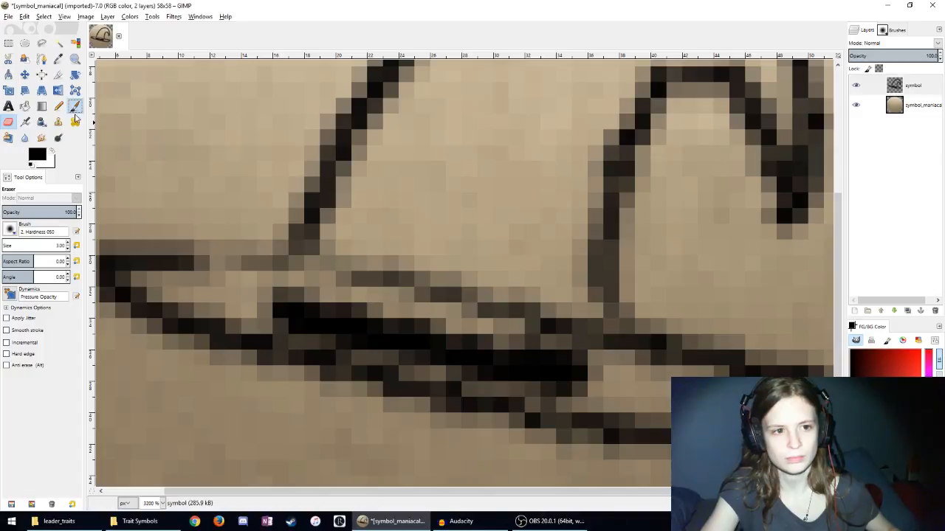
mouse_move(121, 265)
mouse_down()
mouse_move(228, 274)
mouse_move(465, 325)
mouse_up()
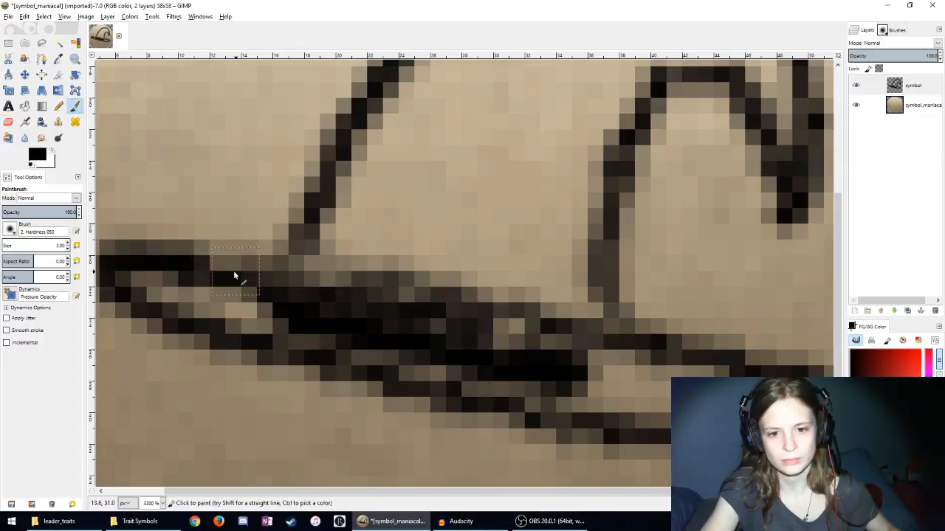
drag(238, 274, 700, 375)
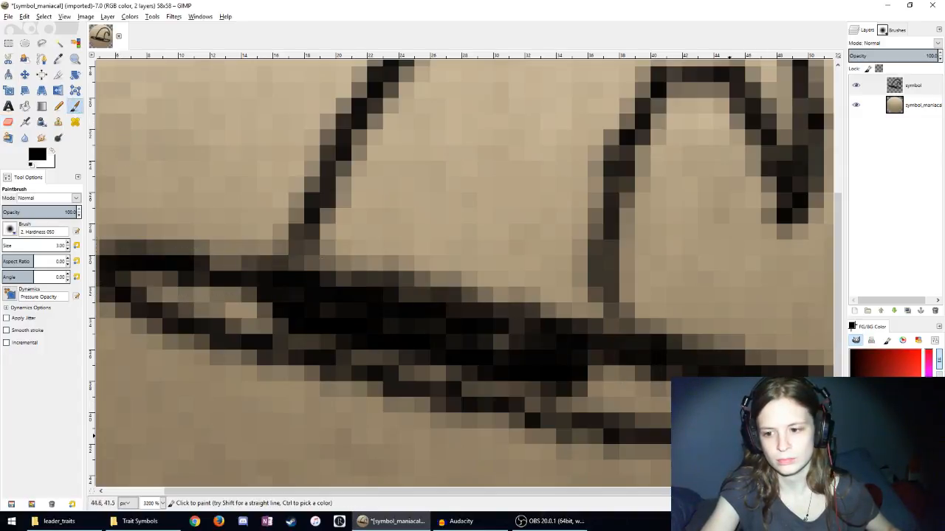
mouse_move(668, 434)
mouse_down()
mouse_move(447, 386)
mouse_move(184, 302)
mouse_move(151, 279)
mouse_up()
ctrl+scroll(185, 268, down, 5)
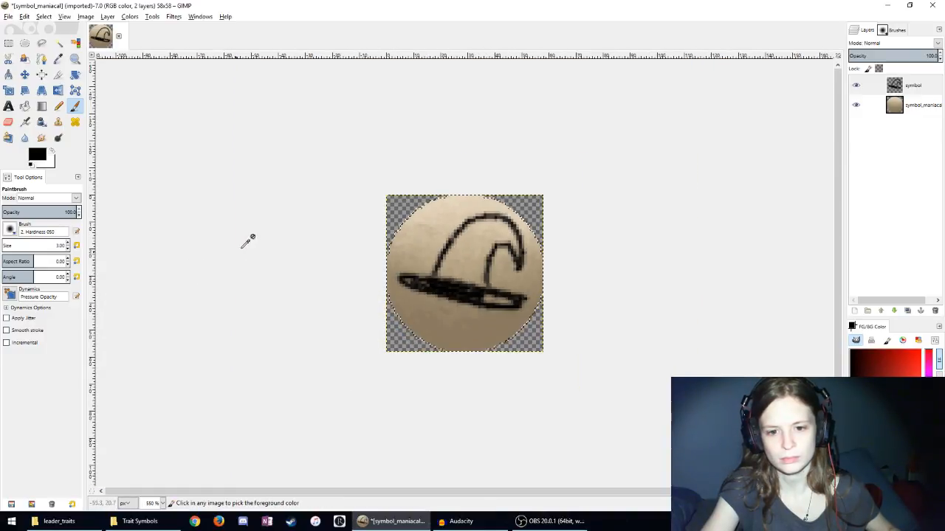
Step: Paint two short black fold strokes reaching into the crown from the inner bend of the hat's tip
ctrl+scroll(381, 189, up, 3)
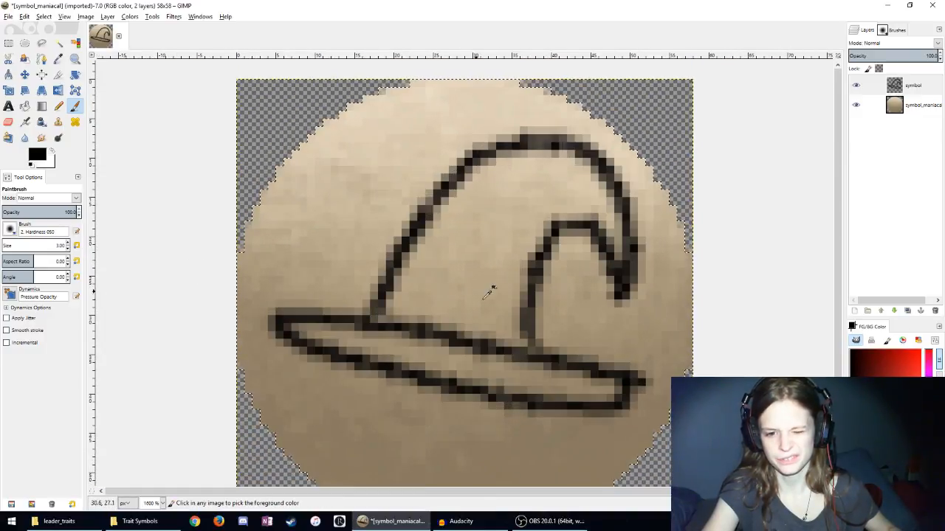
ctrl+scroll(340, 264, down, 4)
ctrl+scroll(594, 317, up, 3)
ctrl+scroll(597, 316, down, 3)
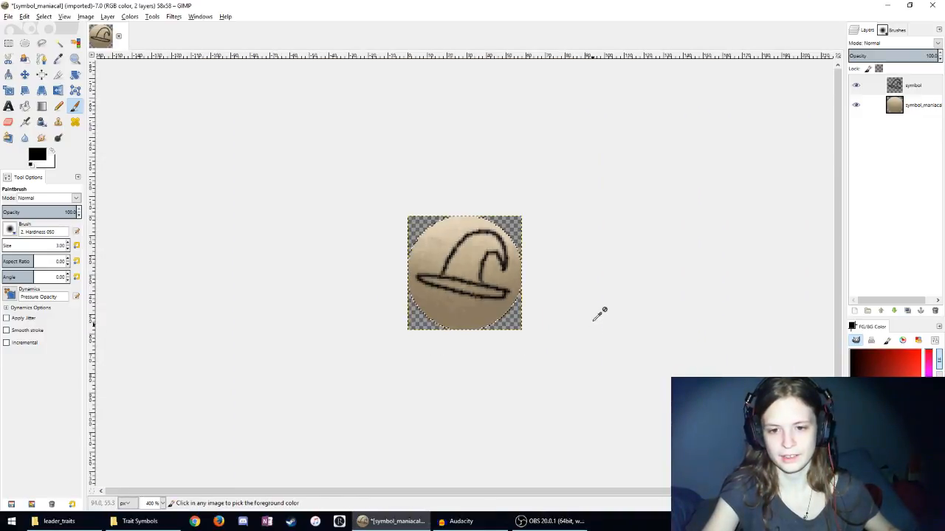
ctrl+scroll(599, 315, up, 5)
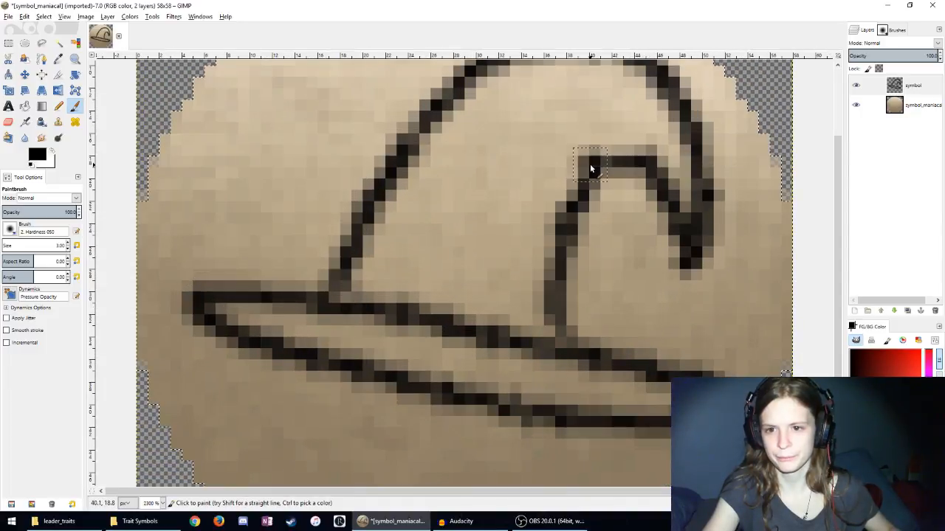
mouse_move(591, 170)
mouse_down()
mouse_move(538, 155)
mouse_move(628, 155)
mouse_move(570, 107)
mouse_up()
ctrl+scroll(436, 169, down, 5)
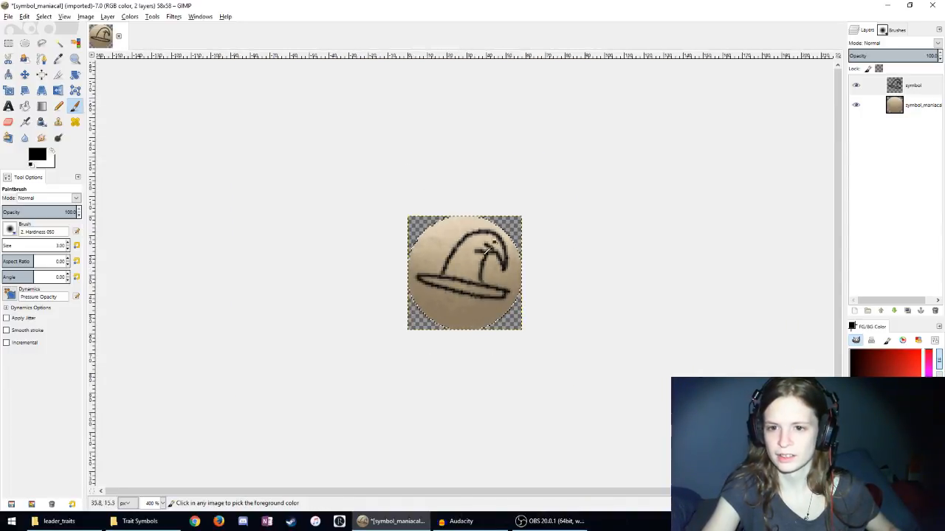
Step: Fill the left side of the crown with a black shadow that tapers upward along the outline
ctrl+scroll(575, 265, up, 4)
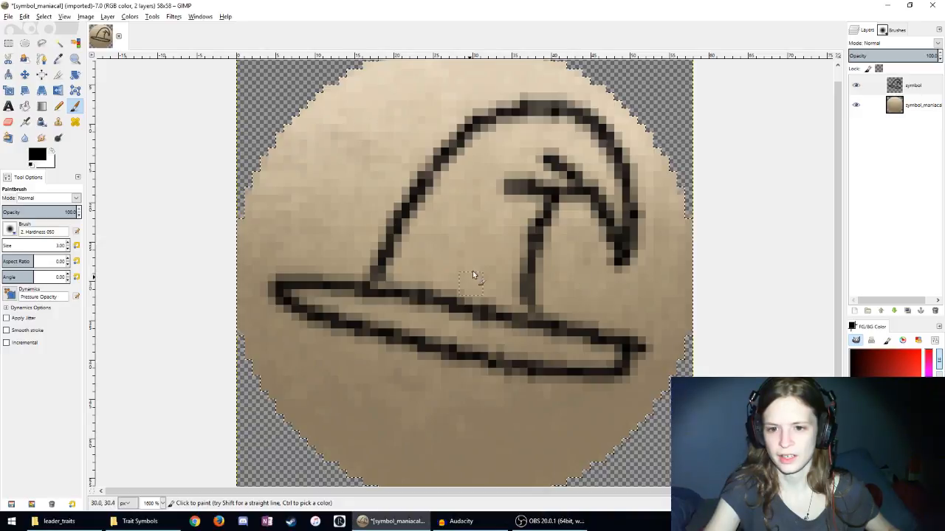
mouse_move(386, 286)
mouse_down()
mouse_move(410, 231)
mouse_move(509, 118)
mouse_up()
ctrl+scroll(529, 204, down, 2)
ctrl+scroll(528, 204, up, 4)
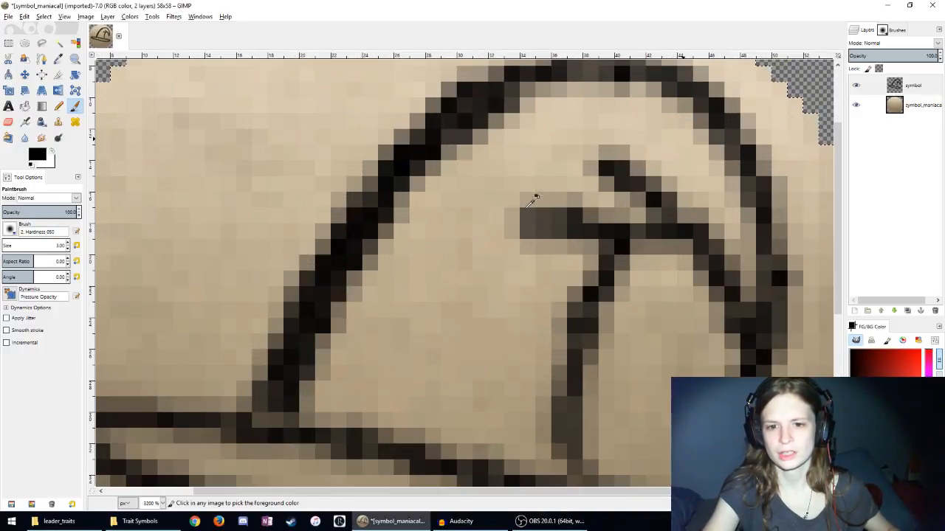
mouse_move(371, 445)
mouse_down()
mouse_move(382, 362)
mouse_move(388, 249)
mouse_move(417, 169)
mouse_move(509, 91)
mouse_move(453, 141)
mouse_move(412, 216)
mouse_move(384, 338)
mouse_move(389, 429)
mouse_move(292, 425)
mouse_move(346, 300)
mouse_move(340, 365)
mouse_move(348, 396)
mouse_move(374, 237)
mouse_move(345, 419)
mouse_move(343, 385)
mouse_move(367, 412)
mouse_move(289, 401)
mouse_up()
drag(418, 189, 487, 104)
scroll(487, 104, down, 7)
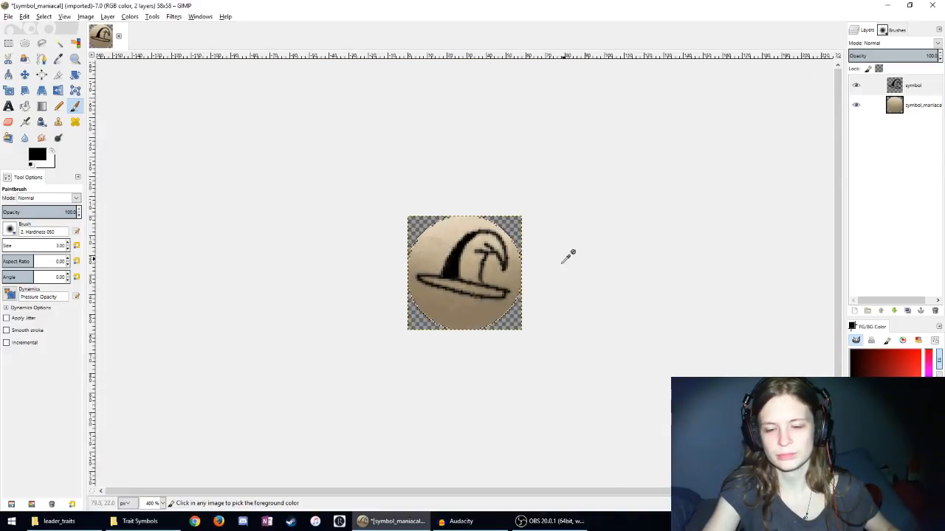
Step: Repaint the brim's right end as a shorter rounded curve and erase the old corner outside it
scroll(566, 255, up, 6)
scroll(652, 359, down, 1)
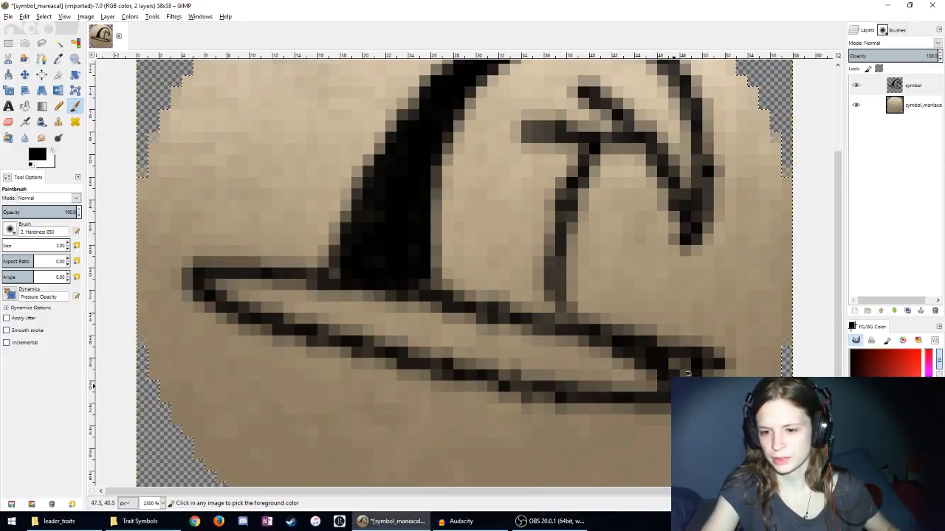
scroll(637, 352, up, 4)
click(9, 122)
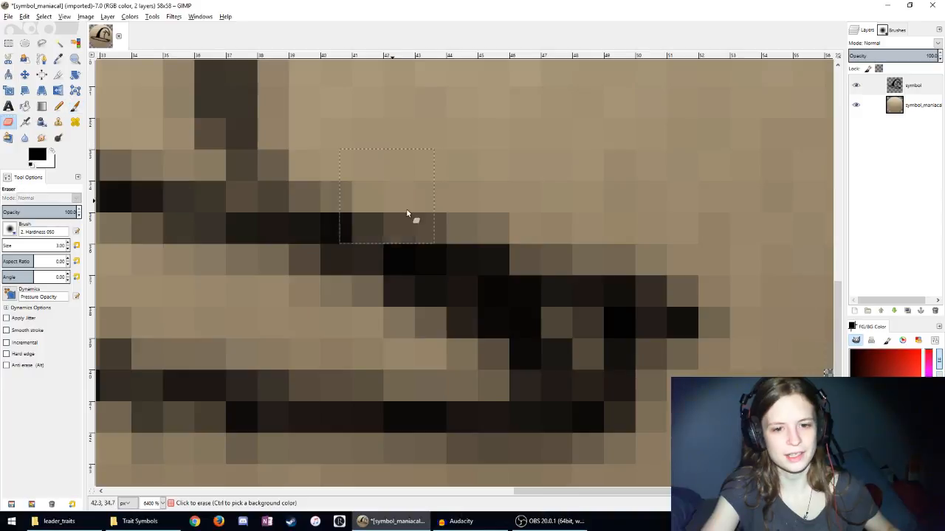
mouse_move(413, 215)
mouse_down()
mouse_move(594, 390)
mouse_move(599, 349)
mouse_move(641, 351)
mouse_move(650, 205)
mouse_move(741, 355)
mouse_move(669, 394)
mouse_move(424, 151)
mouse_move(628, 363)
mouse_move(477, 185)
mouse_move(610, 339)
mouse_up()
scroll(696, 354, down, 1)
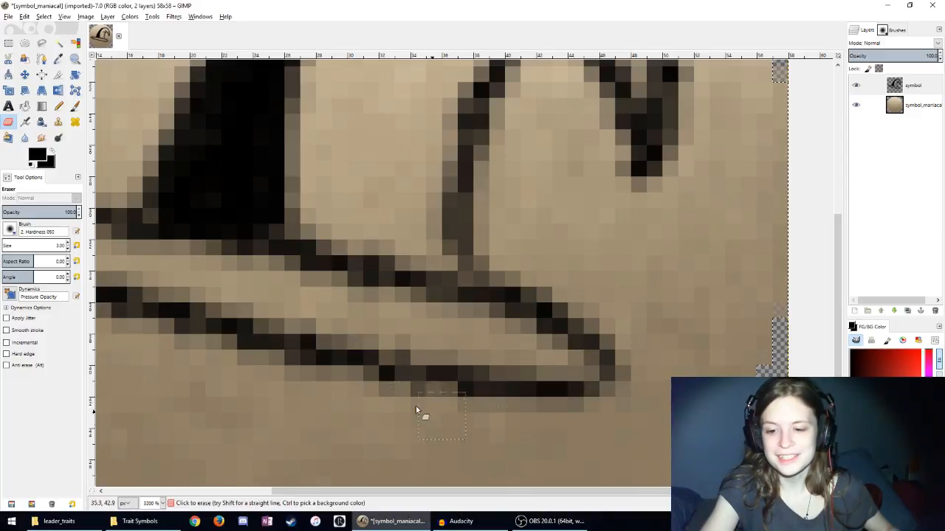
scroll(488, 205, down, 6)
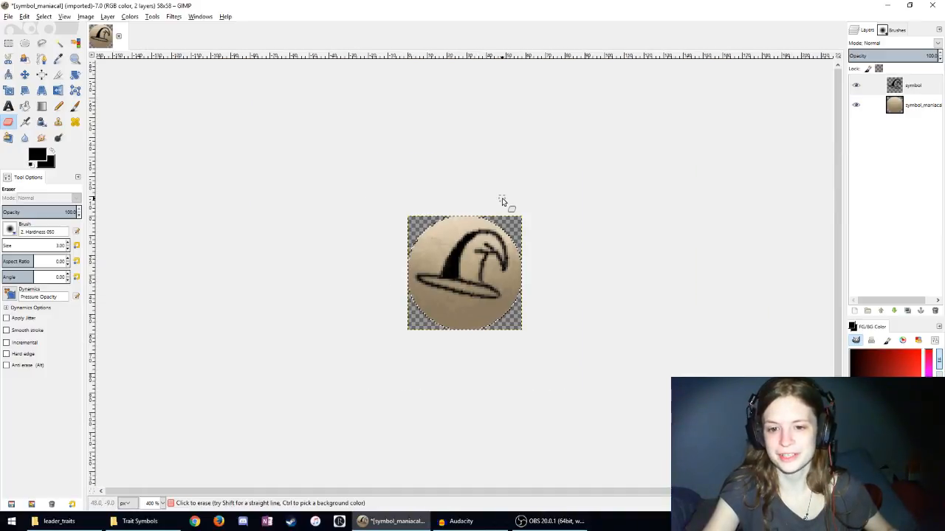
scroll(456, 282, up, 4)
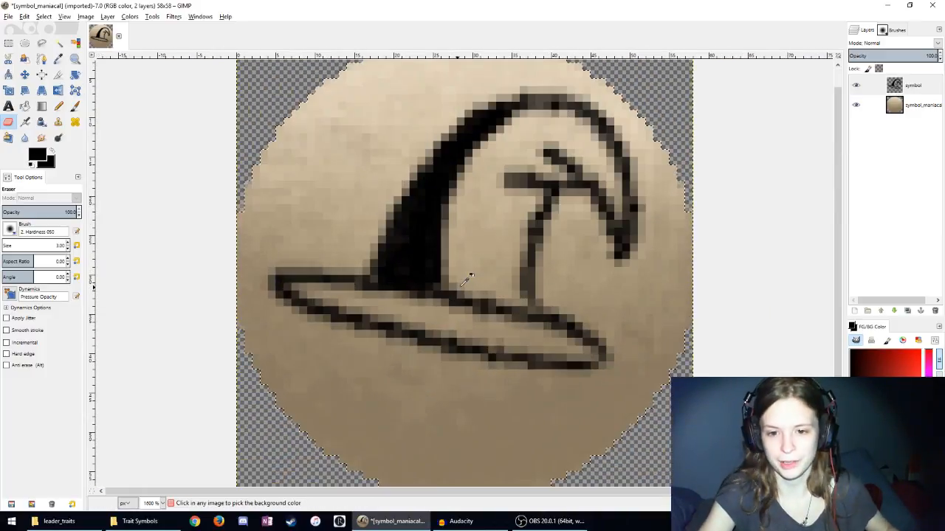
Step: Set the Paintbrush opacity to 40.1 and shade the inside of the brim with translucent black
key(p)
click(33, 212)
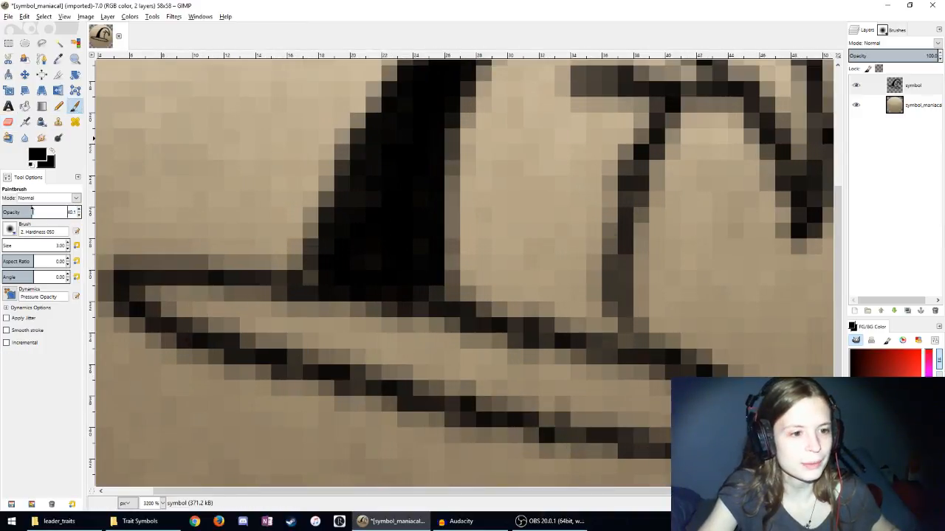
mouse_move(165, 299)
mouse_down()
mouse_move(603, 373)
mouse_move(649, 406)
mouse_move(449, 385)
mouse_move(214, 293)
mouse_move(761, 415)
mouse_up()
mouse_move(530, 393)
mouse_down()
mouse_move(236, 316)
mouse_move(428, 338)
mouse_up()
Step: Shade the rest of the crown and its bent tip with the translucent black brush
scroll(428, 337, up, 3)
mouse_move(459, 369)
mouse_down()
mouse_move(516, 153)
mouse_move(459, 388)
mouse_move(518, 262)
mouse_move(484, 375)
mouse_move(532, 311)
mouse_move(526, 338)
mouse_move(563, 340)
mouse_move(593, 318)
mouse_move(578, 427)
mouse_move(600, 347)
mouse_move(557, 411)
mouse_move(591, 411)
mouse_move(574, 418)
mouse_move(599, 215)
mouse_move(582, 448)
mouse_move(591, 390)
mouse_move(593, 419)
mouse_move(601, 129)
mouse_move(517, 318)
mouse_move(560, 96)
mouse_move(469, 314)
mouse_move(665, 130)
mouse_up()
scroll(578, 246, up, 2)
mouse_move(578, 245)
mouse_down()
mouse_move(582, 198)
mouse_move(652, 280)
mouse_move(691, 267)
mouse_move(690, 244)
mouse_move(589, 253)
mouse_move(675, 266)
mouse_move(514, 412)
mouse_move(562, 211)
mouse_move(430, 429)
mouse_move(543, 200)
mouse_move(478, 497)
mouse_move(648, 281)
mouse_move(544, 435)
mouse_move(585, 202)
mouse_move(527, 350)
mouse_move(756, 252)
mouse_move(687, 220)
mouse_move(743, 231)
mouse_move(801, 359)
mouse_move(730, 187)
mouse_move(510, 299)
mouse_up()
scroll(510, 299, down, 5)
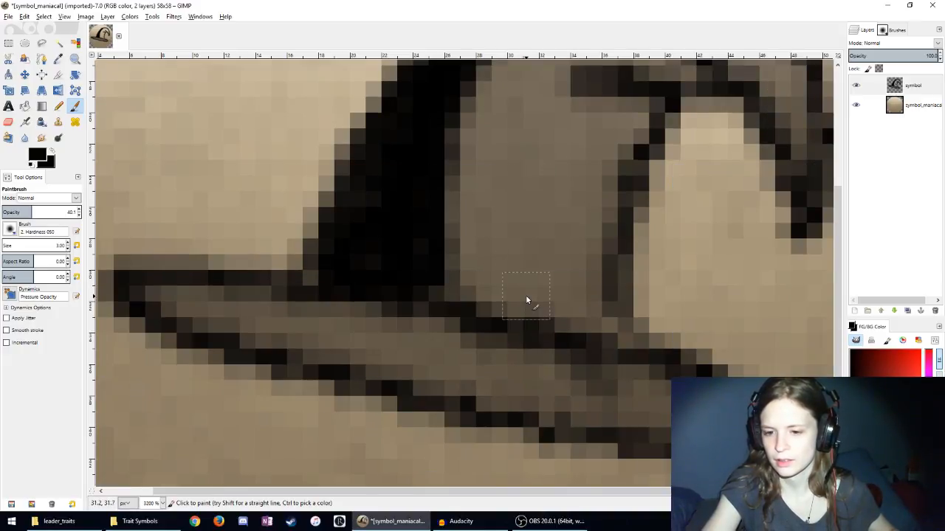
scroll(563, 295, down, 4)
scroll(561, 295, down, 2)
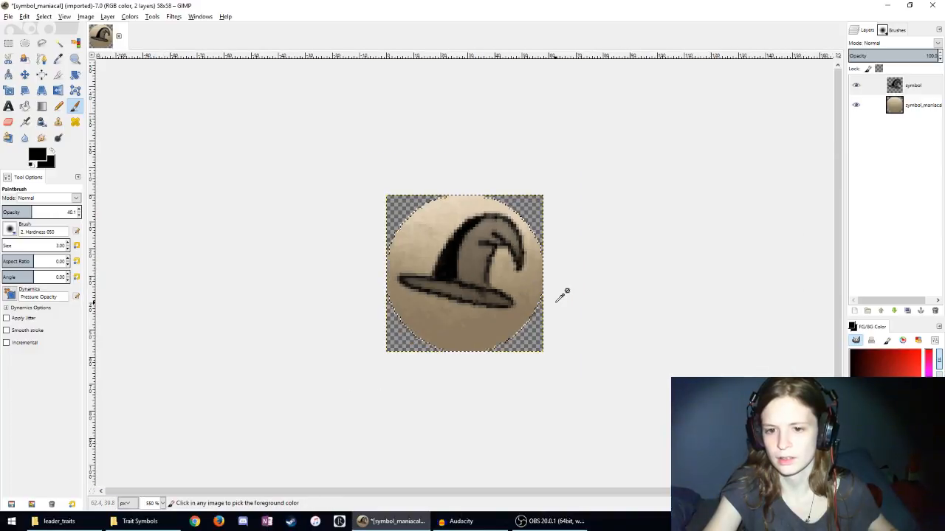
scroll(490, 232, down, 3)
scroll(492, 227, up, 2)
scroll(491, 226, up, 2)
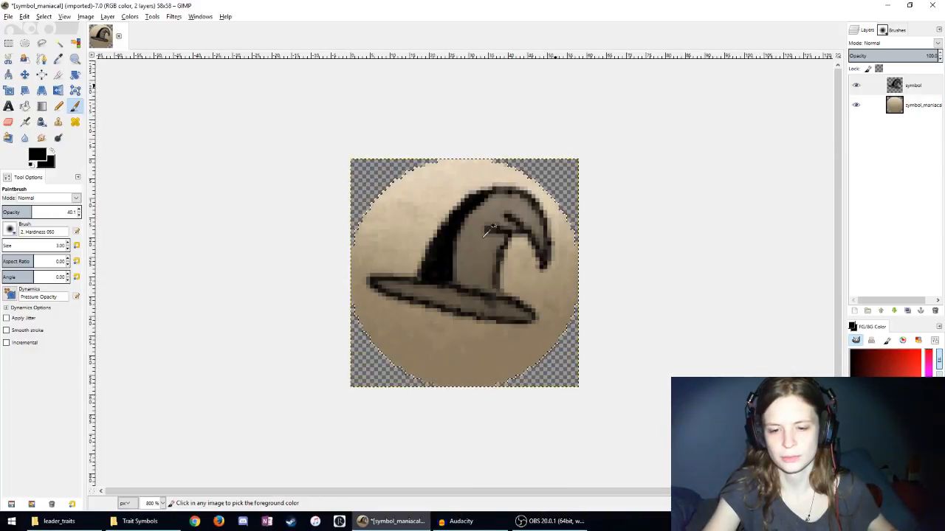
Step: Move the symbol layer about 1 pixel left and 4 pixels down to center the hat
click(24, 75)
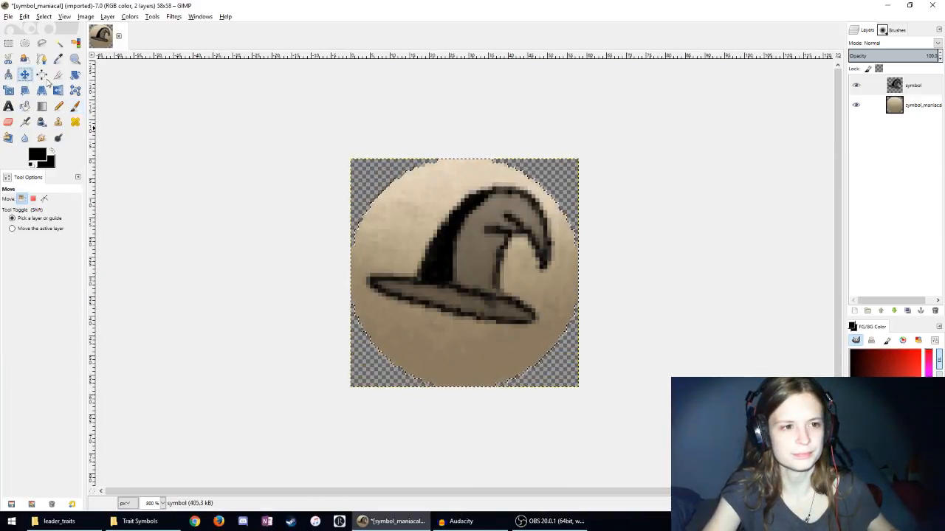
drag(470, 267, 466, 284)
scroll(466, 283, up, 3)
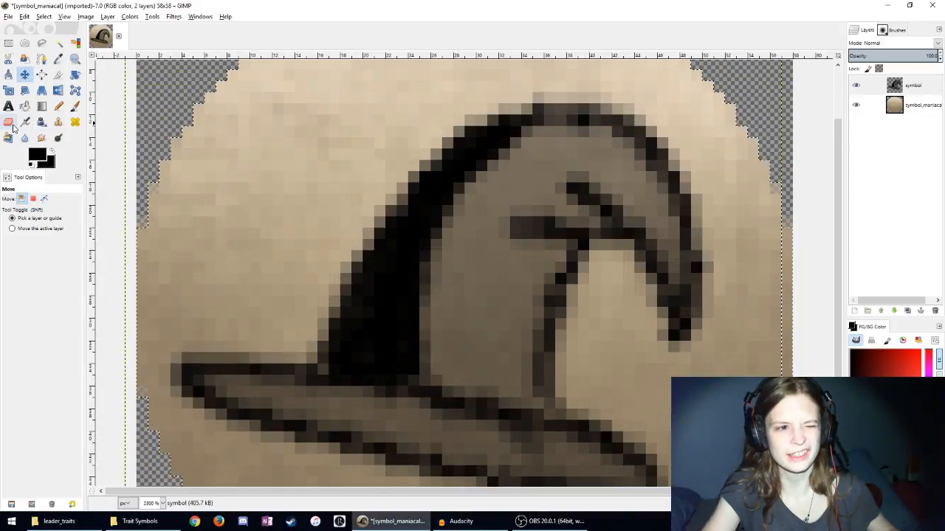
Step: Erase the stray dark pixels along the outer edge of the hat's drooping tip
key(shift+e)
scroll(772, 227, up, 1)
scroll(695, 260, up, 1)
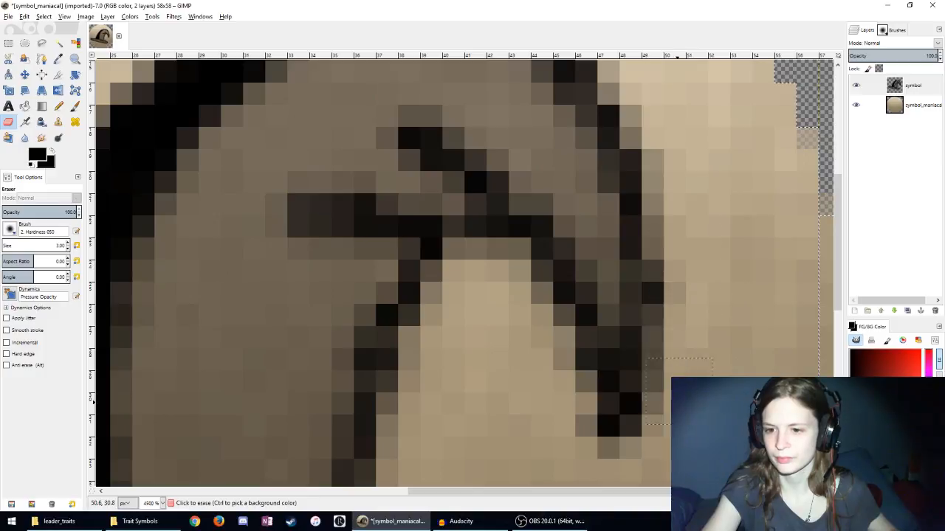
mouse_move(619, 492)
mouse_down()
mouse_move(599, 480)
mouse_move(663, 412)
mouse_move(710, 279)
mouse_up()
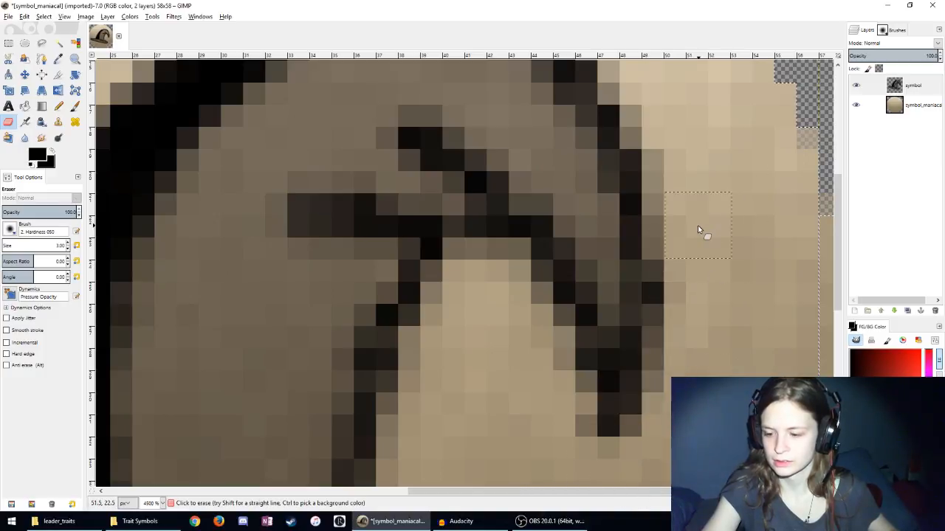
drag(697, 229, 675, 374)
scroll(481, 321, down, 10)
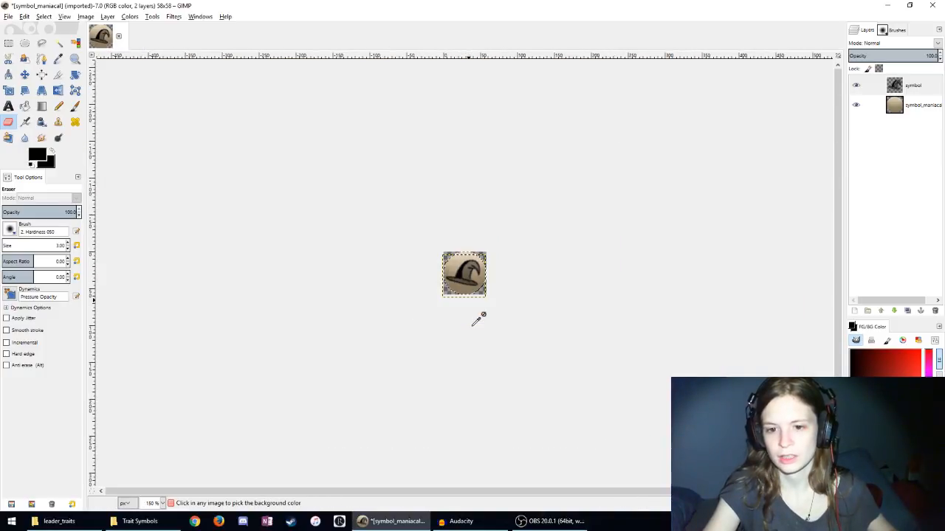
scroll(478, 320, up, 8)
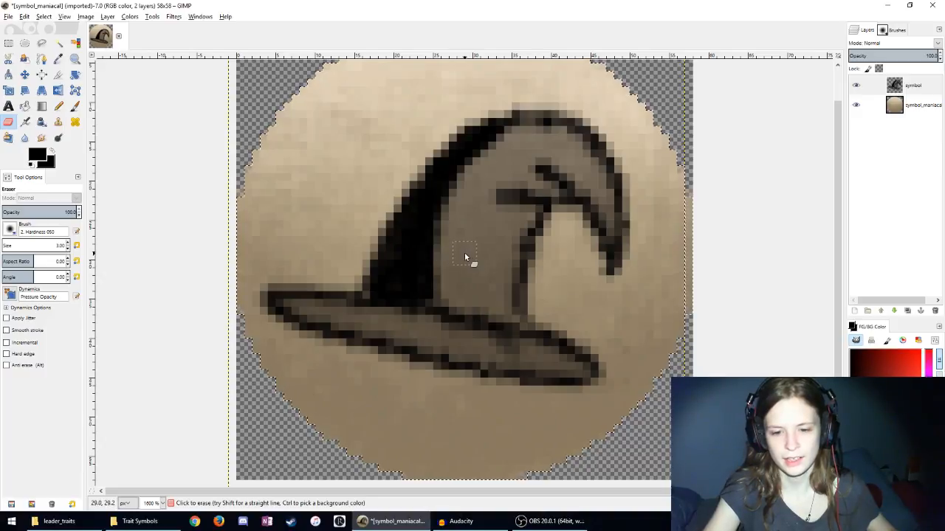
Step: Undo the tip cleanup, the symbol layer's move and the grey shading of the crown
key(ctrl+z)
key(ctrl+z)
key(ctrl+z)
key(ctrl+z)
key(ctrl+z)
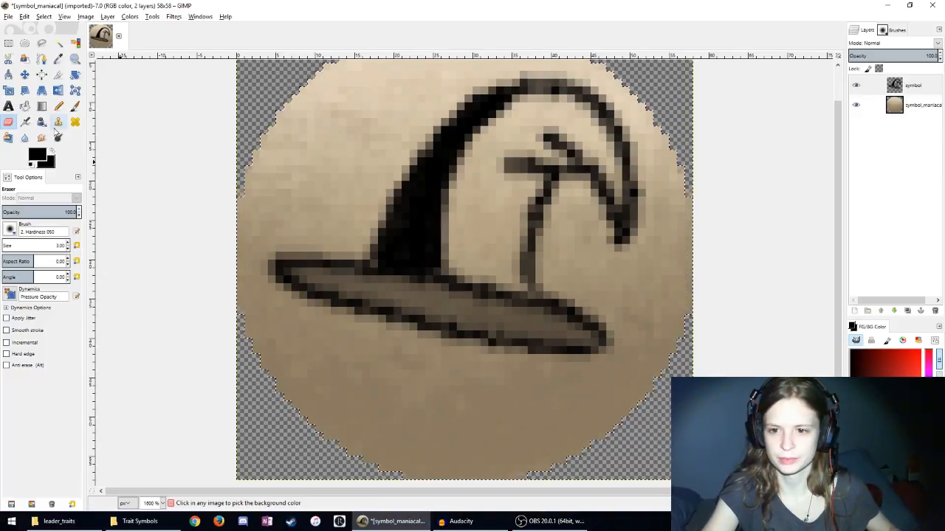
Step: Move the unshaded symbol layer about 1 pixel left and 4 pixels down on the disc
click(25, 74)
mouse_move(415, 227)
mouse_down()
mouse_move(406, 265)
mouse_move(422, 259)
mouse_up()
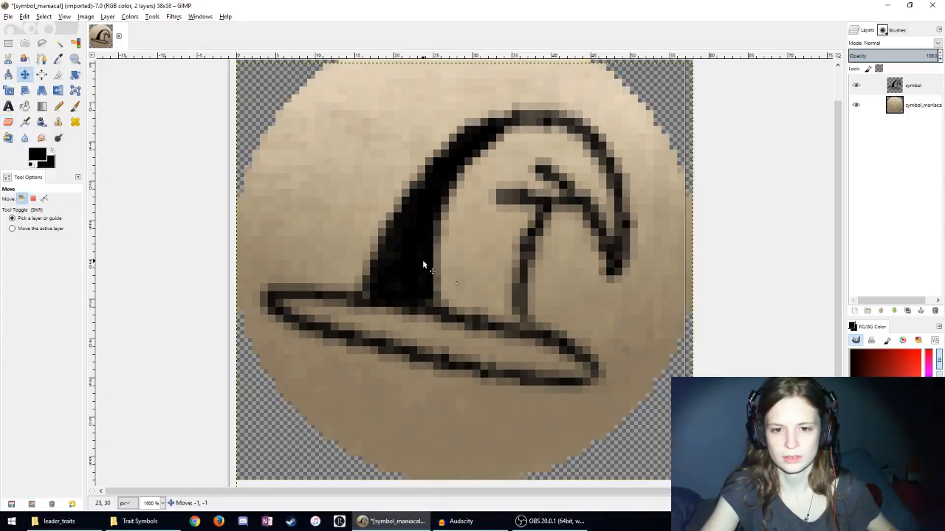
Step: Extend the left end of the hat's brim outward with semi-transparent black Paintbrush strokes
scroll(516, 251, down, 4)
scroll(582, 267, up, 2)
scroll(582, 267, up, 5)
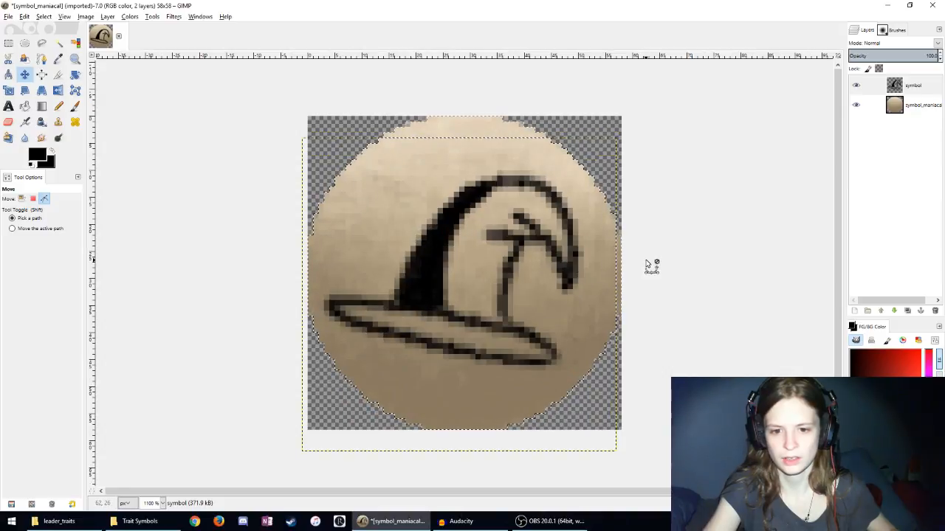
click(21, 198)
click(76, 105)
scroll(186, 306, down, 2)
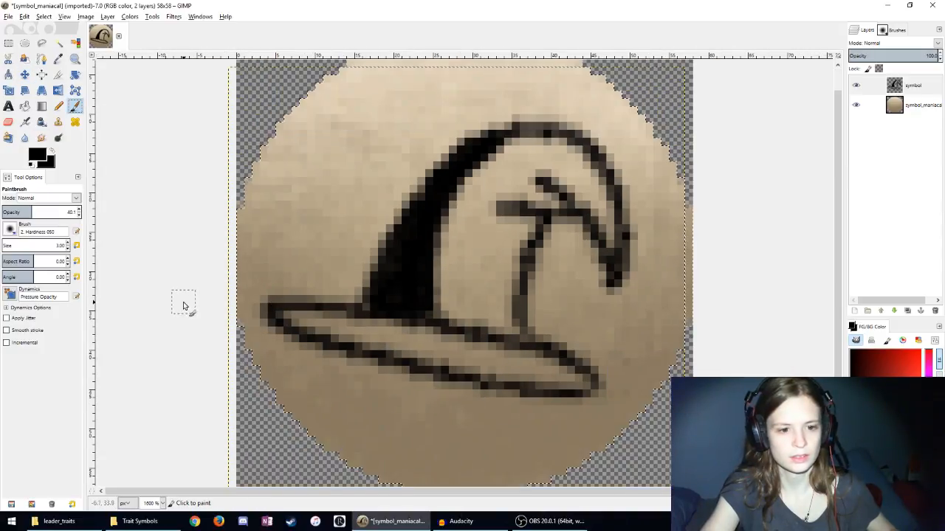
scroll(205, 308, up, 2)
click(153, 304)
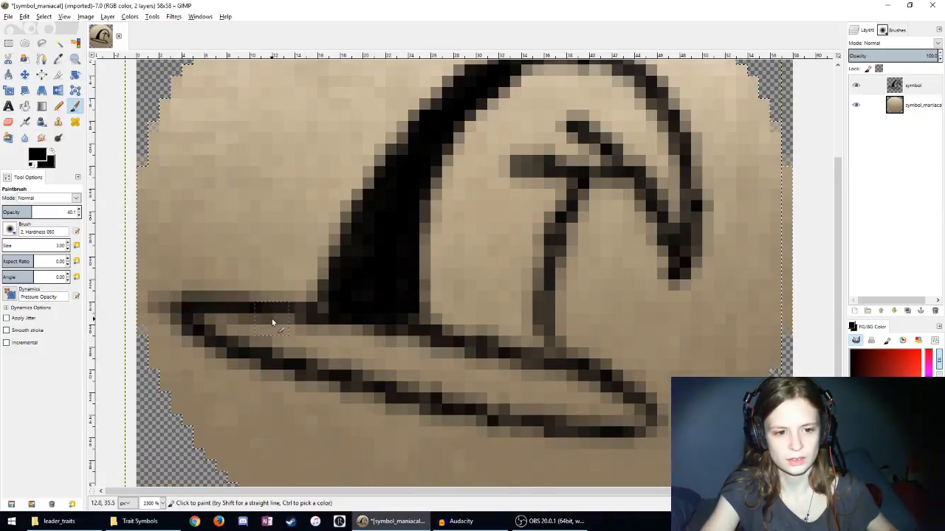
mouse_move(160, 307)
mouse_down()
mouse_move(272, 364)
mouse_move(374, 392)
mouse_move(542, 417)
mouse_move(664, 434)
mouse_up()
scroll(552, 308, down, 4)
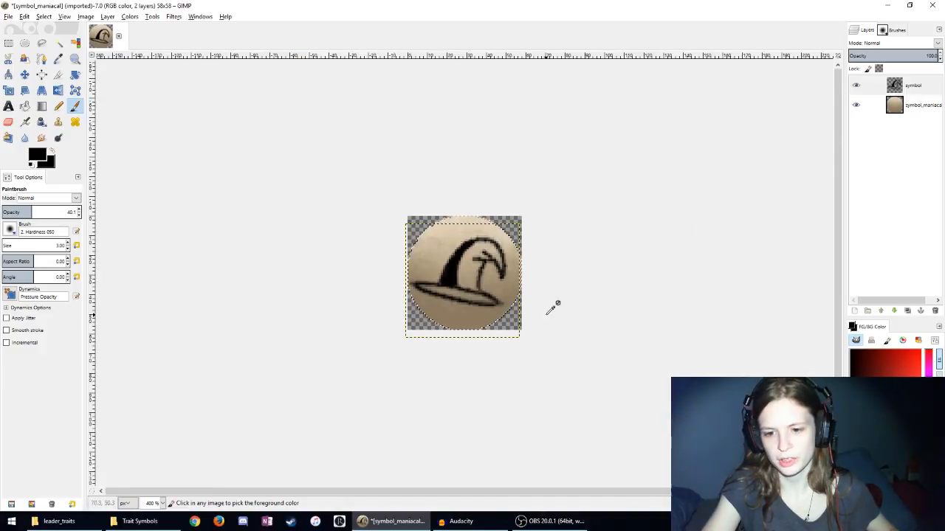
Step: Set the Paintbrush opacity to 100 and try a straight black stroke along the brim's upper edge near its right end
scroll(642, 413, up, 4)
scroll(642, 413, up, 1)
drag(33, 212, 81, 212)
shift+click(523, 306)
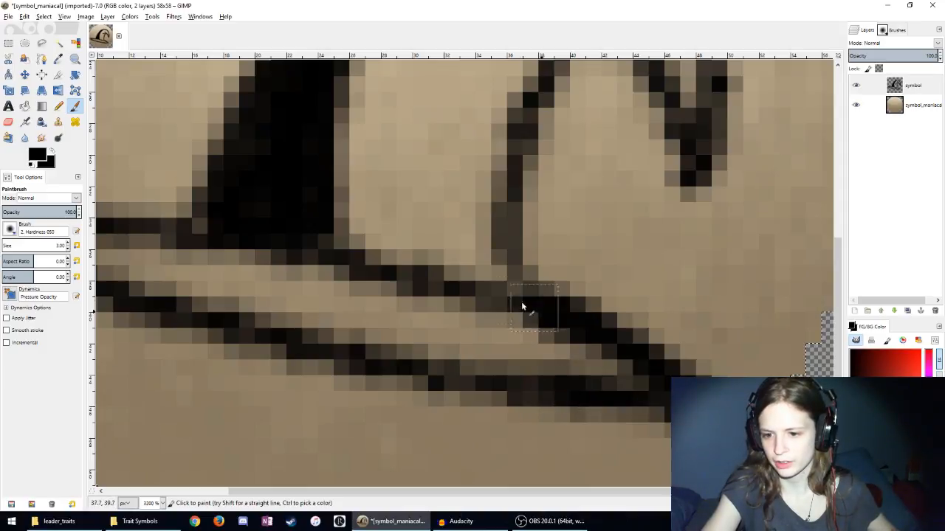
key(ctrl+z)
Step: Erase the brim's rounded right end and repaint it in black as a longer, sharp point
key(shift+e)
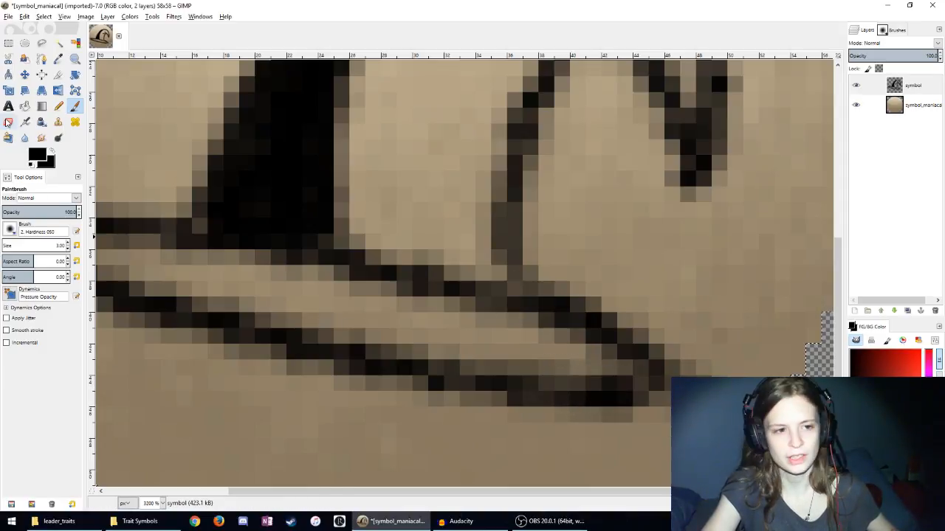
mouse_move(668, 358)
mouse_down()
mouse_move(634, 380)
mouse_move(559, 388)
mouse_up()
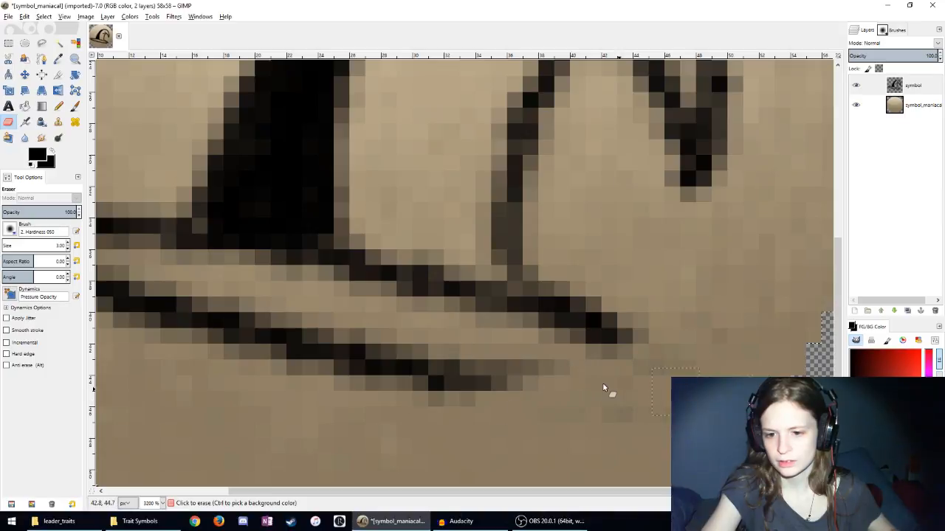
mouse_move(560, 322)
mouse_down()
mouse_move(605, 323)
mouse_move(510, 347)
mouse_move(432, 382)
mouse_move(517, 380)
mouse_up()
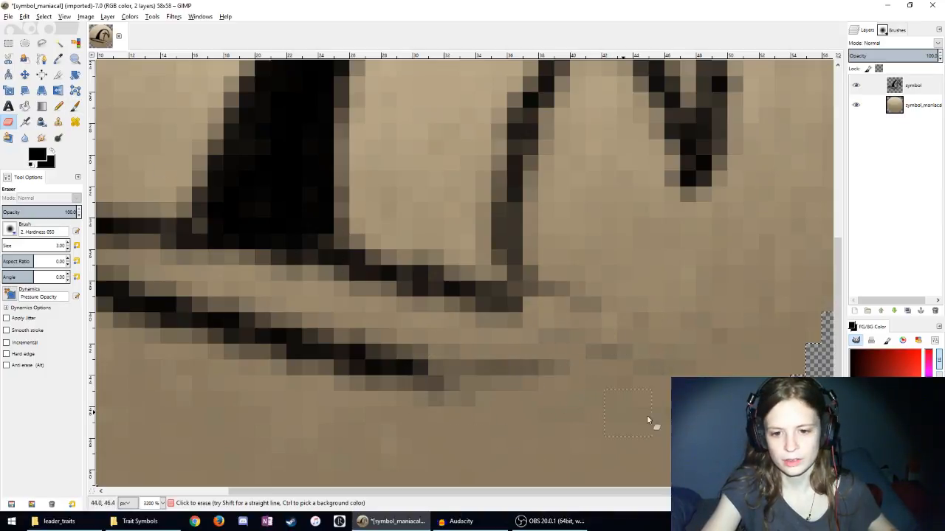
click(60, 107)
mouse_move(355, 347)
mouse_down()
mouse_move(379, 362)
mouse_move(648, 424)
mouse_move(612, 367)
mouse_move(495, 300)
mouse_up()
scroll(172, 258, up, 6)
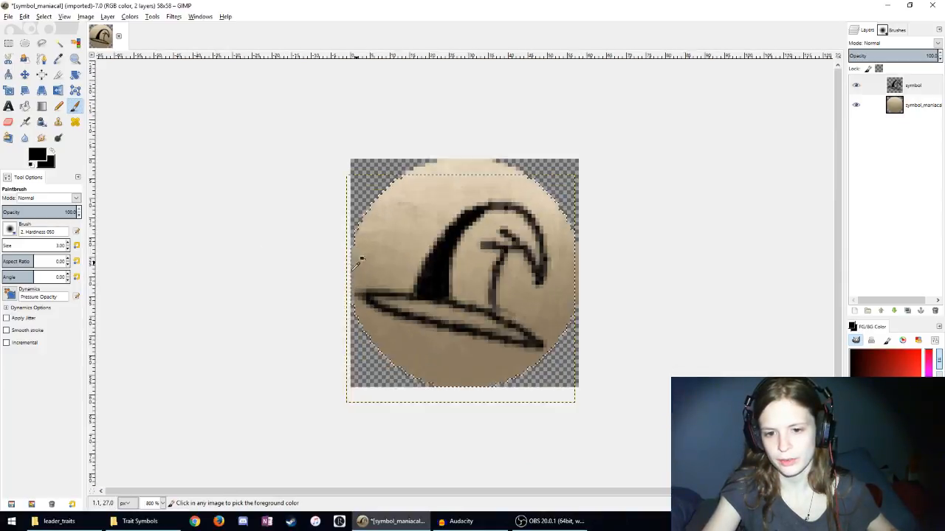
Step: Erase the faint left end of the brim and repaint it as a solid black pointed tip
key(shift+e)
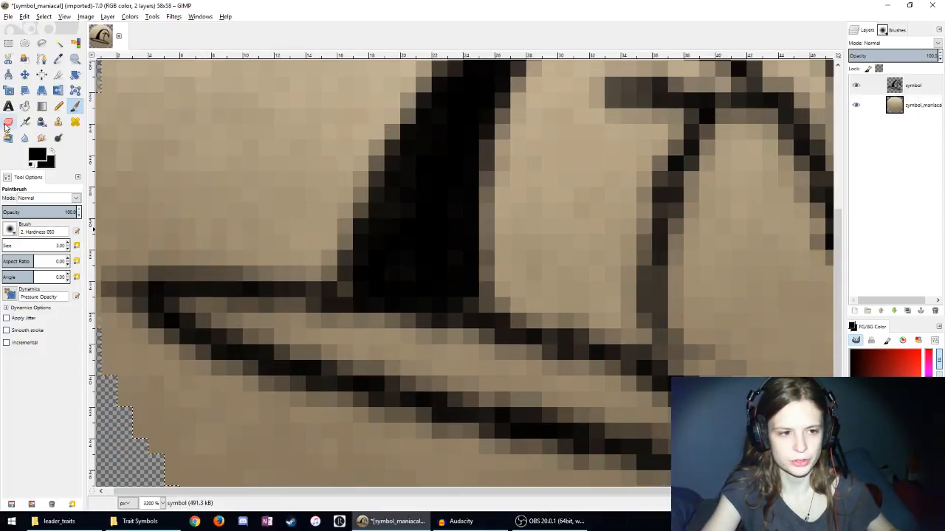
mouse_move(113, 270)
mouse_down()
mouse_move(273, 321)
mouse_move(153, 292)
mouse_move(299, 333)
mouse_move(151, 257)
mouse_move(147, 296)
mouse_move(129, 297)
mouse_move(240, 348)
mouse_move(132, 290)
mouse_move(353, 316)
mouse_up()
key(p)
scroll(361, 307, down, 5)
scroll(561, 268, up, 5)
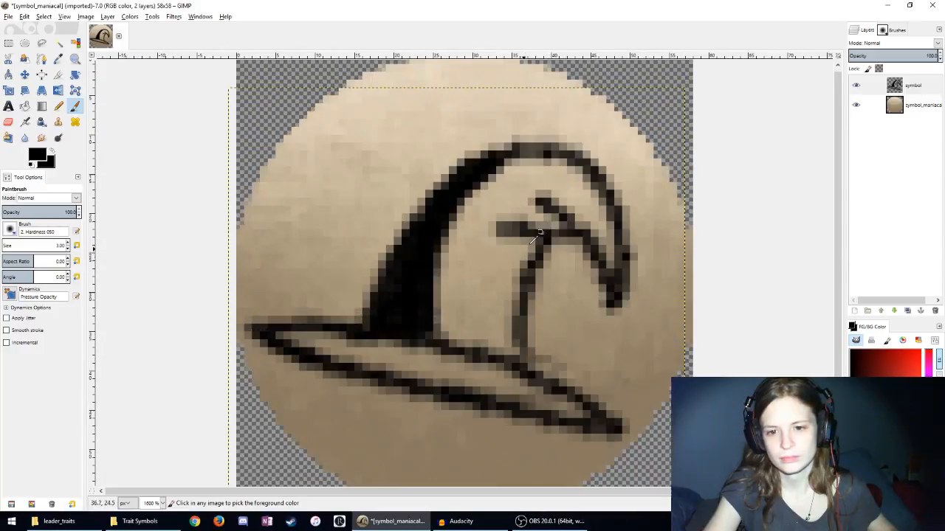
Step: Erase the left half of the brim's lower edge, from the left tip to below the crown
key(shift+e)
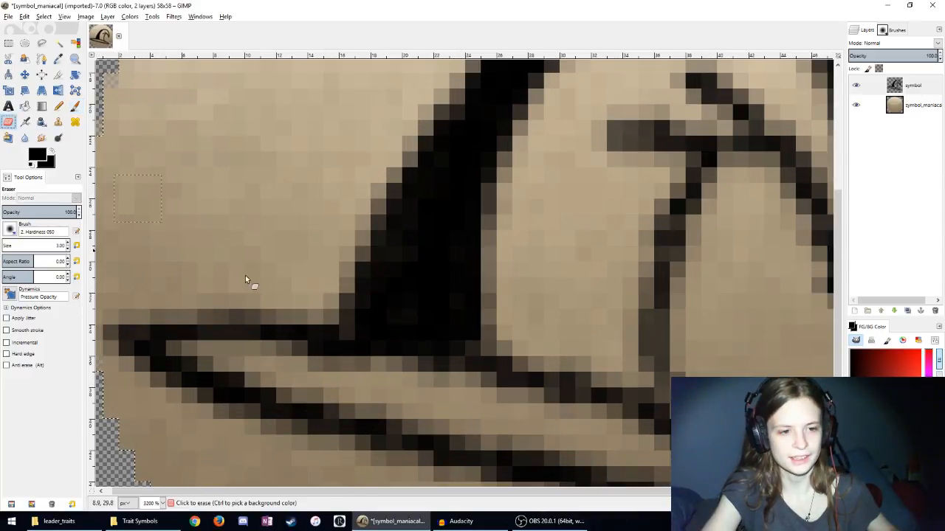
scroll(667, 333, down, 5)
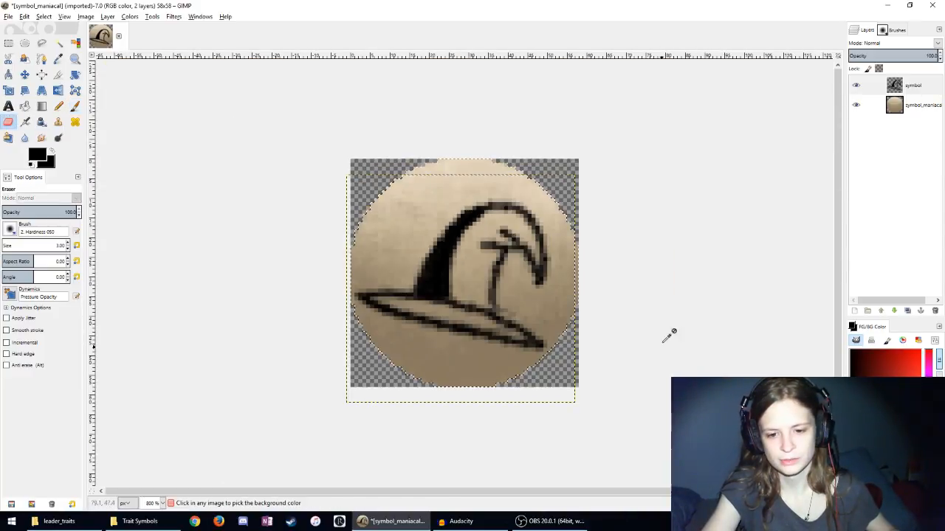
scroll(651, 267, up, 7)
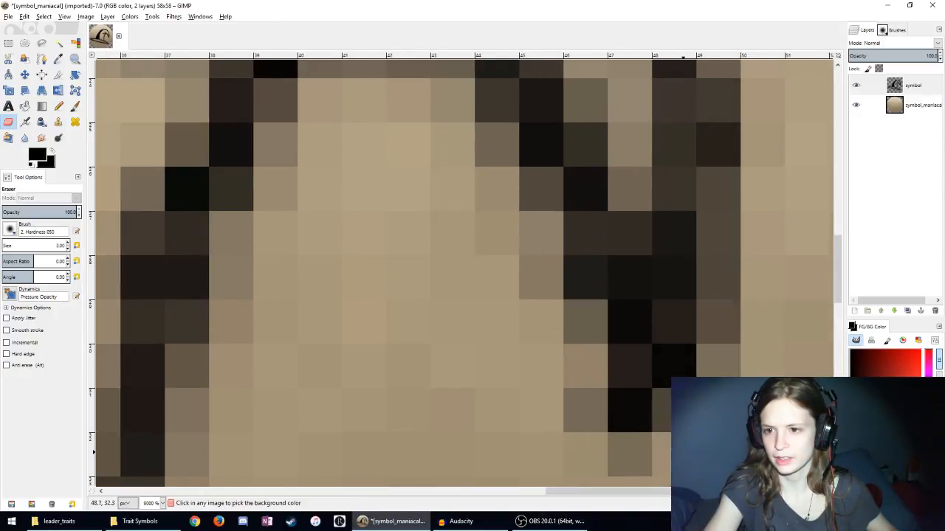
scroll(620, 336, down, 3)
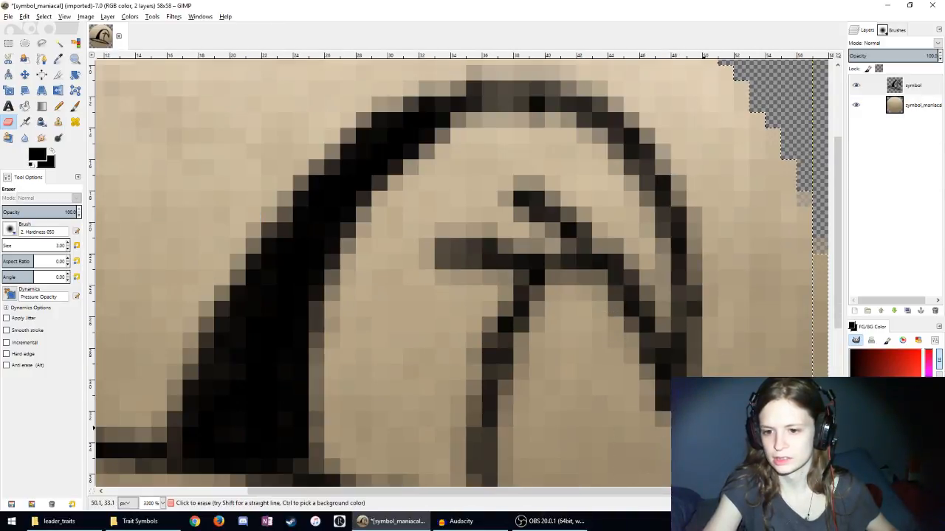
scroll(445, 218, down, 8)
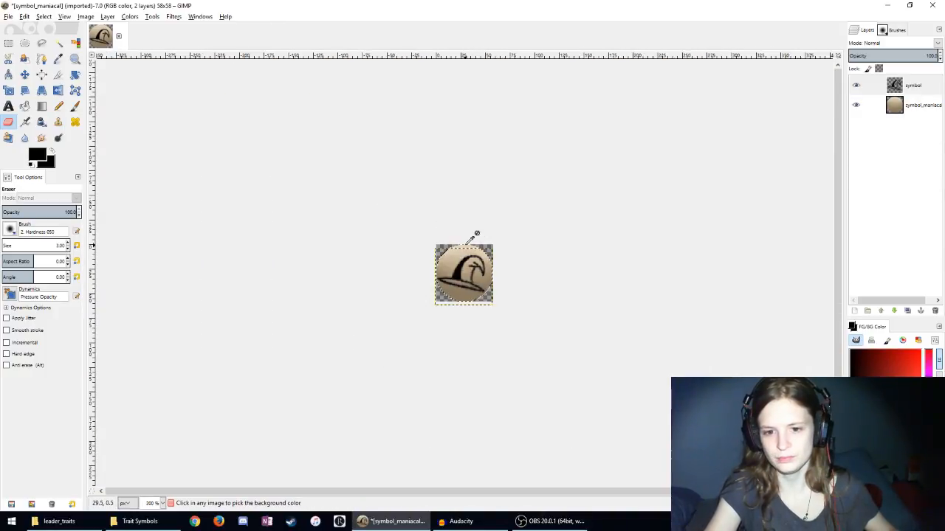
scroll(470, 240, up, 7)
scroll(244, 299, down, 3)
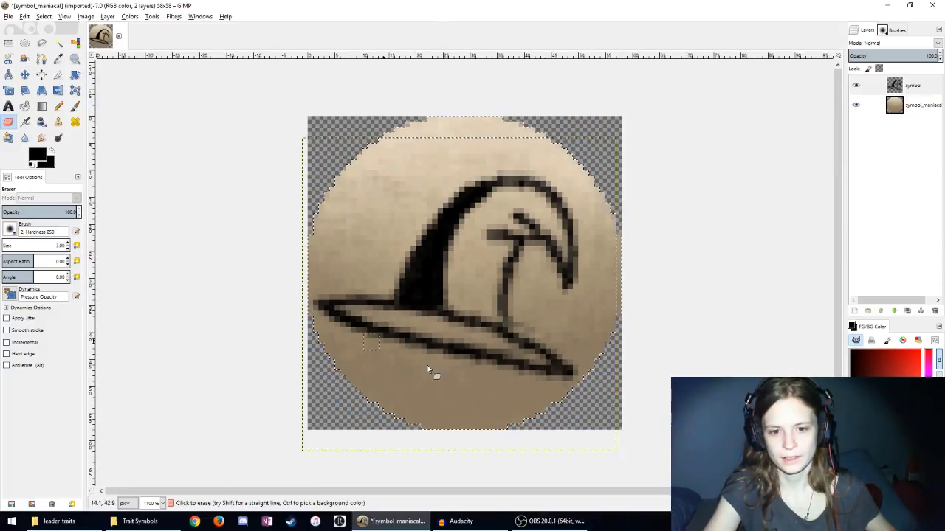
scroll(509, 373, up, 1)
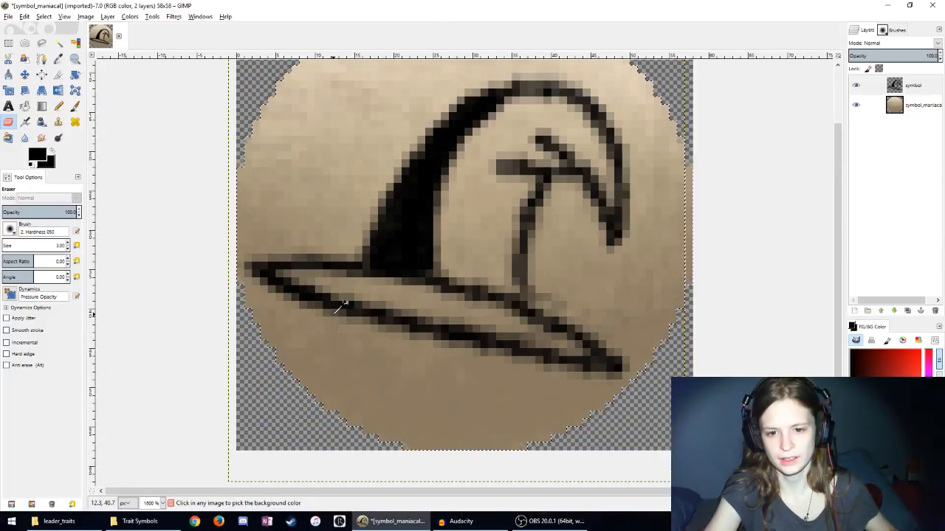
scroll(343, 303, up, 1)
mouse_move(185, 272)
mouse_down()
mouse_move(484, 364)
mouse_move(321, 302)
mouse_move(295, 298)
mouse_move(339, 328)
mouse_move(192, 273)
mouse_move(407, 354)
mouse_up()
Step: Repaint the brim's lower edge as a straight black line from the left tip to the remaining right part
key(p)
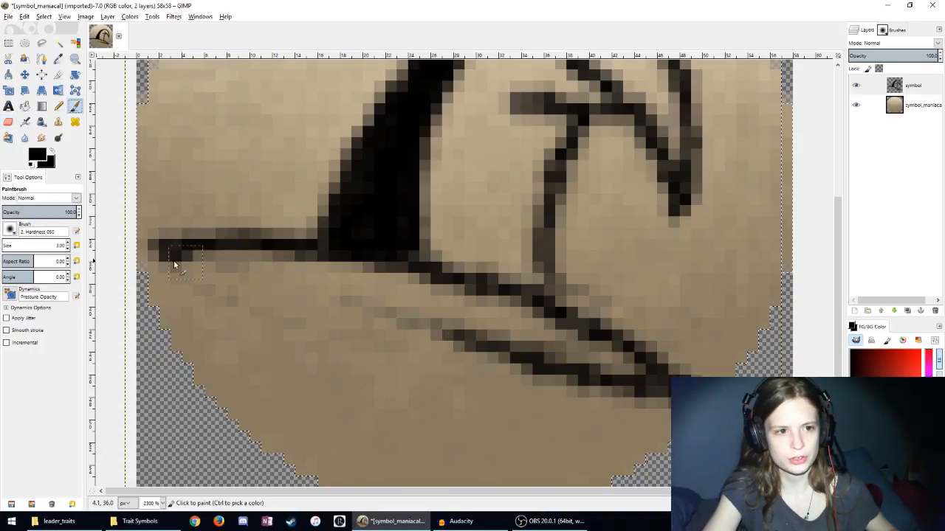
click(169, 258)
shift+click(506, 356)
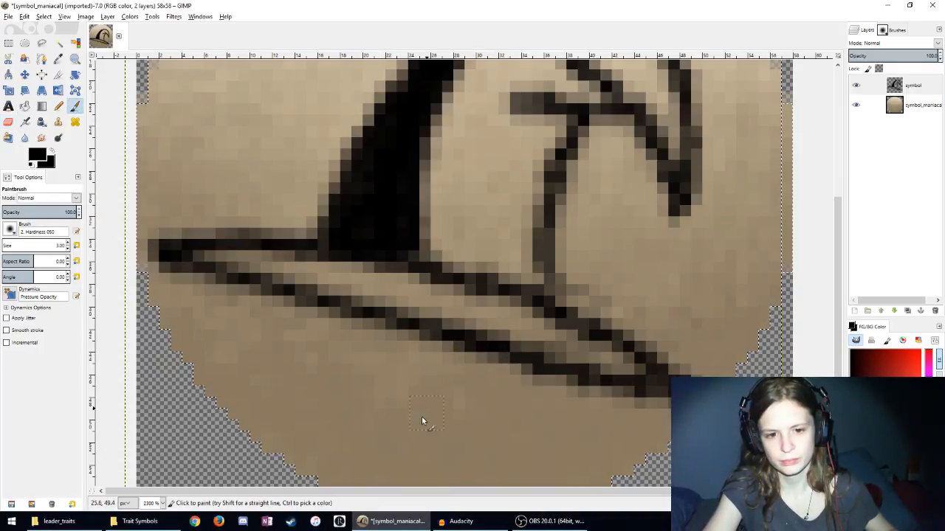
scroll(413, 384, down, 6)
scroll(460, 326, up, 5)
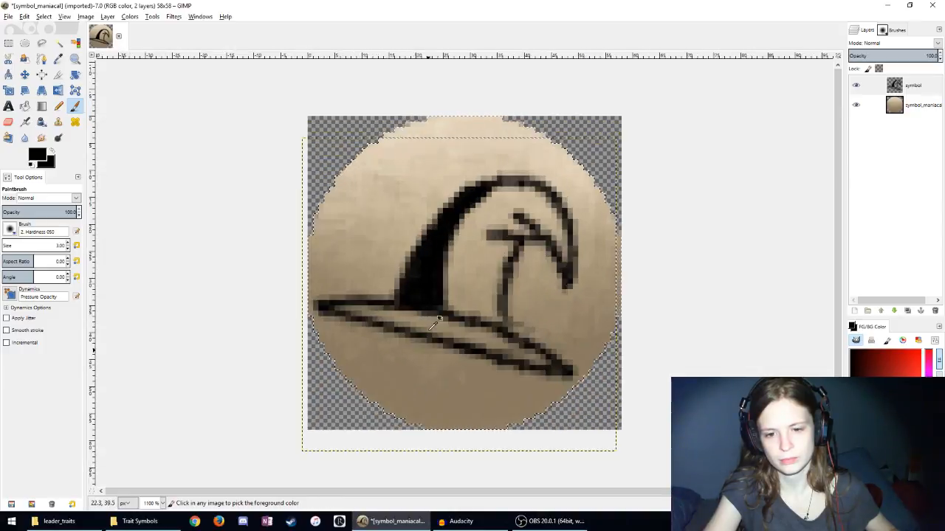
Step: Resize the symbol layer to the image size
click(87, 17)
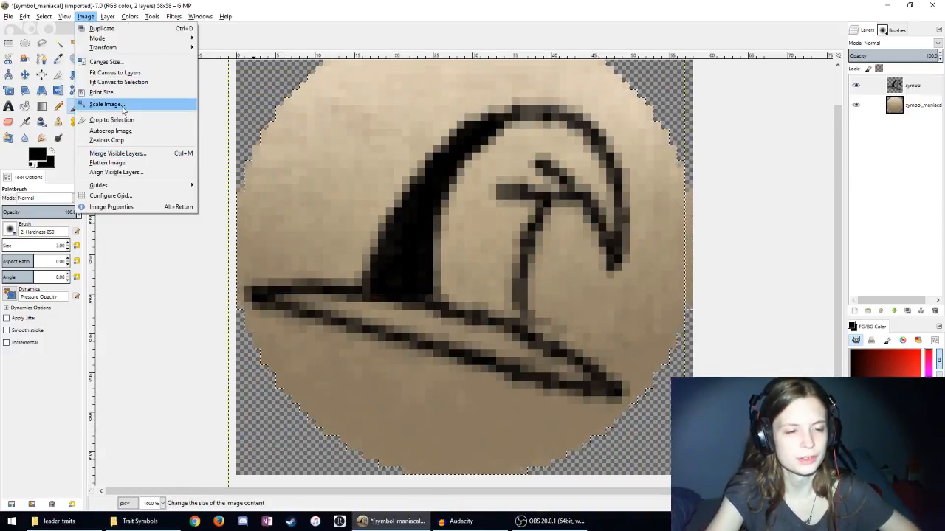
mouse_move(108, 23)
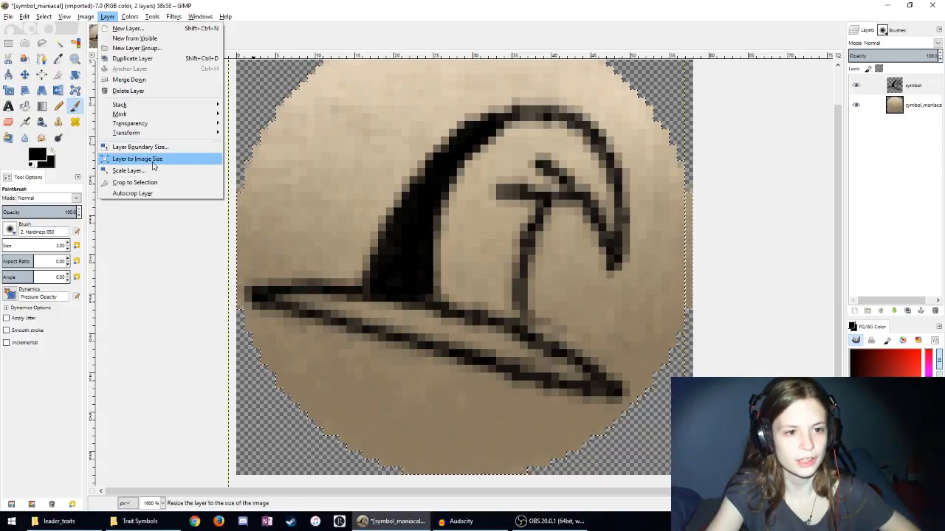
click(362, 317)
key(minus)
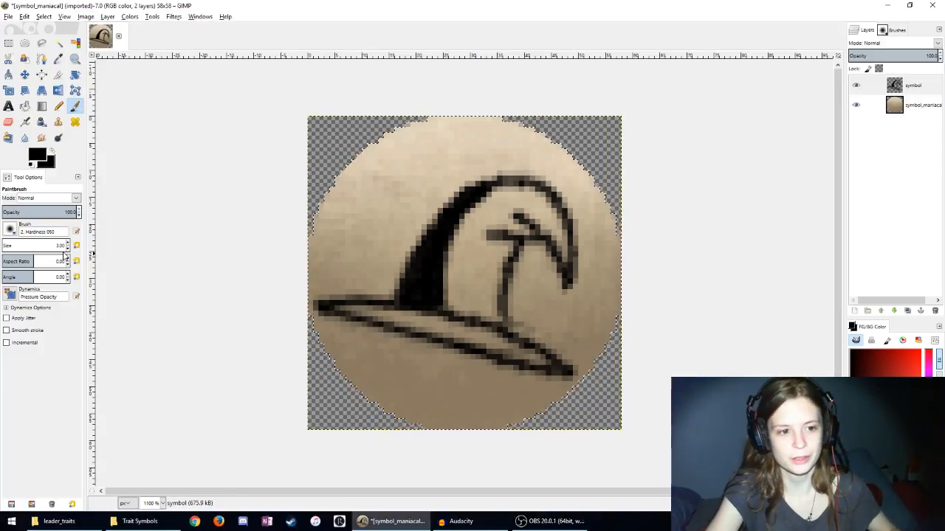
Step: Set the brush size to 2 and paint a small four-rayed black sparkle above the brim's left end
key(plus)
key(plus)
key(plus)
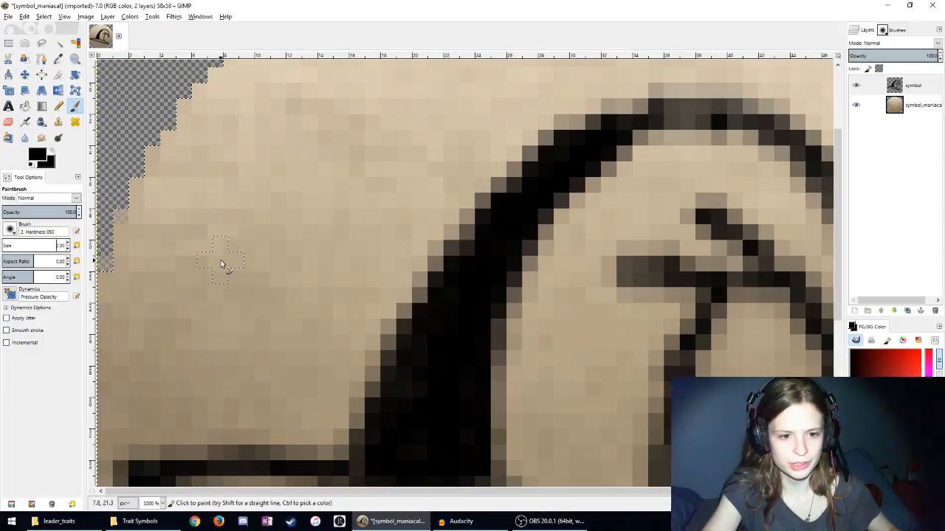
drag(220, 263, 219, 259)
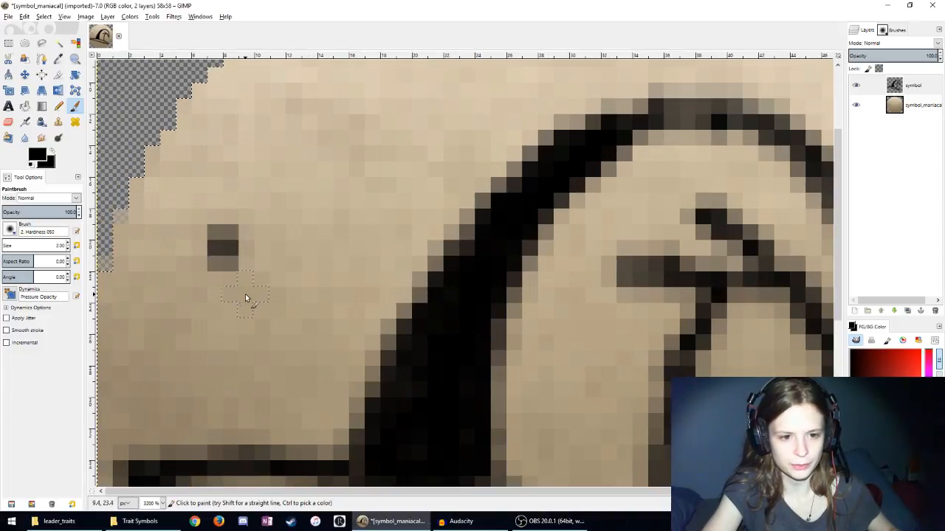
drag(270, 298, 251, 296)
click(214, 344)
key(minus)
key(minus)
key(minus)
key(minus)
key(minus)
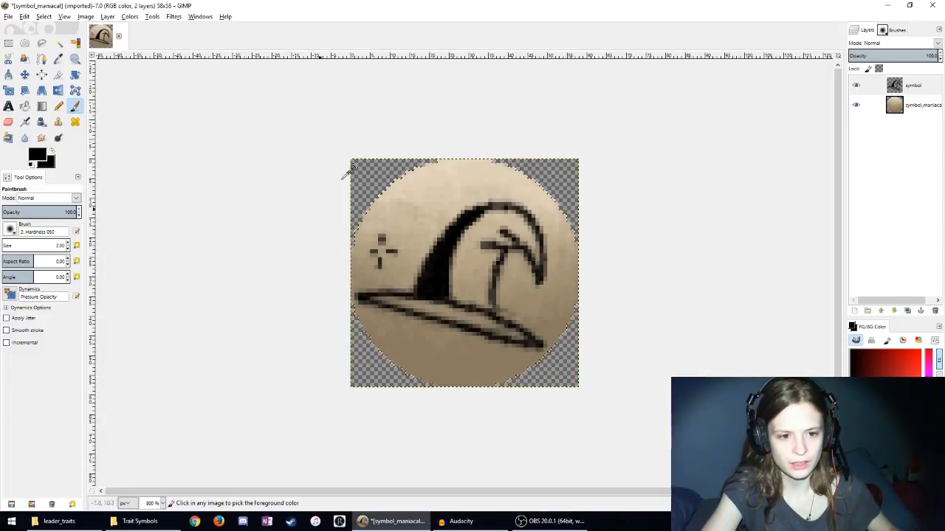
Step: Paint a second four-rayed sparkle on the disc's upper left, beside the crown's bend
key(plus)
key(plus)
key(plus)
key(plus)
drag(371, 175, 368, 142)
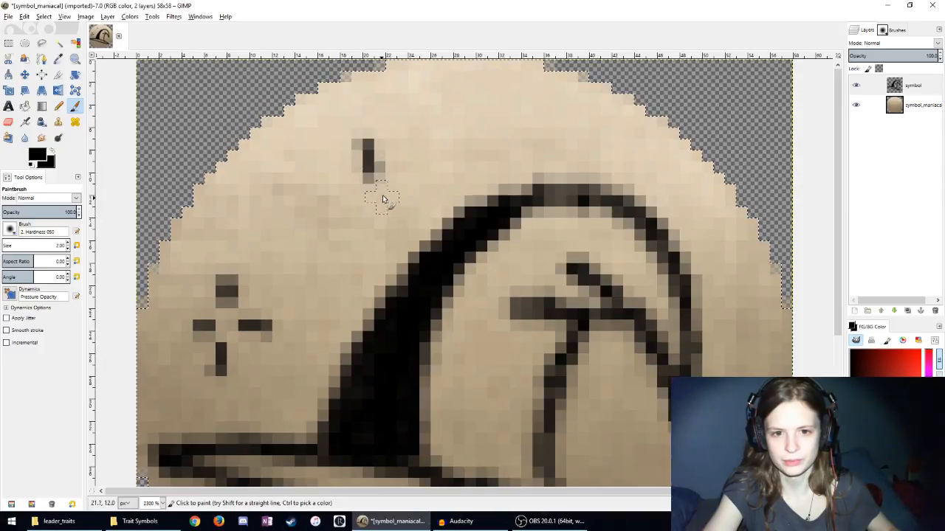
mouse_move(381, 197)
mouse_down()
mouse_move(396, 194)
mouse_move(322, 196)
mouse_up()
ctrl+scroll(366, 221, down, 5)
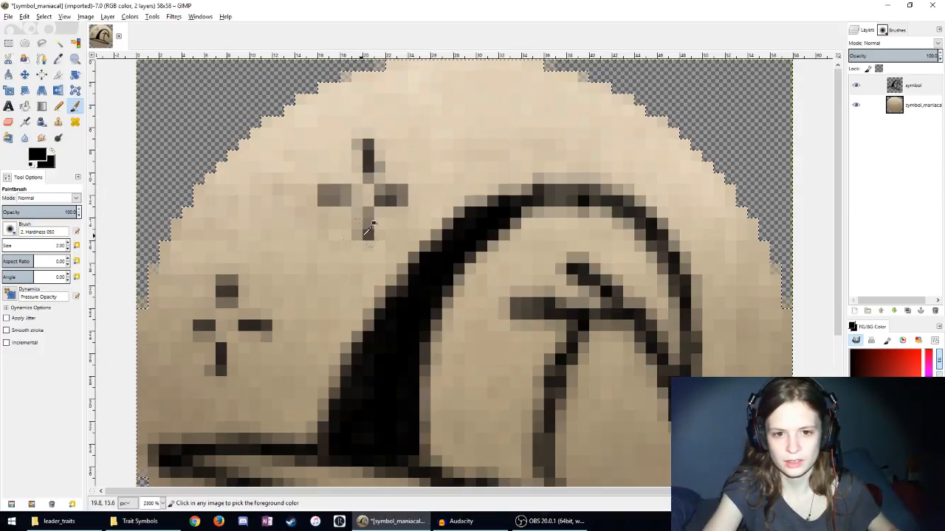
ctrl+scroll(642, 302, up, 5)
ctrl+scroll(644, 306, down, 4)
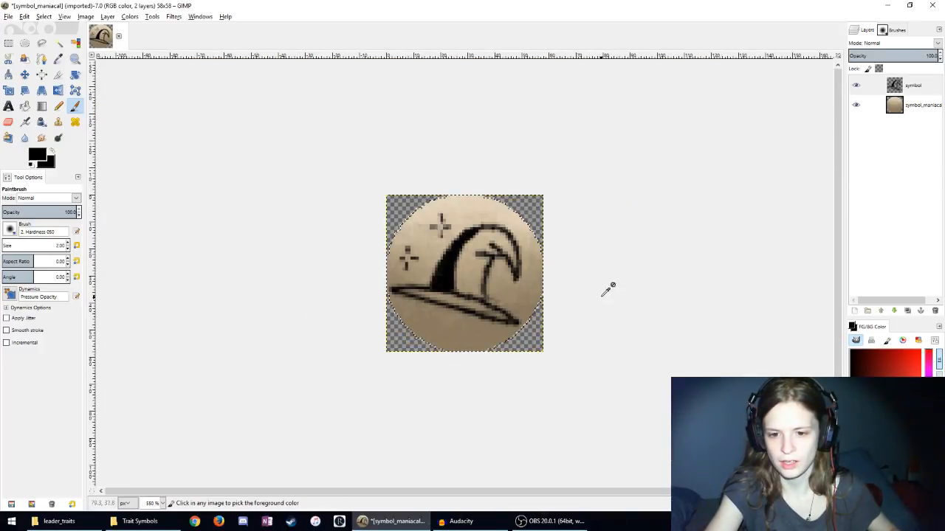
Step: Paint two more four-rayed sparkles, one below the brim and one under the hat's drooping tip
ctrl+scroll(429, 398, up, 4)
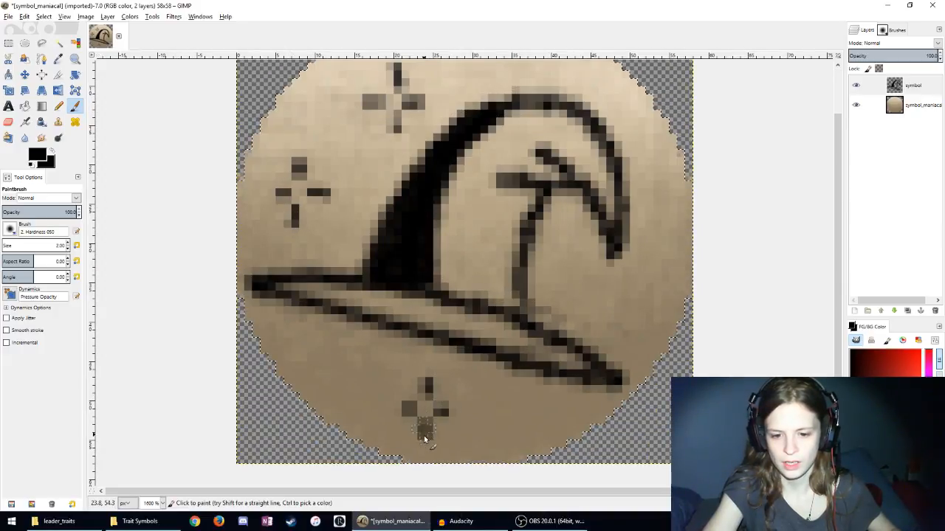
ctrl+scroll(633, 253, down, 1)
ctrl+scroll(679, 254, up, 3)
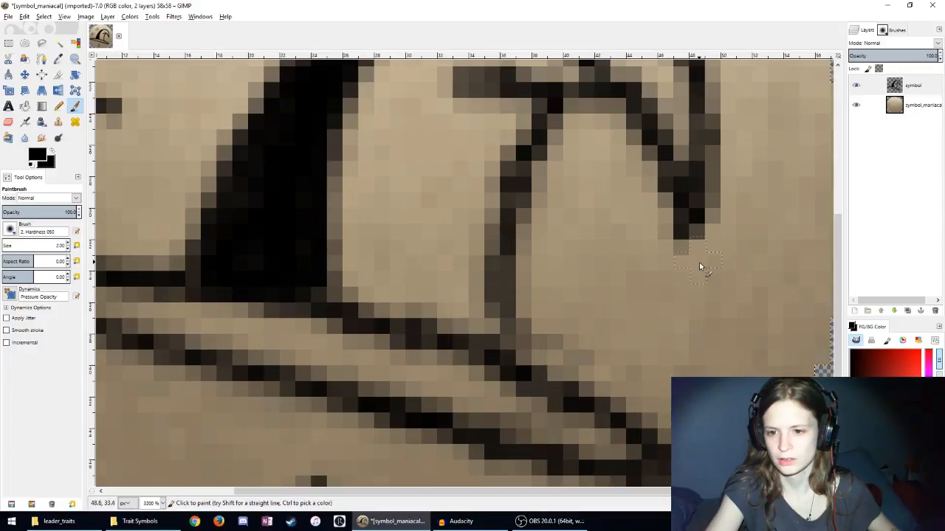
ctrl+scroll(700, 266, up, 1)
click(619, 264)
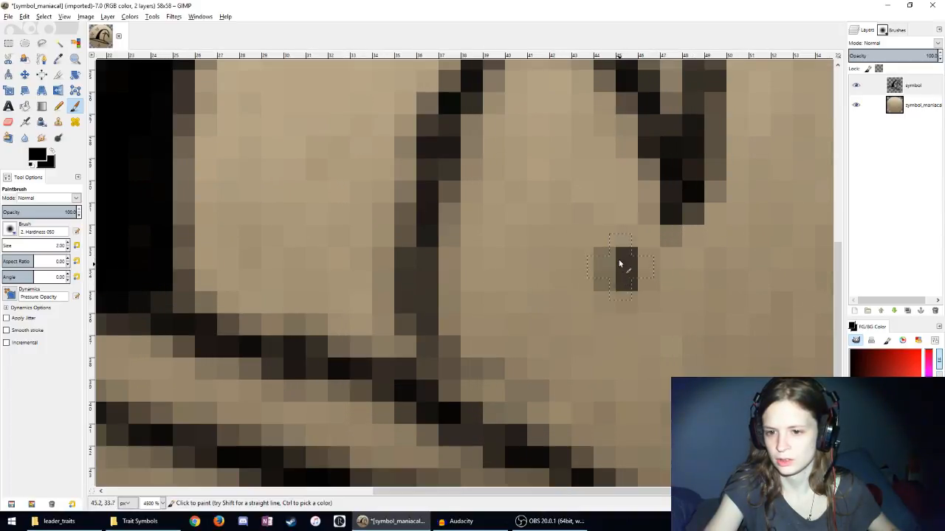
click(570, 318)
ctrl+scroll(447, 236, down, 8)
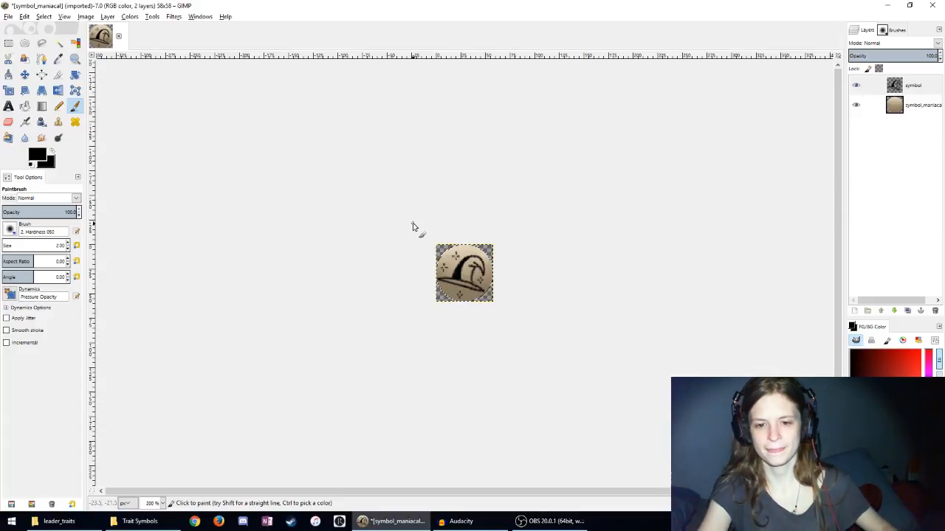
ctrl+scroll(476, 187, up, 4)
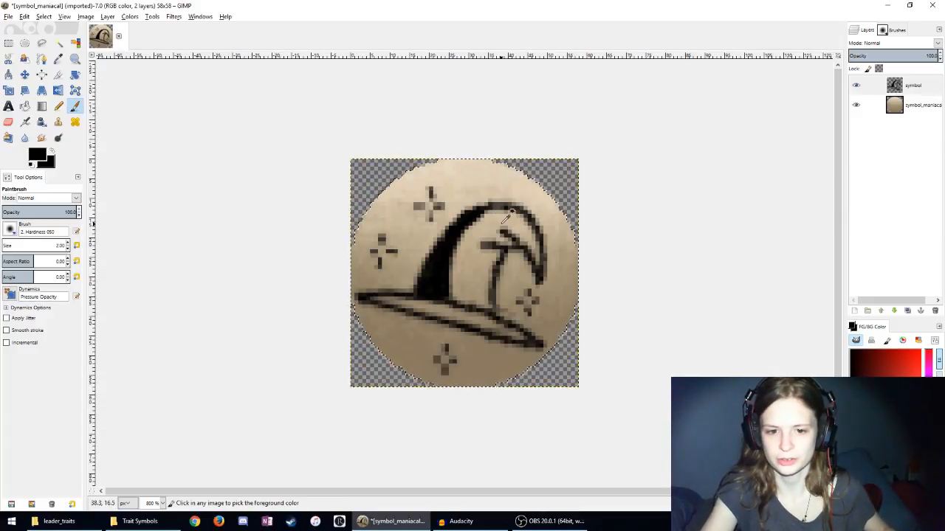
Step: Lasso the two sparkles left of the hat's crown, cut and paste them, shift them about 3 px right and 3 px up, and anchor them
ctrl+scroll(507, 206, up, 2)
ctrl+scroll(203, 188, up, 1)
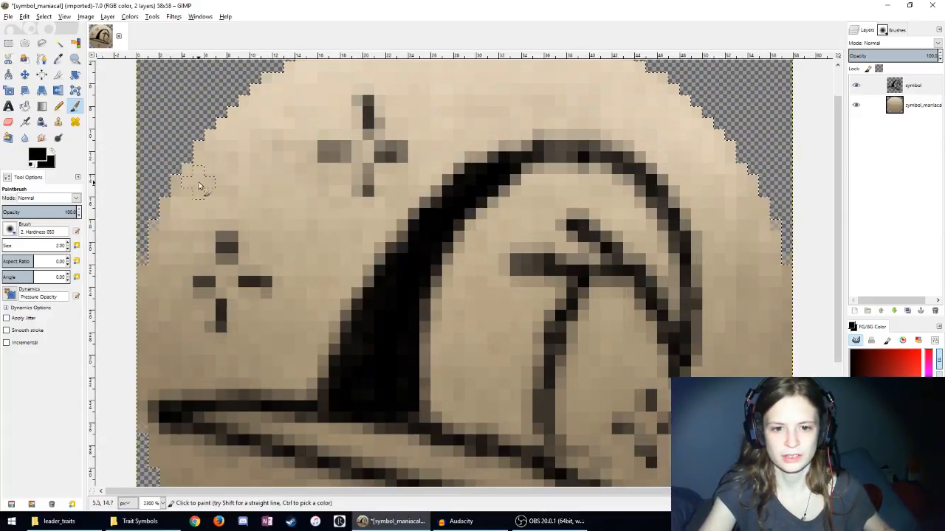
click(25, 75)
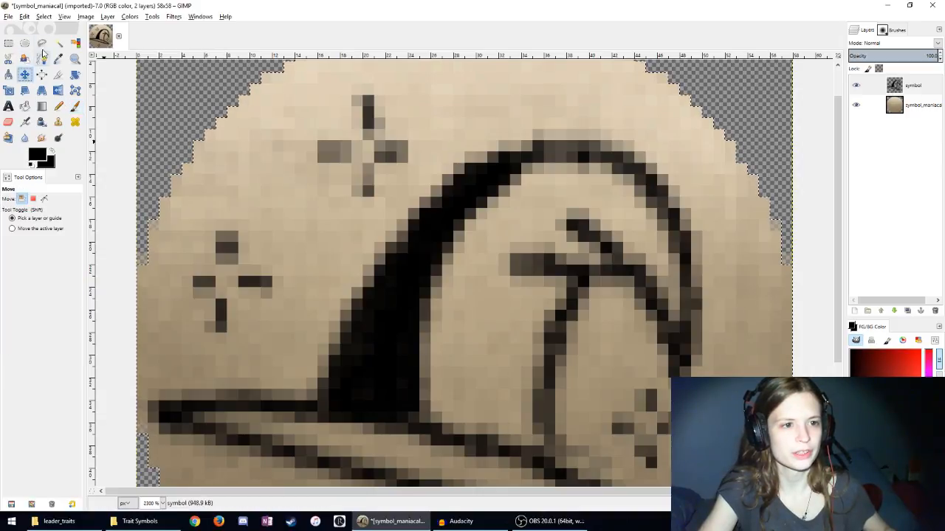
click(42, 47)
ctrl+scroll(325, 251, down, 1)
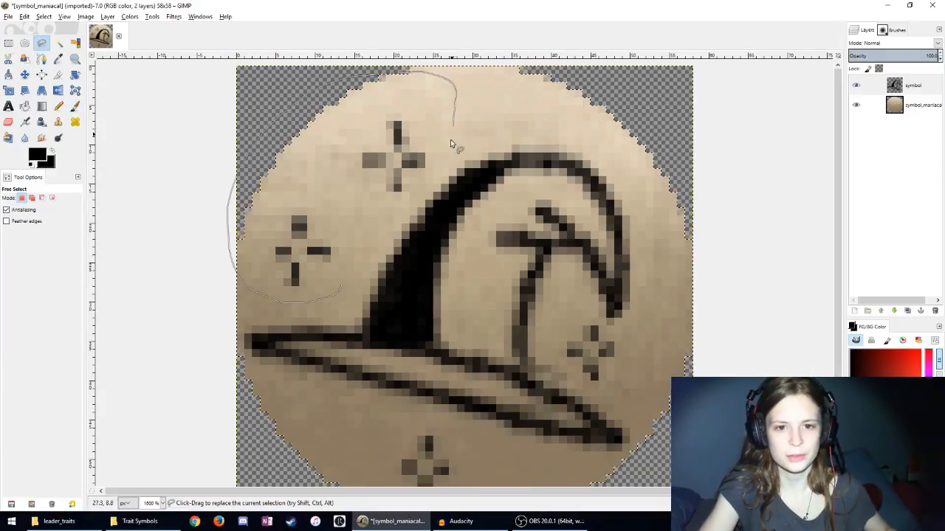
key(Return)
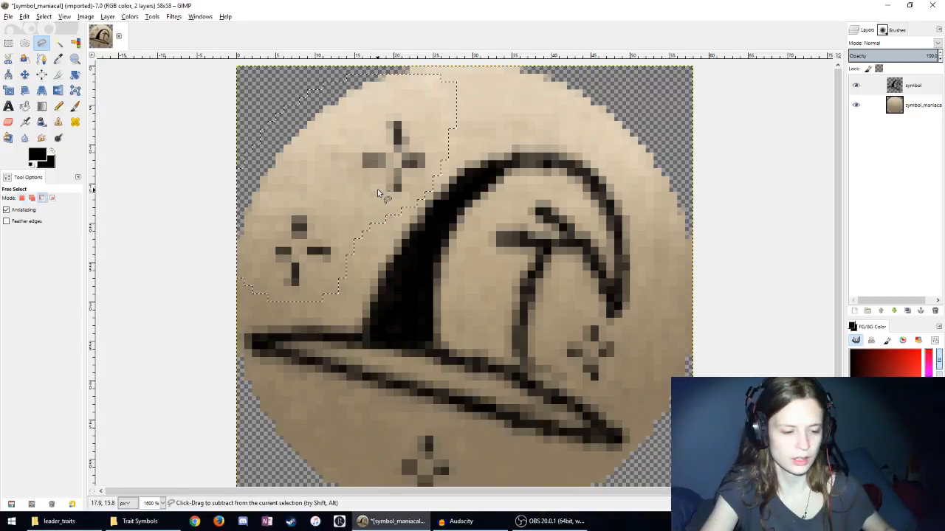
key(ctrl+x)
key(ctrl+v)
click(24, 75)
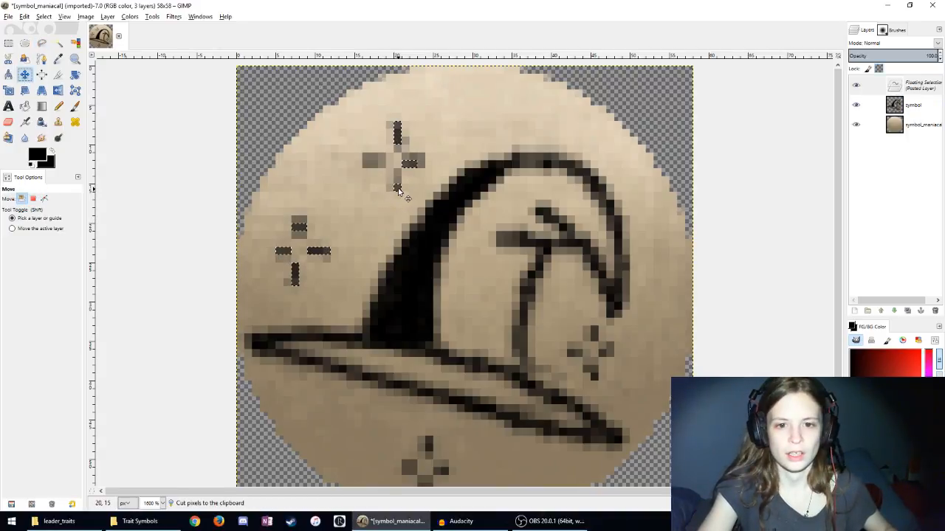
drag(398, 189, 424, 168)
key(ctrl+h)
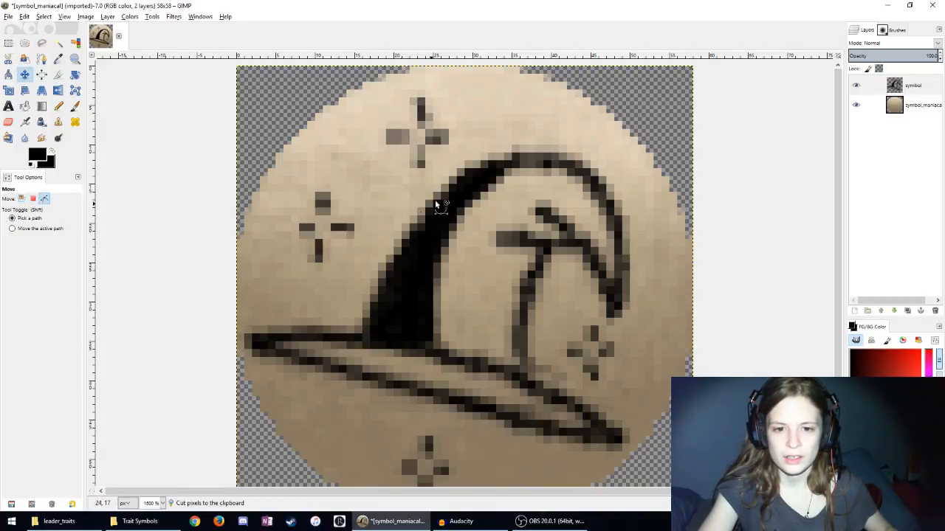
key(2)
key(m)
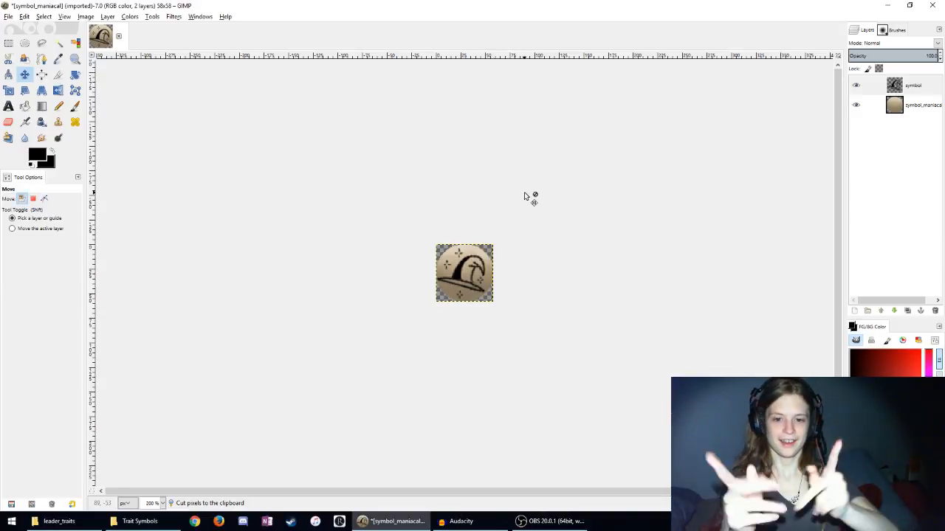
click(8, 122)
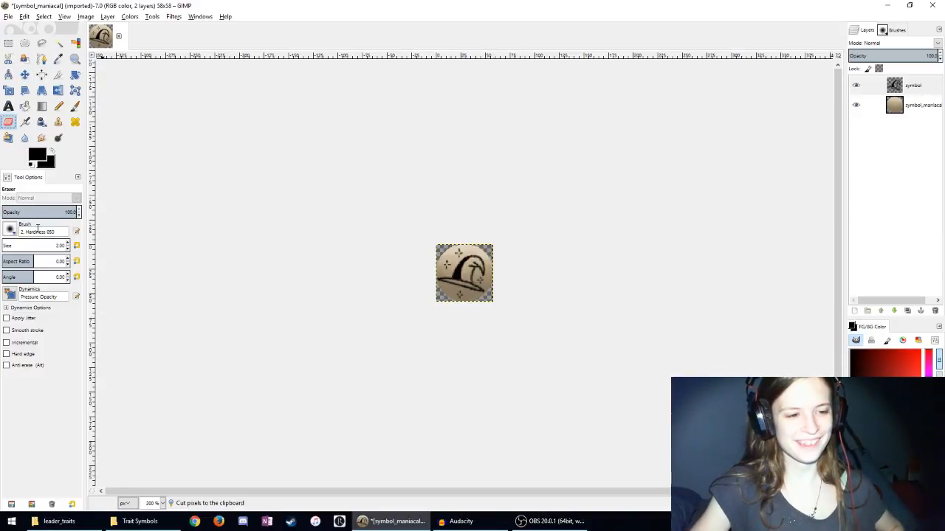
click(44, 213)
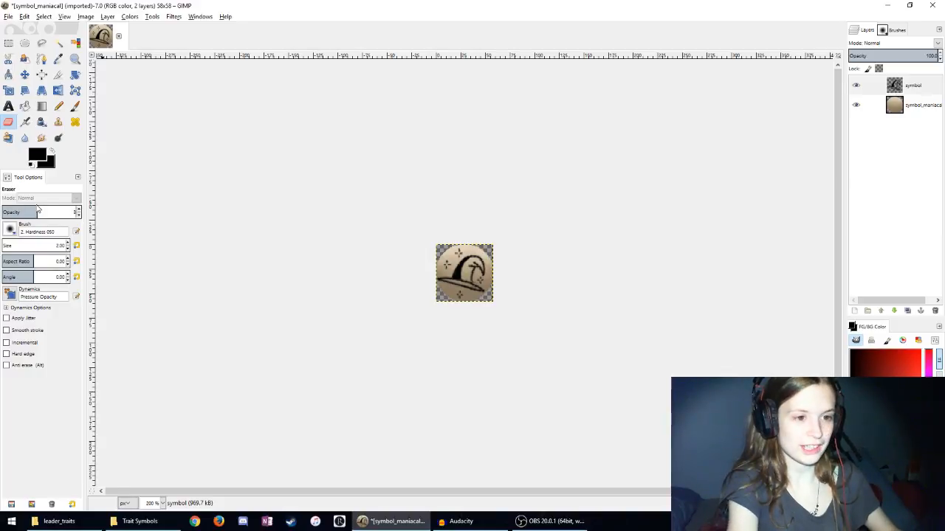
click(28, 248)
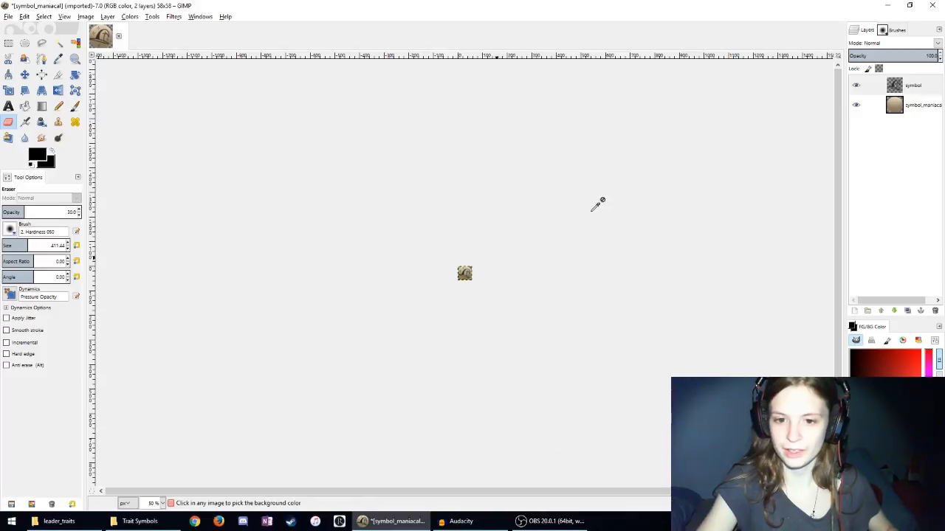
scroll(563, 211, up, 2)
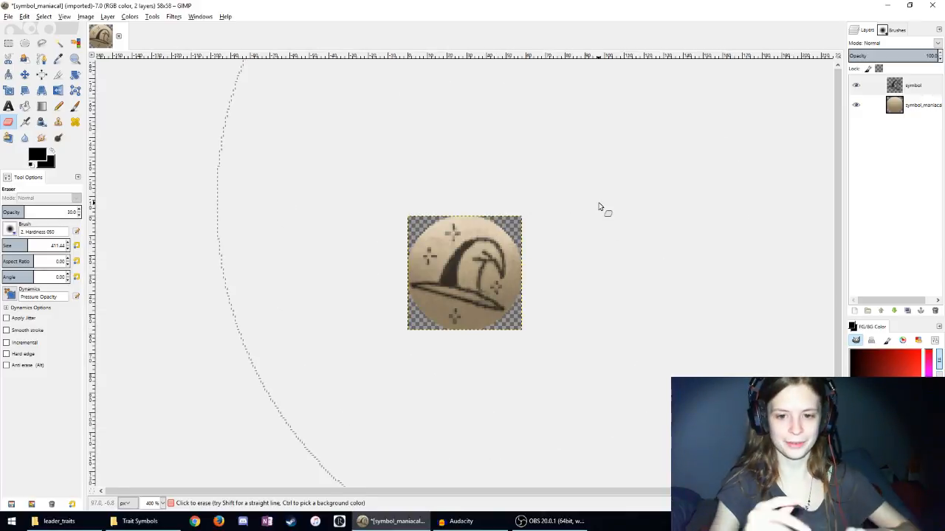
Step: Set the eraser to opacity 100 and size 4 and erase the stray pixels beside the base of the crown's right line
scroll(495, 237, up, 4)
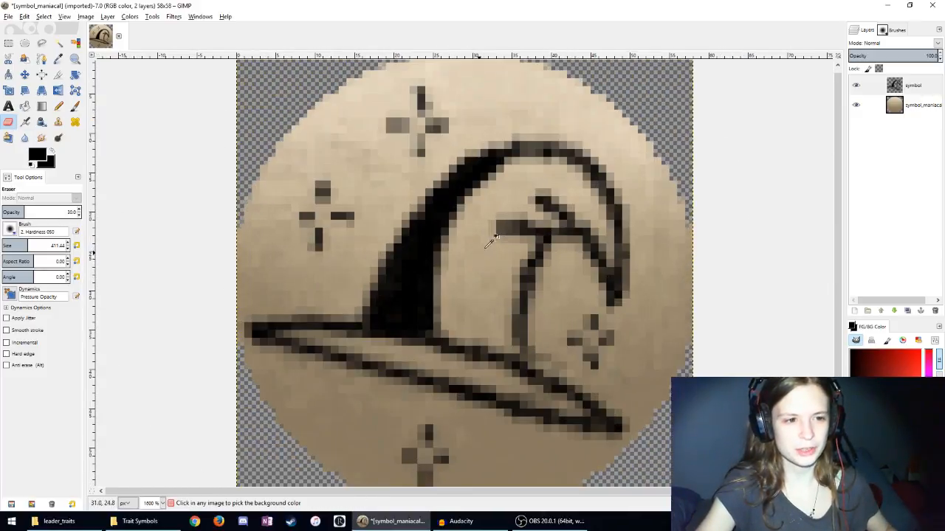
scroll(648, 362, up, 4)
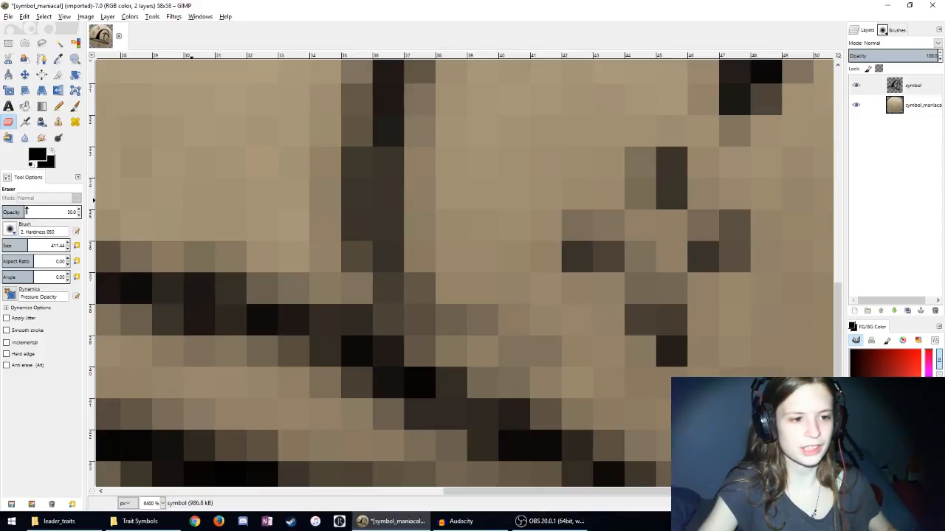
drag(26, 212, 261, 219)
drag(52, 245, 4, 245)
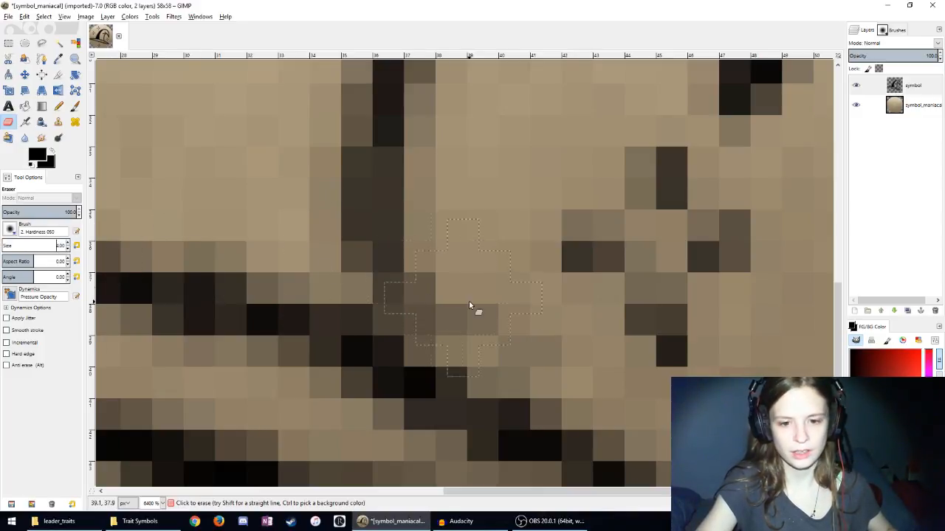
scroll(564, 380, down, 6)
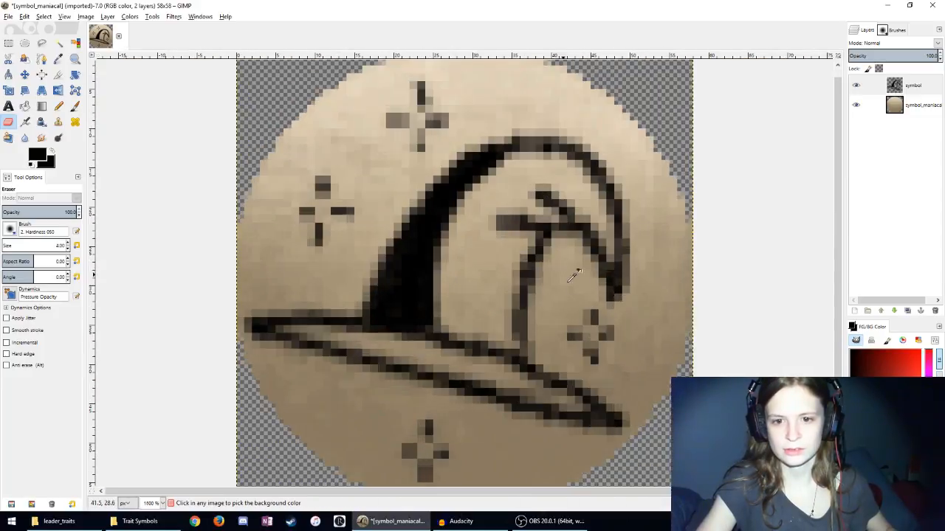
Step: Darken the lower part of the crown's right line down to the brim with a black paintbrush stroke at size 3
scroll(584, 361, up, 4)
click(75, 106)
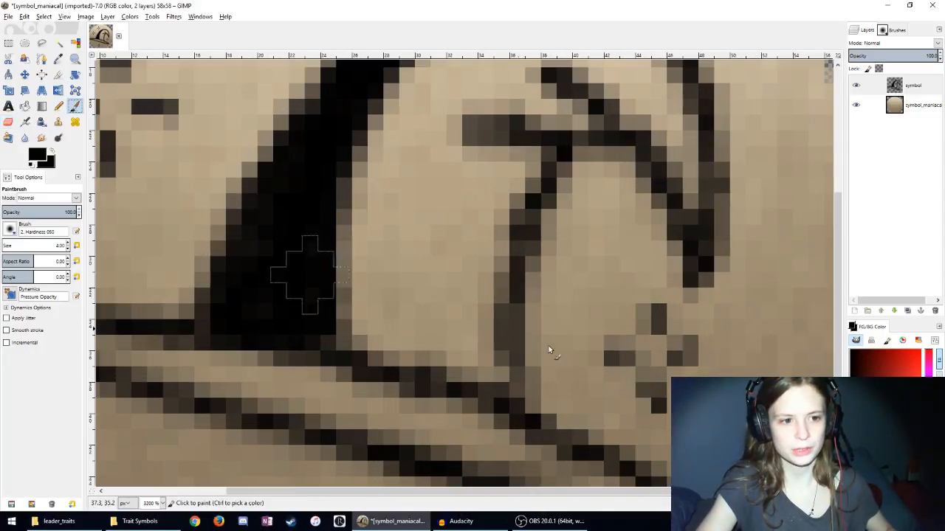
scroll(512, 310, up, 1)
key(bracketleft)
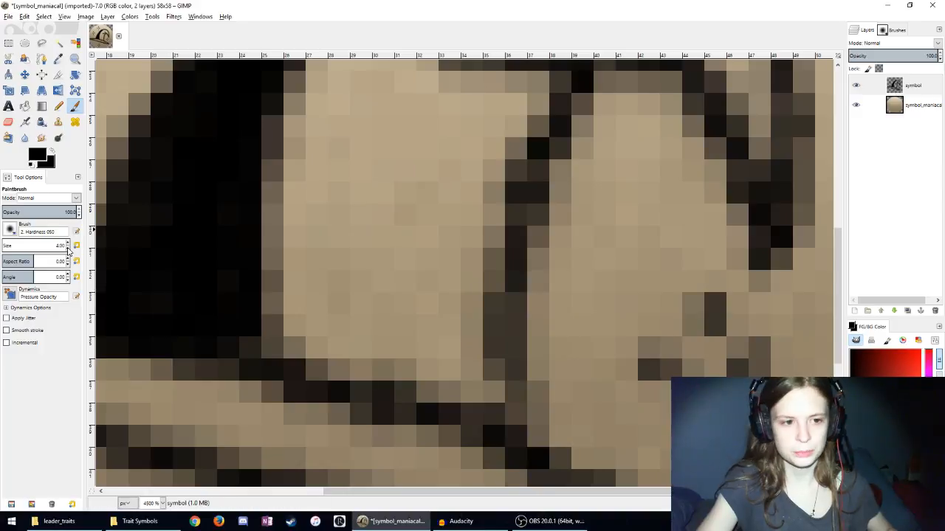
drag(519, 271, 530, 440)
scroll(531, 441, down, 8)
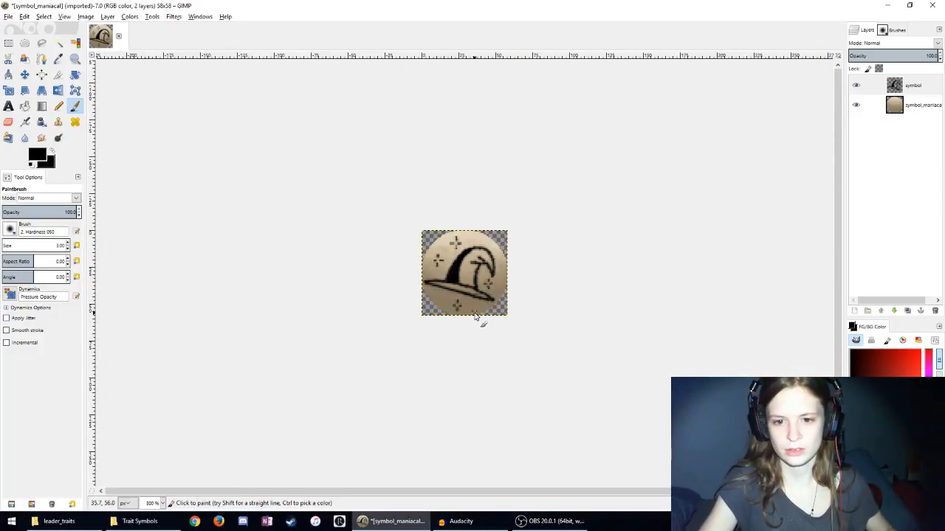
Step: Thin the repainted crown line by erasing the excess dark pixels along its right edge at size 3
scroll(478, 321, up, 8)
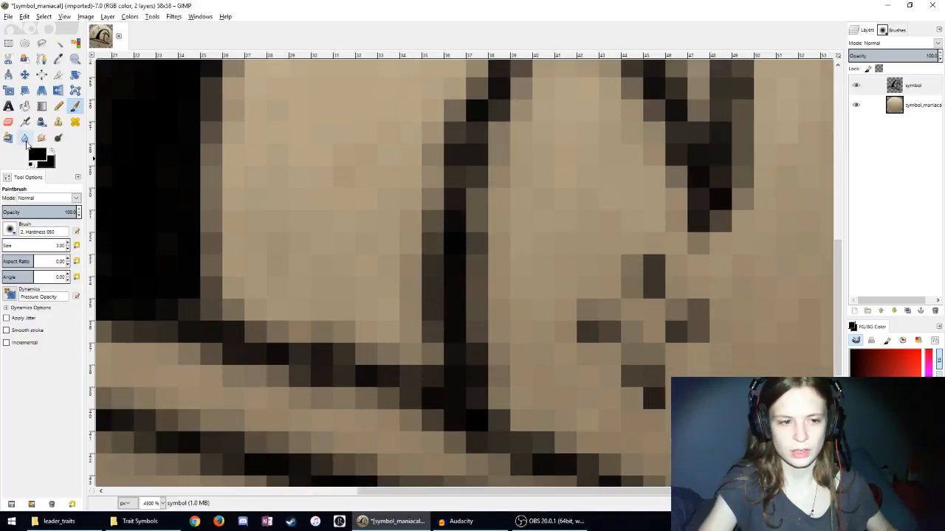
key(shift+e)
scroll(481, 299, down, 5)
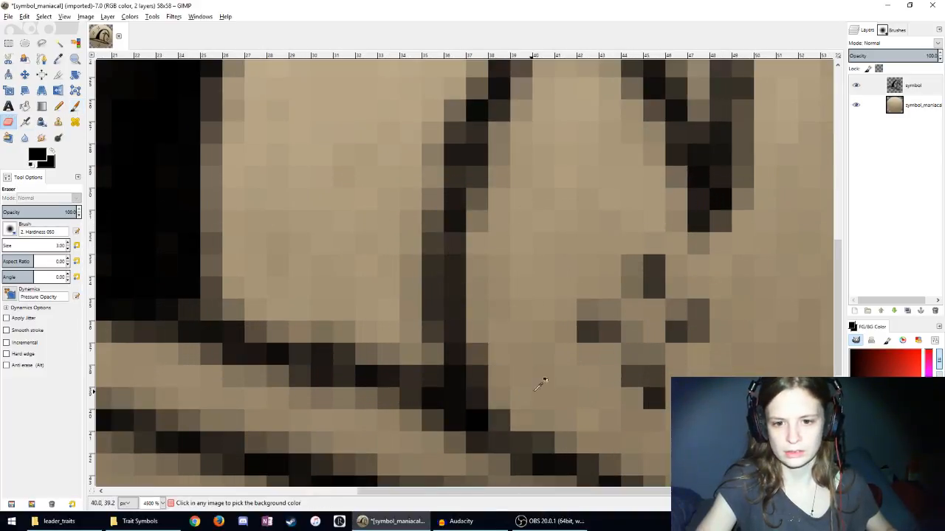
scroll(534, 309, down, 3)
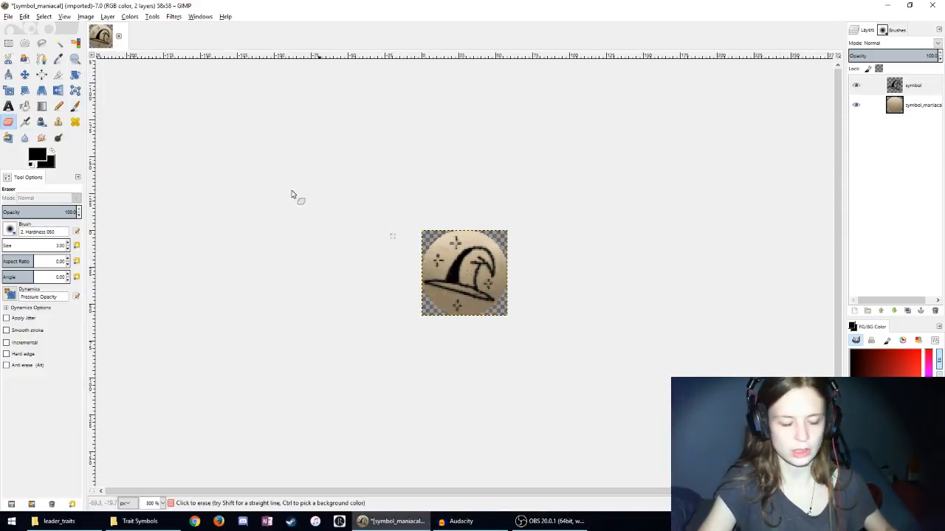
Step: Fade the whole symbol layer evenly with one eraser dab at opacity 30 and size 434.67
click(30, 245)
click(41, 211)
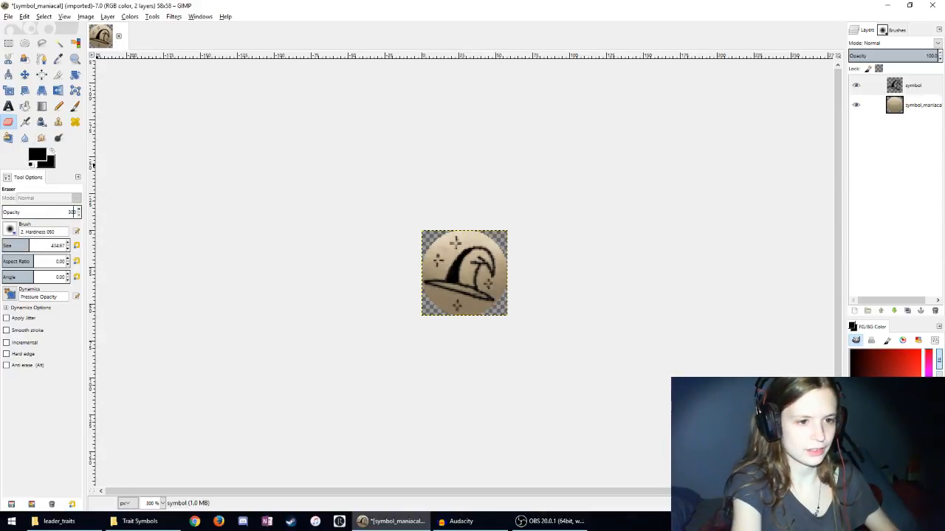
key(Return)
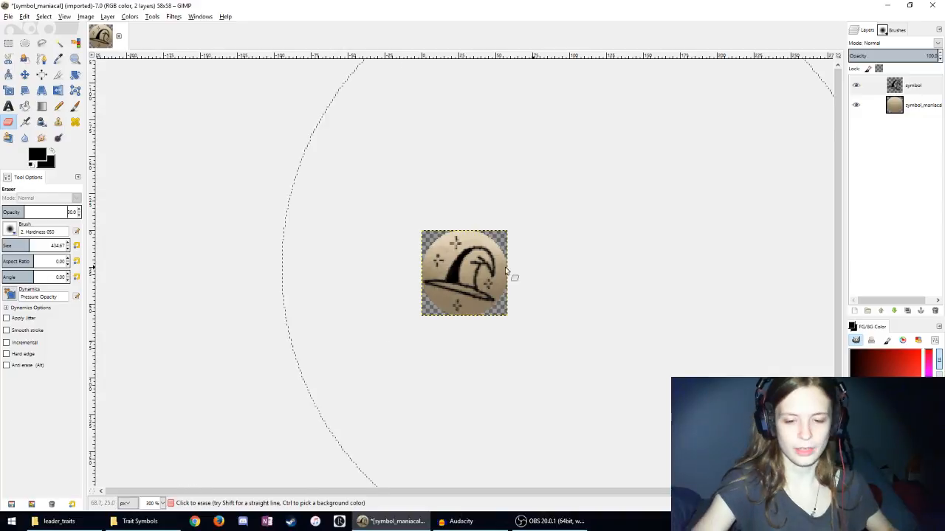
click(510, 275)
scroll(540, 221, down, 5)
scroll(540, 221, up, 6)
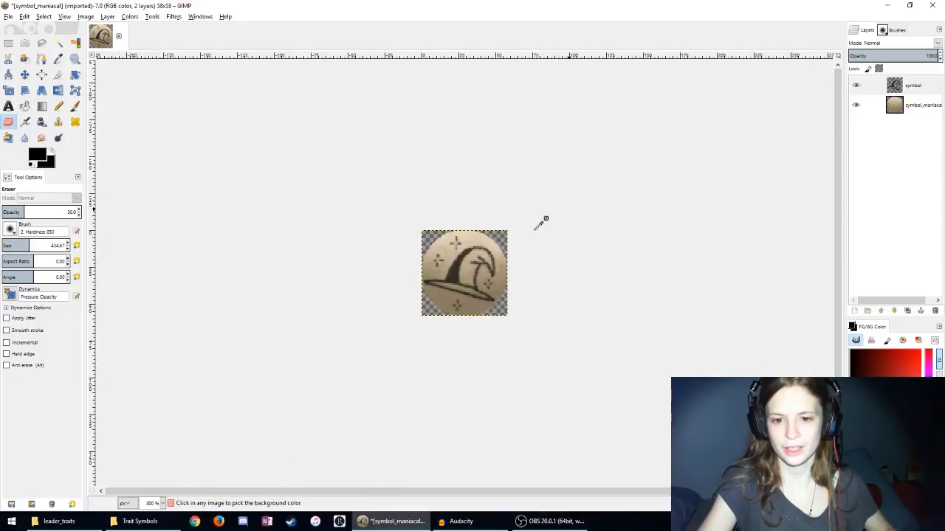
Step: Export the image as symbol_maniacal.dds to the Trait Symbols folder, replacing the existing file, with default format saved as volume map
key(ctrl+shift+e)
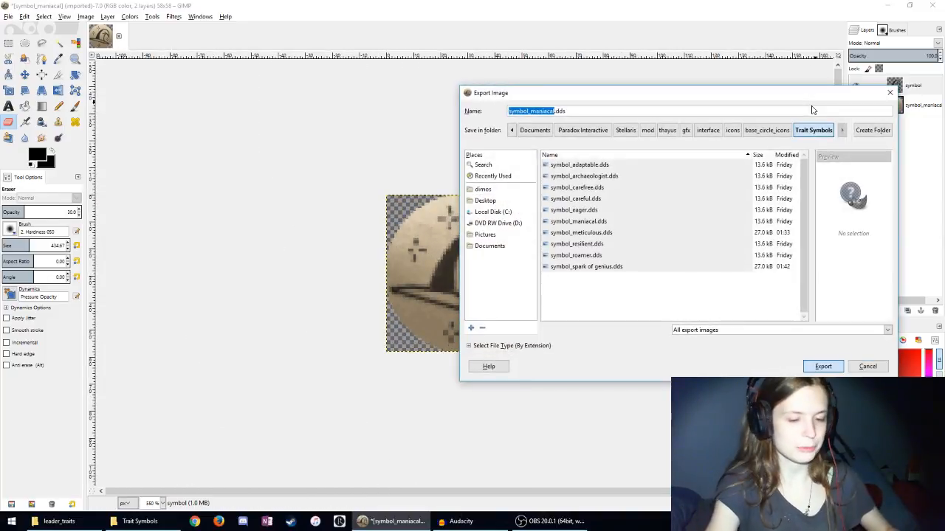
key(Return)
key(Return)
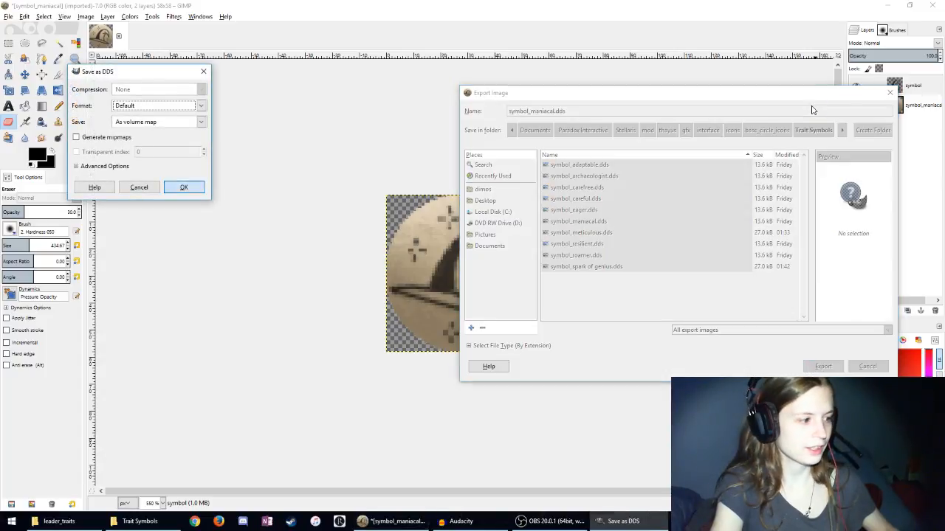
key(Return)
Step: Merge the symbol layer down onto the disc and scale the image to 29 × 29 px
right_click(904, 88)
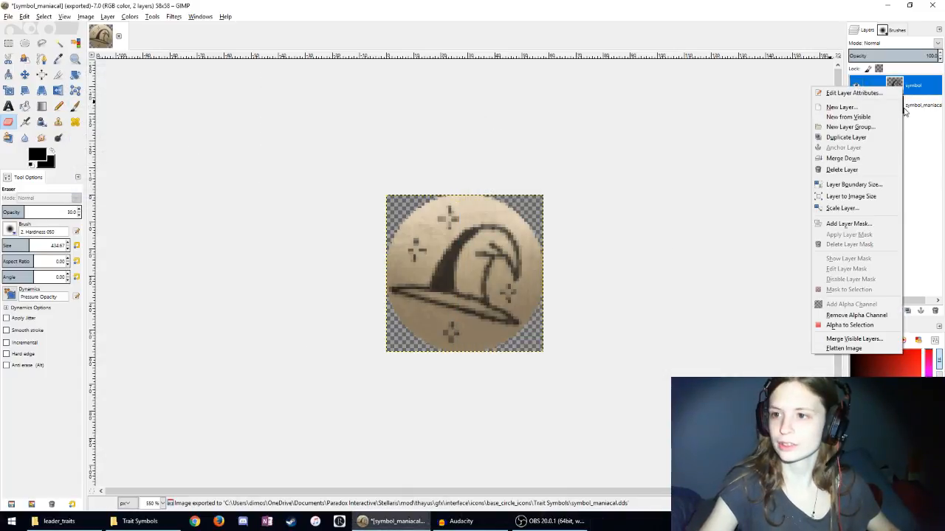
click(854, 161)
click(58, 17)
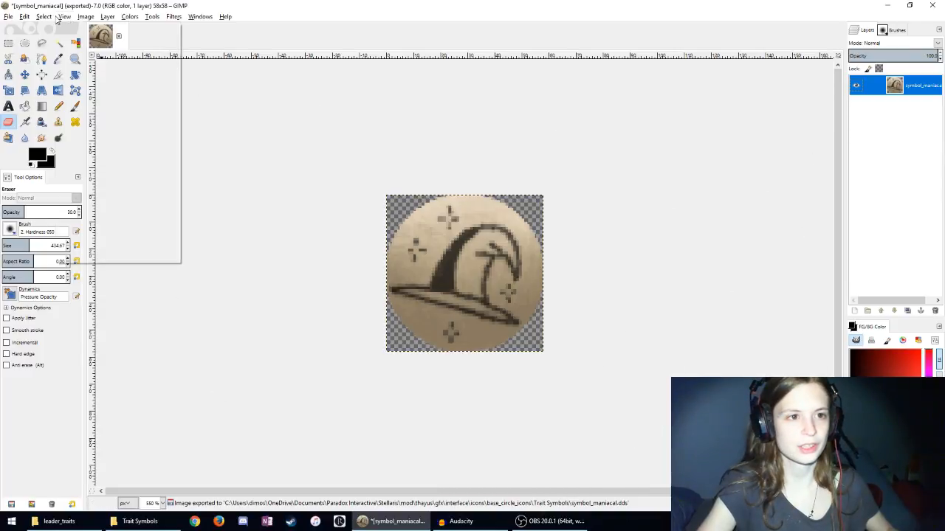
mouse_move(85, 17)
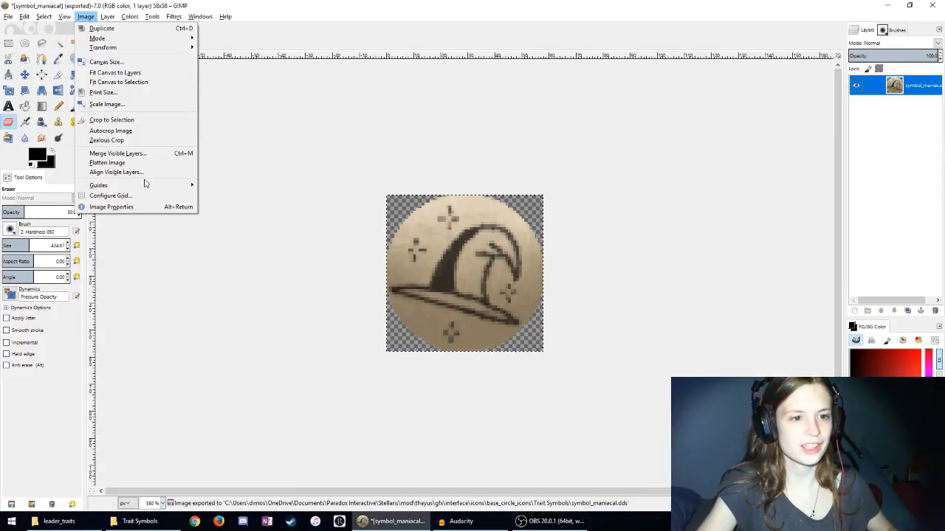
click(142, 107)
text(29)
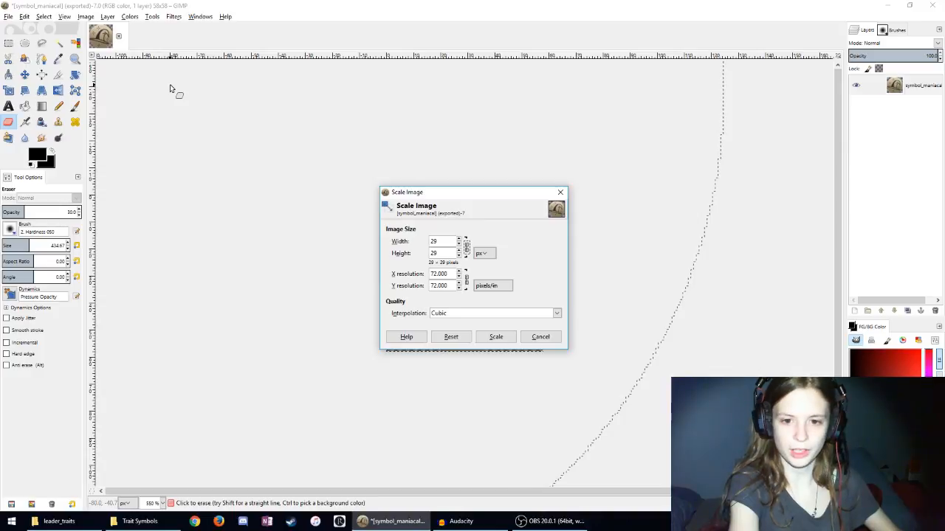
click(495, 336)
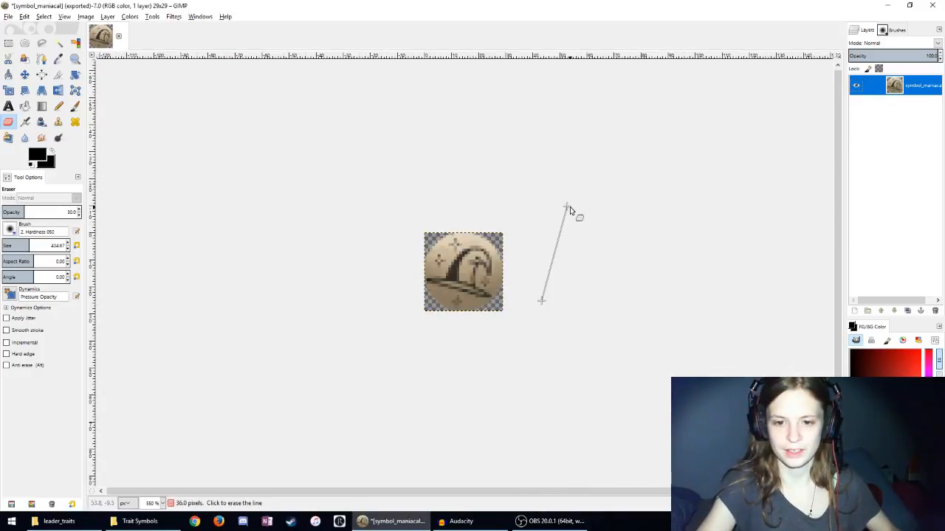
Step: Export the image over leader_trait_maniacal.dds in the traits/leader_traits folder with no compression, and close the image discarding changes
key(ctrl+shift+e)
click(731, 132)
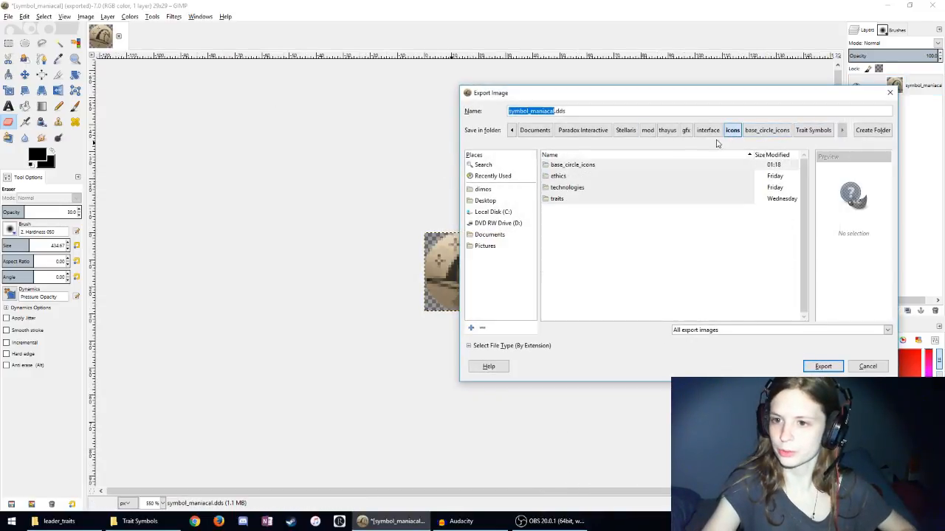
double_click(565, 199)
double_click(574, 166)
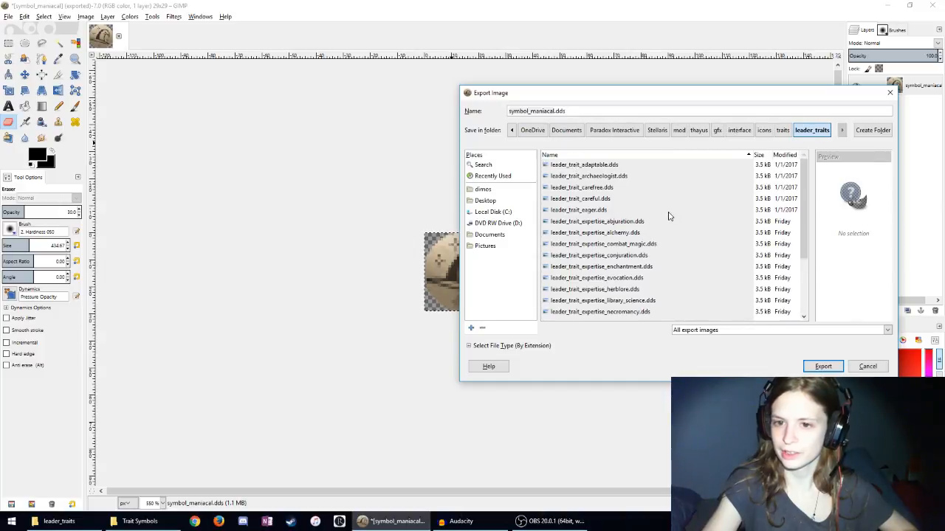
scroll(669, 215, down, 3)
click(598, 271)
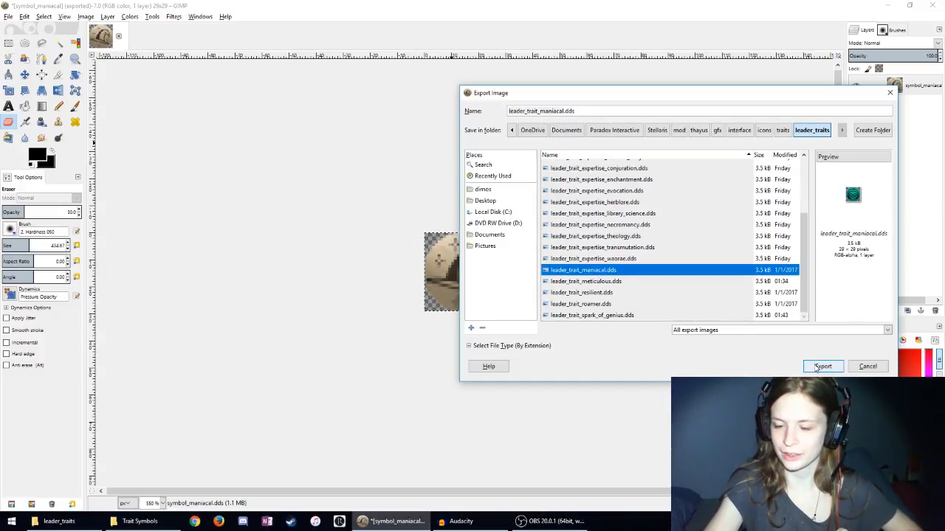
click(822, 367)
click(705, 283)
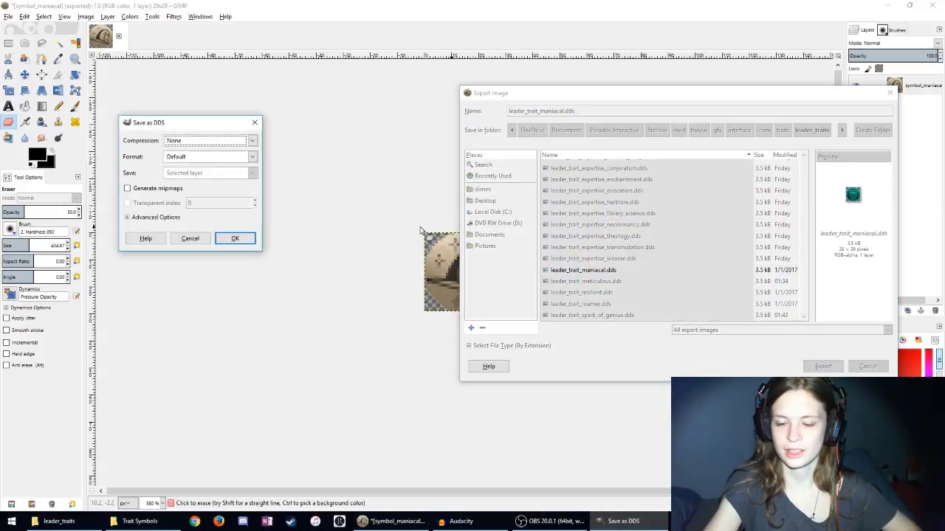
click(240, 238)
key(ctrl+w)
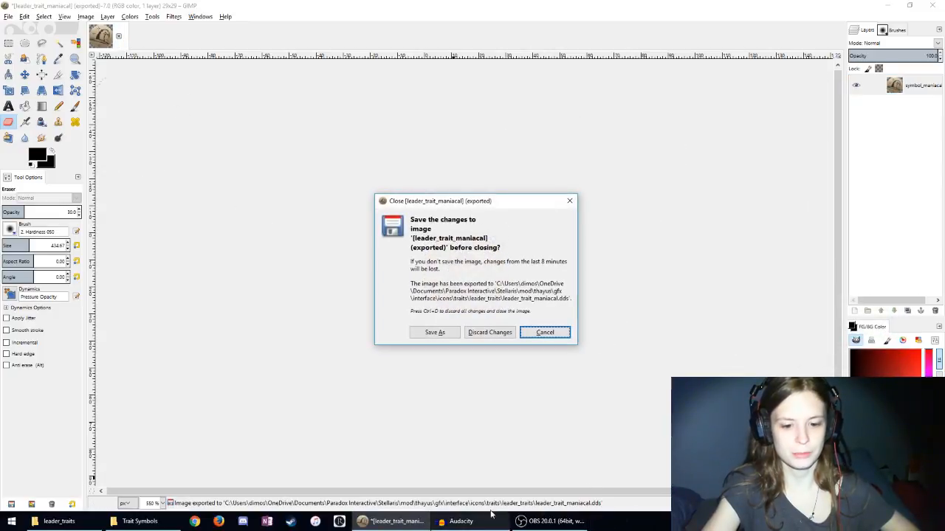
click(491, 332)
Step: Bring up the leader_traits folder and examine the thumbnail of leader_trait_maniacal among the other icons
click(135, 521)
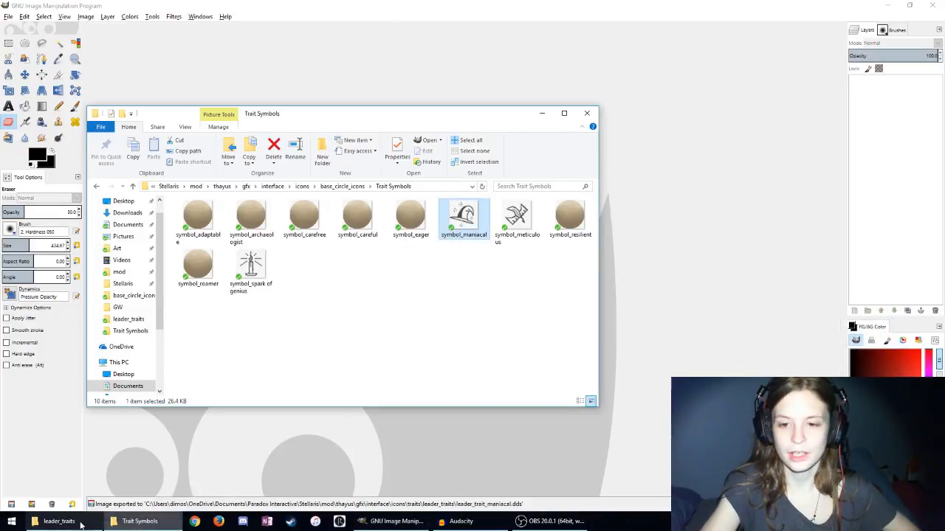
click(74, 522)
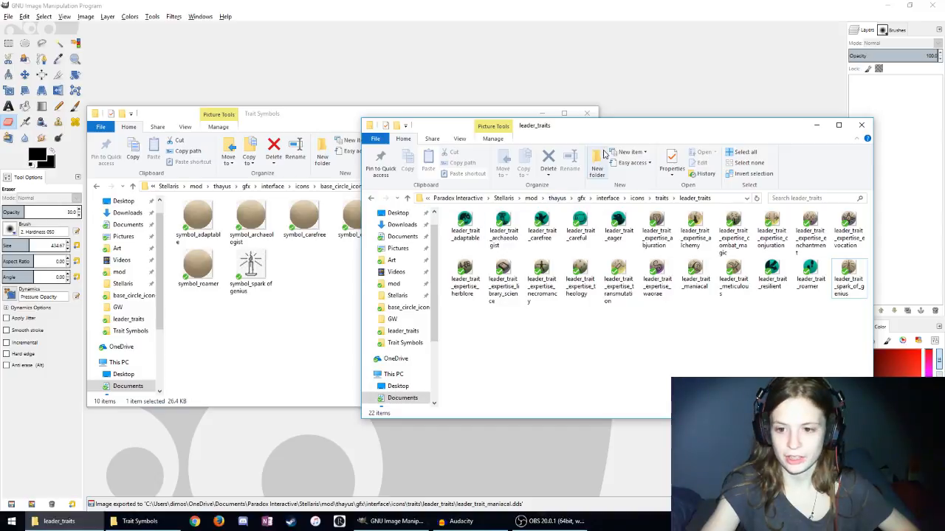
drag(626, 133, 307, 153)
click(376, 288)
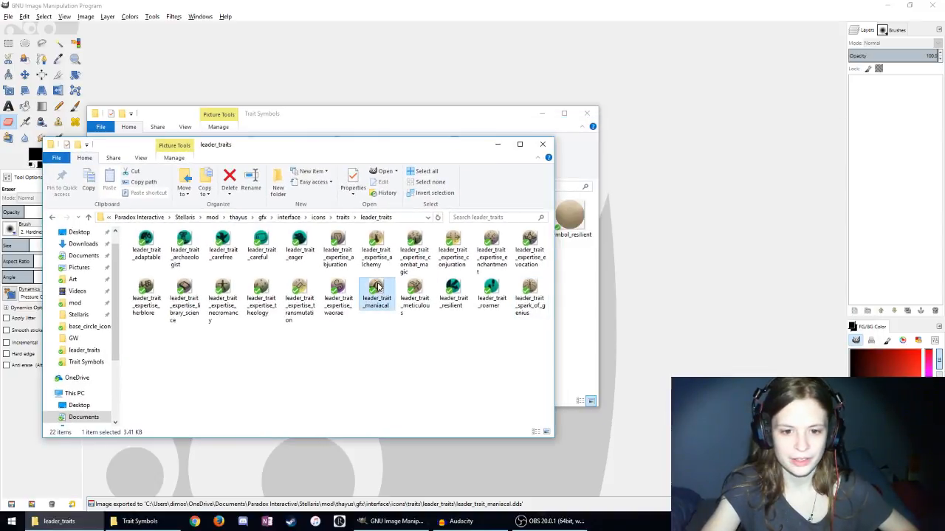
scroll(376, 299, up, 4)
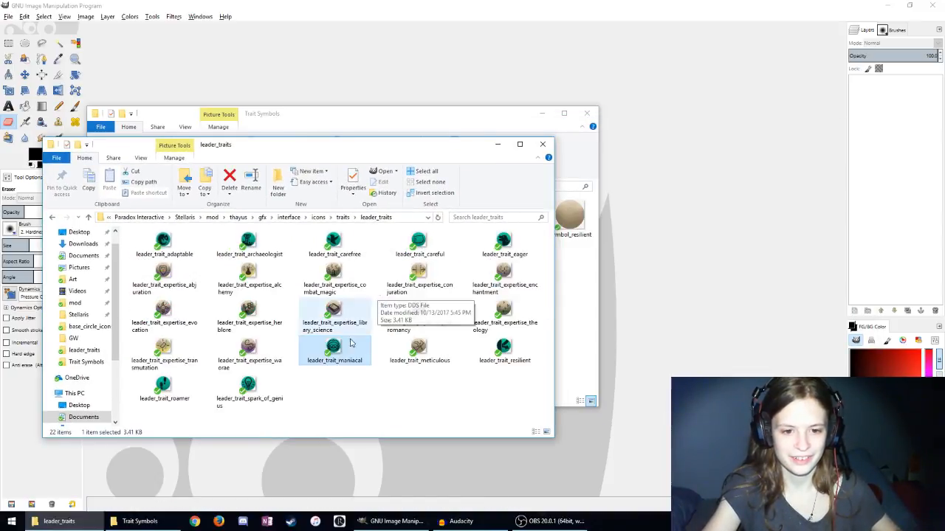
click(413, 403)
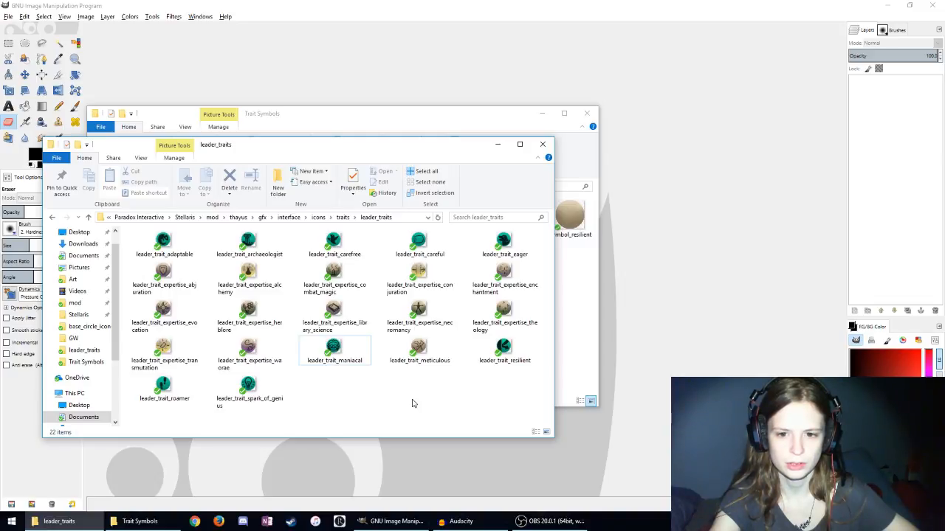
click(339, 348)
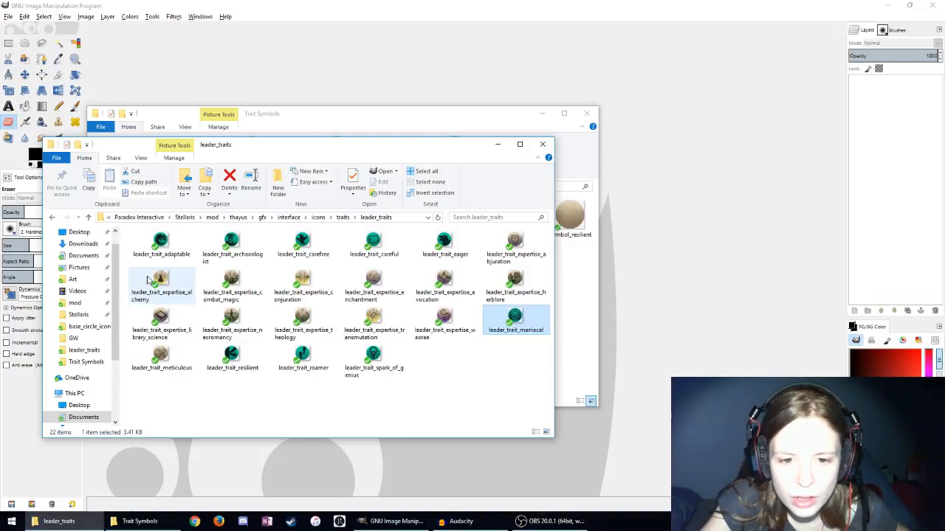
Step: Reopen symbol_maniacal from the Trait Symbols folder, show the disc layer and merge the symbol layer down onto it
click(424, 115)
double_click(463, 220)
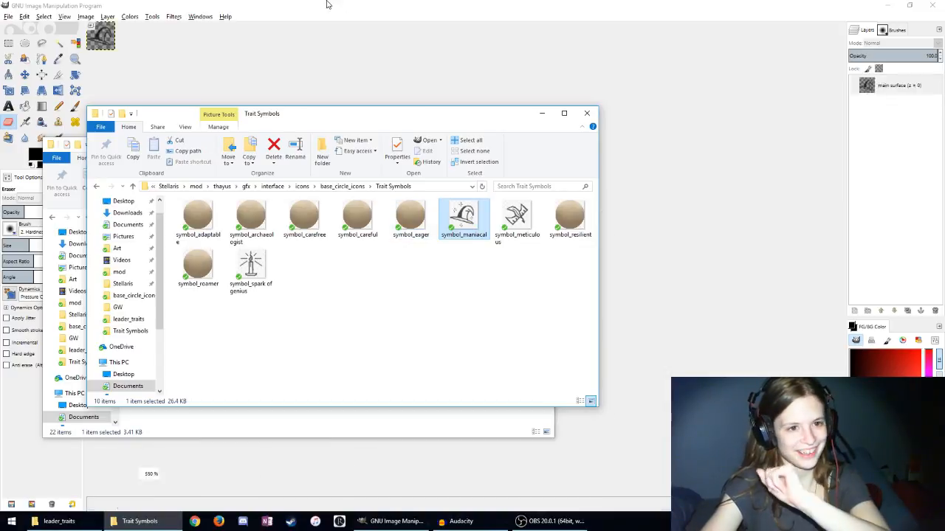
scroll(422, 200, up, 7)
click(856, 105)
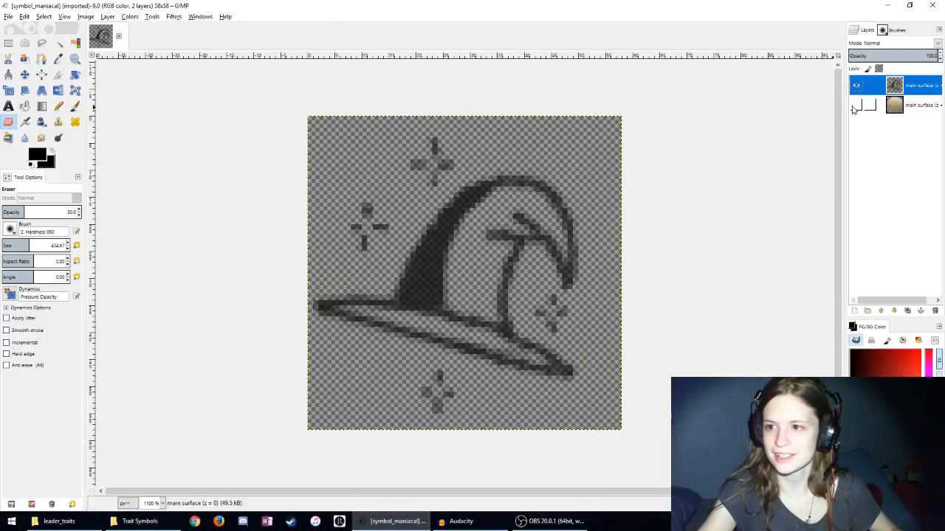
right_click(910, 94)
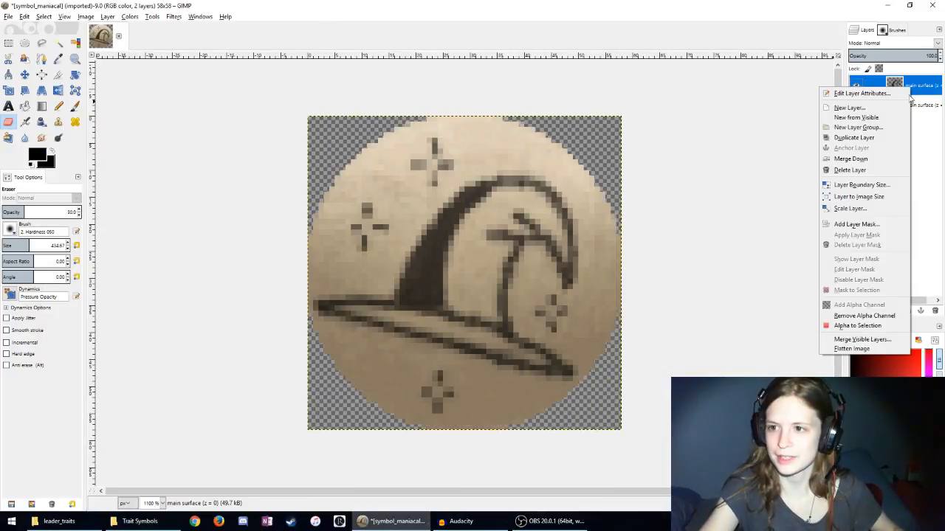
click(853, 159)
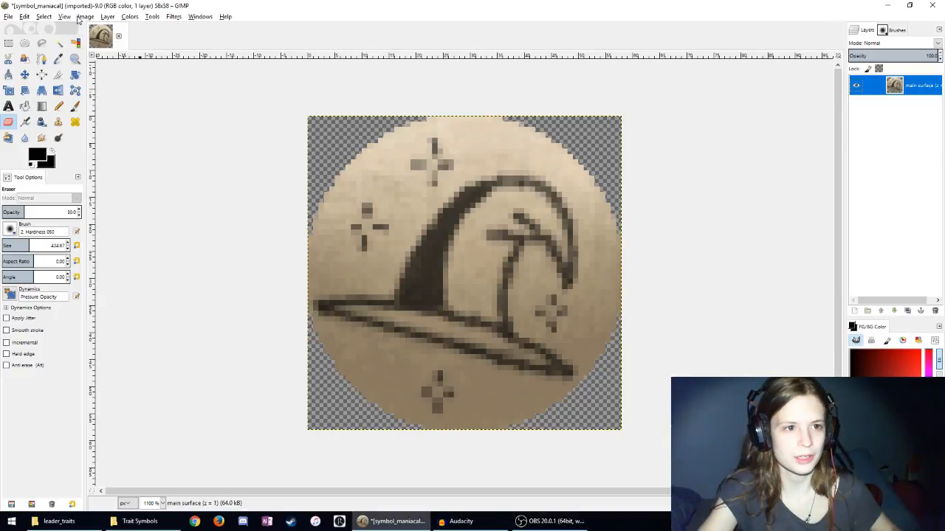
Step: Scale the reopened symbol_maniacal image to 29 × 29 px with cubic interpolation
click(65, 16)
mouse_move(85, 16)
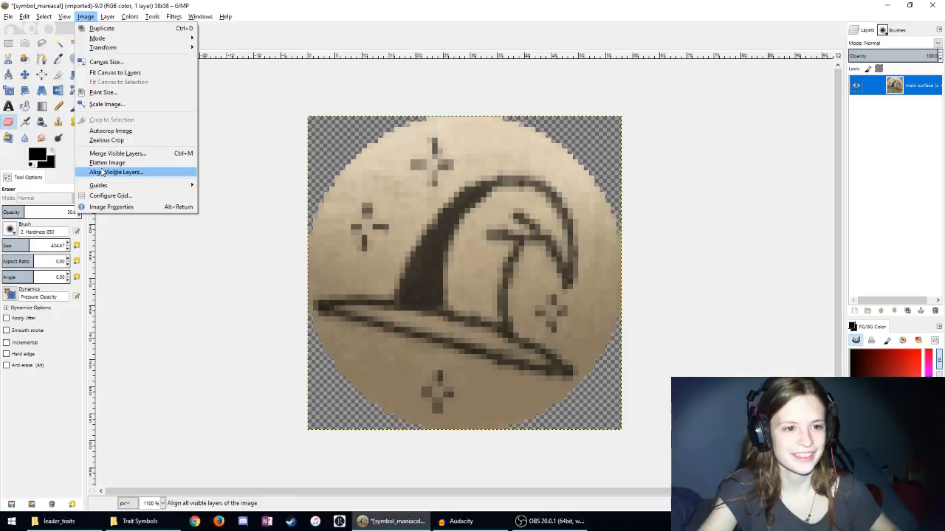
click(107, 104)
text(20)
key(BackSpace)
text(9)
key(Tab)
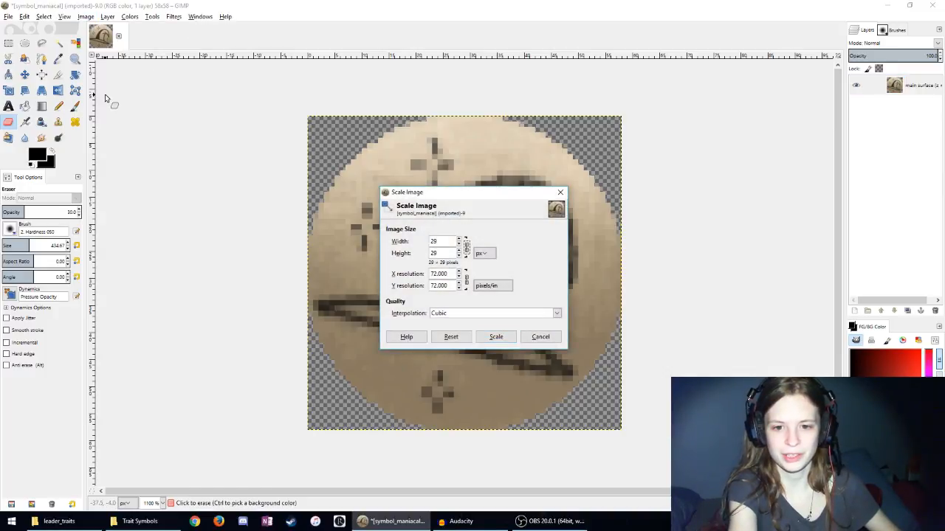
click(493, 337)
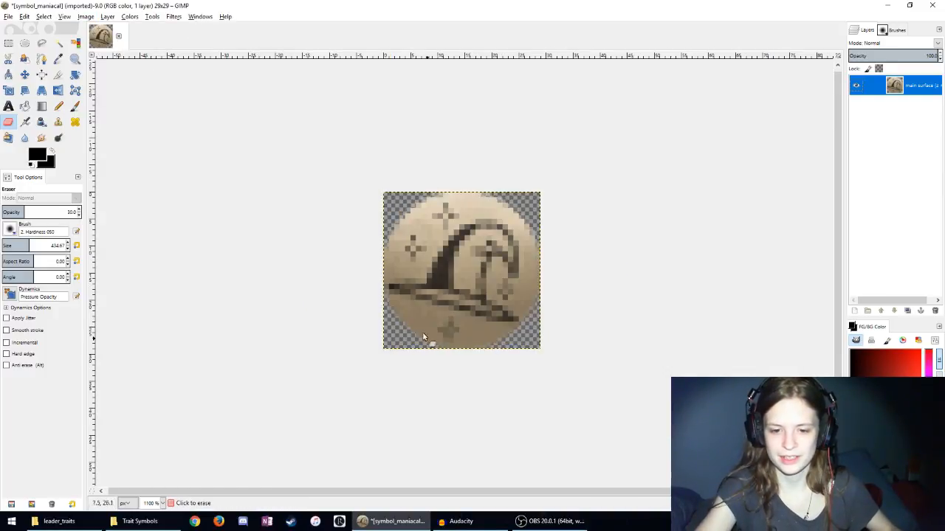
Step: Set up another export that overwrites leader_trait_maniacal.dds in the traits/leader_traits folder
key(ctrl+shift+e)
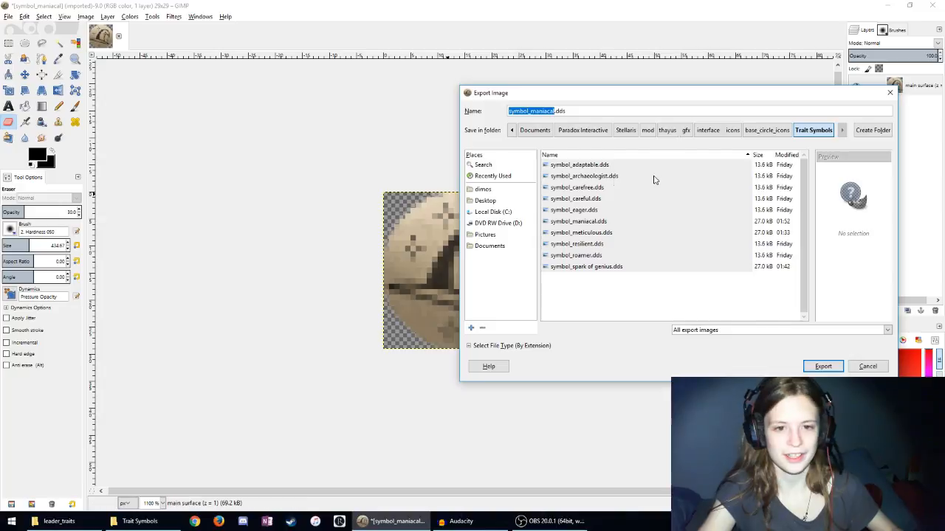
click(744, 133)
click(732, 131)
double_click(567, 197)
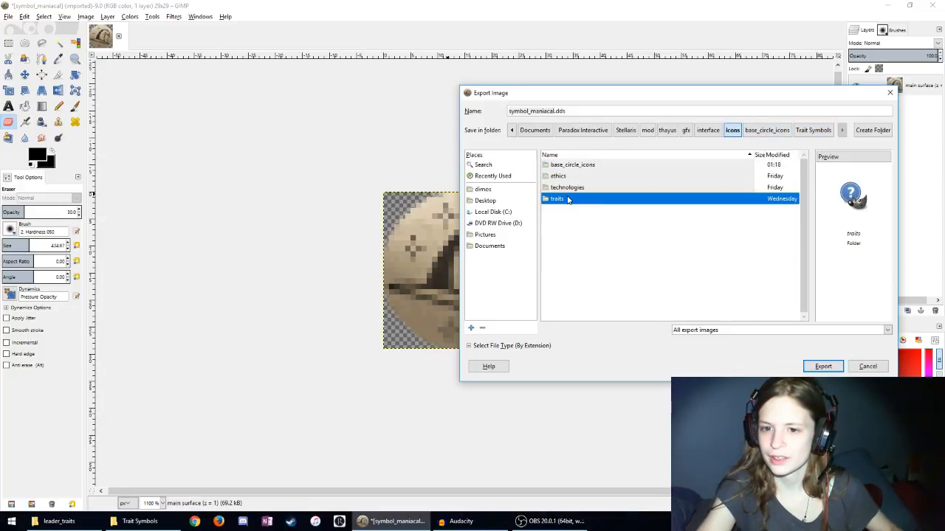
double_click(566, 165)
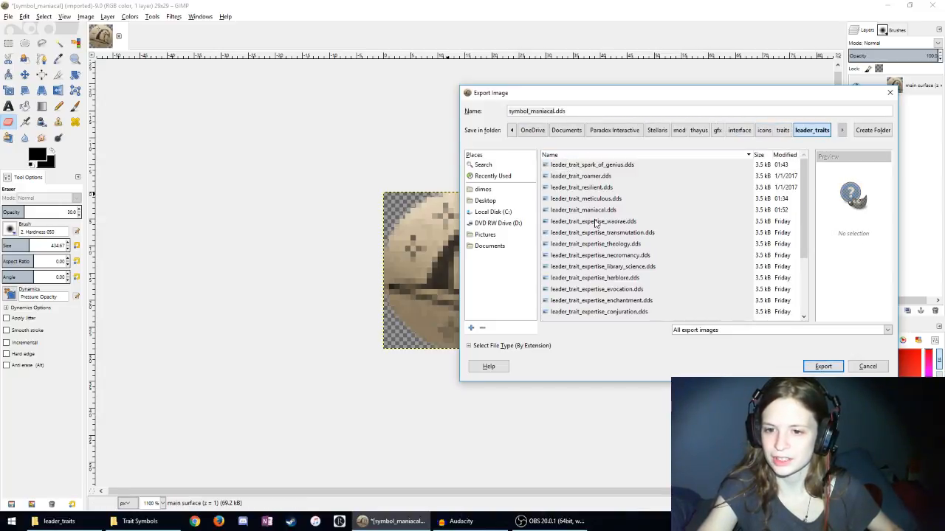
scroll(619, 236, down, 5)
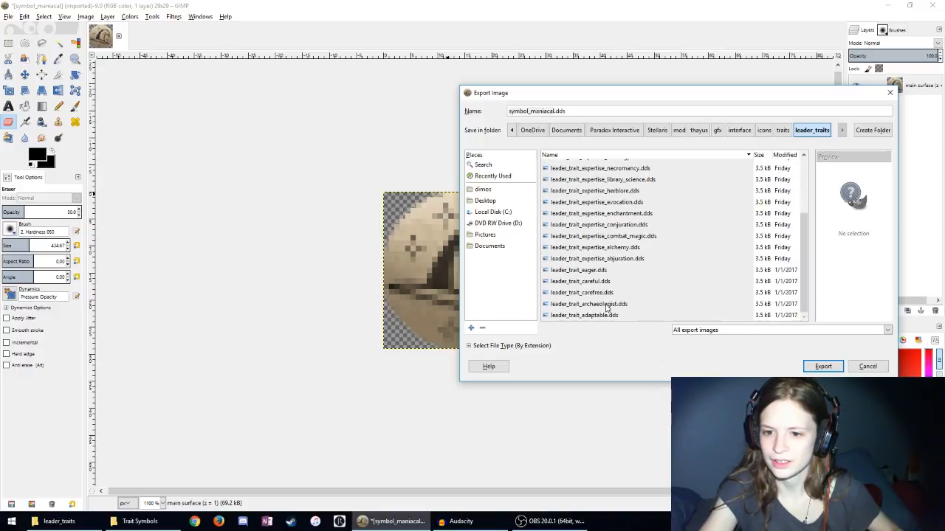
scroll(609, 313, up, 2)
scroll(610, 313, up, 1)
click(607, 211)
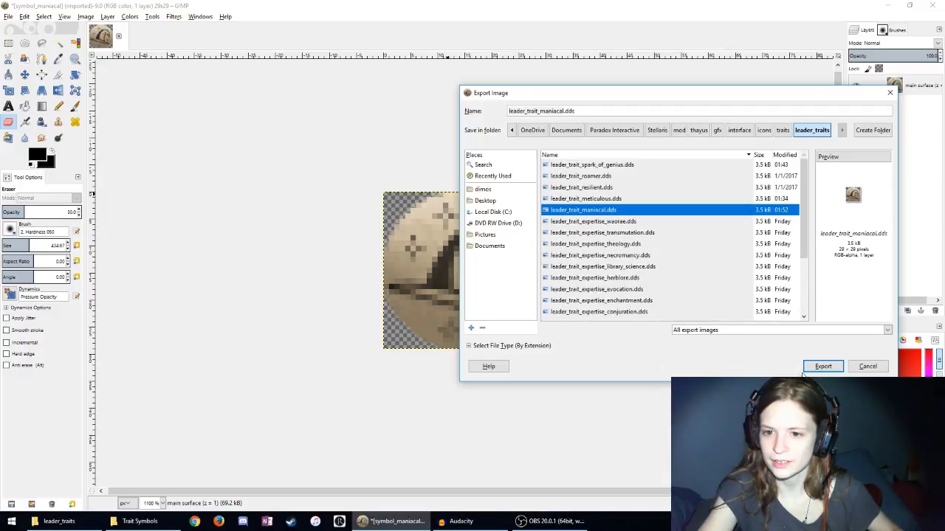
Step: Refresh the leader_traits folder in the file manager and check the leader_trait_maniacal thumbnail
click(136, 521)
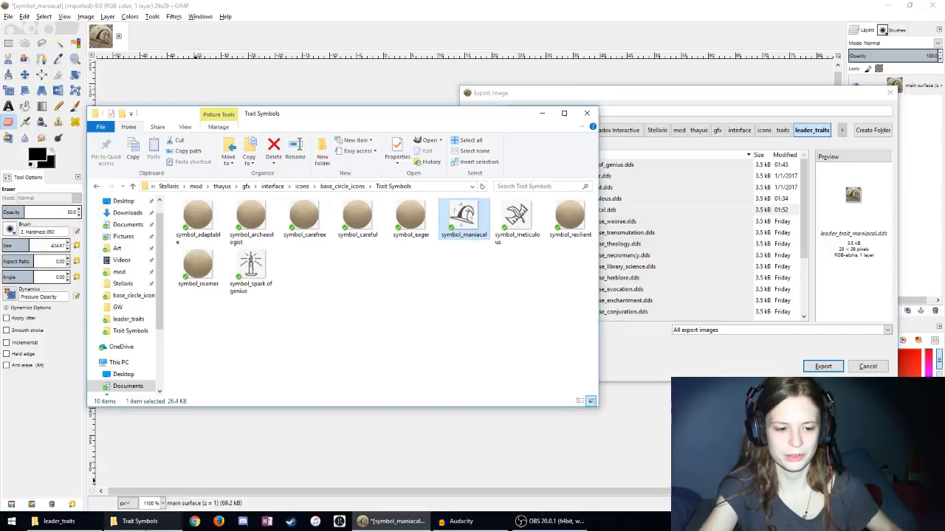
click(60, 521)
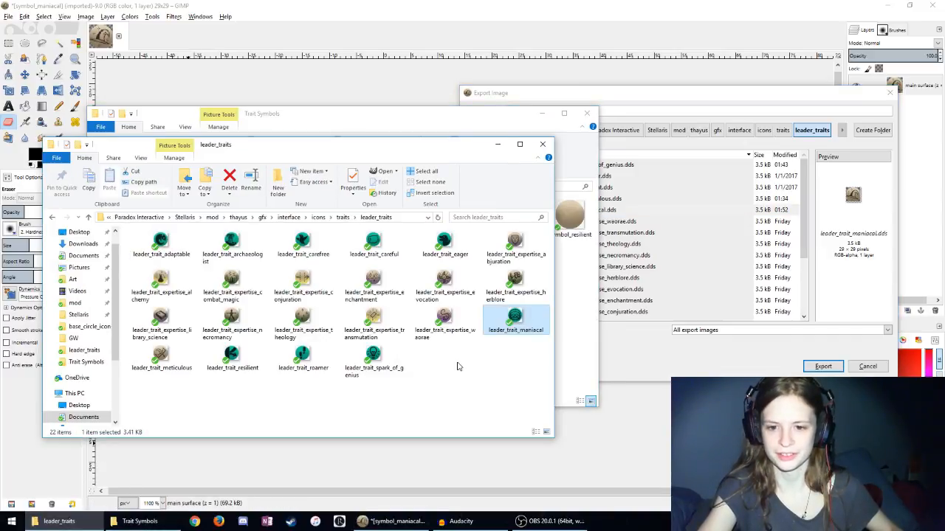
click(438, 218)
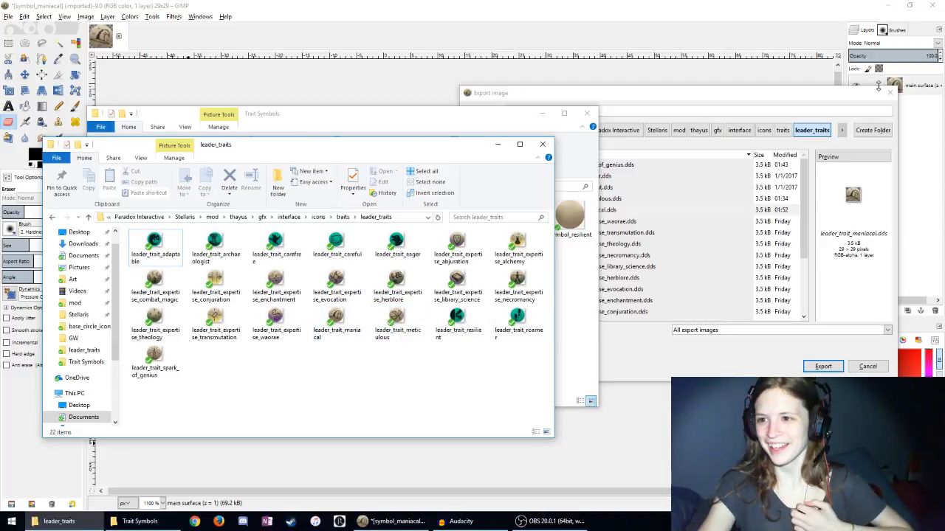
Step: Cancel the repeat export, close symbol_maniacal discarding its changes, and return to the leader_traits folder
click(890, 93)
click(890, 93)
click(118, 35)
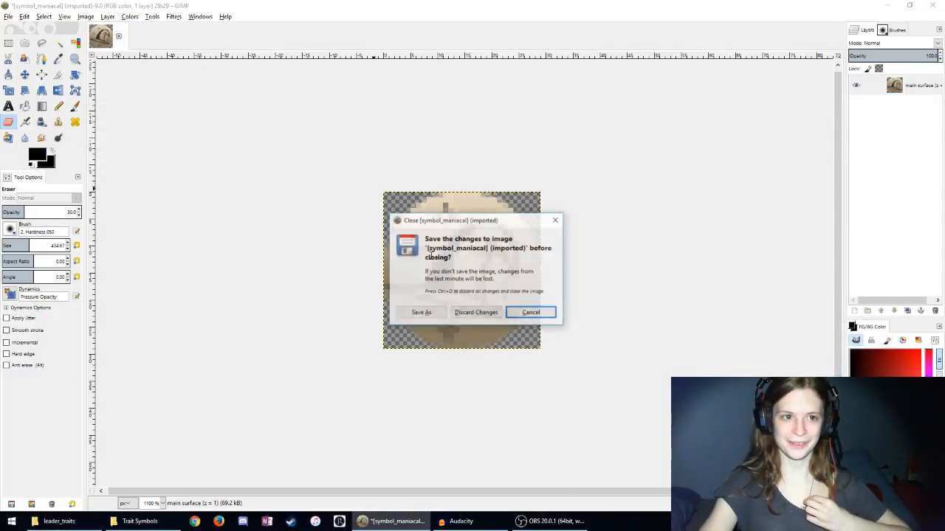
click(476, 313)
click(139, 521)
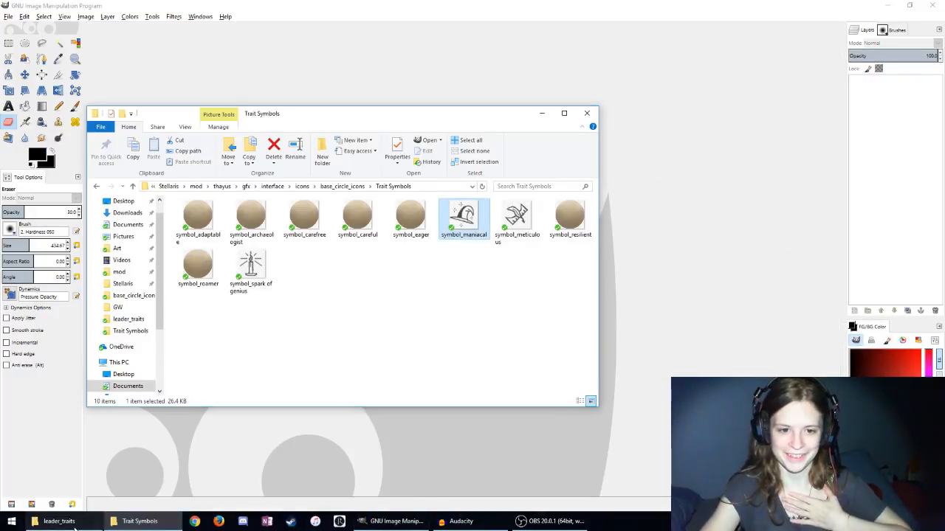
click(59, 521)
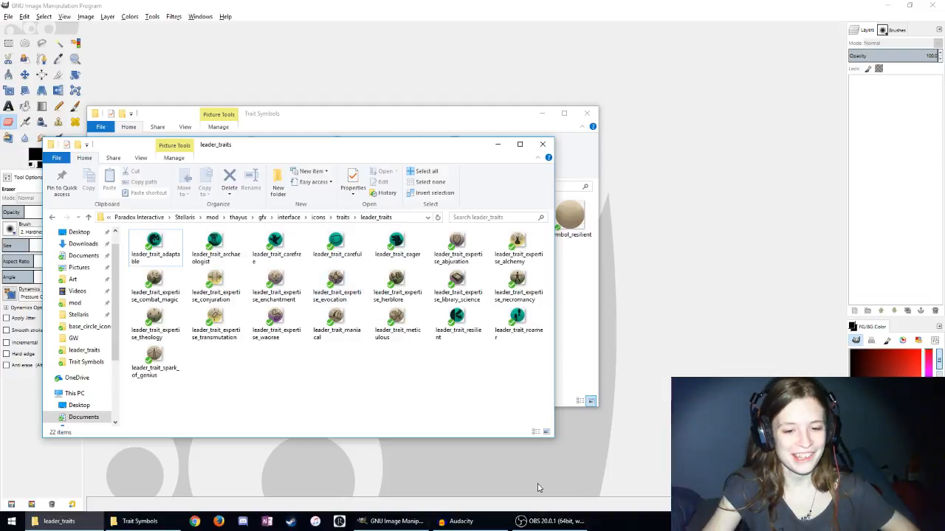